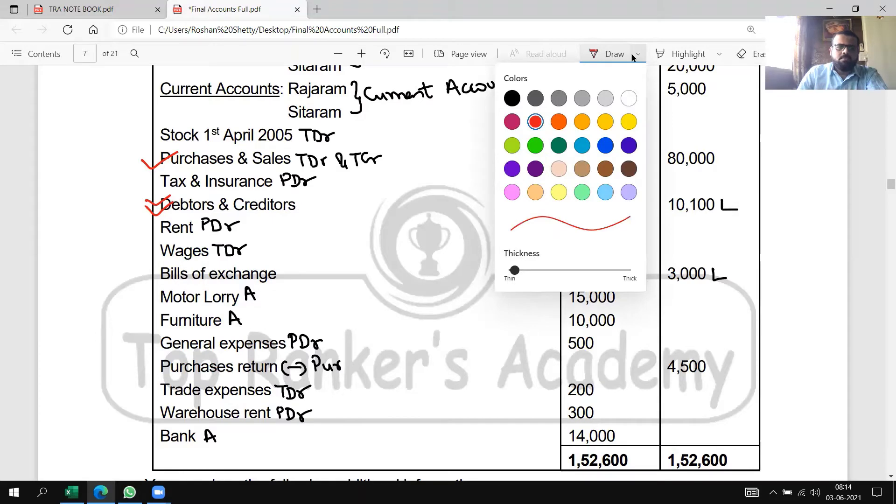
- Mark the Furniture row of the trial balance with a red tick
left_click(154, 321)
left_click_drag(142, 321, 177, 309)
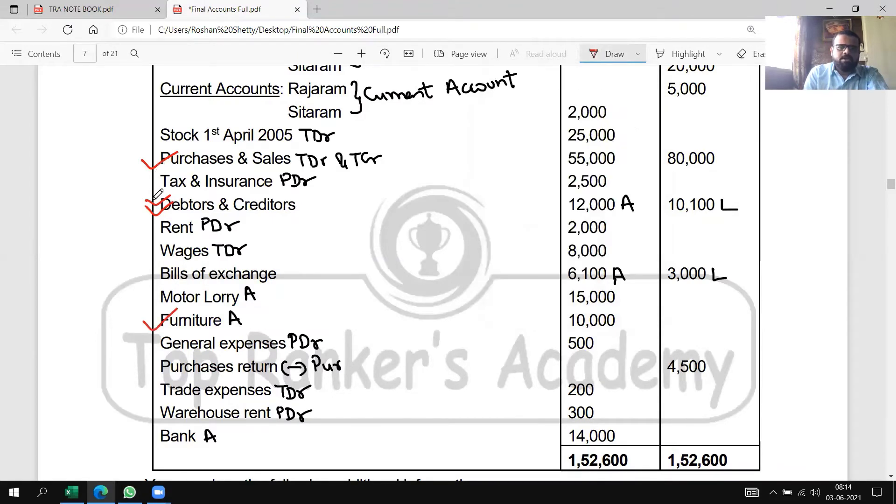
- In black ink, tick adjustment 7, underline "Unexpired" and write "prepaid" beside it in the margin
scroll(244, 227, "down", 5)
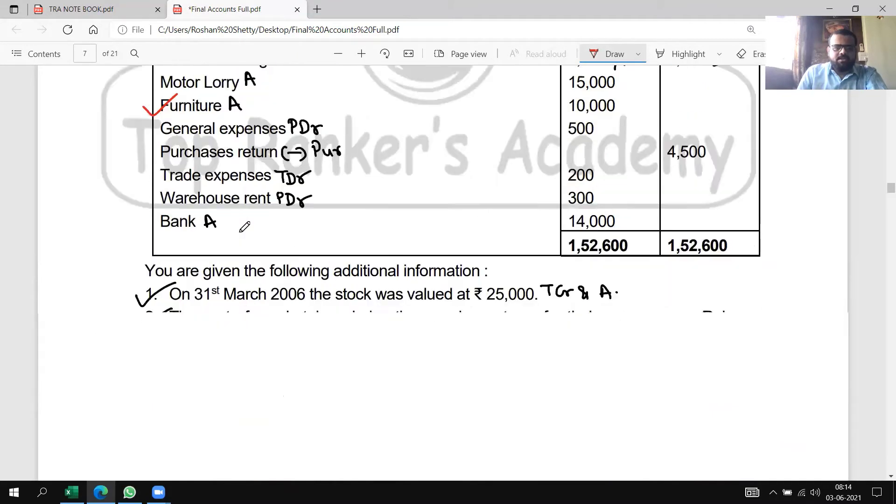
scroll(245, 227, "down", 3)
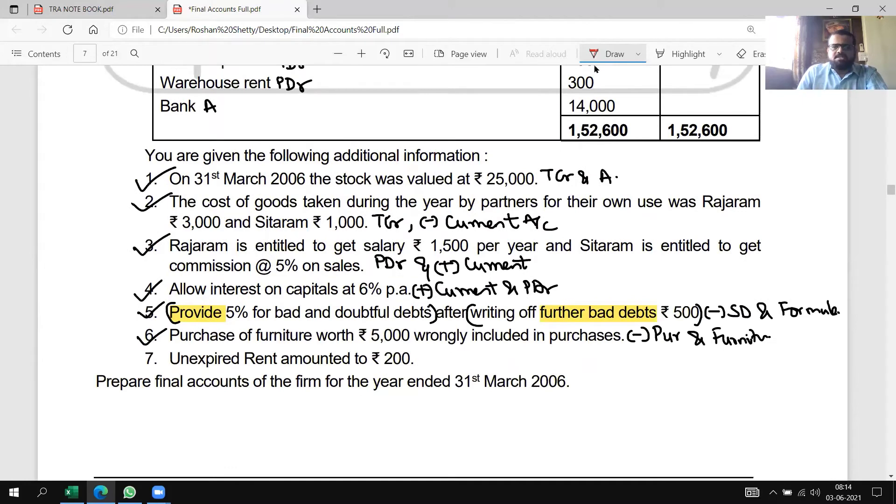
left_click(638, 54)
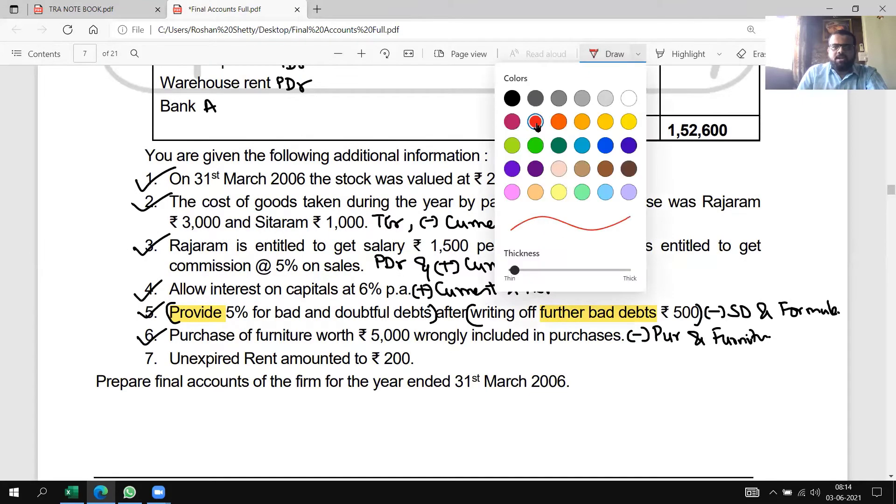
left_click(638, 55)
mouse_move(136, 358)
left_mouse_down()
mouse_move(163, 351)
mouse_move(246, 367)
left_mouse_up()
mouse_move(82, 349)
left_mouse_down()
mouse_move(100, 350)
mouse_move(122, 326)
left_mouse_up()
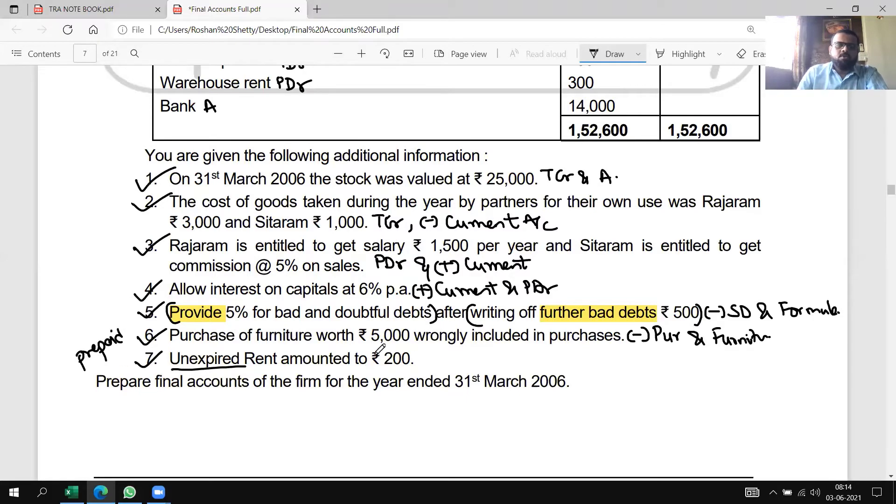
- Set the pen to red and tick the Rent row in the trial balance
scroll(531, 389, "up", 5)
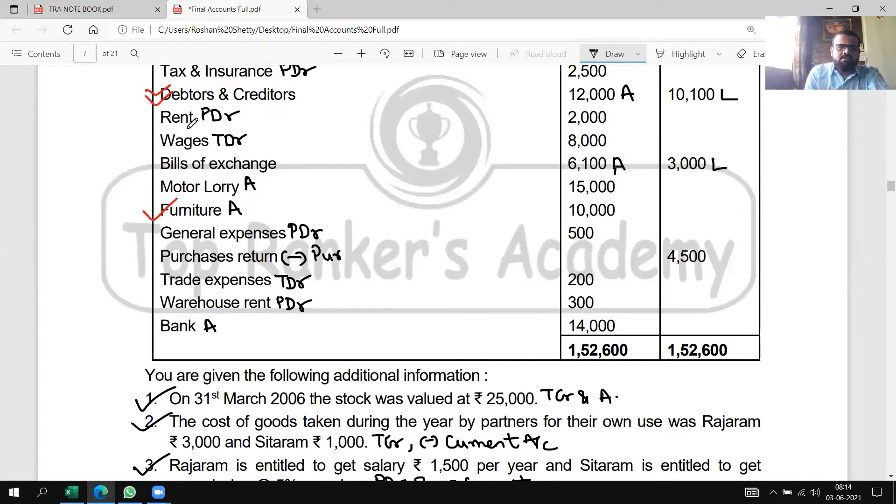
left_click(624, 54)
left_click(535, 121)
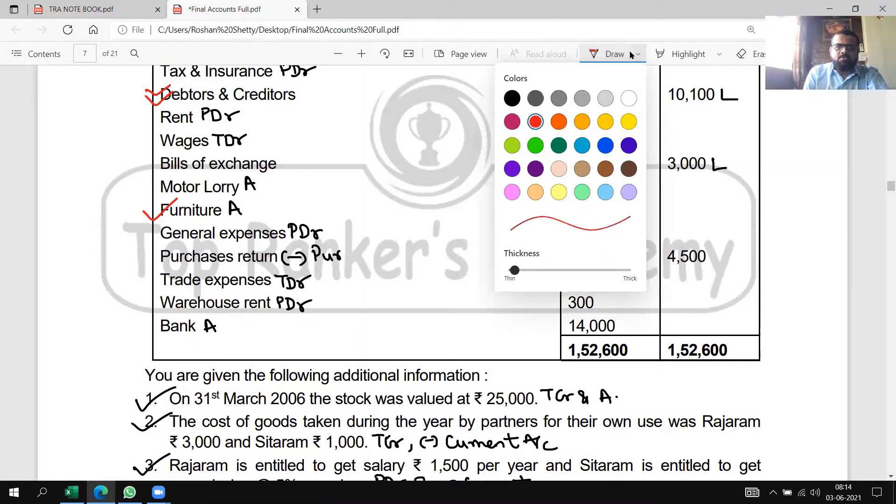
left_click_drag(149, 119, 189, 112)
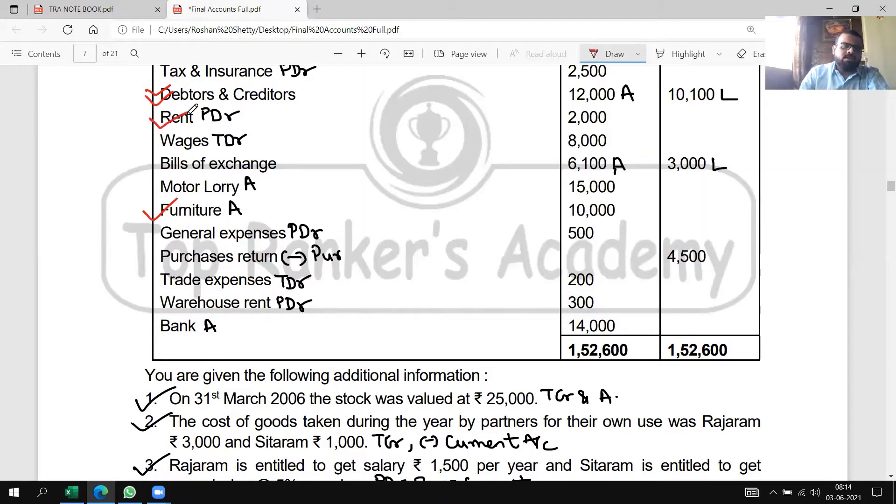
- Set the pen to black and write "(-) Rent & Asset" after adjustment 7 on unexpired rent
scroll(238, 86, "down", 5)
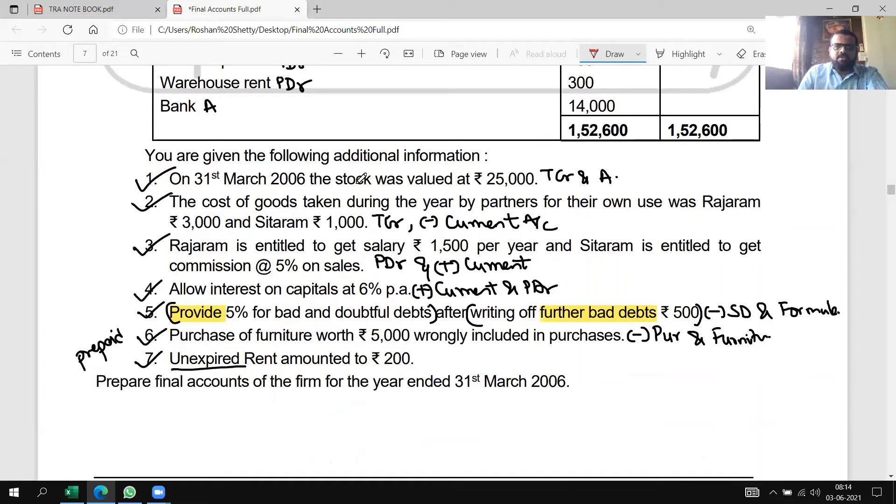
left_click(614, 54)
left_click(512, 98)
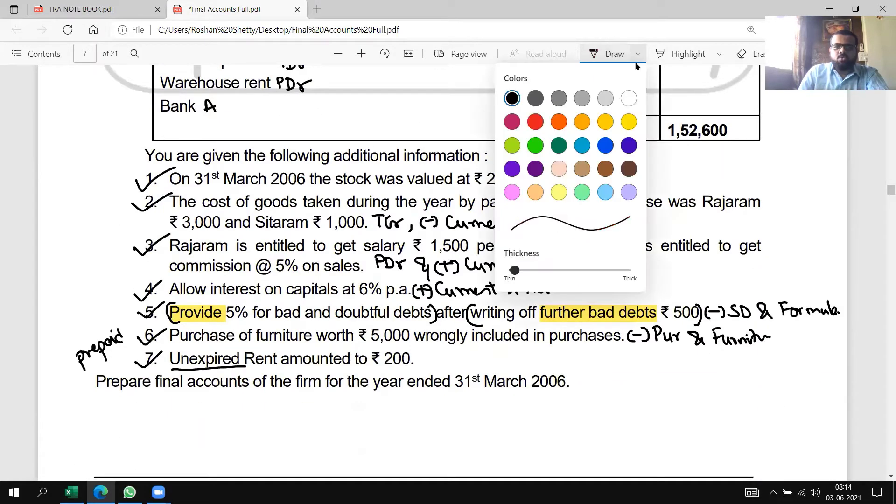
left_click(638, 54)
mouse_move(426, 354)
left_mouse_down()
mouse_move(472, 357)
mouse_move(478, 347)
mouse_move(534, 360)
mouse_move(564, 349)
left_mouse_up()
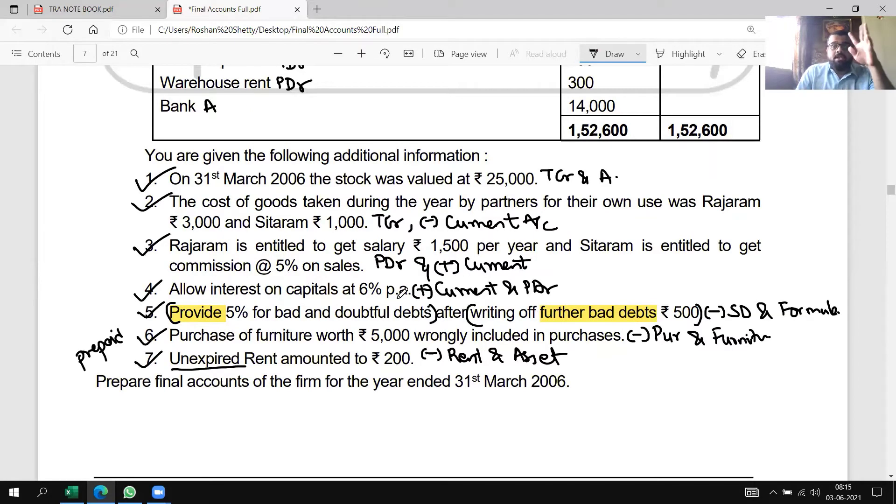
- Switch to the Final Account Format workbook in Excel and collapse the ribbon above the Trading Account
scroll(580, 313, "up", 2)
scroll(581, 313, "up", 1)
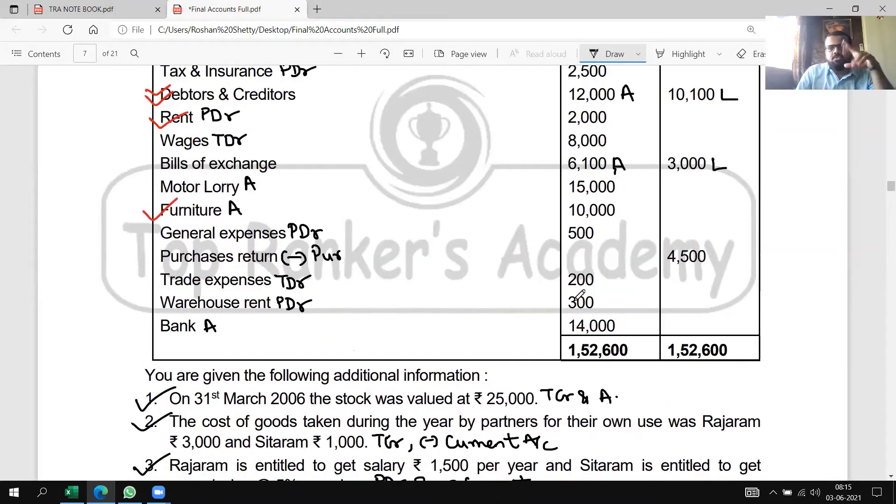
scroll(623, 255, "up", 2)
scroll(623, 255, "up", 1)
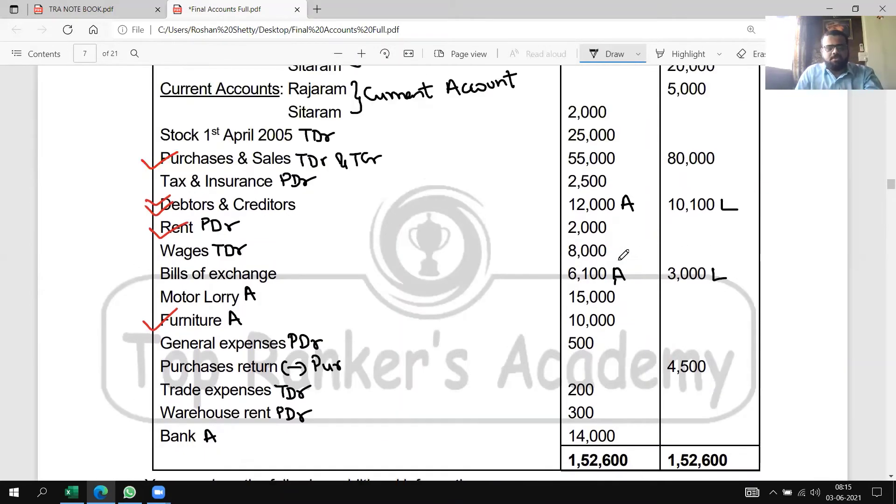
key("alt+Tab")
key("alt+Tab")
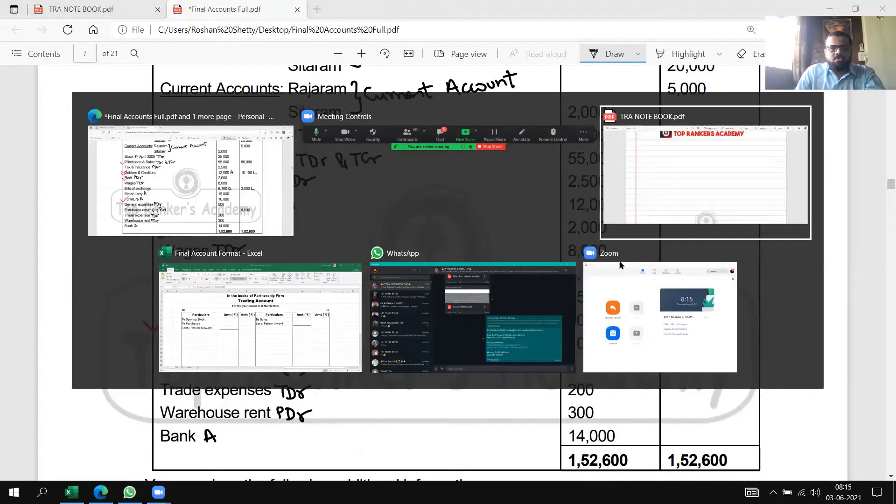
left_click(356, 308)
left_click(525, 357)
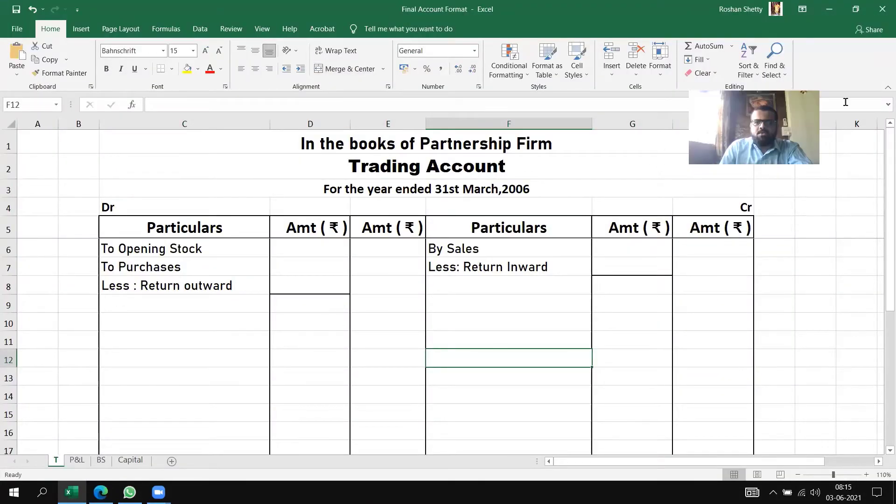
left_click(884, 88)
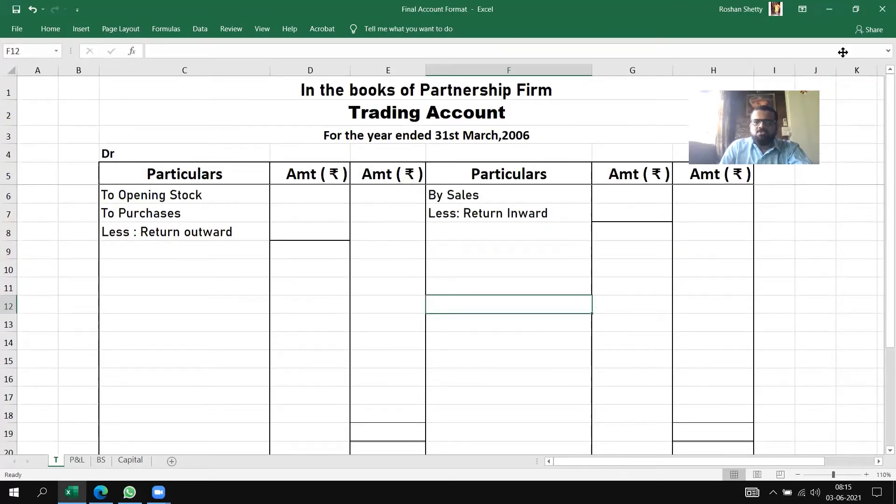
- Examine the P&L, BS and Capital sheets, including the column headings of the Partners Current Account
left_click(78, 461)
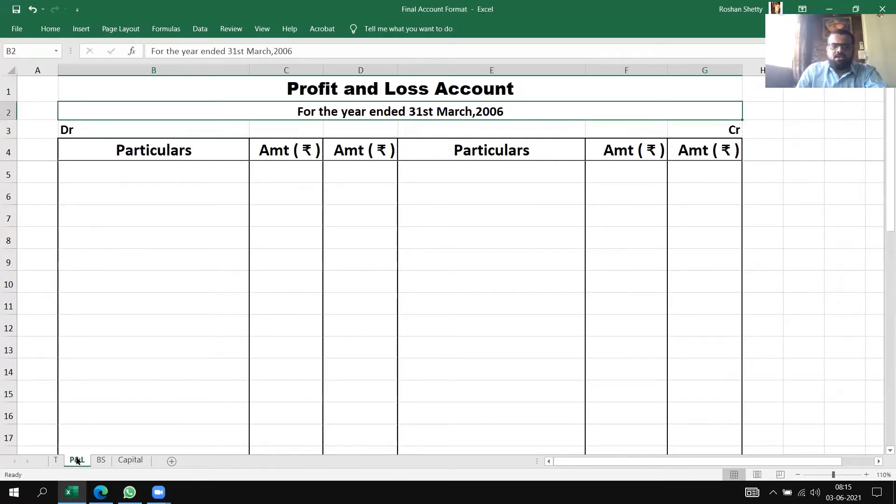
left_click(98, 461)
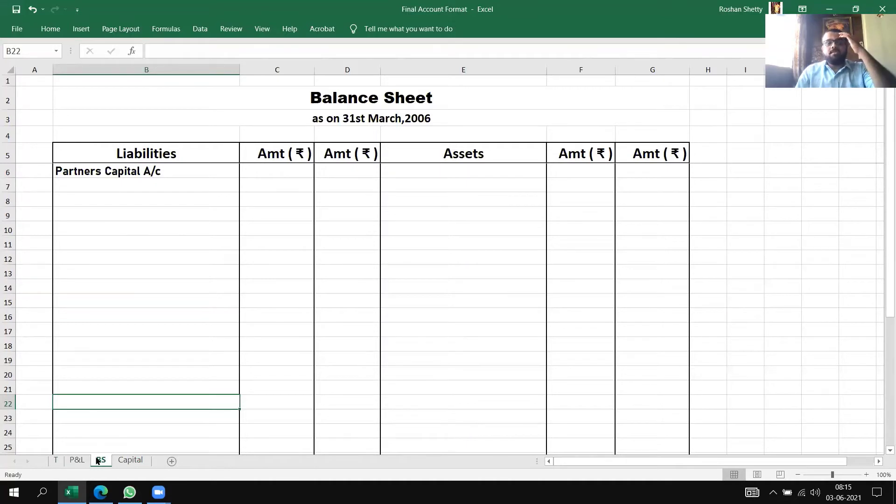
left_click(128, 460)
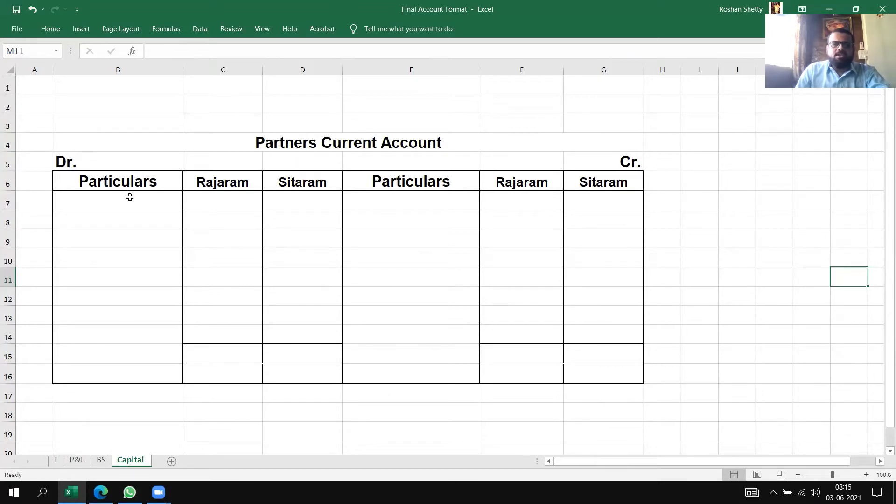
left_click(66, 154)
left_click(93, 173)
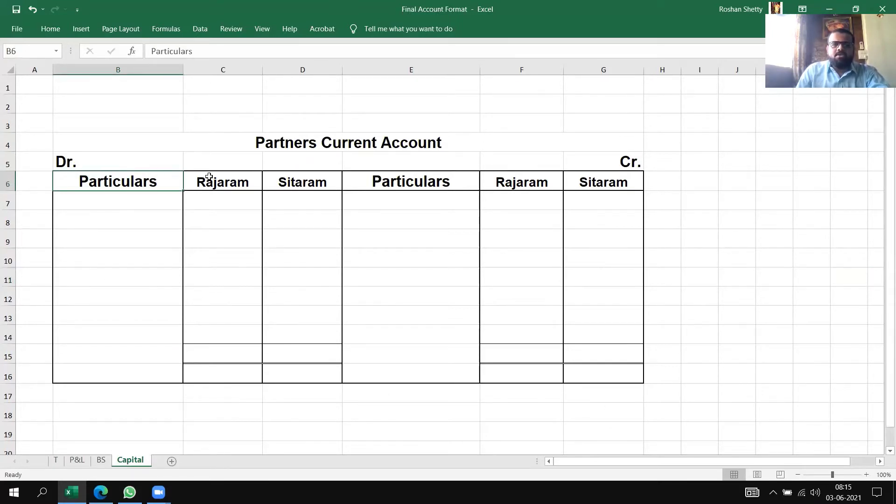
left_click(228, 182)
left_click(296, 182)
left_click(417, 183)
left_click(494, 184)
left_click(580, 182)
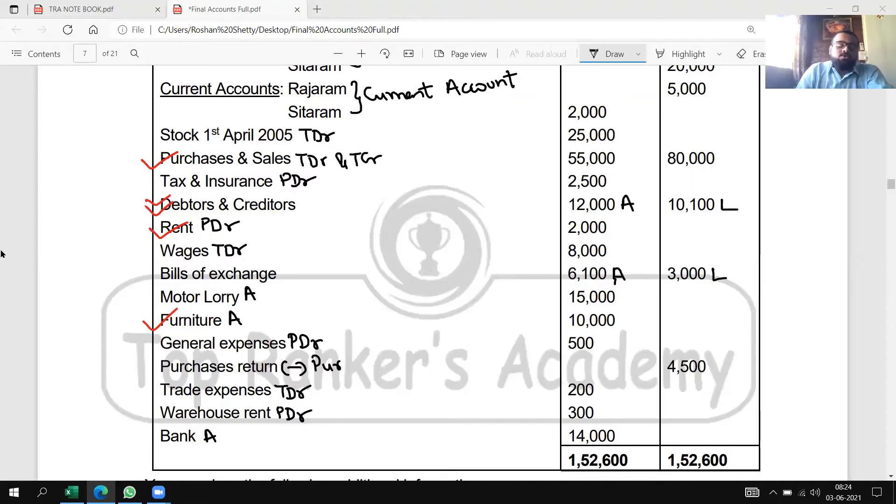
- Check the adjustments in the PDF, then on Excel's T sheet enter "By Closing Stock" in F12 with 35000 in H12
scroll(208, 208, "down", 5)
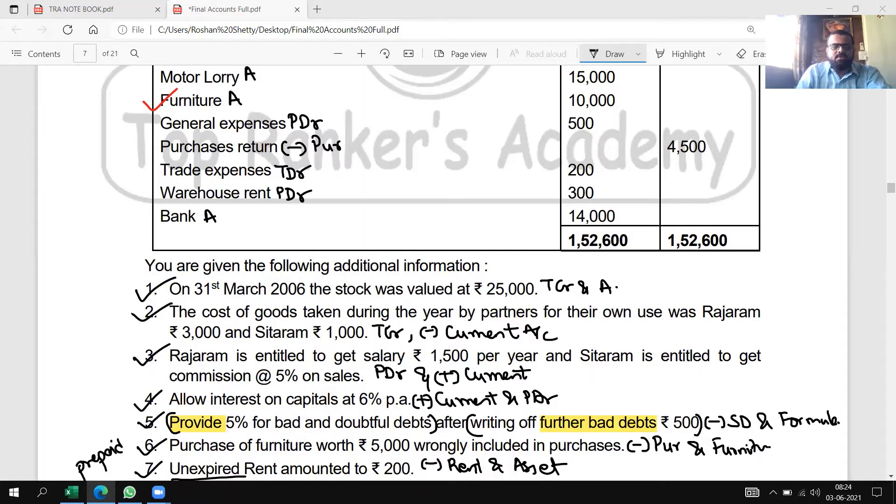
mouse_move(71, 492)
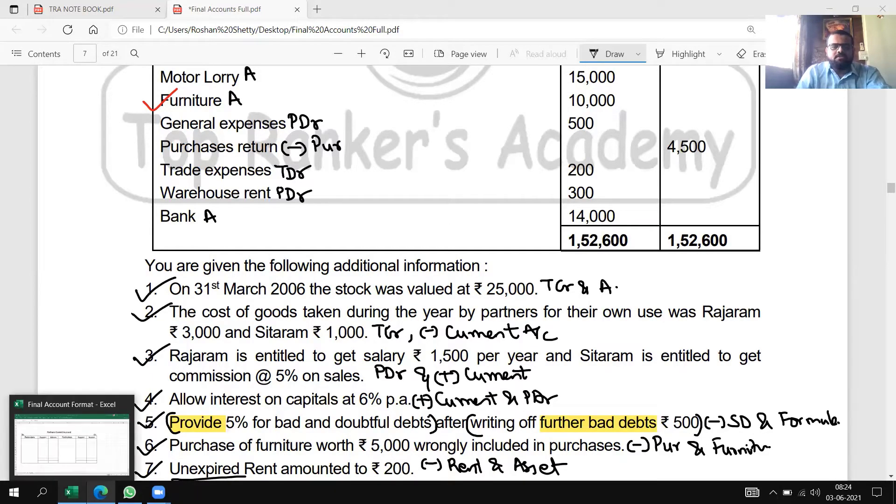
left_click(69, 460)
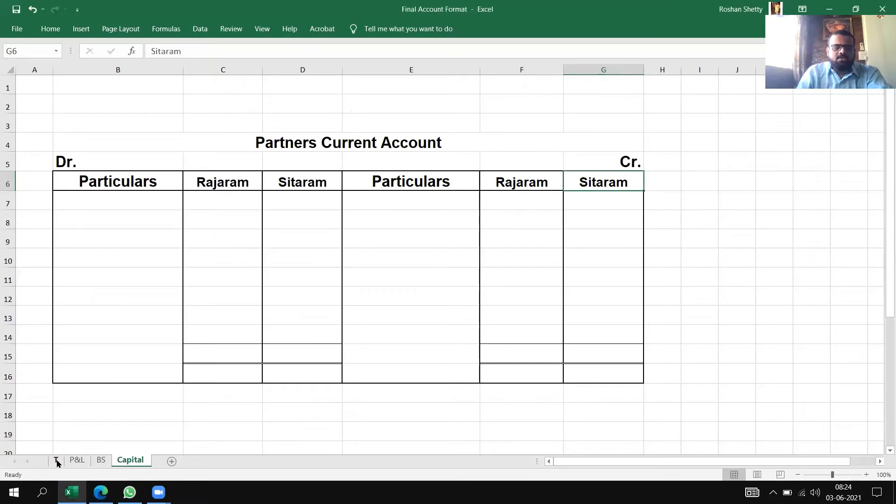
left_click(56, 460)
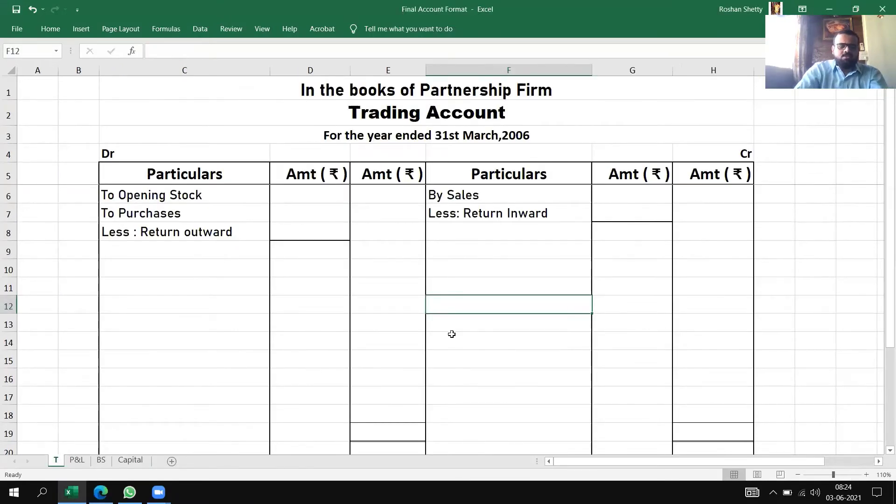
type("By Cl")
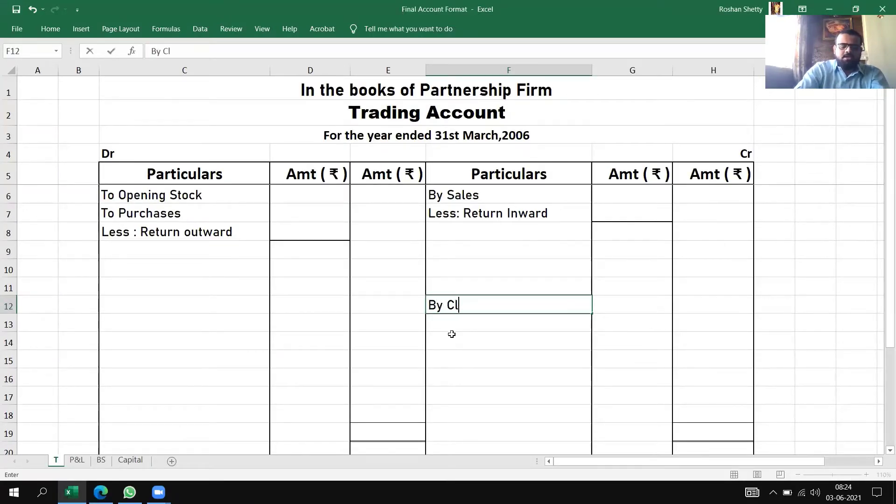
type("osing Stock")
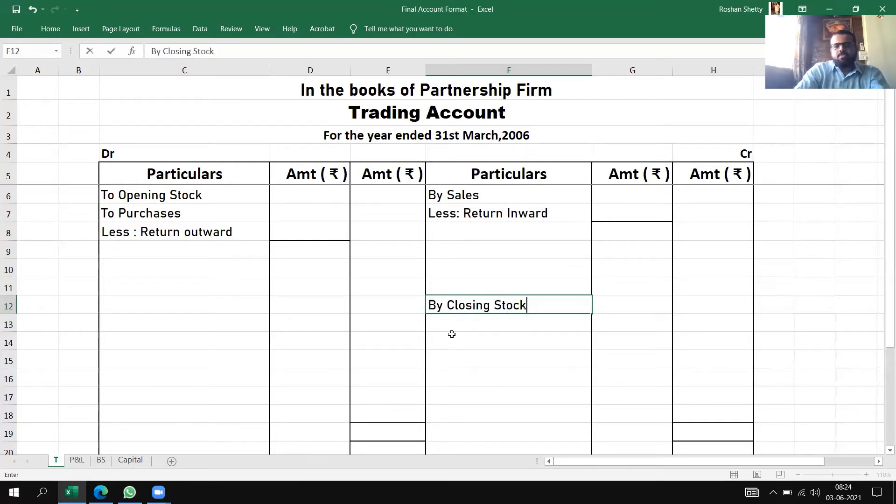
key("Tab")
key("Tab")
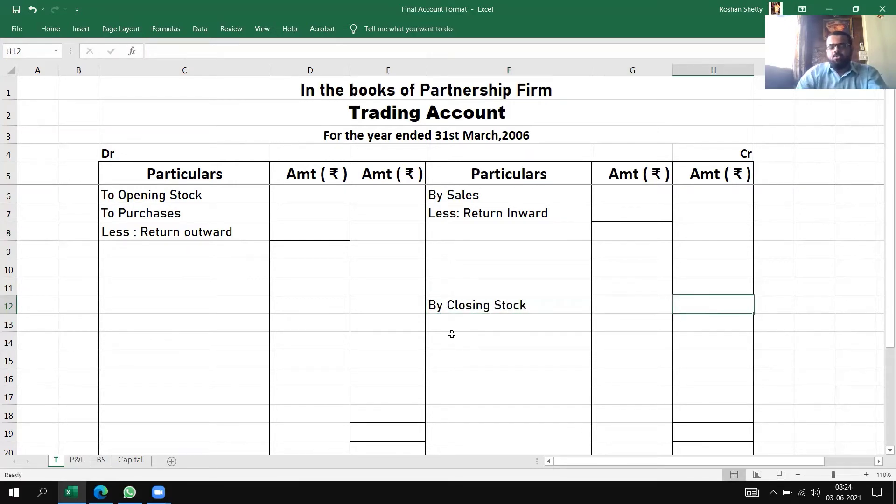
type("35000")
key("Return")
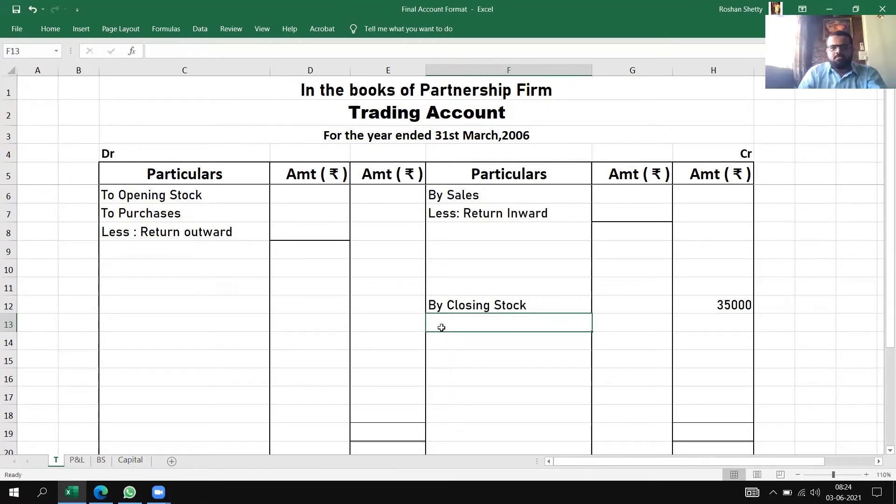
- Check the stock value in the PDF and correct the closing stock amount in H12 to 25000
key("alt+Tab")
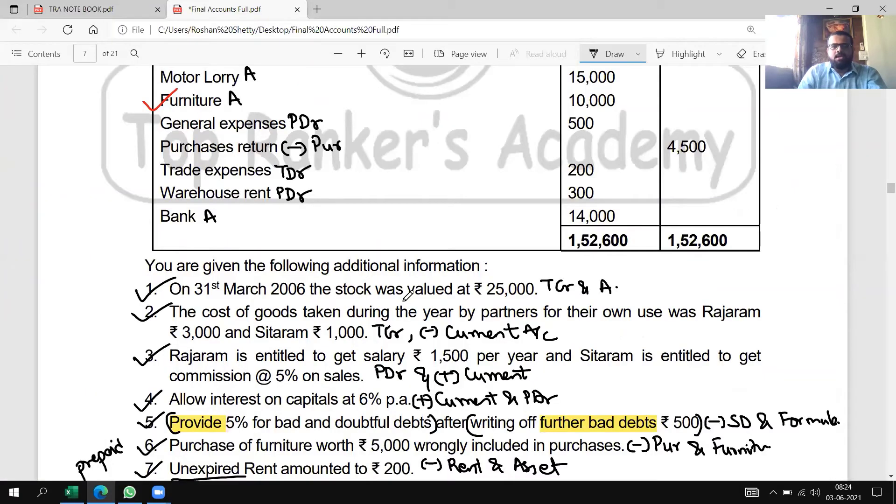
key("alt+Tab")
left_click(692, 306)
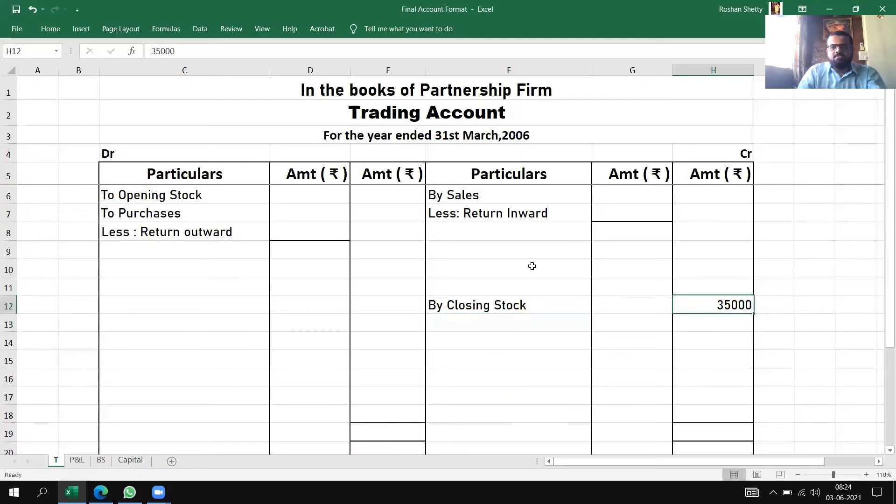
left_click(156, 51)
key("BackSpace")
type("2")
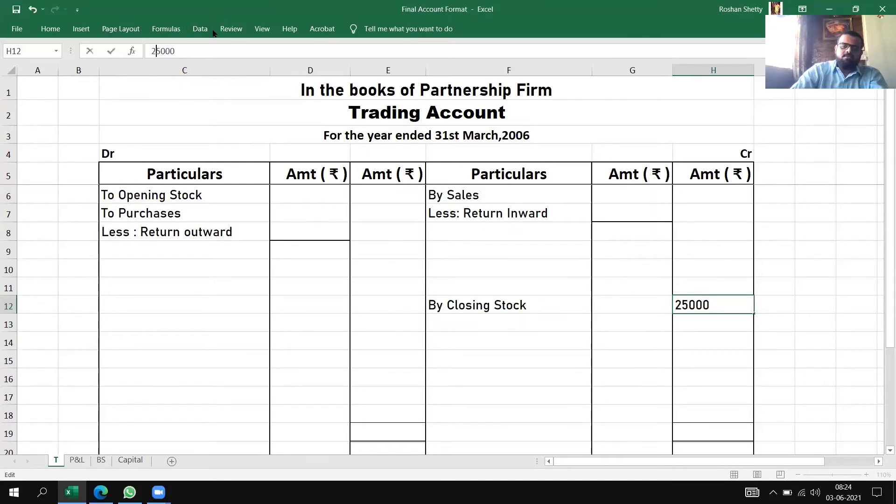
left_click(598, 328)
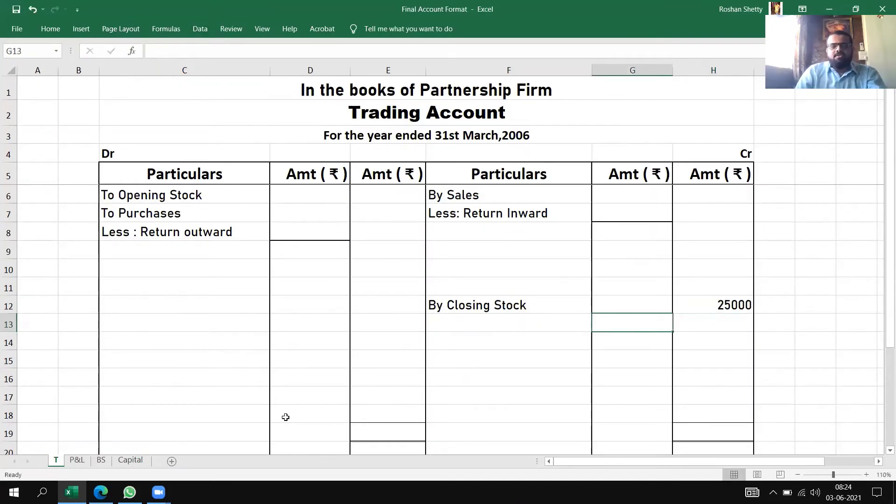
- On the BS sheet, enter "Closing Stock" under Assets in E16 with the amount 25000 in G16
left_click(100, 460)
left_click(409, 315)
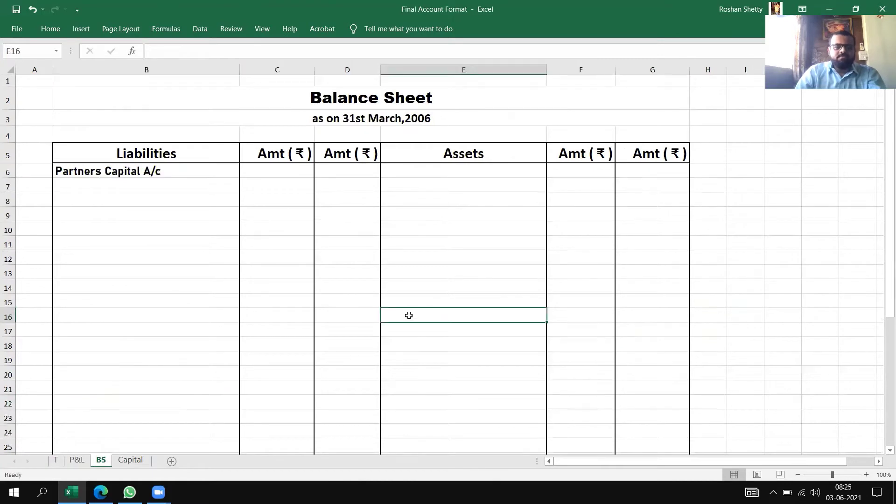
type("Closing ")
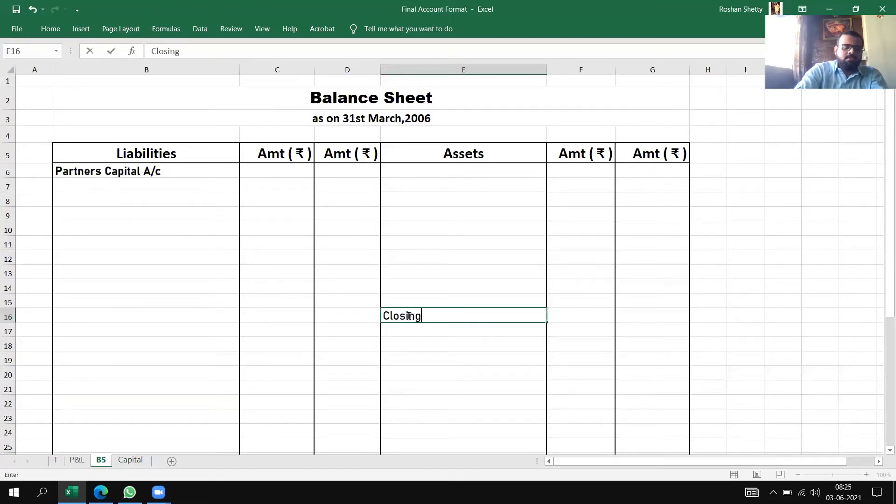
type("Stock")
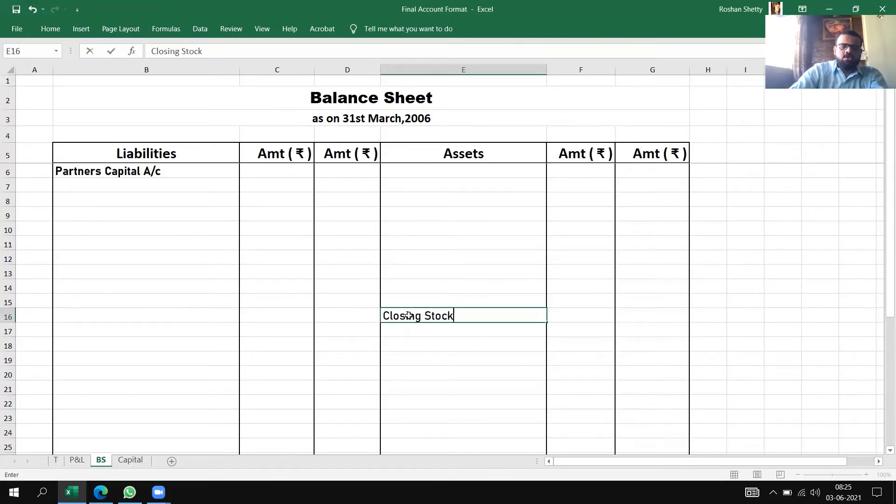
key("Tab")
key("Tab")
type("25000")
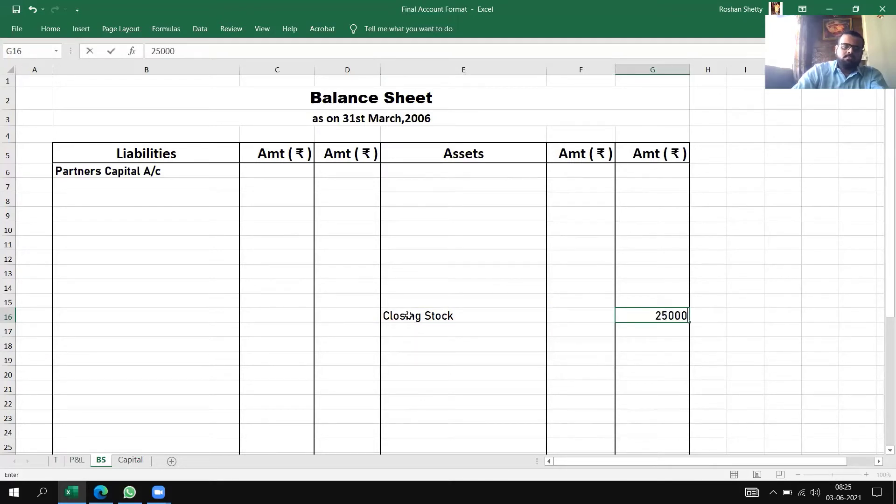
key("Return")
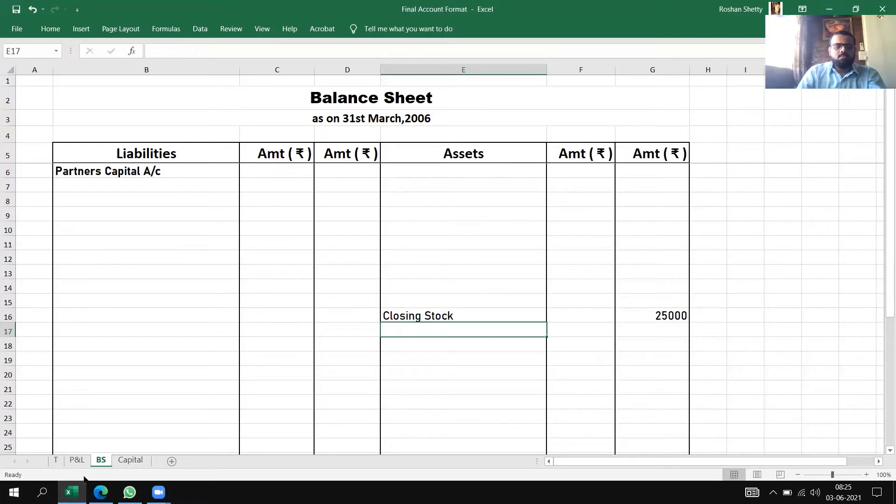
- Compare the closing stock entries on the Trading Account and Balance Sheet sheets, ending on the T sheet
left_click(56, 460)
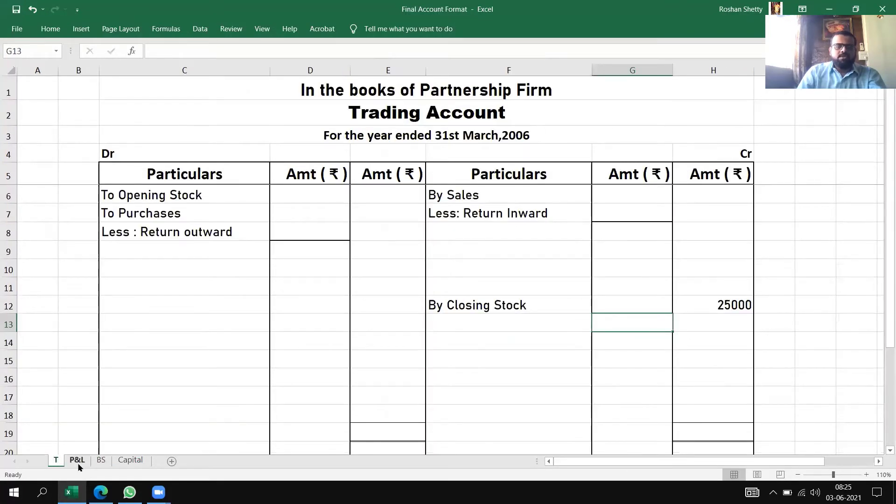
left_click(100, 461)
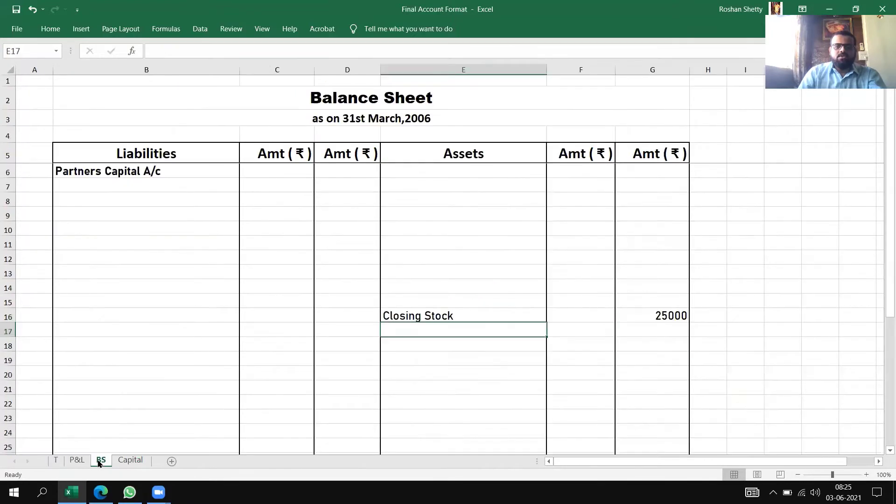
left_click(58, 461)
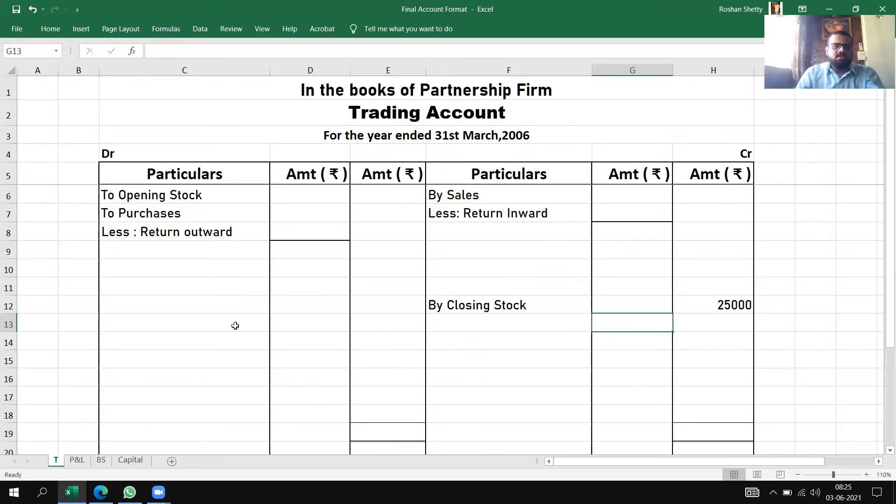
- Check the second adjustment in the PDF, then on Excel's T sheet enter "By Goods withdrawn for" in F8 and "personal use" in F9
key("alt+Tab")
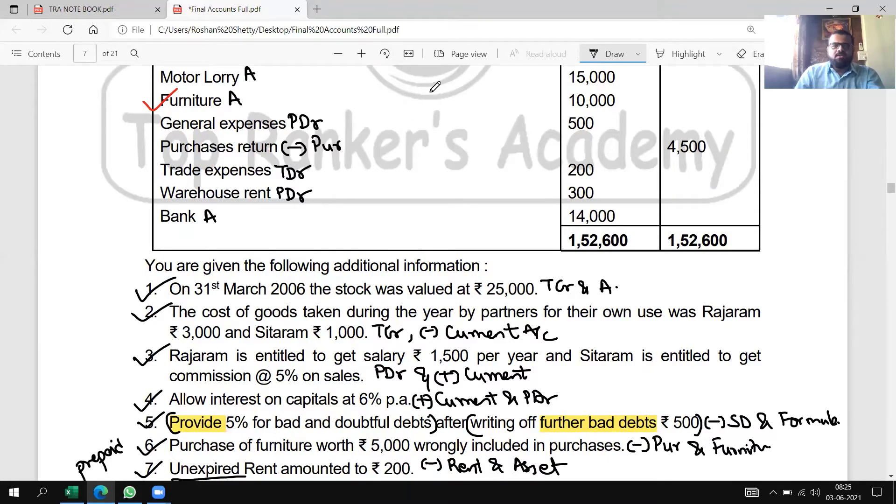
key("alt+Tab")
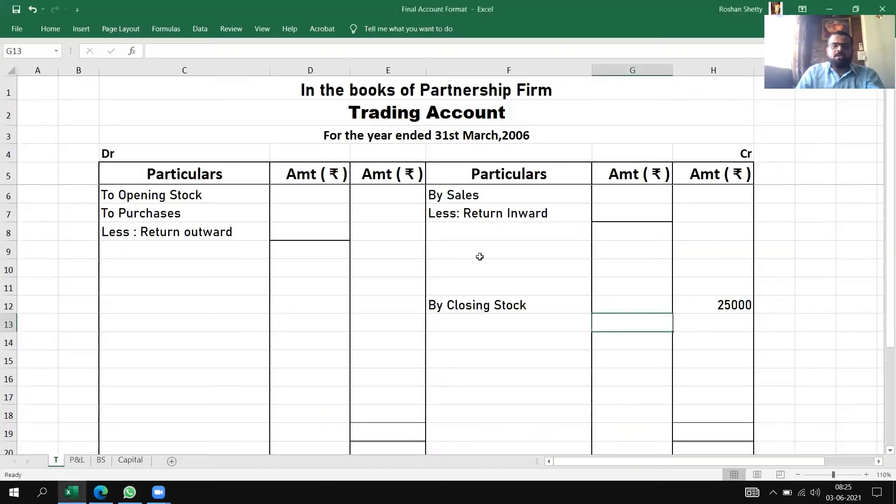
left_click(467, 337)
left_click(450, 250)
left_click(449, 233)
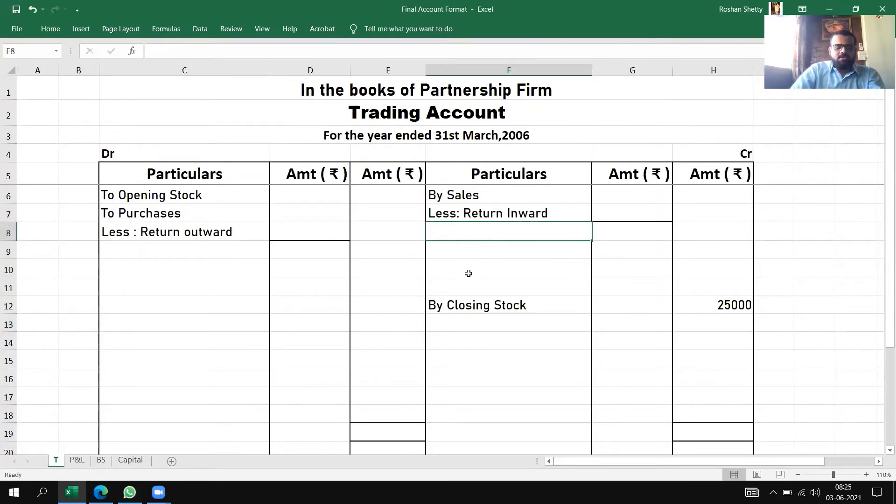
type("By G")
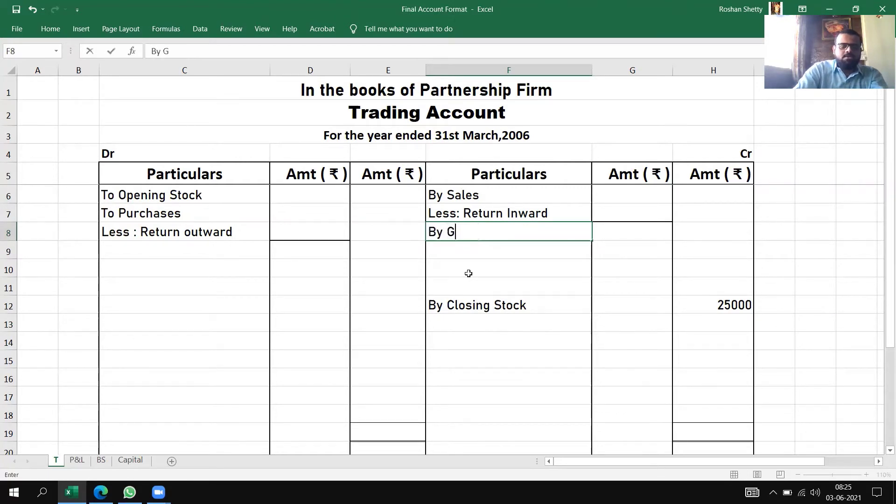
type("oods wit")
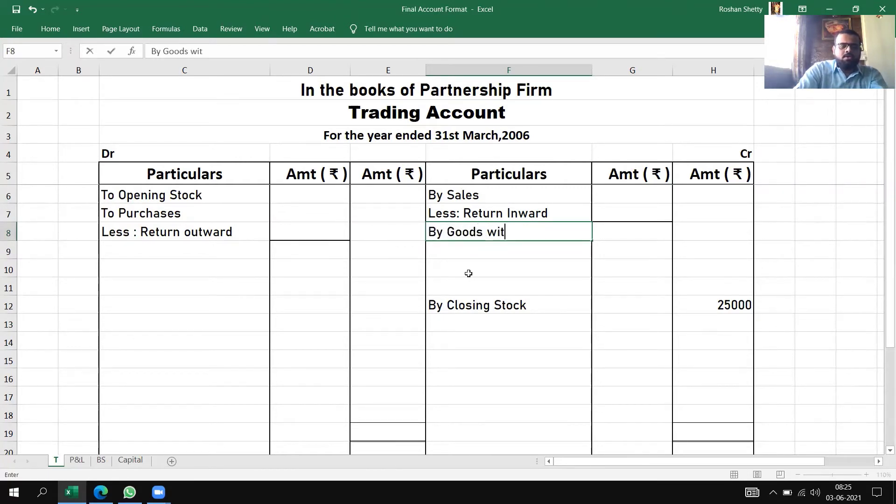
type("hdrawn fro")
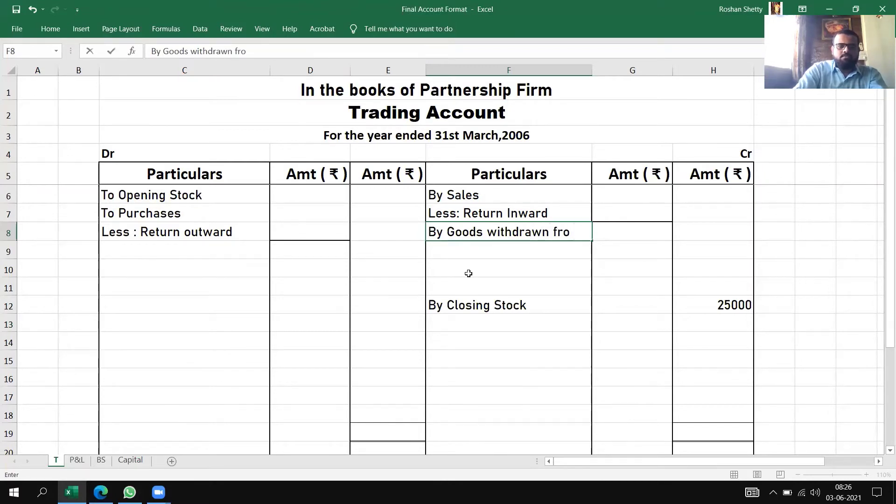
key("BackSpace")
key("BackSpace")
type("or")
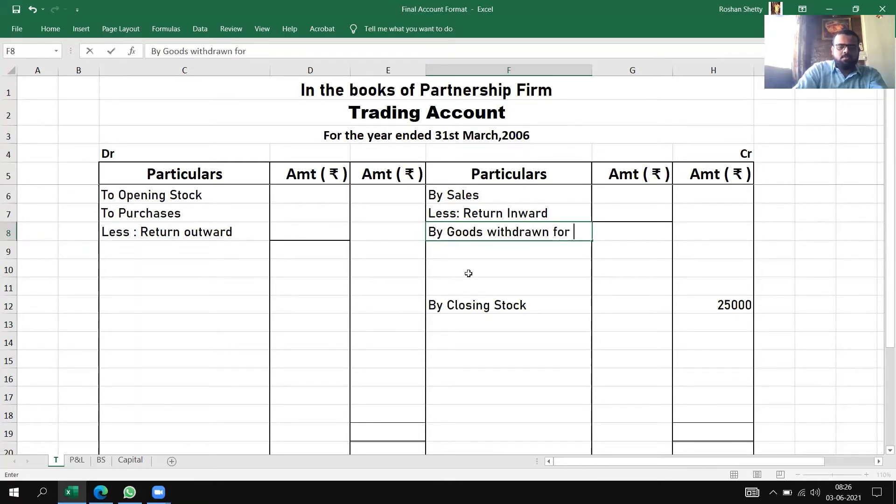
key("Return")
type("personal use")
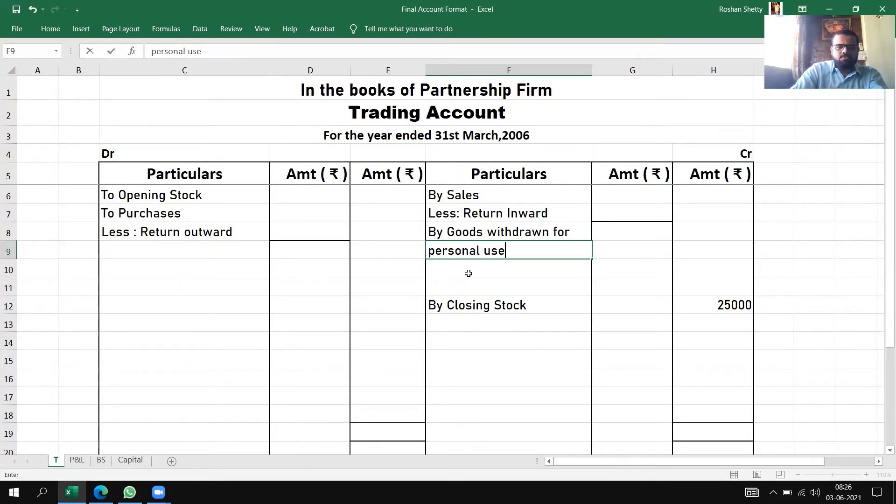
key("Return")
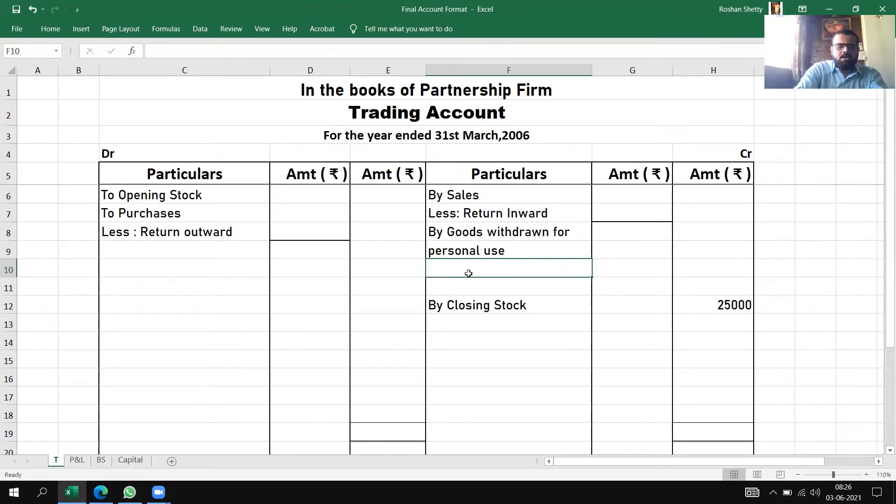
- Enter the two partners' names in F10 and F11, below the goods withdrawn heading
type("Rajaram")
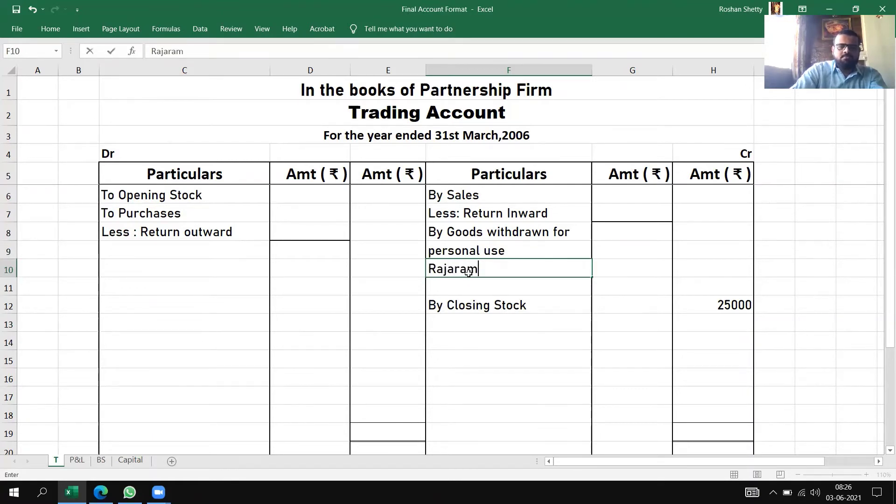
key("Return")
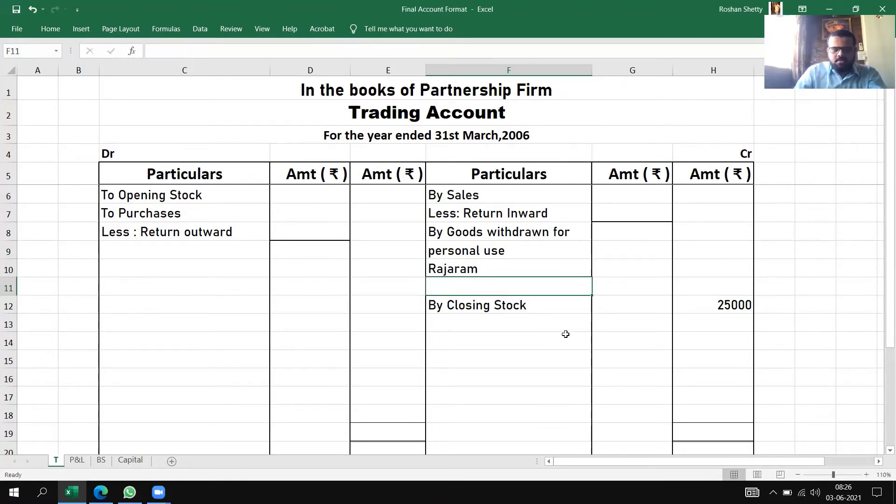
type("SItaram")
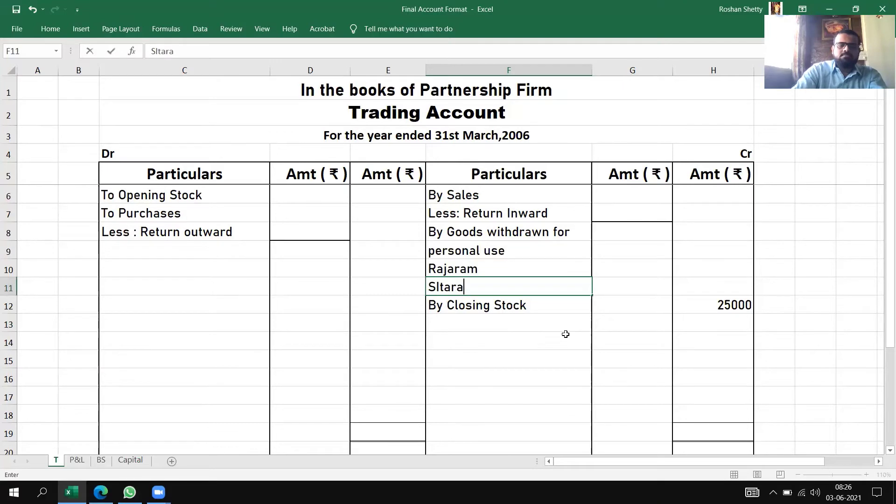
- Check the partners' withdrawals in the PDF and enter 3000 in G10, 1000 in G11 and the total 4000 in H11
left_click(648, 267)
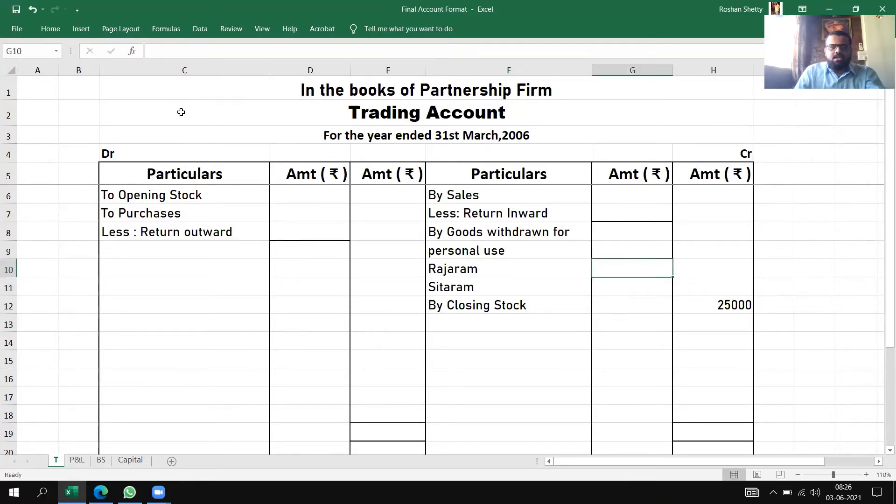
key("alt+Tab")
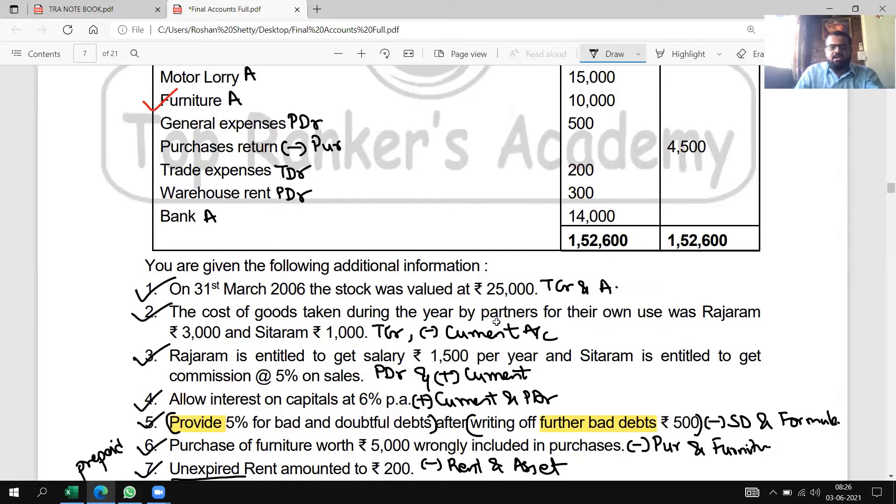
key("alt+Tab")
type("3000")
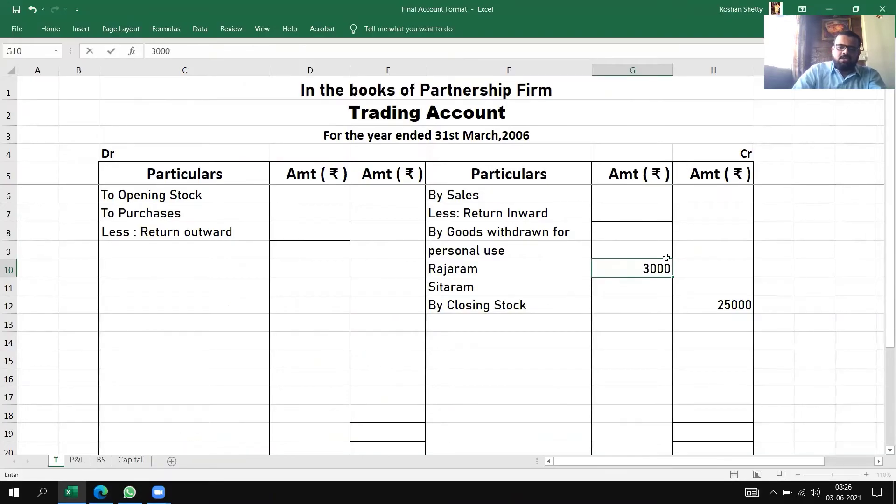
key("Return")
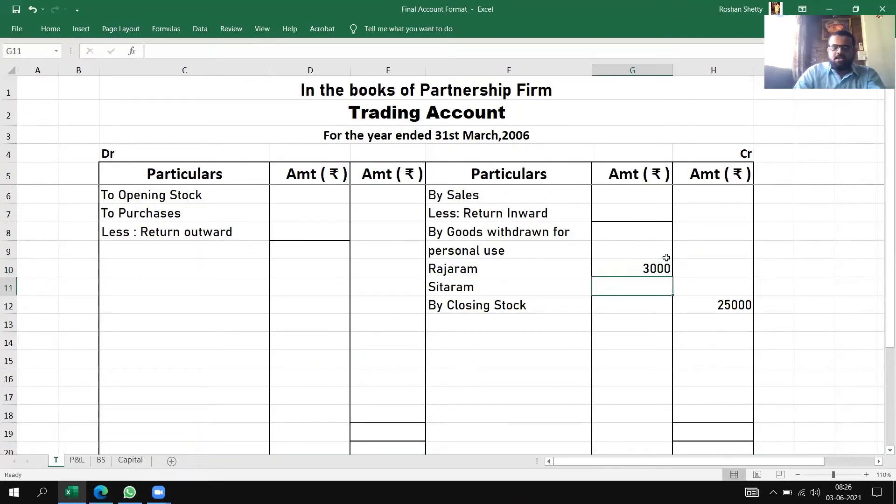
key("alt+Tab")
key("alt+Tab")
type("1000")
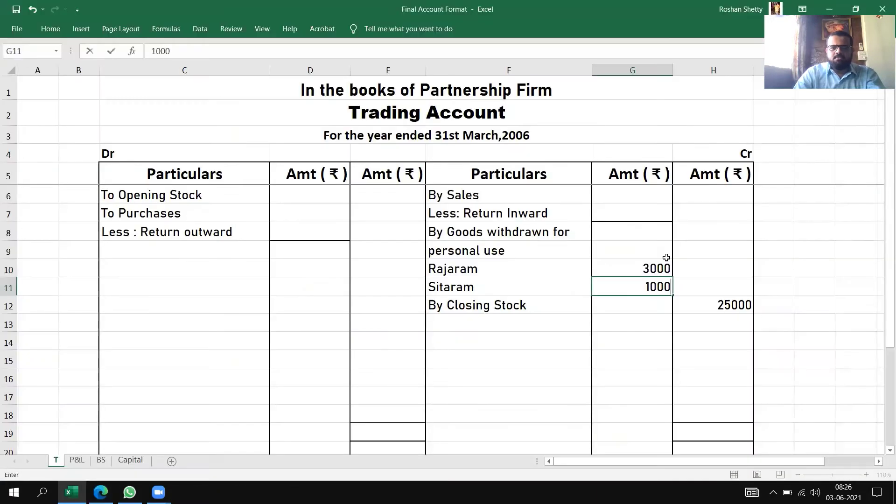
key("Tab")
type("4")
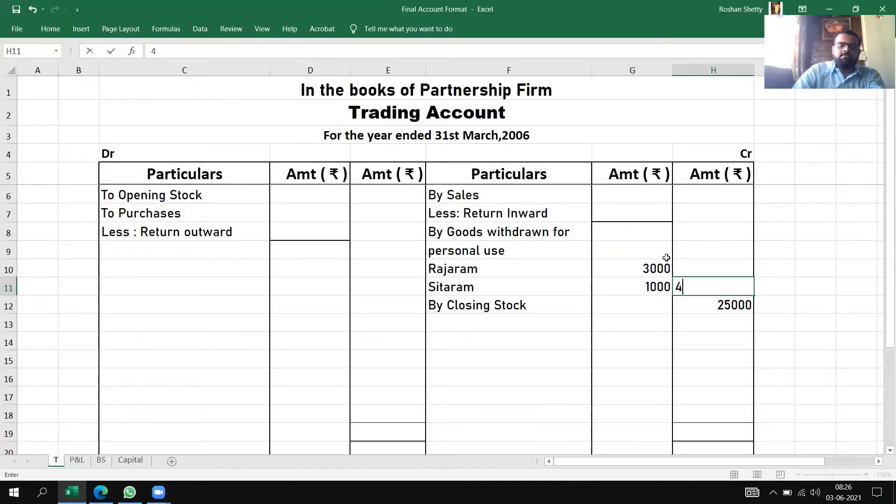
type("000")
key("Return")
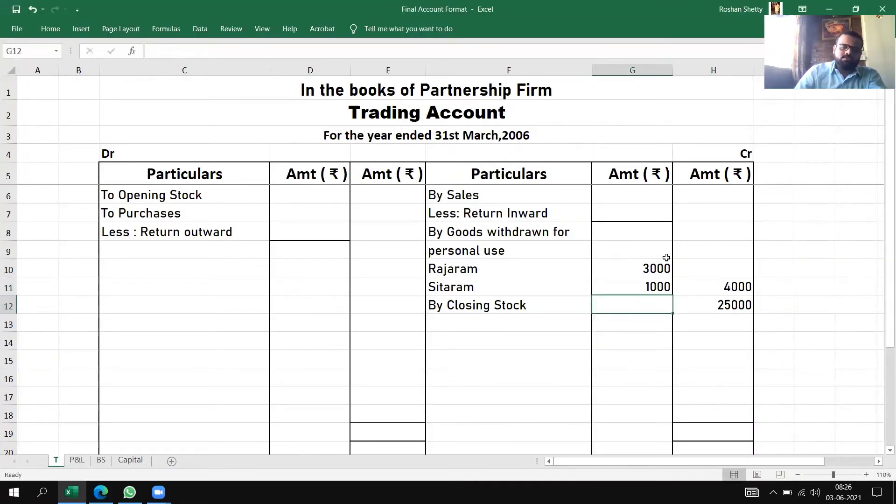
- Add a bottom border to G11, under the partners' goods withdrawn amounts
left_click(634, 286)
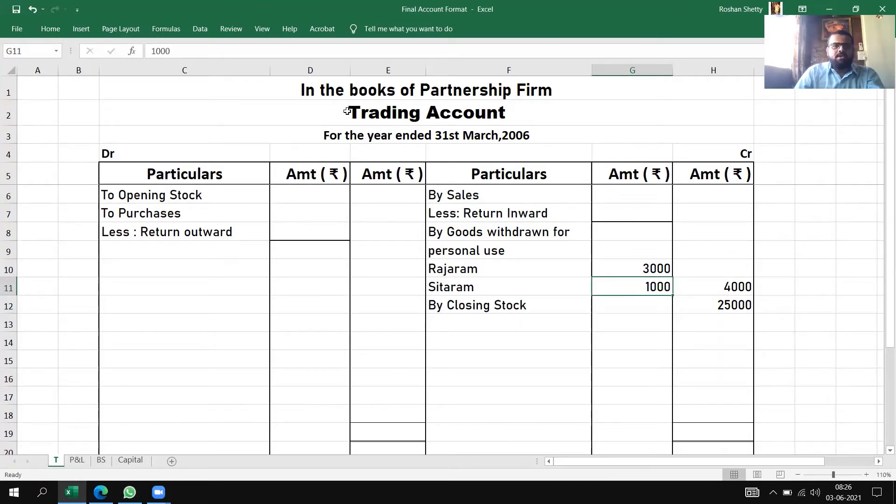
left_click(50, 29)
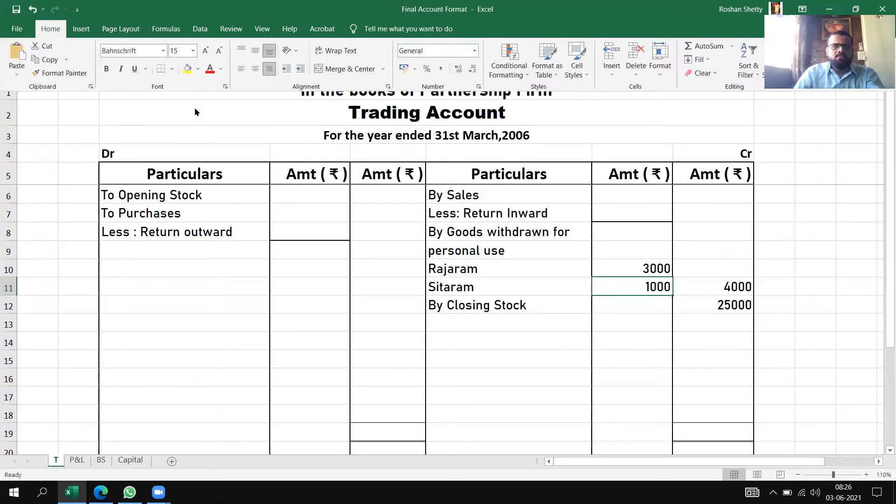
left_click(642, 338)
left_click(644, 337)
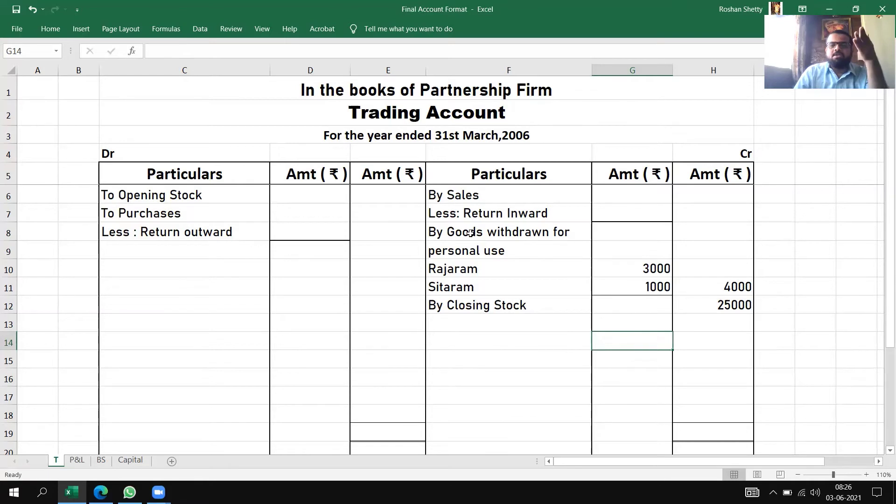
- Review the goods withdrawn entry in F8:H11, then the debit and credit sides of the Partners Current Account on the Capital sheet
left_click_drag(469, 232, 682, 282)
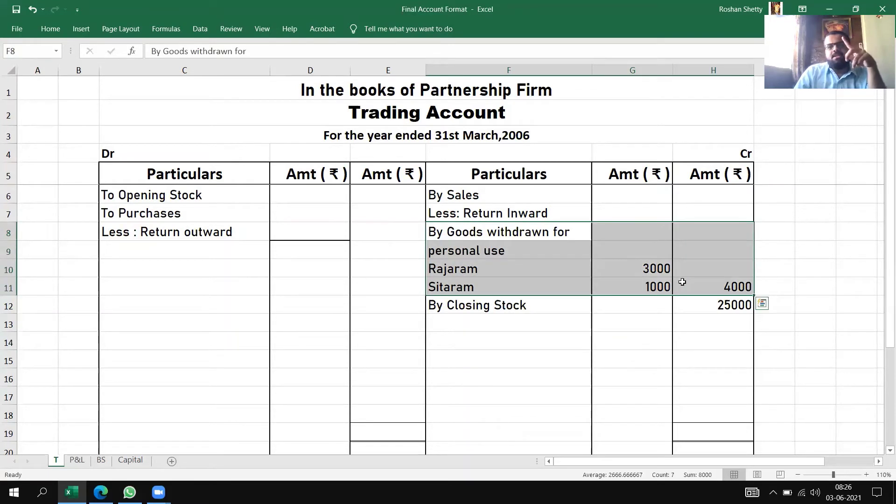
left_click(130, 460)
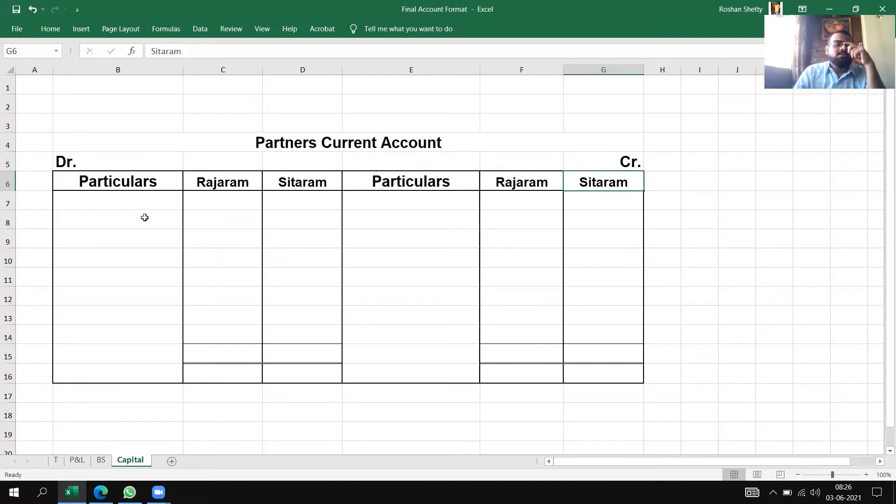
left_click(66, 157)
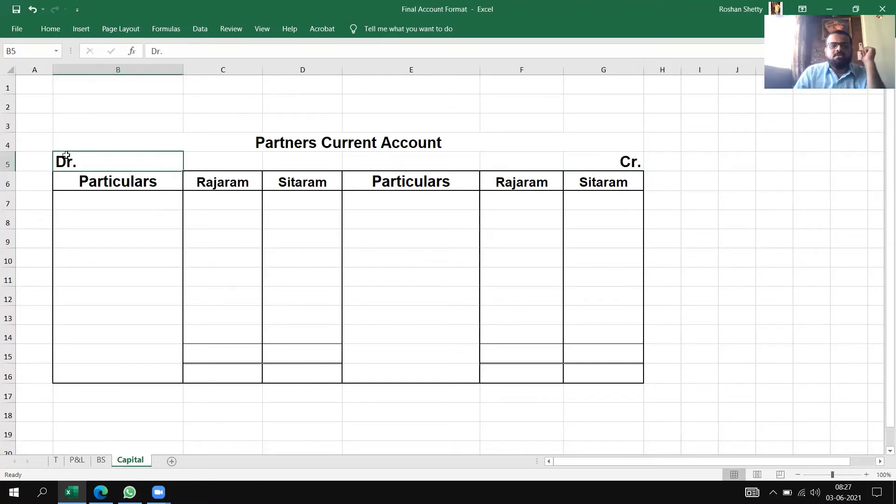
left_click(620, 167)
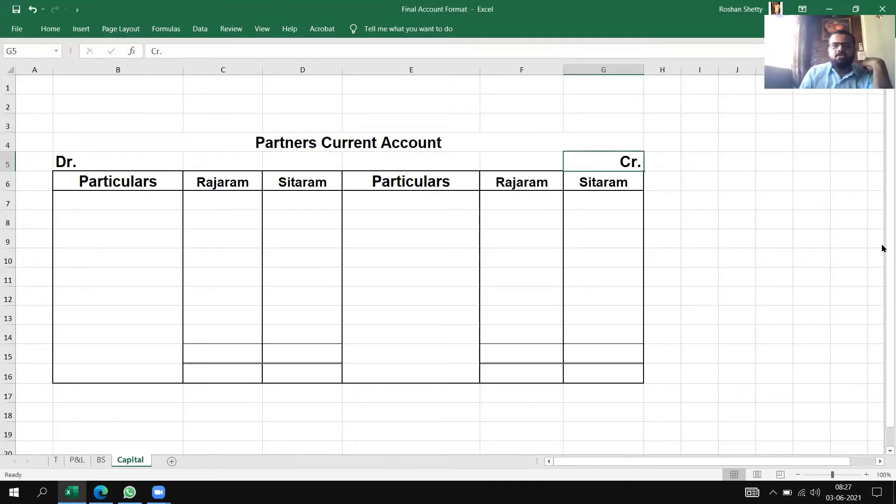
left_click(73, 120)
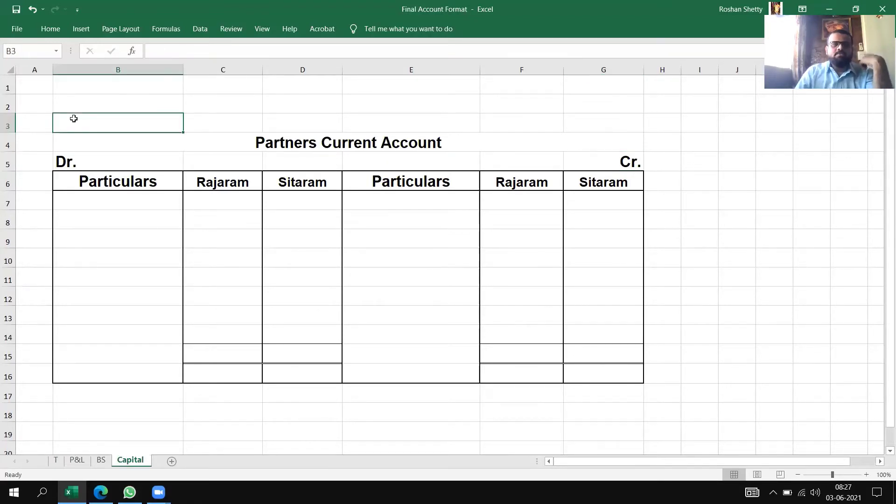
- Label the debit side LESS in B3 and the credit side ADD in G3, above the Partners Current Account
type("LESS")
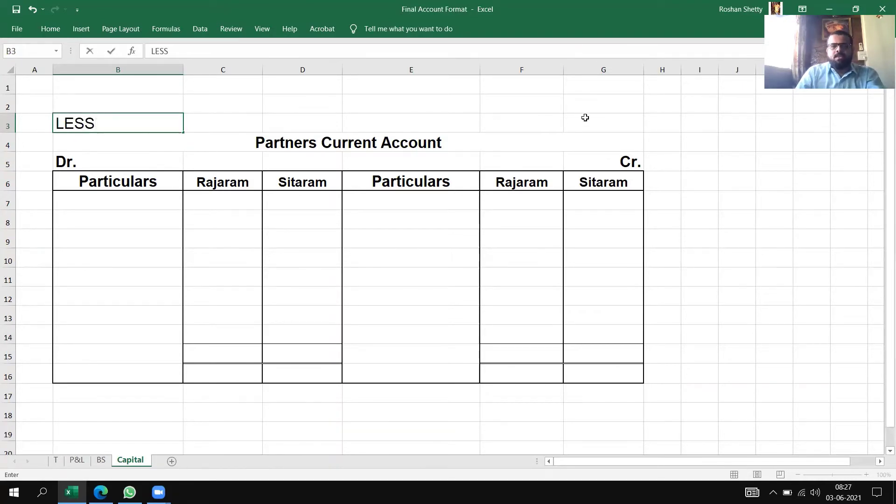
left_click(589, 116)
type("Add")
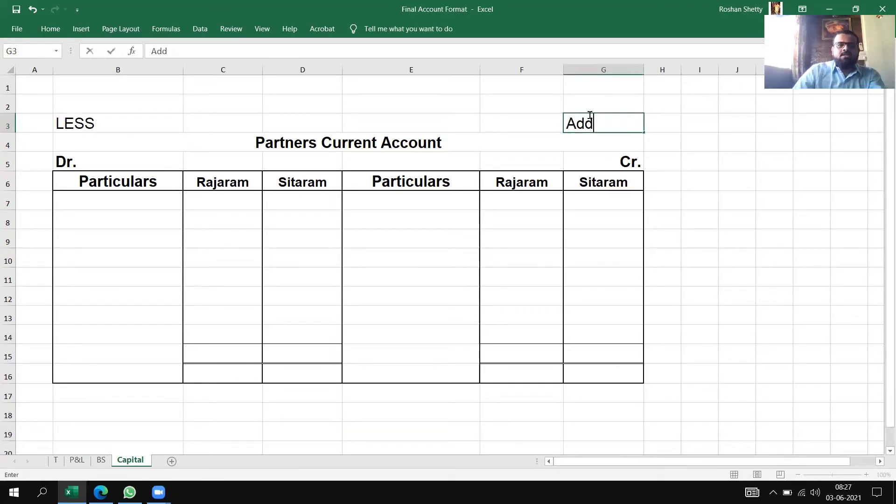
key("BackSpace")
key("BackSpace")
type("DD")
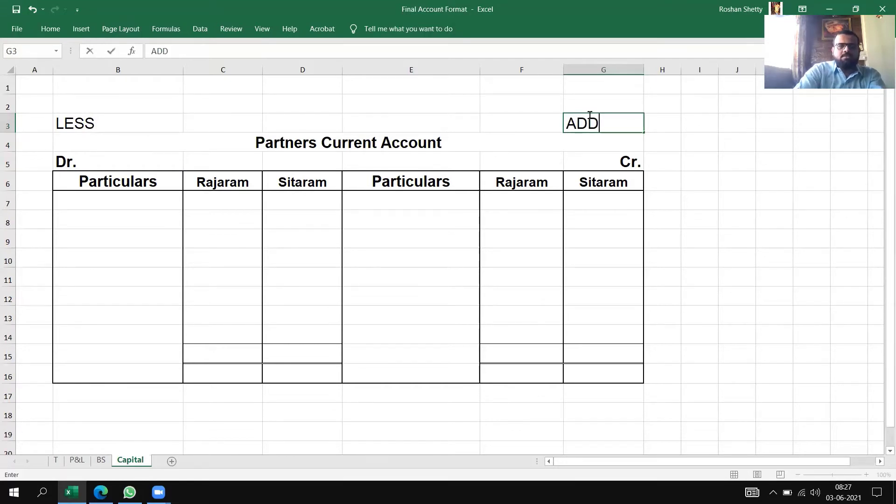
left_click(682, 160)
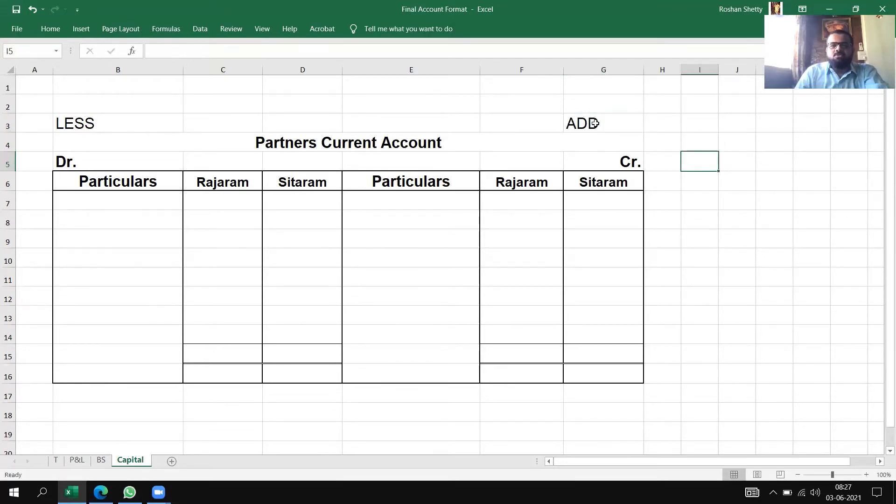
- Right-align the ADD label in G3
left_click(594, 122)
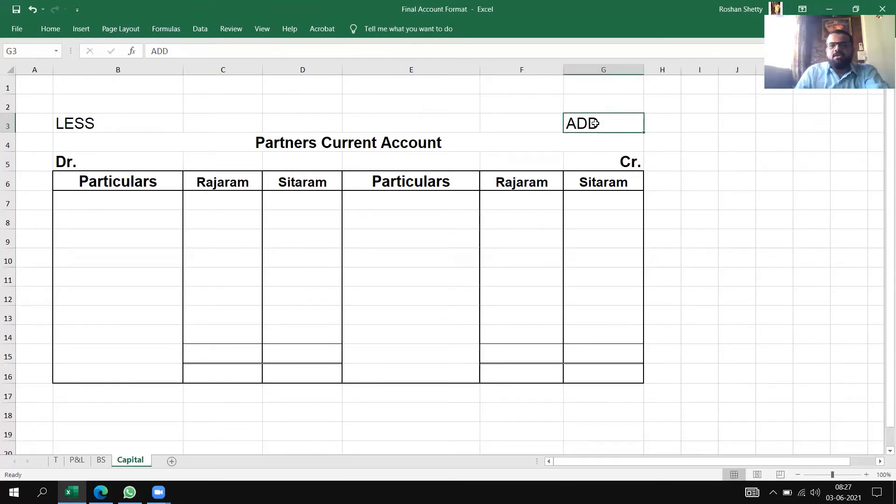
left_click(61, 29)
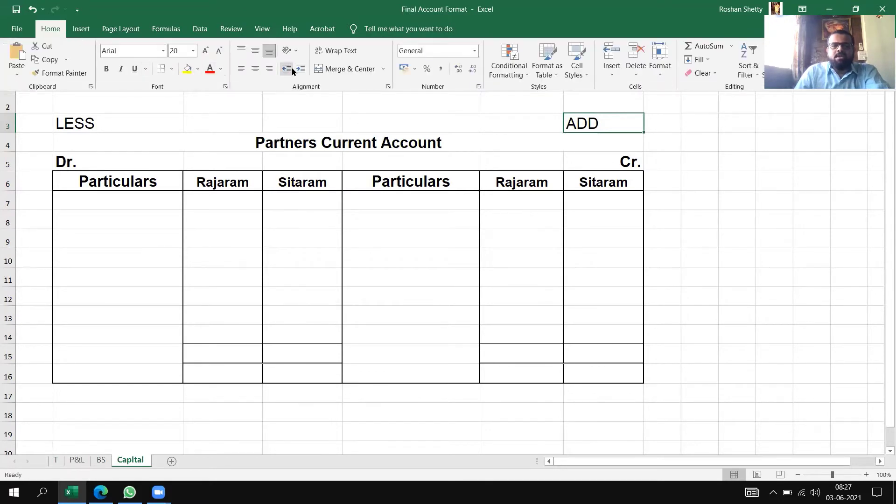
left_click(269, 69)
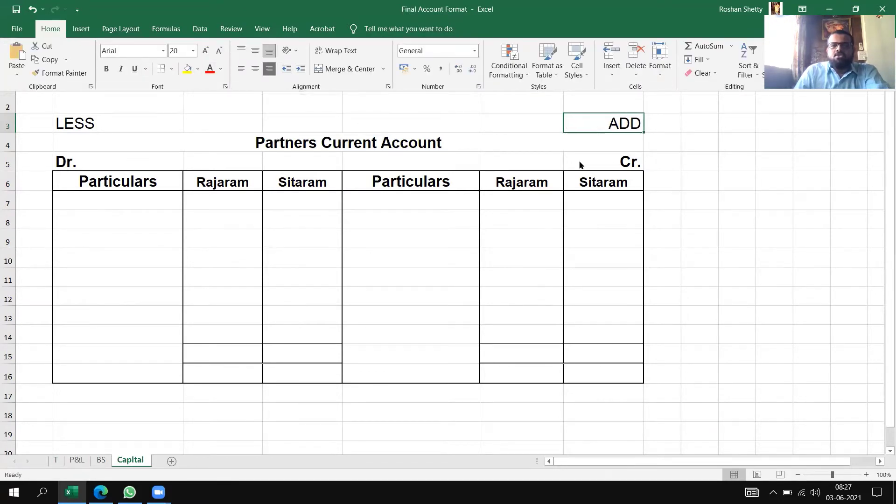
left_click(760, 234)
- Fill the LESS cell B3 with red and the ADD cell G3 with blue
left_click(68, 124)
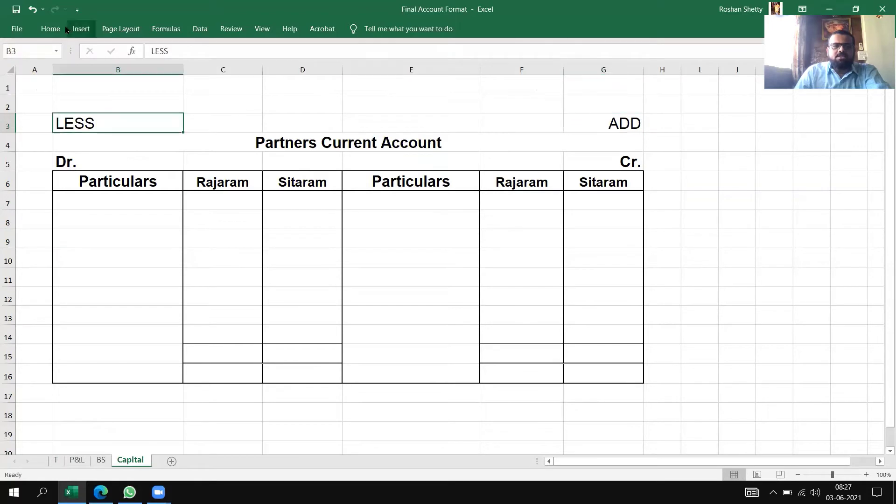
left_click(48, 30)
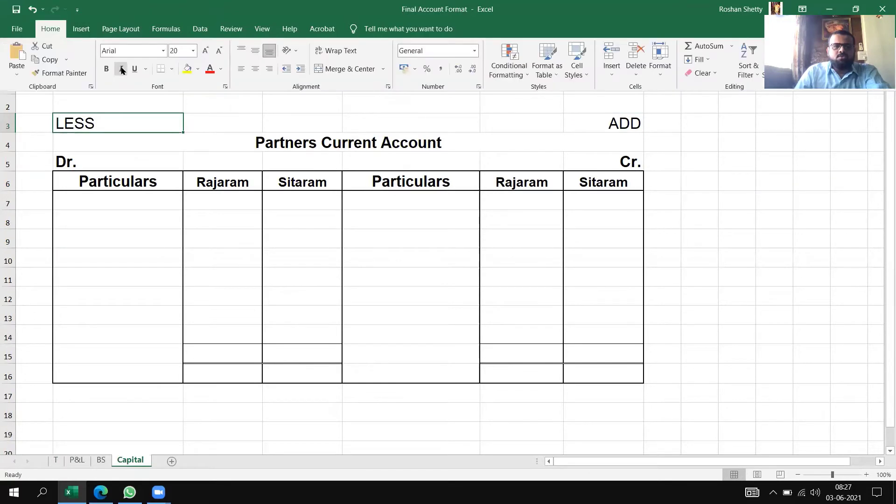
left_click(200, 69)
left_click(196, 160)
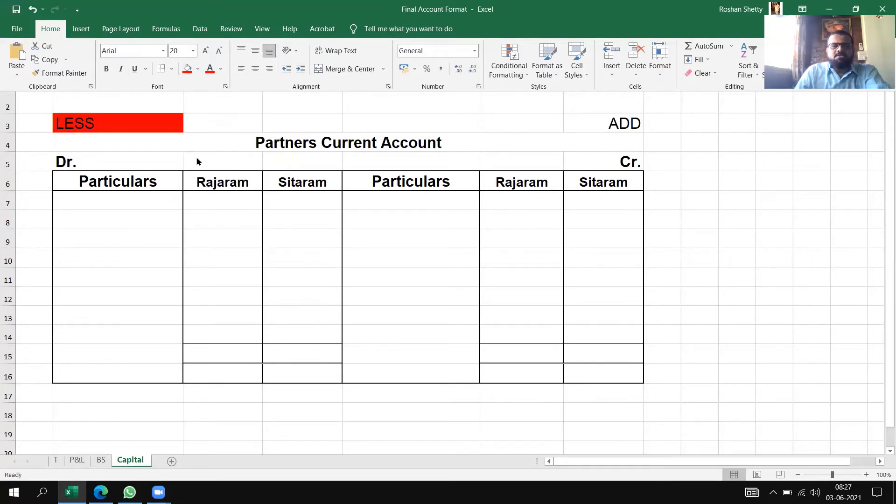
left_click(581, 122)
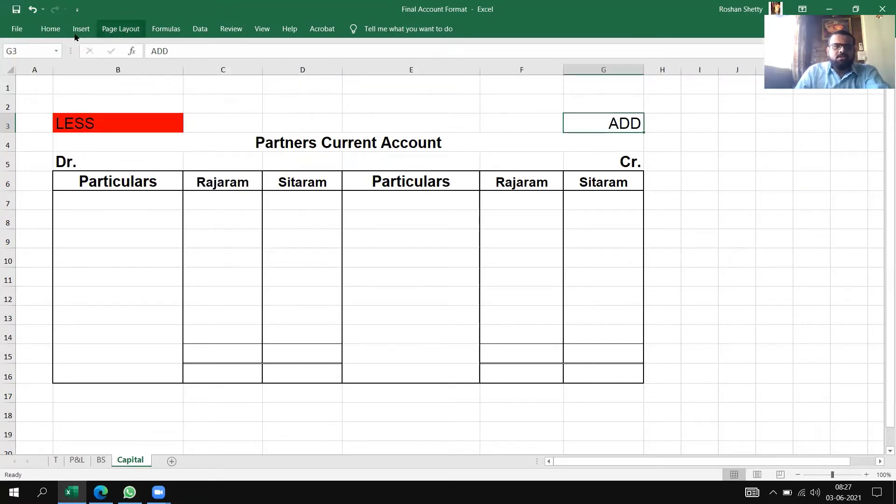
left_click(51, 30)
left_click(198, 69)
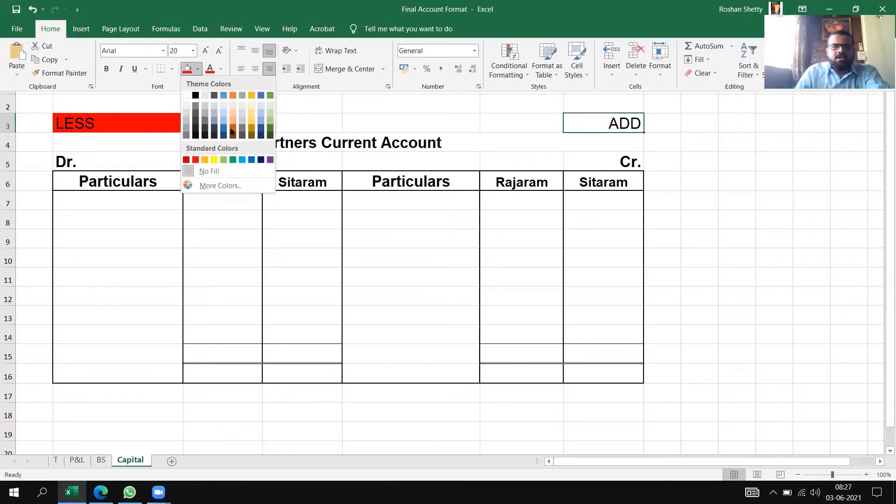
left_click(251, 160)
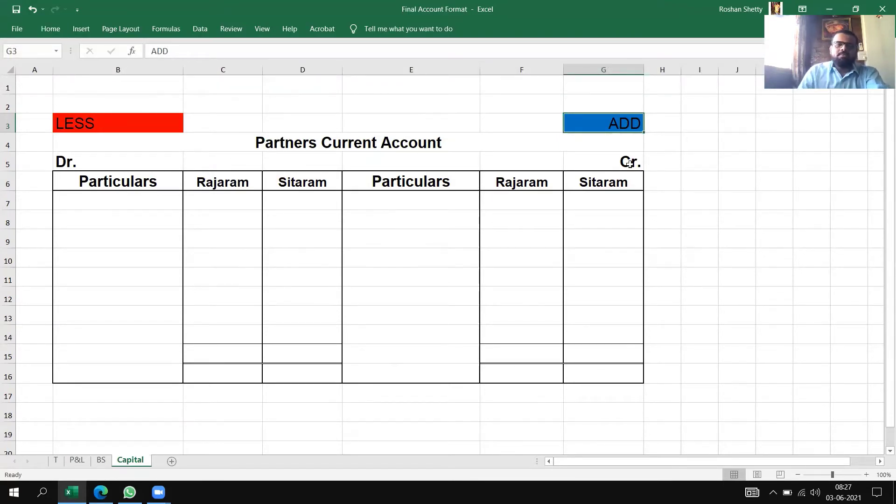
- Enter To Drawings in B9 and, after checking the PDF, the partners' amounts 3000 in C9 and 1000 in D9
left_click(77, 235)
type("T")
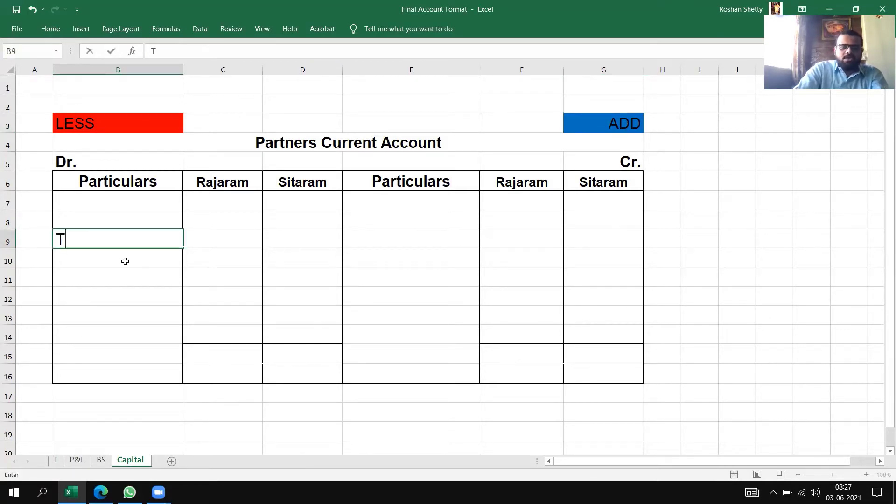
type("o Drawings")
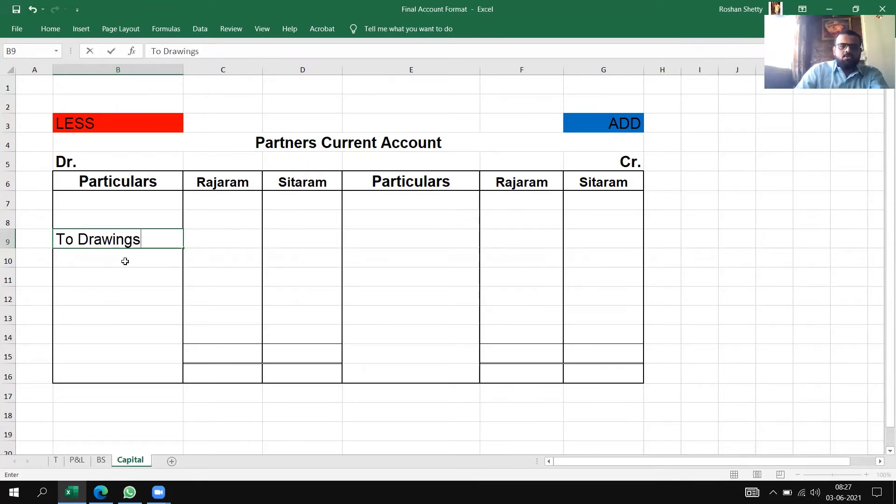
key("Tab")
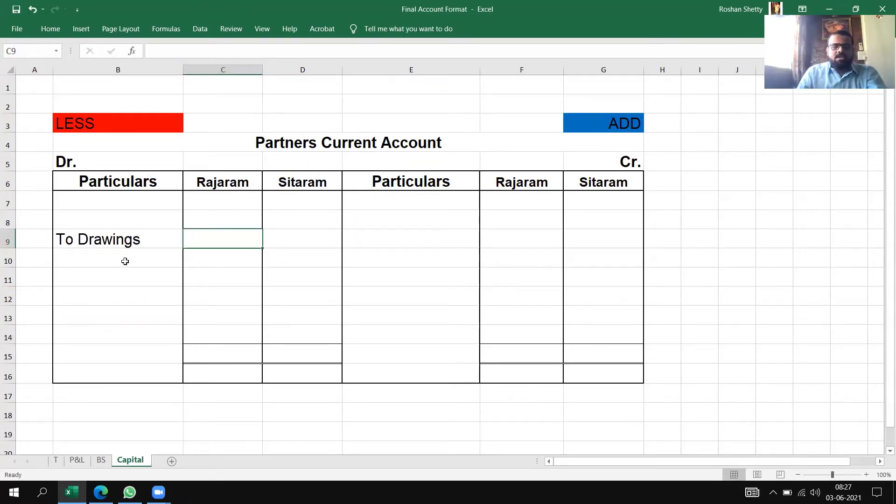
key("alt+Tab")
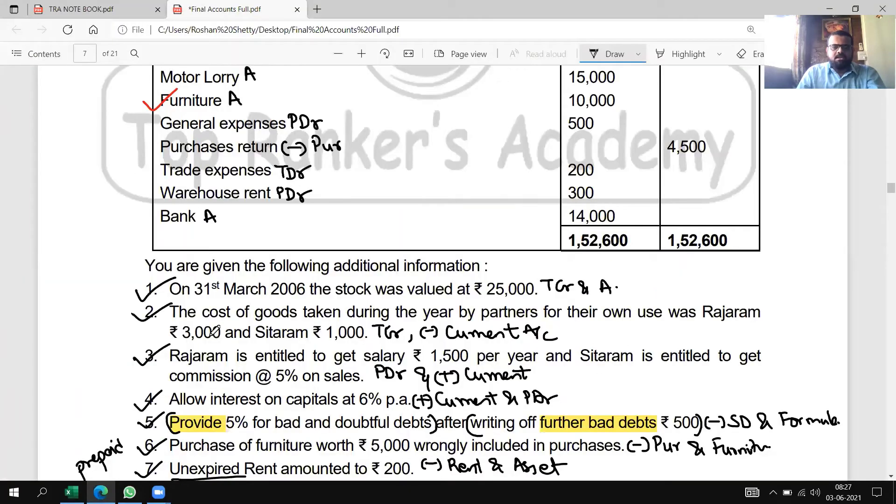
key("alt+Tab")
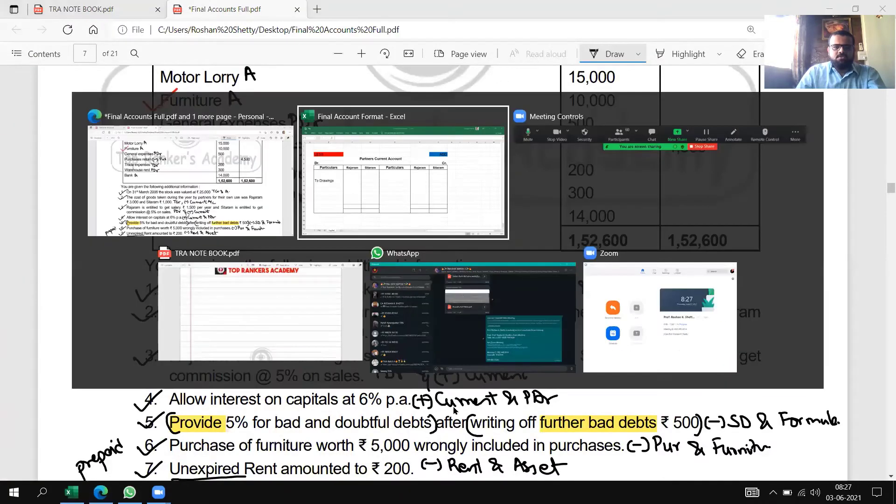
type("3000")
key("Tab")
type("1000")
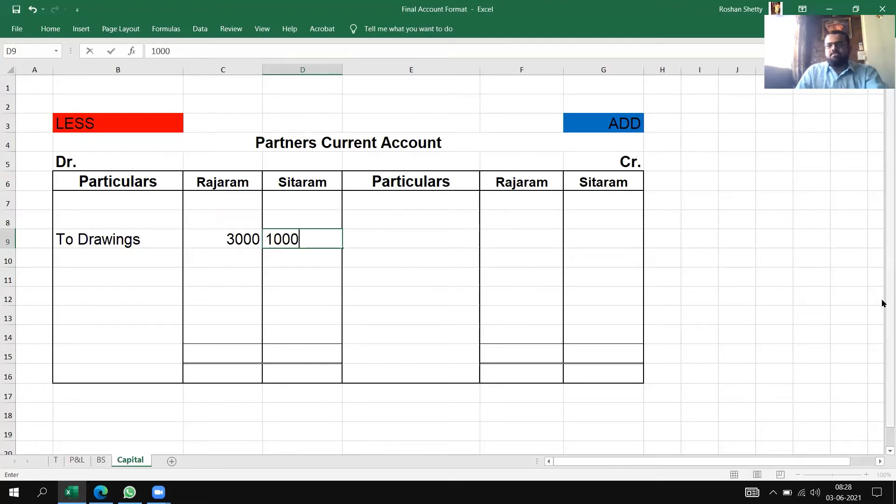
left_click(498, 292)
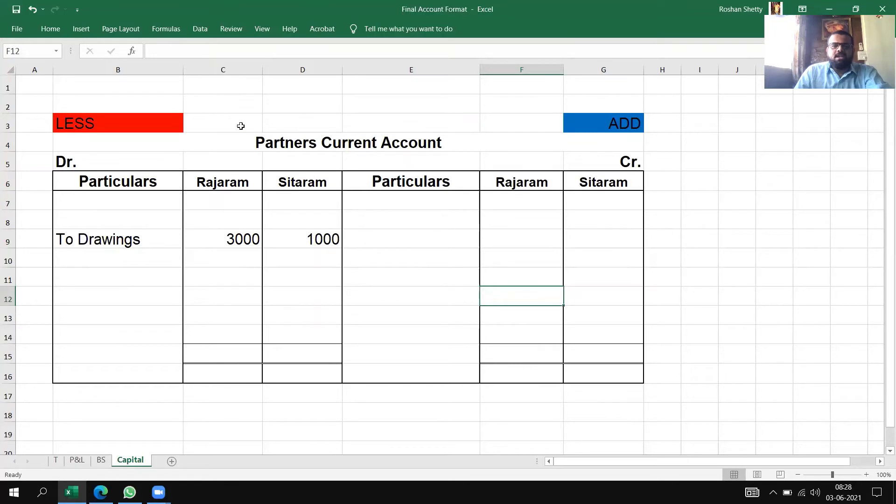
- Compare the LESS label on the debit side with the ADD label on the credit side of the Partners Current Account
left_click(135, 123)
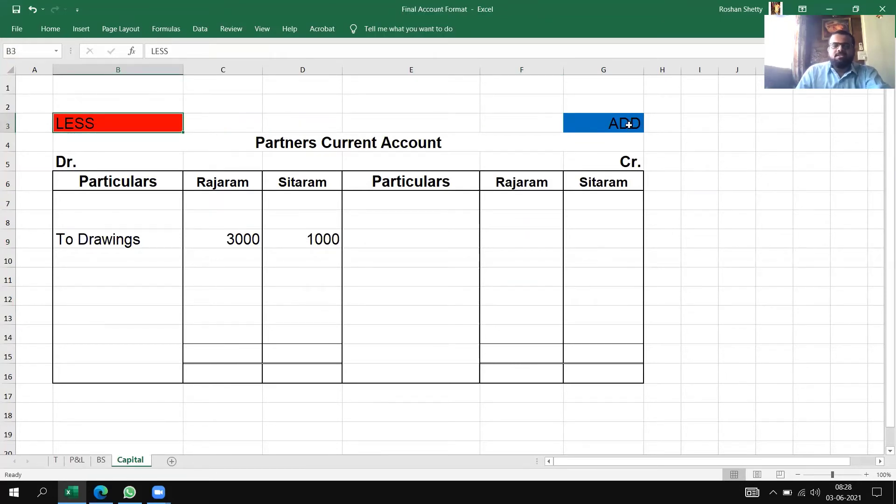
left_click(816, 213)
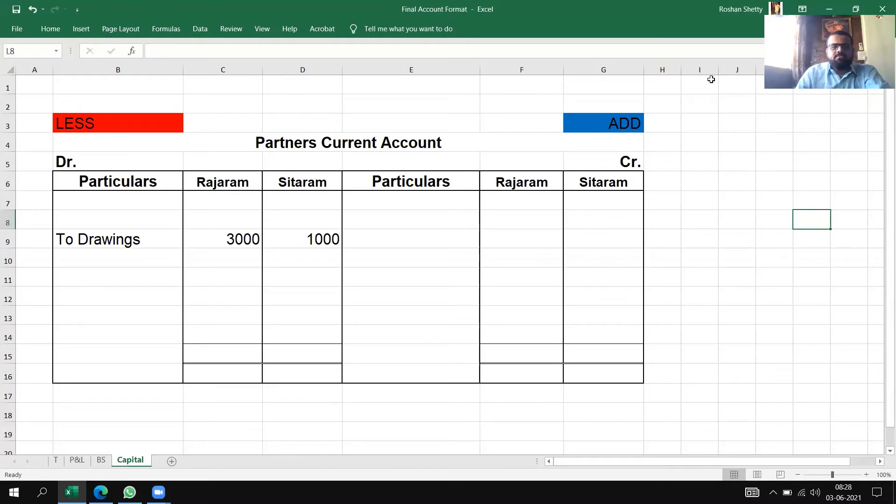
left_click(94, 118)
left_click(605, 121)
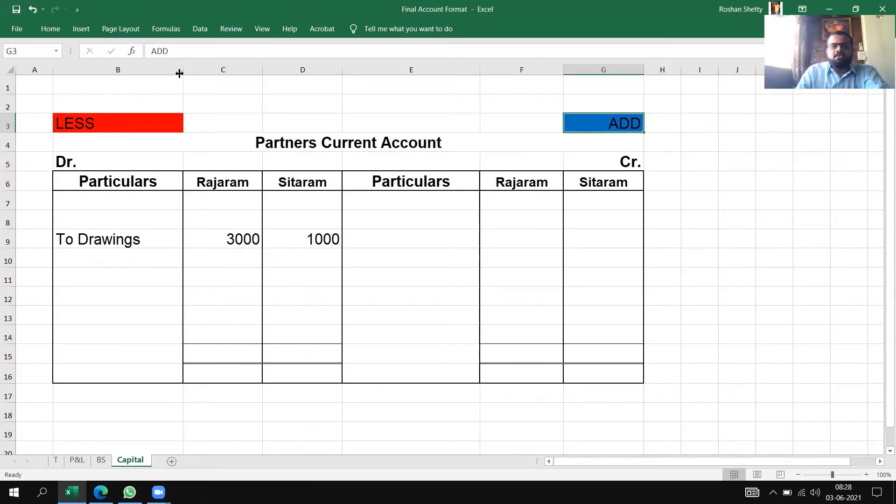
left_click(116, 130)
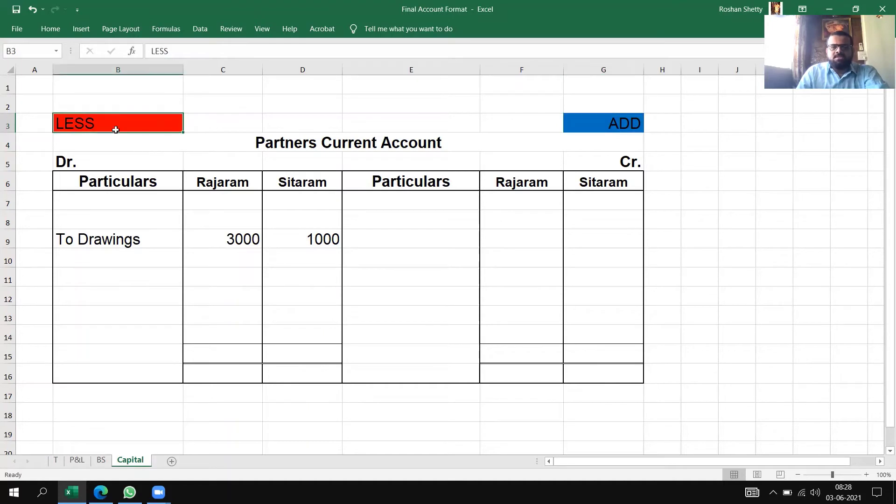
left_click(599, 130)
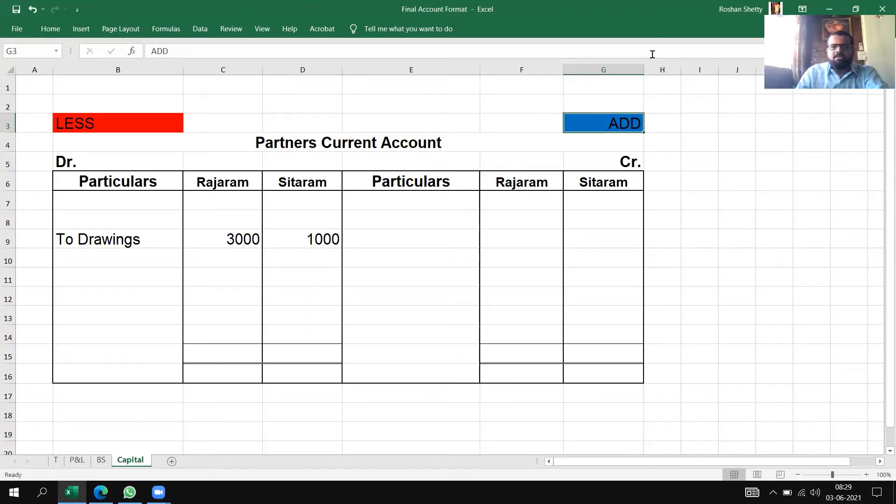
- Sketch a number line from -3 to 3 above the account, circle LESS and ADD, and clear the annotations
left_click(762, 65)
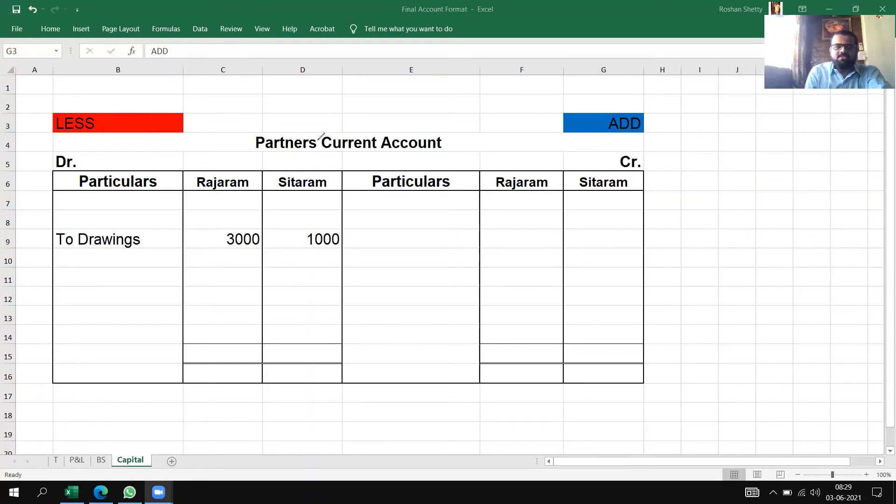
left_click_drag(187, 103, 588, 100)
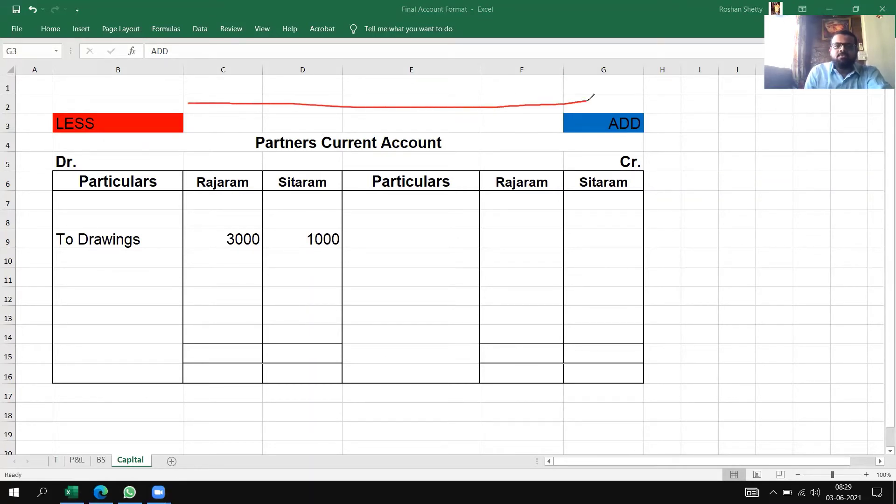
mouse_move(390, 126)
left_mouse_down()
mouse_move(351, 111)
mouse_move(346, 120)
left_mouse_up()
left_click_drag(352, 117, 353, 125)
left_click_drag(316, 100, 315, 110)
left_click_drag(303, 120, 332, 124)
left_click_drag(285, 98, 271, 117)
mouse_move(275, 118)
left_mouse_down()
mouse_move(288, 124)
mouse_move(280, 133)
left_mouse_up()
left_click_drag(418, 106, 418, 114)
left_click_drag(422, 125, 421, 132)
left_click_drag(475, 104, 476, 136)
left_click_drag(593, 111, 589, 107)
left_click_drag(96, 96, 31, 126)
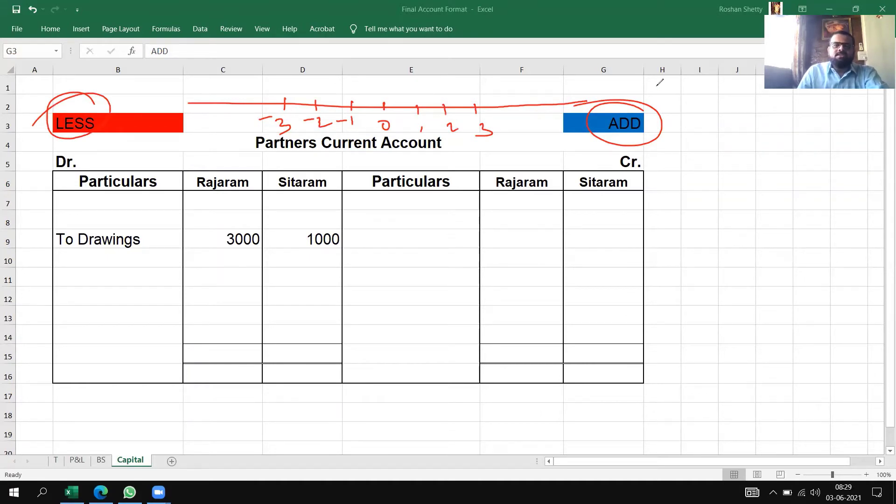
key("e")
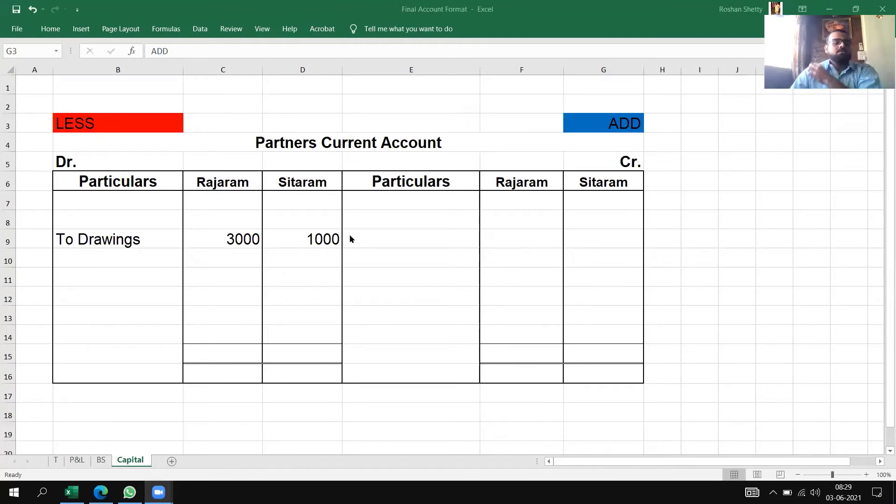
left_click(58, 461)
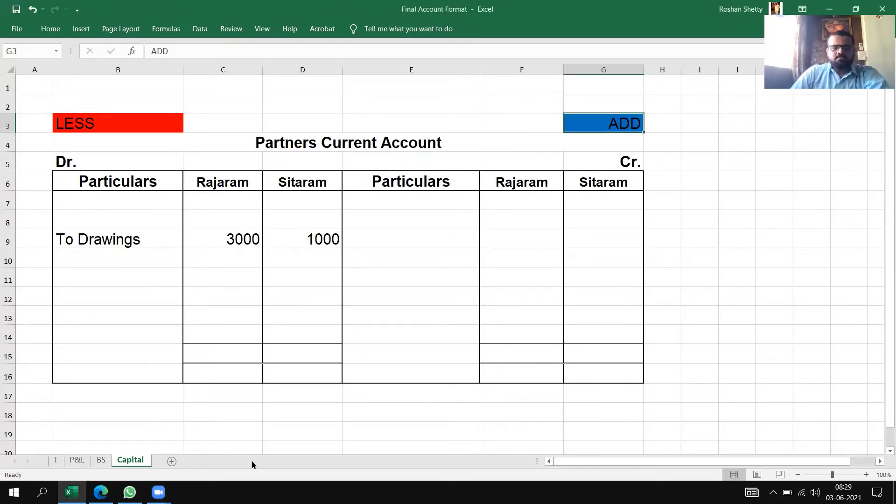
- Set the font size of the Partners Current Account entry area B7:G14 to 18
left_click(167, 277)
left_click_drag(94, 198, 611, 340)
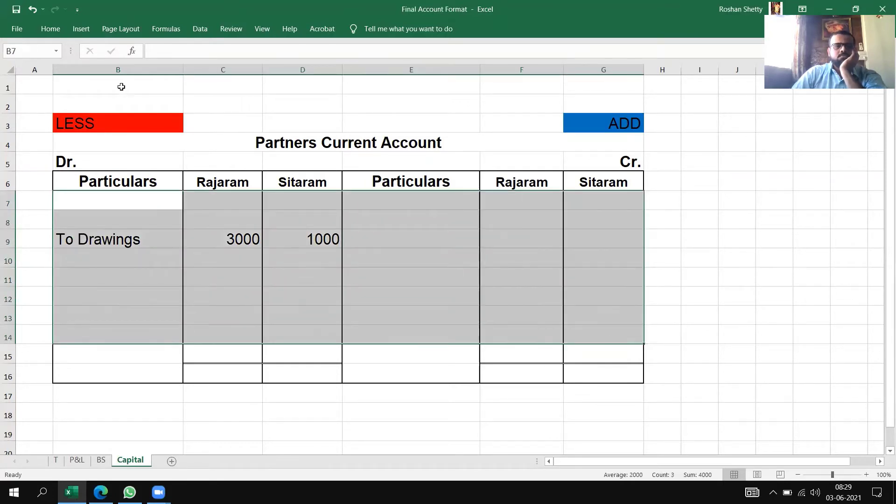
left_click(49, 29)
left_click(181, 48)
key("Up")
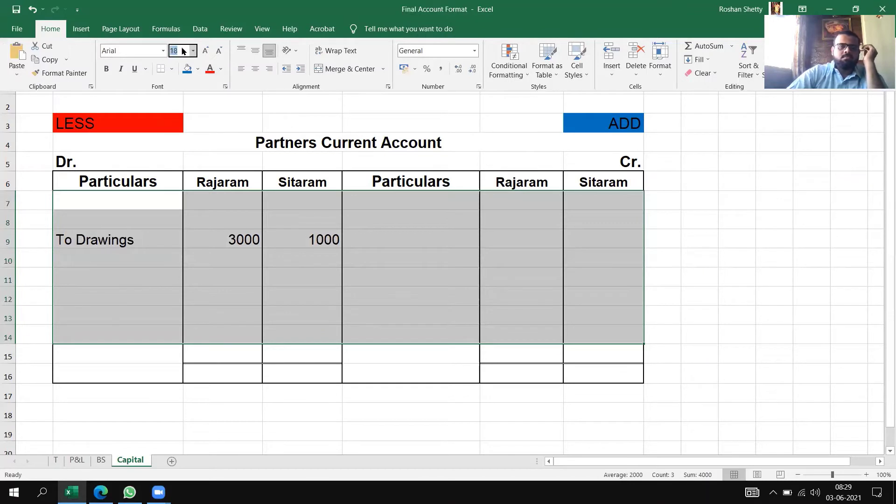
key("Return")
left_click(769, 317)
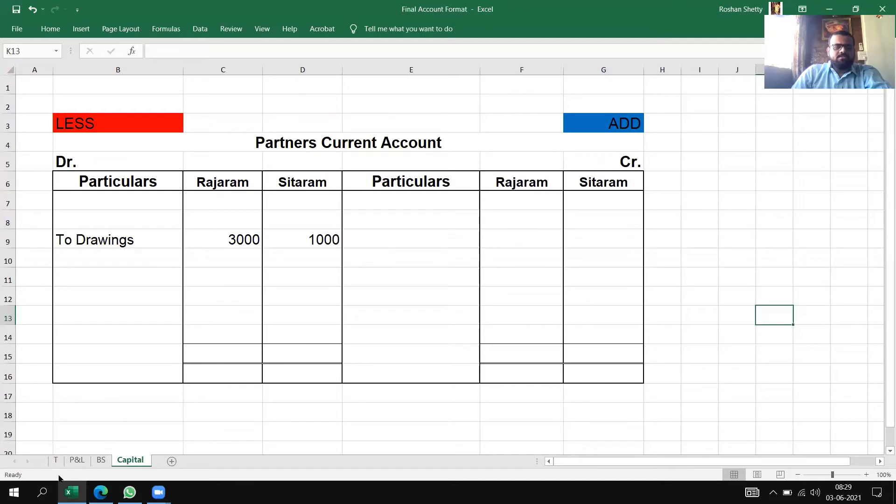
- Compare the goods withdrawn entries in the Trading Account with the drawings in the Partners Current Account
left_click(56, 460)
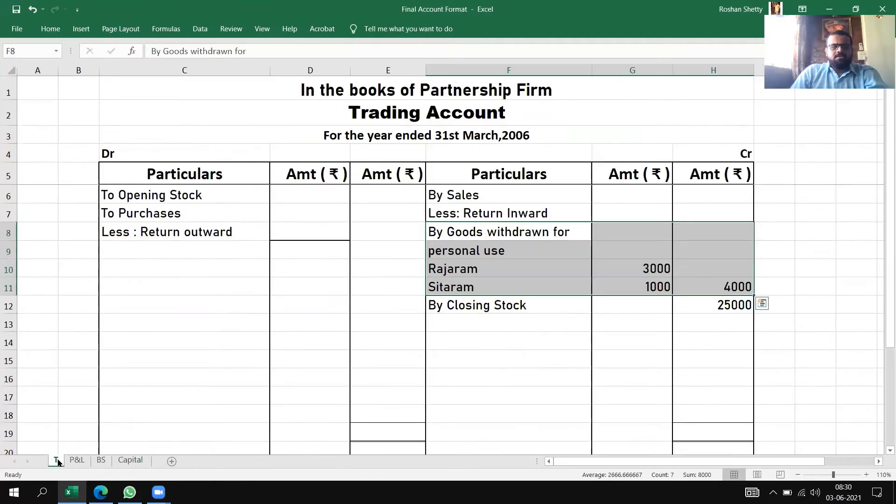
left_click(381, 372)
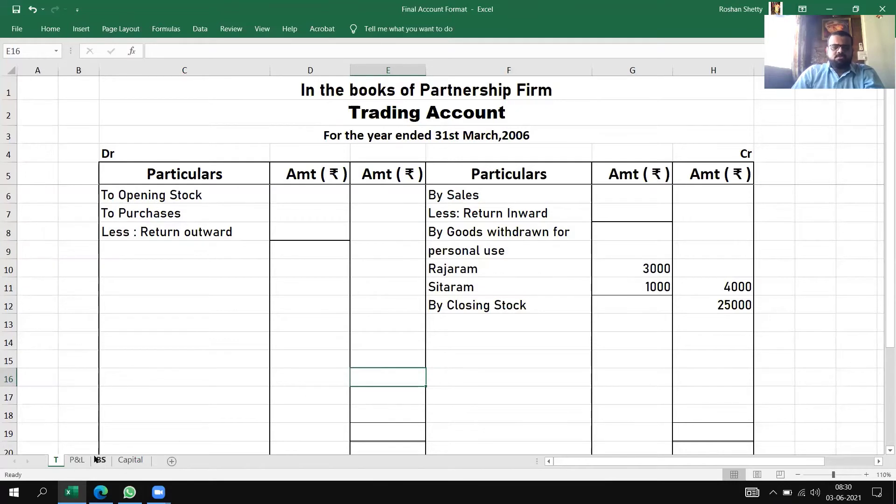
left_click(126, 460)
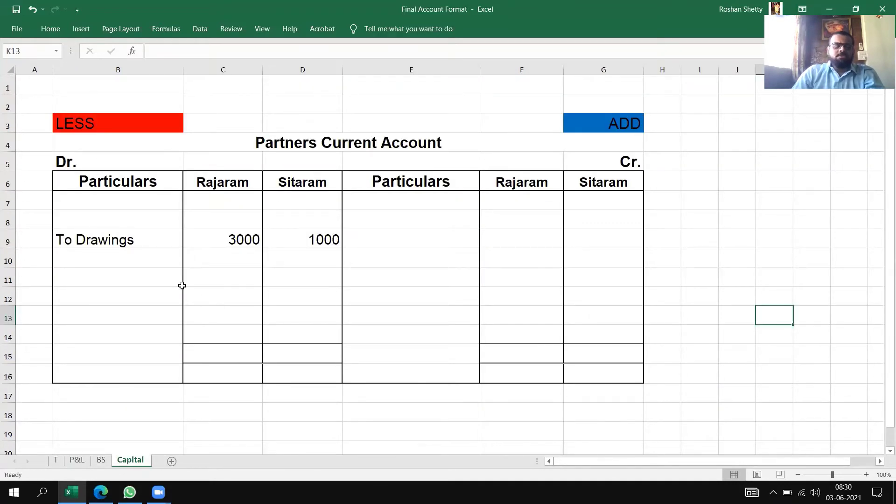
- Switch to the Final Accounts PDF and highlight in yellow the adjustment 3 clause granting the first partner a salary of ₹ 1,500 per year
key("alt+Tab")
key("alt+Tab")
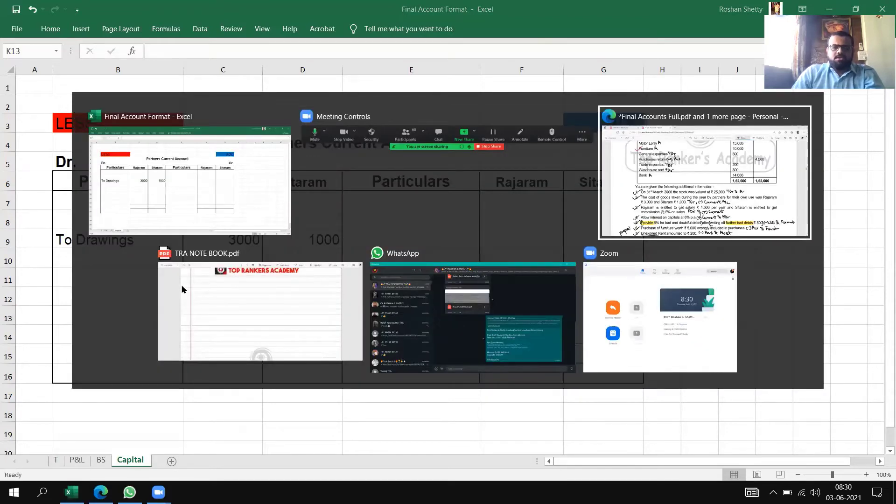
scroll(298, 338, "down", 2)
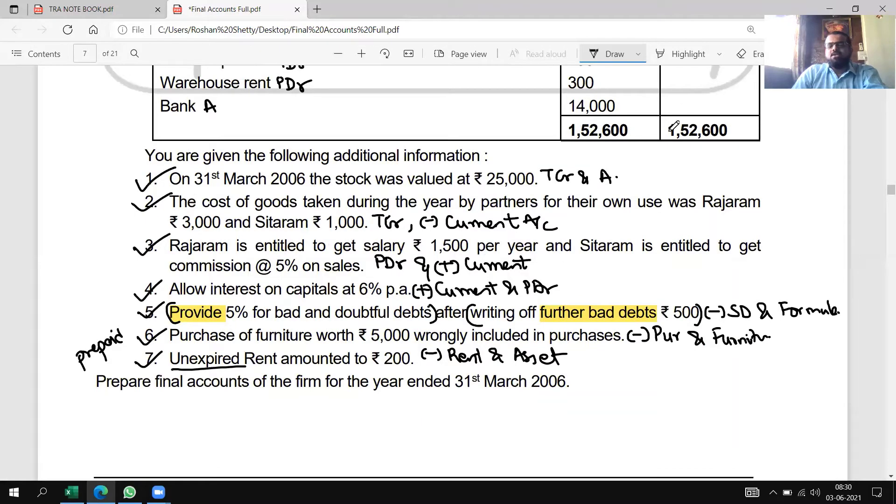
left_click(686, 54)
left_click_drag(169, 244, 536, 245)
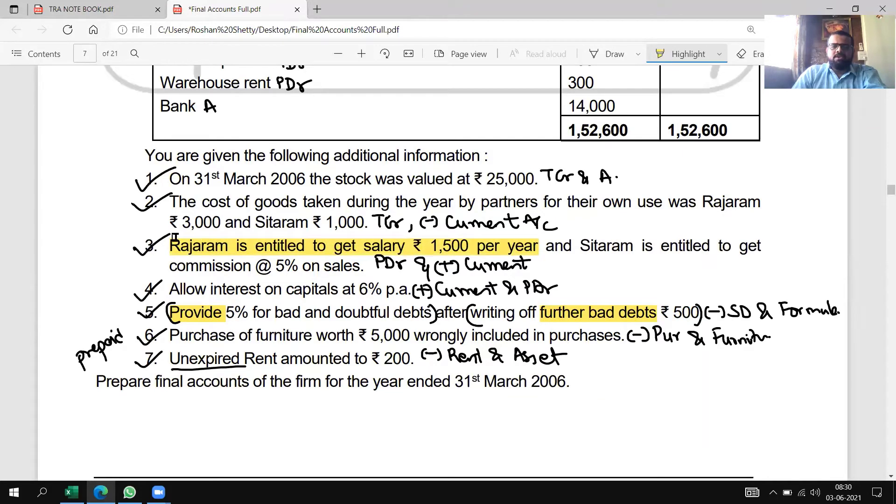
left_click_drag(169, 244, 537, 246)
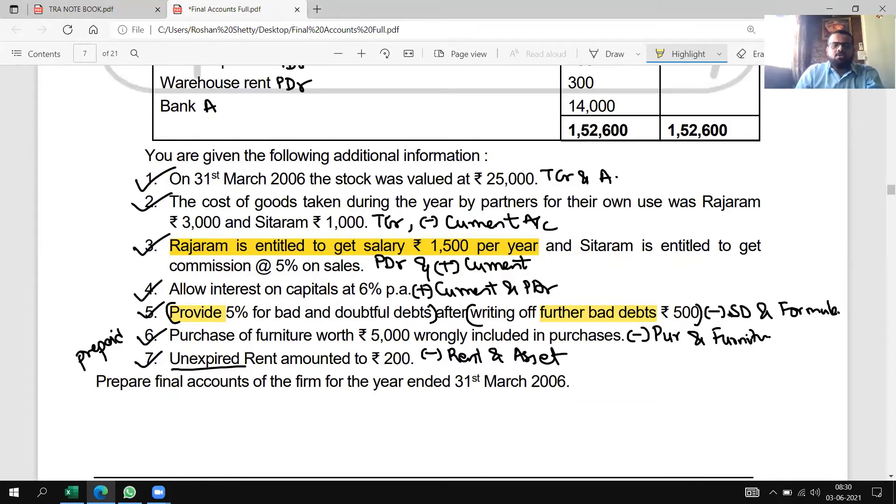
- Switch to Excel and record the first partner's salary on the Profit and Loss debit side, with the To entry in B7 and 1500 in D7
key("alt+Tab")
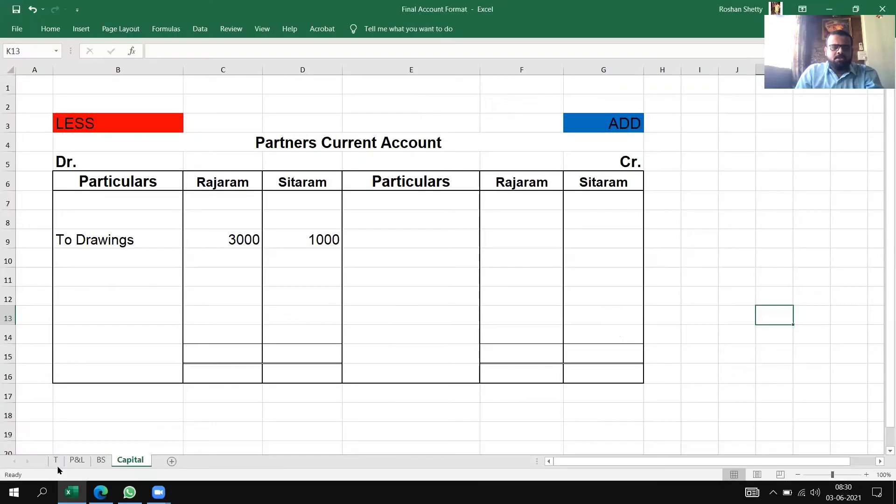
left_click(76, 460)
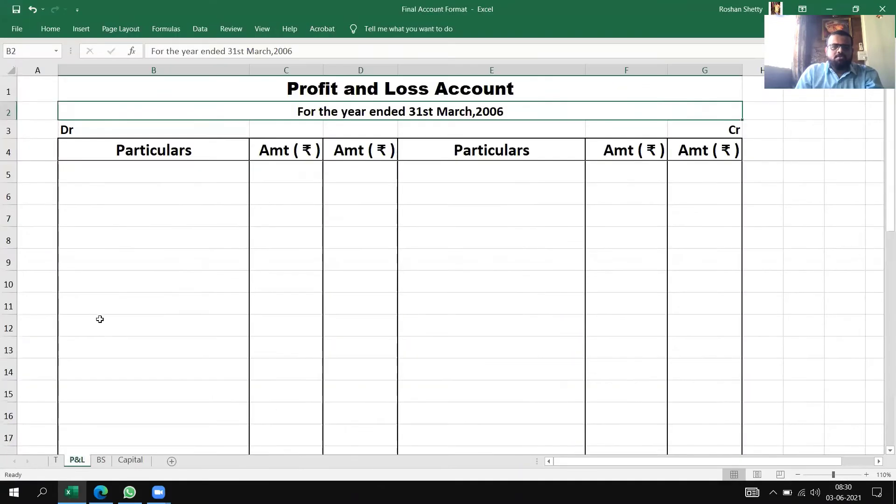
left_click(86, 226)
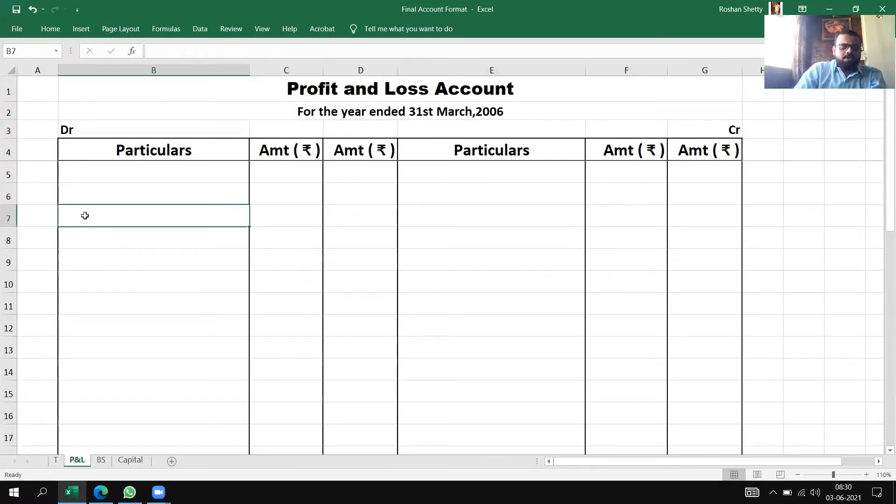
type("To ")
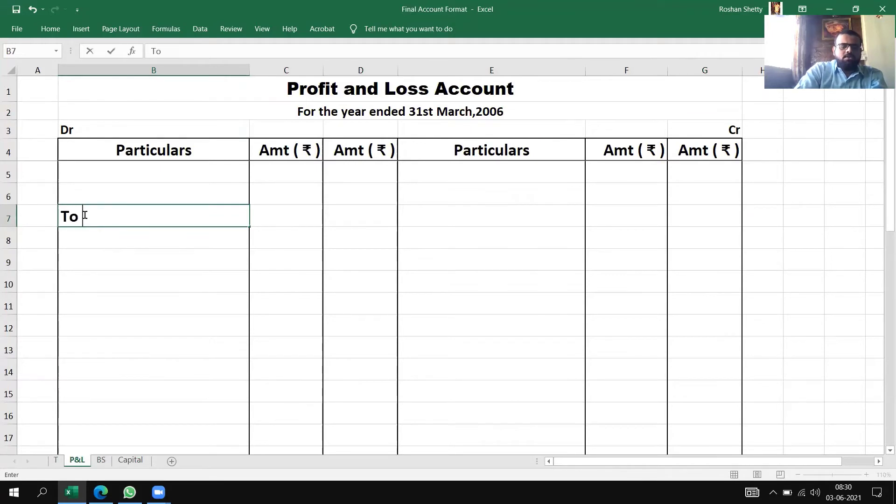
type("Raja")
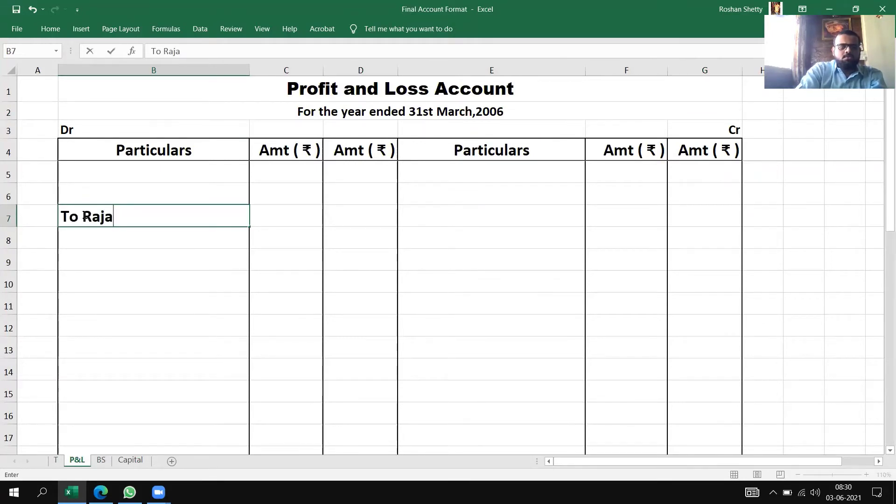
type("ram's")
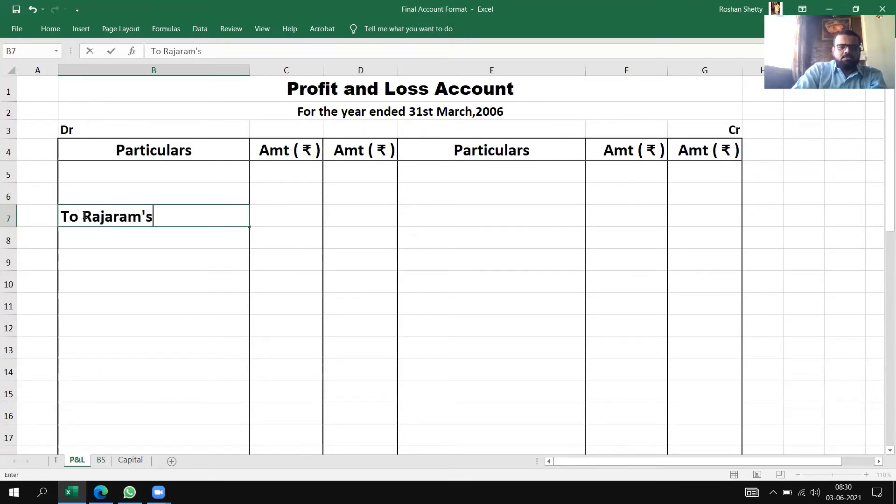
type(" Salary")
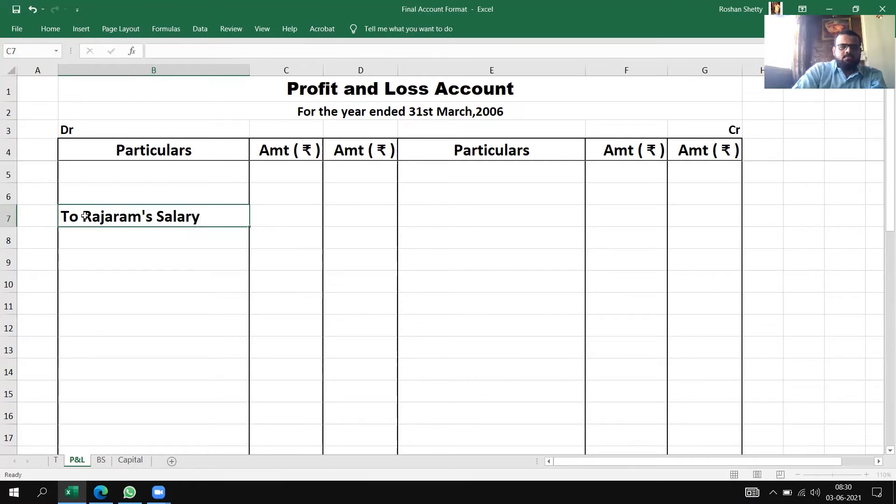
key("Tab")
key("Tab")
type("1500")
key("Return")
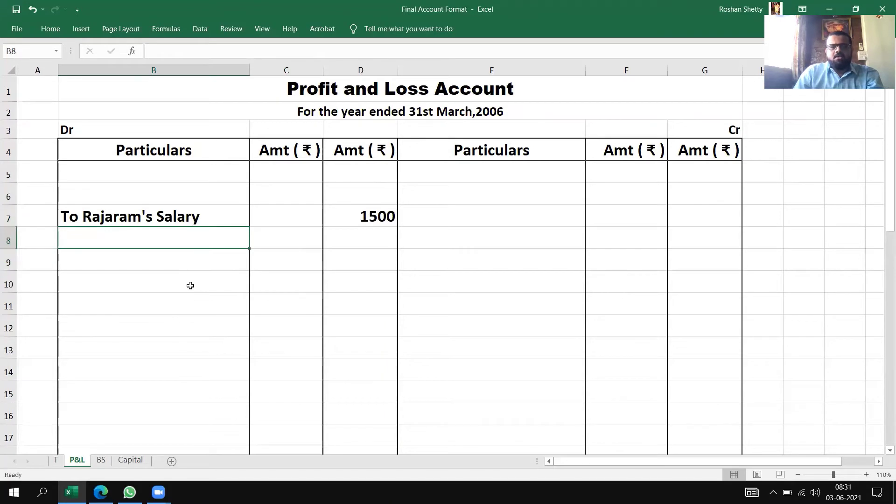
- Remove the bold formatting from the Profit and Loss Account entry area B6:G42
left_click(51, 28)
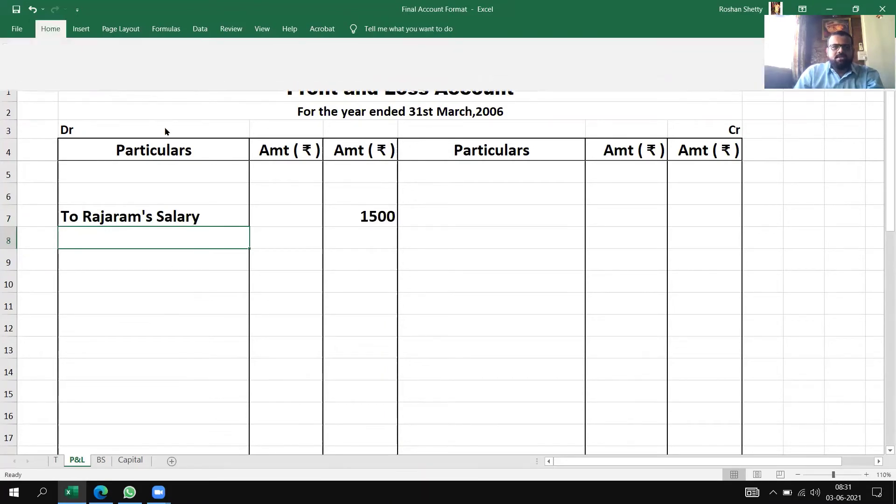
left_click(206, 208)
left_click_drag(85, 186, 700, 396)
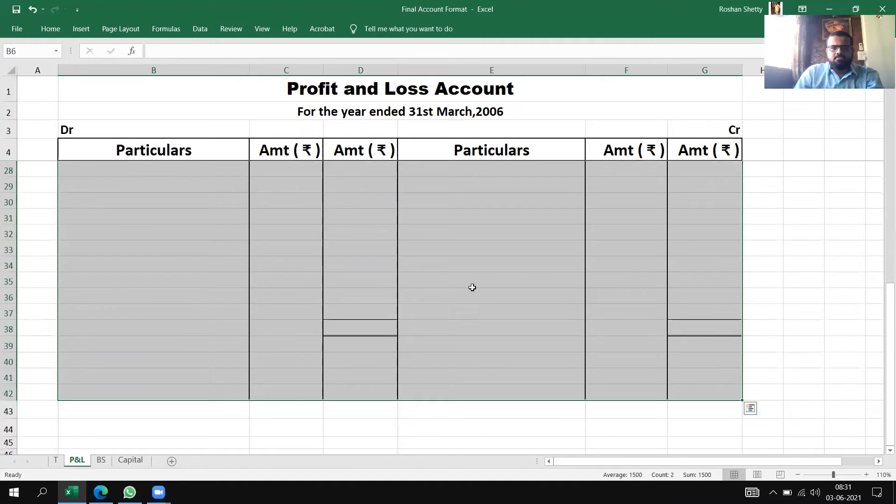
left_click(50, 29)
left_click(216, 289)
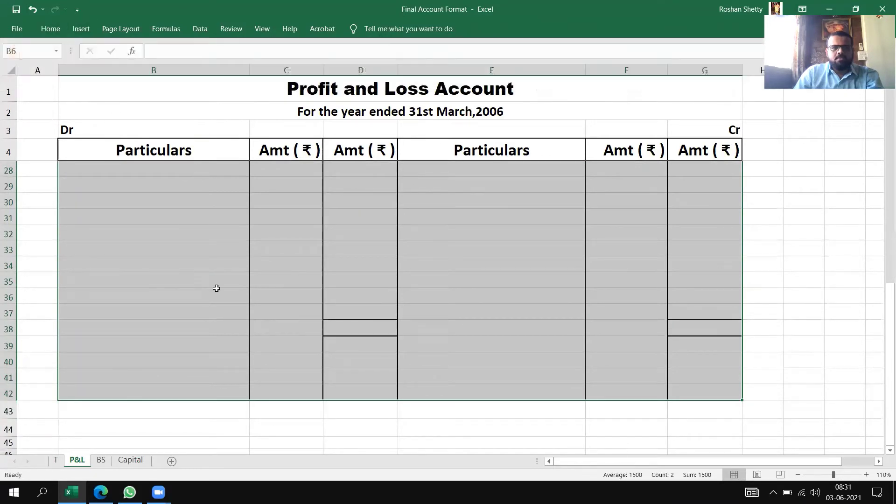
scroll(216, 288, "up", 8)
left_click(224, 308)
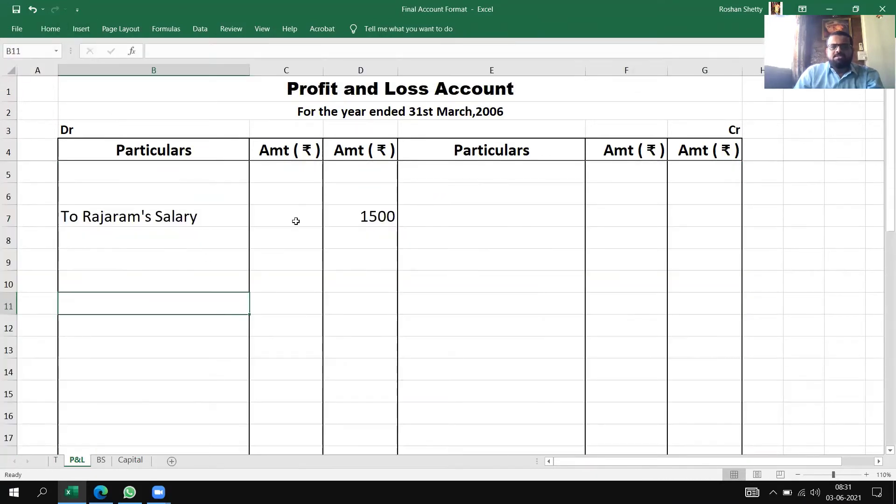
- Enter By Salary in E9 of the Partners Current Account with 1500 in F9 for the first partner
left_click(131, 461)
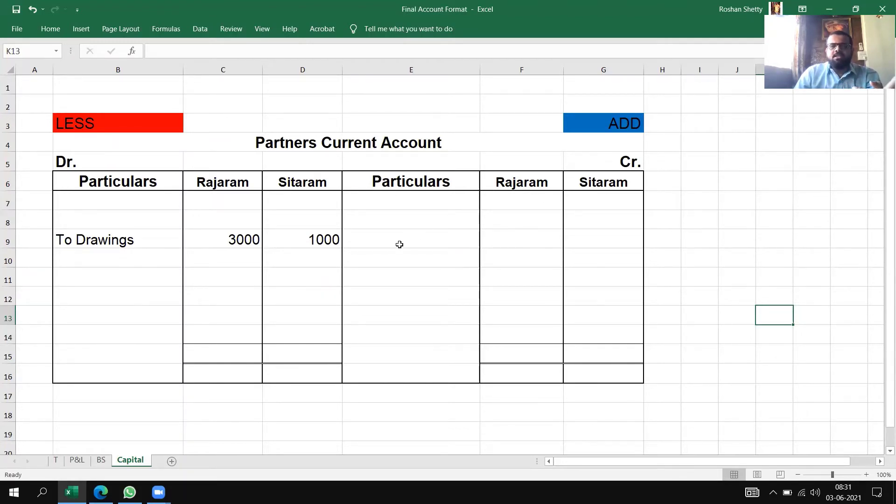
left_click(385, 236)
type("By ")
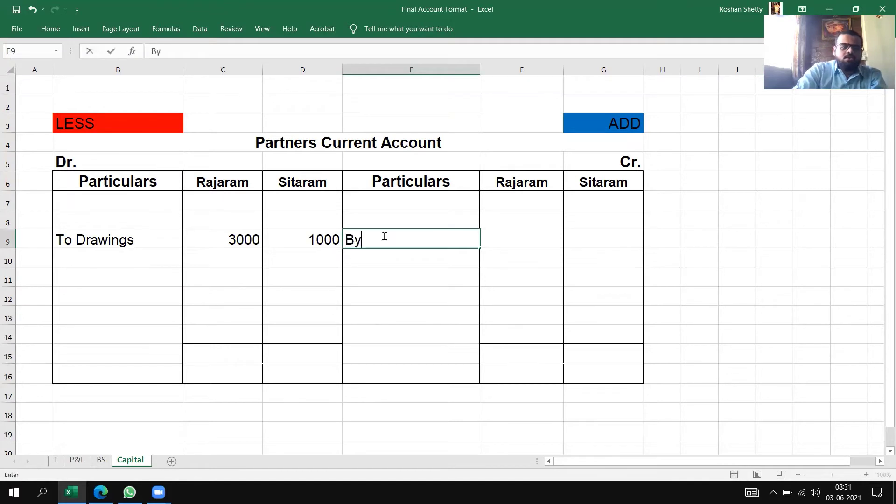
type("Salary")
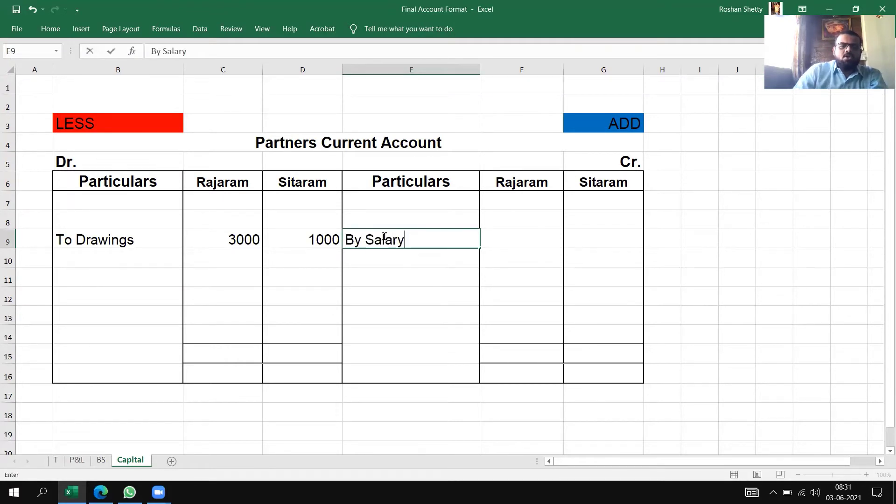
key("Tab")
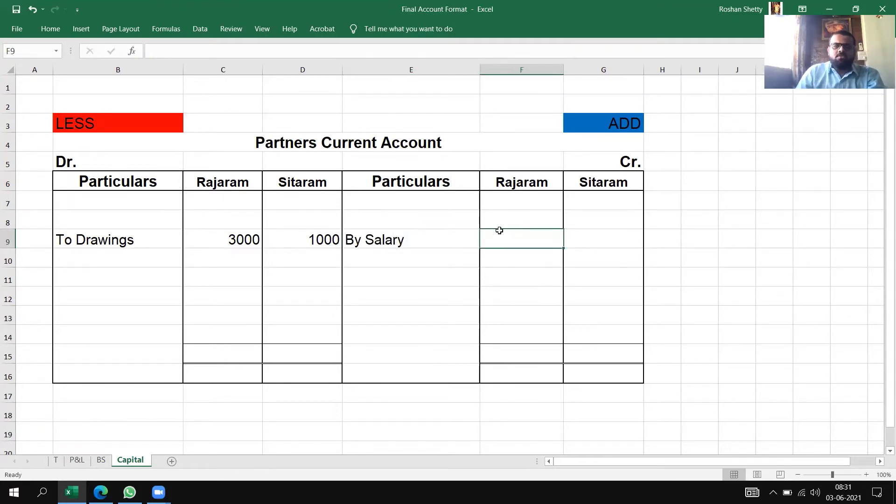
type("1500")
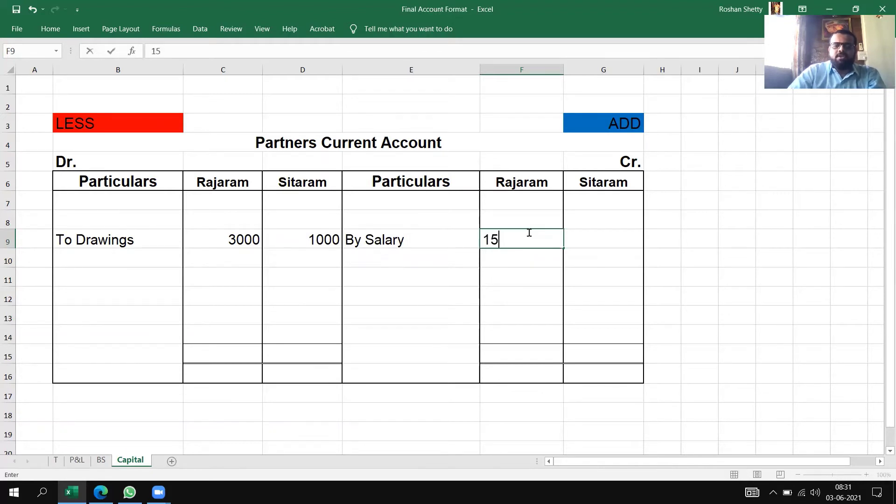
key("Return")
left_click(596, 242)
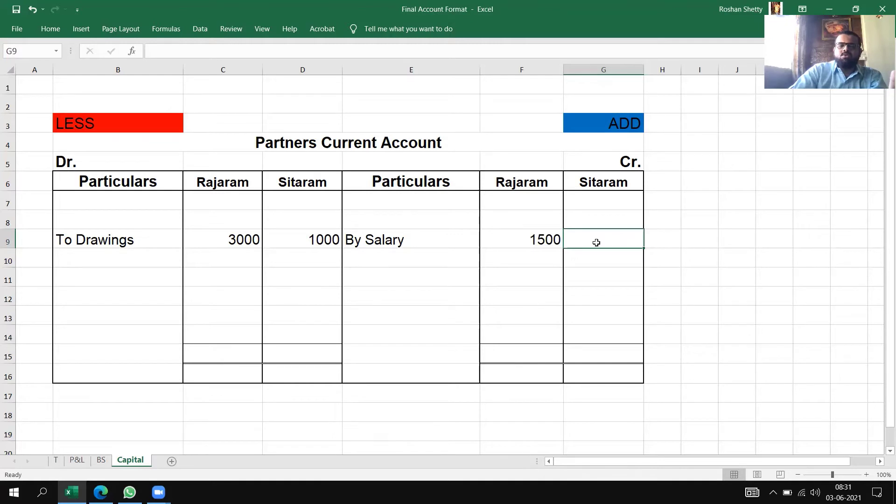
type("-")
key("Return")
left_click(596, 242)
left_click(705, 241)
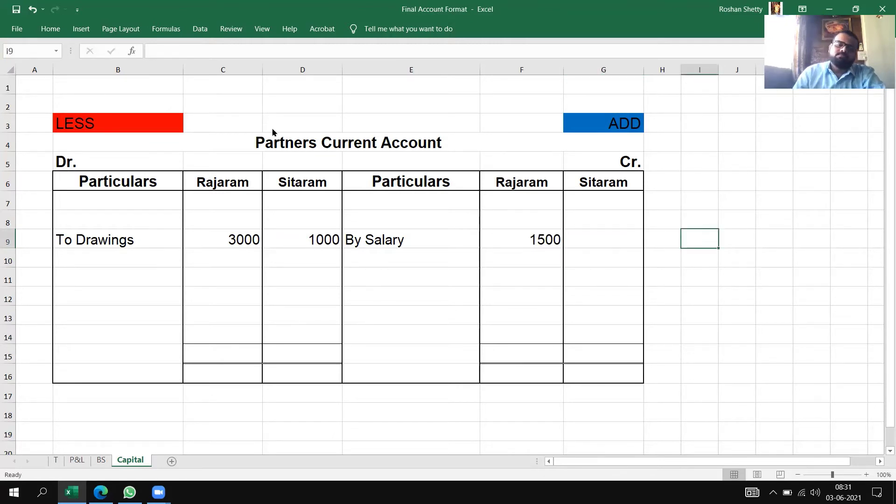
- Compare the salary entry in the Profit and Loss Account with the By Salary entry in the Partners Current Account
left_click(81, 461)
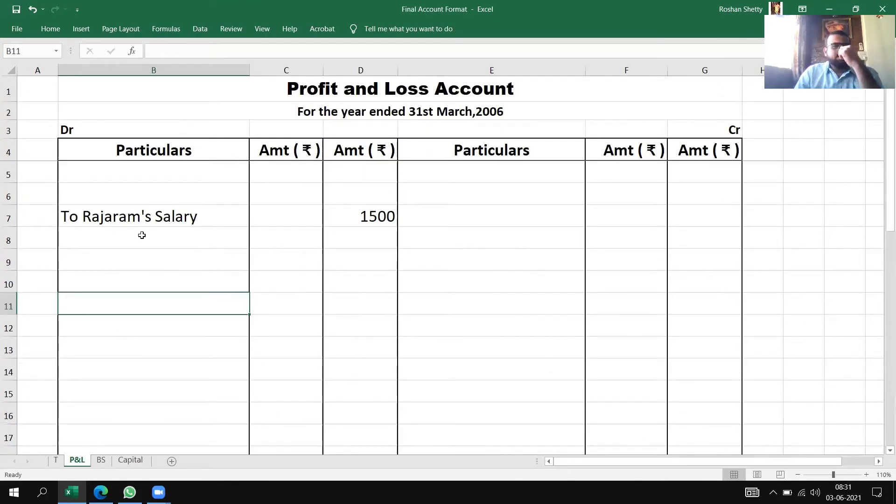
left_click(797, 474)
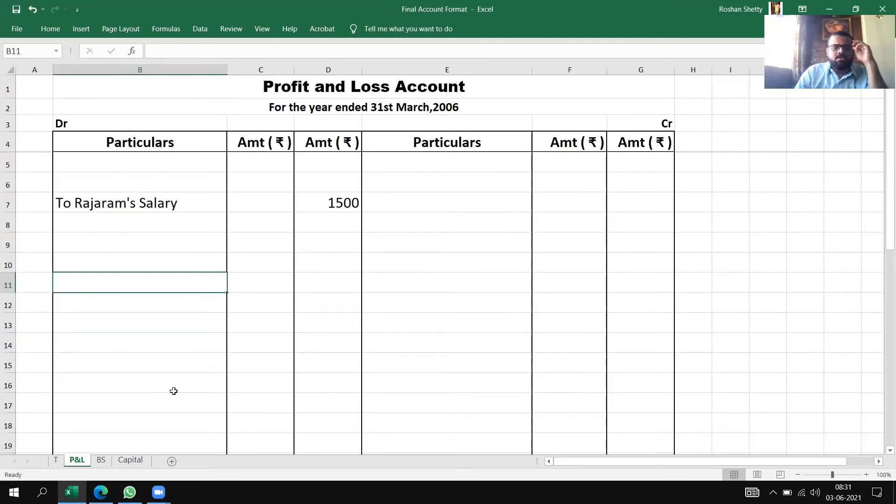
left_click(126, 461)
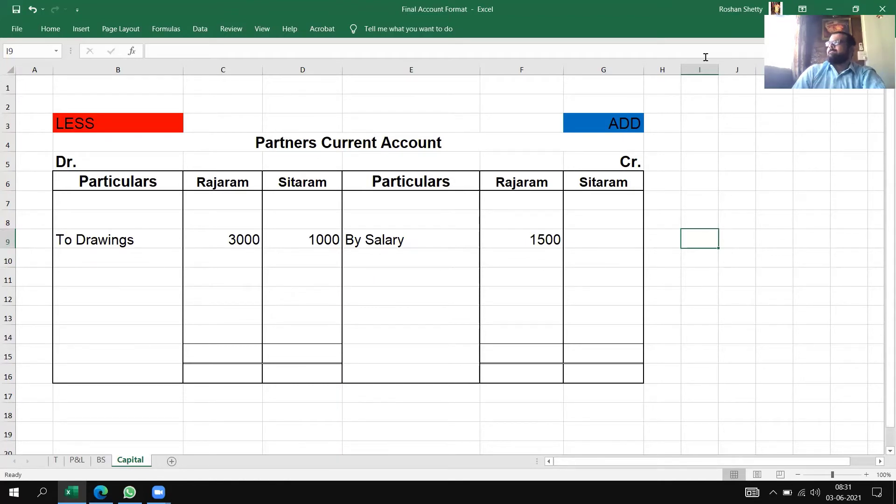
left_click(77, 461)
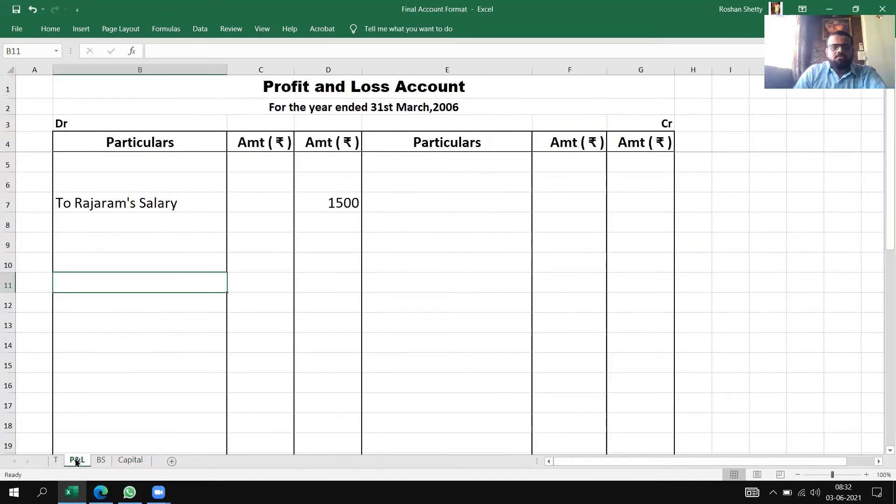
left_click(130, 461)
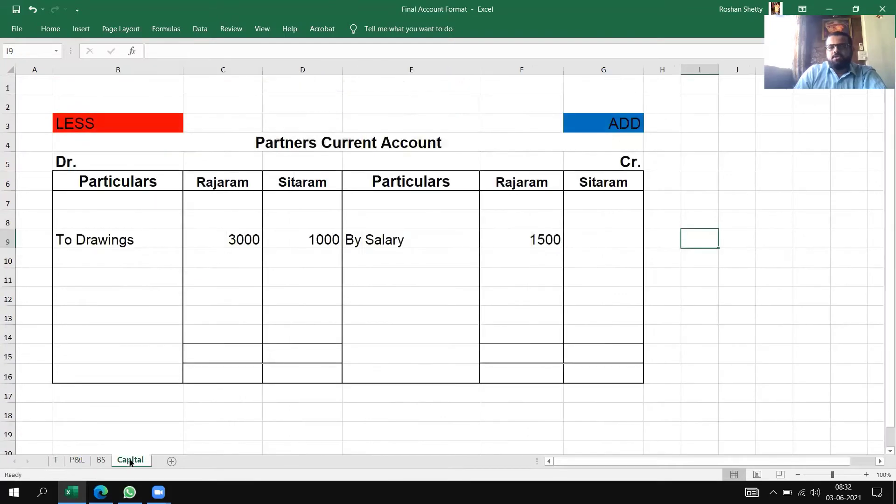
- In the PDF, highlight in blue the second partner's commission clause @ 5% on sales and erase the stray highlight on adjustment 4
key("alt+Tab")
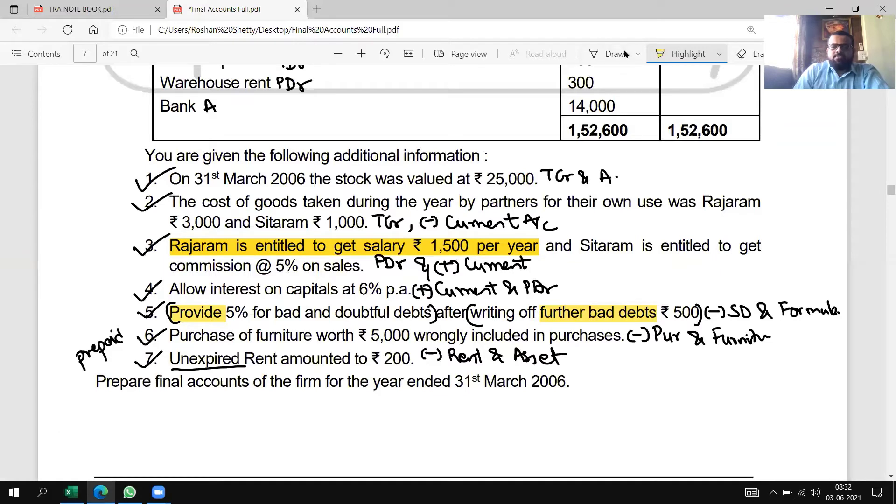
left_click(717, 55)
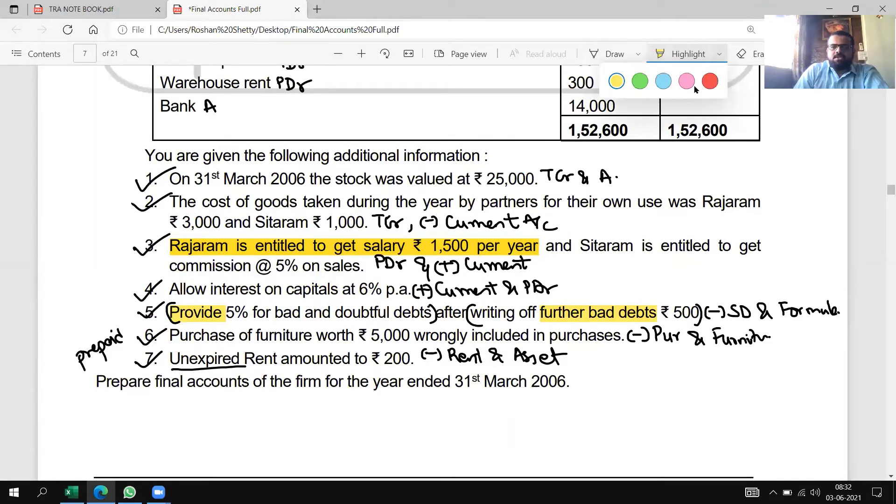
left_click(720, 55)
left_click_drag(581, 244, 382, 291)
left_click(748, 53)
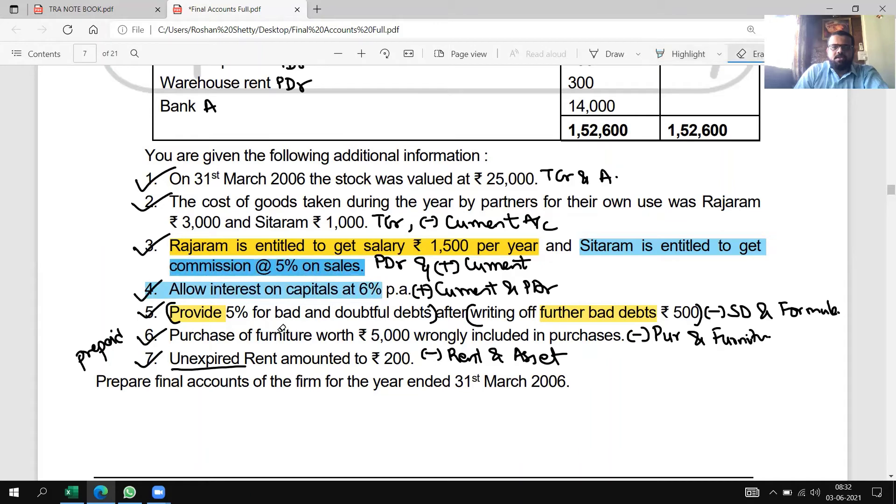
left_click(292, 292)
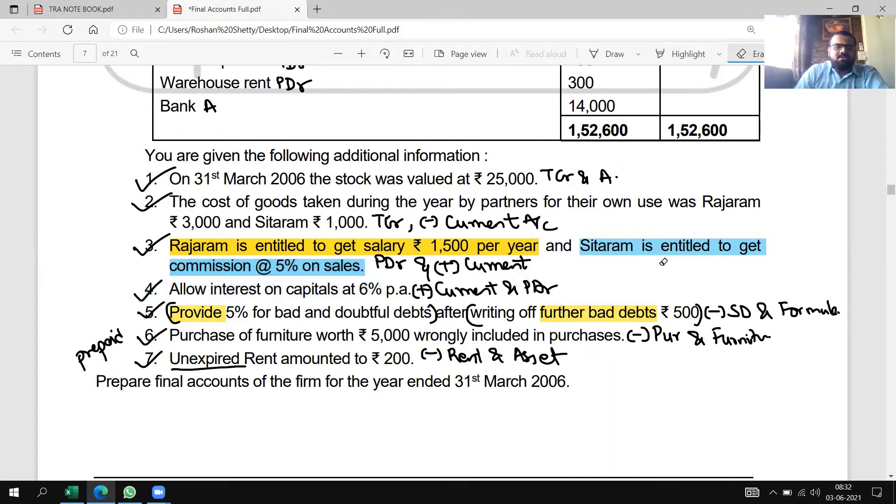
- Handwrite the start of the commission working below the problem: Commission = 5% on sales = 5/100 ×
scroll(663, 262, "down", 2)
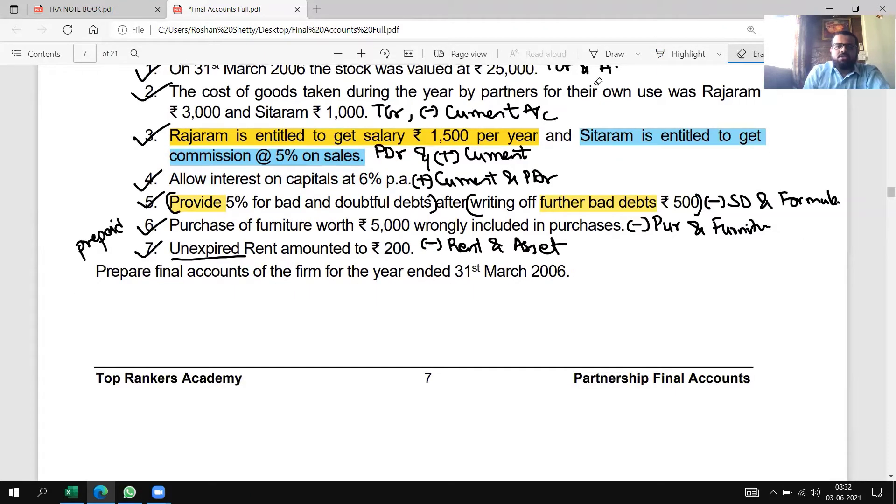
left_click(611, 55)
mouse_move(269, 299)
left_mouse_down()
mouse_move(268, 314)
mouse_move(283, 307)
left_mouse_up()
left_click_drag(304, 308, 412, 309)
left_click(353, 295)
left_click_drag(402, 315, 525, 308)
mouse_move(542, 303)
left_mouse_down()
mouse_move(547, 292)
mouse_move(553, 308)
mouse_move(564, 308)
left_mouse_up()
left_click_drag(406, 335, 415, 334)
mouse_move(406, 341)
left_mouse_down()
mouse_move(464, 347)
mouse_move(444, 368)
left_mouse_up()
mouse_move(456, 356)
left_mouse_down()
mouse_move(451, 366)
mouse_move(489, 348)
mouse_move(477, 348)
left_mouse_up()
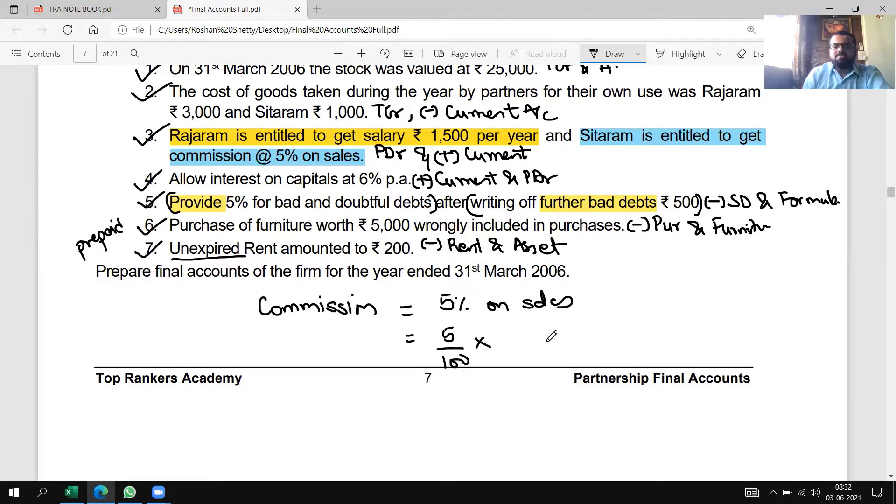
- Look up the sales figure in the trial balance, write it into the commission working, and add an equals sign below
scroll(515, 293, "up", 7)
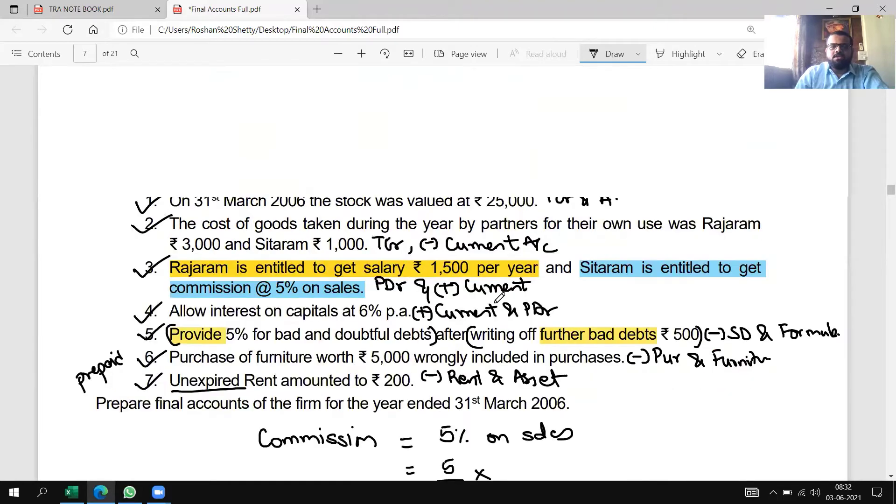
scroll(395, 280, "up", 3)
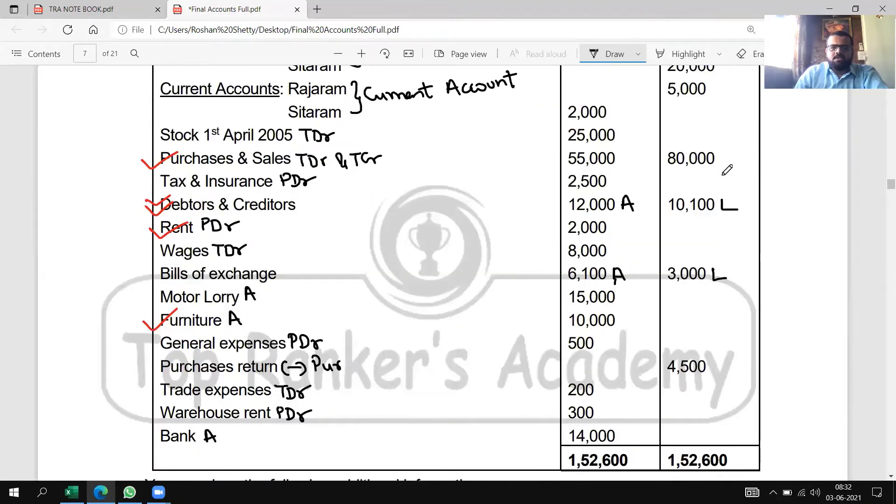
scroll(687, 206, "down", 7)
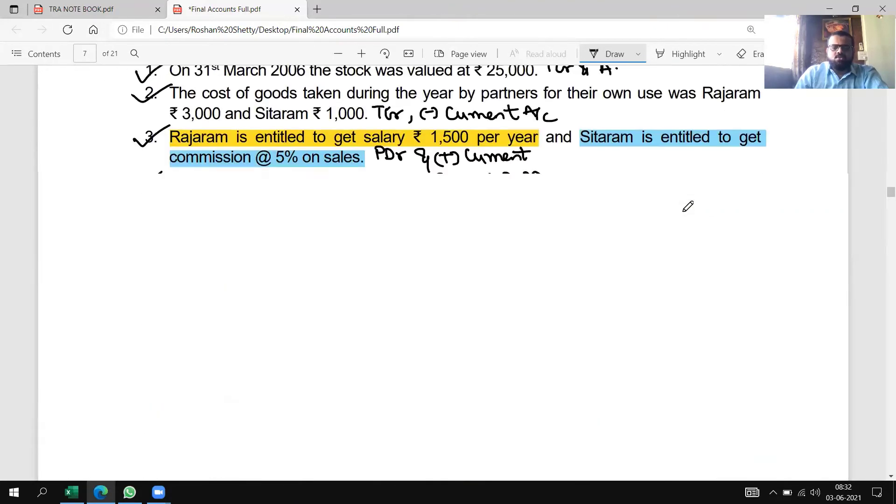
scroll(688, 206, "down", 1)
mouse_move(513, 217)
left_mouse_down()
mouse_move(515, 228)
mouse_move(513, 219)
left_mouse_up()
left_click_drag(528, 220, 544, 224)
mouse_move(552, 222)
left_mouse_down()
mouse_move(560, 233)
mouse_move(553, 224)
left_mouse_up()
left_click_drag(404, 302, 423, 300)
left_click_drag(406, 309, 423, 305)
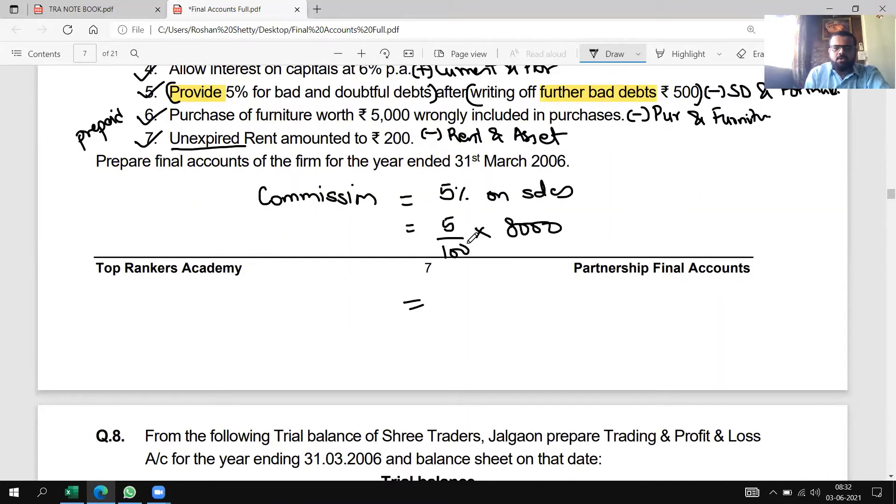
- Strike out the cancelling zeros, write the commission result 4000, then underline and box it and mark the working with an arrow
left_click_drag(470, 242, 451, 261)
left_click_drag(461, 247, 448, 264)
left_click_drag(564, 212, 534, 243)
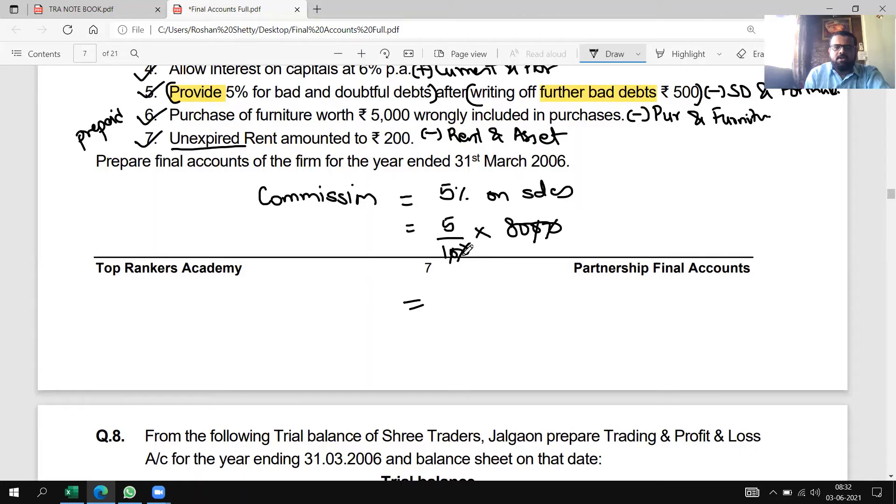
left_click_drag(455, 290, 465, 302)
mouse_move(462, 293)
left_mouse_down()
mouse_move(462, 311)
mouse_move(471, 295)
mouse_move(496, 294)
left_mouse_up()
left_click_drag(446, 321, 516, 318)
left_click_drag(452, 327, 516, 324)
left_click_drag(513, 282, 513, 306)
left_click_drag(514, 293, 564, 278)
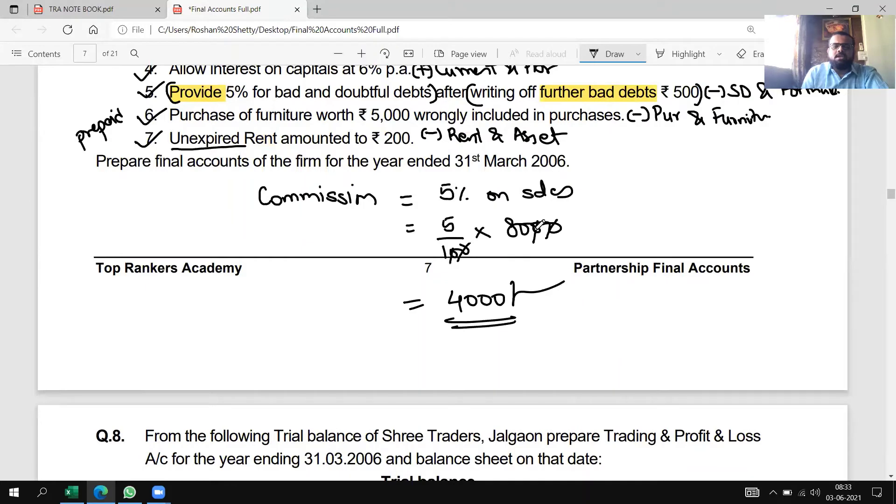
left_click_drag(533, 224, 530, 239)
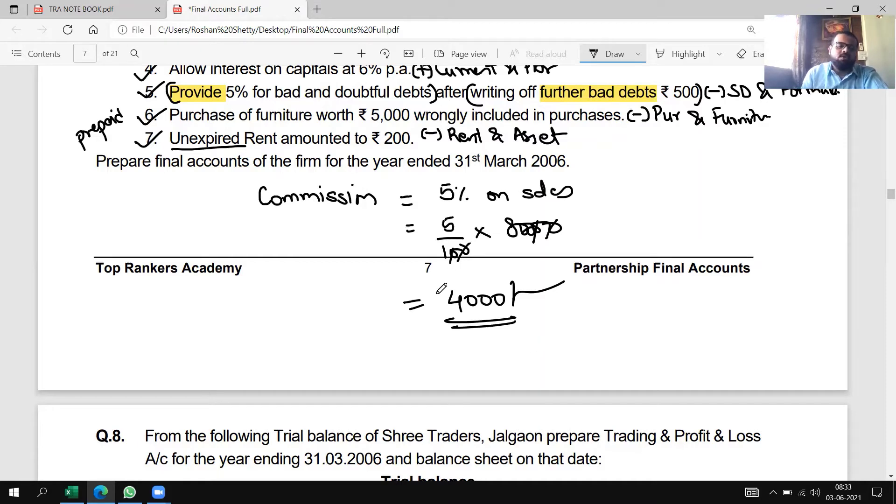
mouse_move(219, 202)
left_mouse_down()
mouse_move(241, 201)
mouse_move(233, 189)
left_mouse_up()
mouse_move(397, 338)
left_mouse_down()
mouse_move(392, 283)
mouse_move(558, 275)
mouse_move(373, 343)
left_mouse_up()
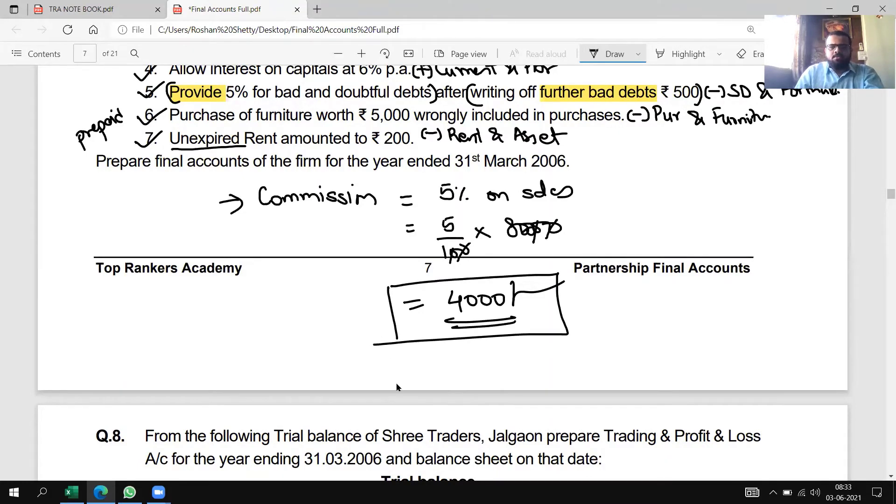
- Switch to Excel and enter the second partner's commission in B8 of the Profit and Loss Account with 4000 in D8
key("alt+Tab")
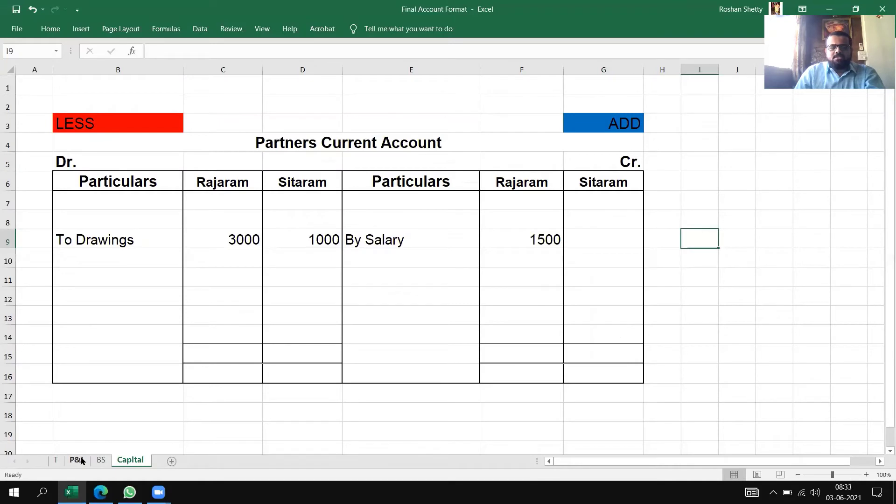
left_click(78, 460)
left_click(82, 225)
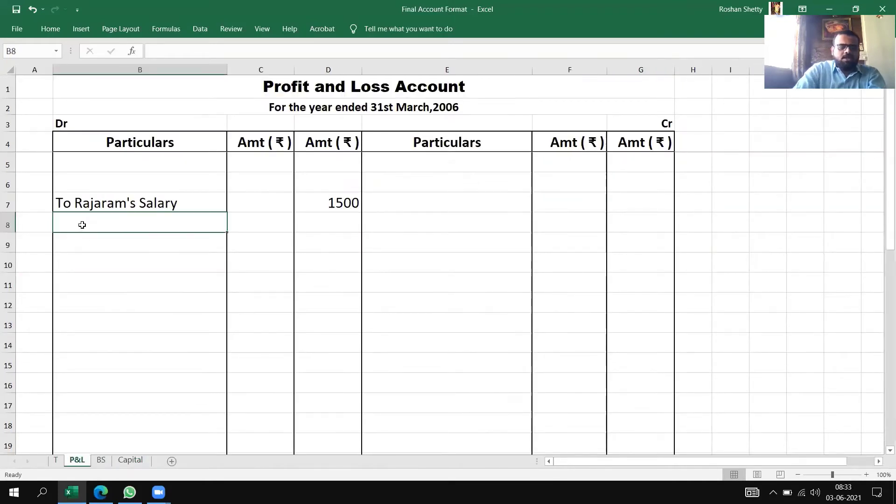
type("To Sita")
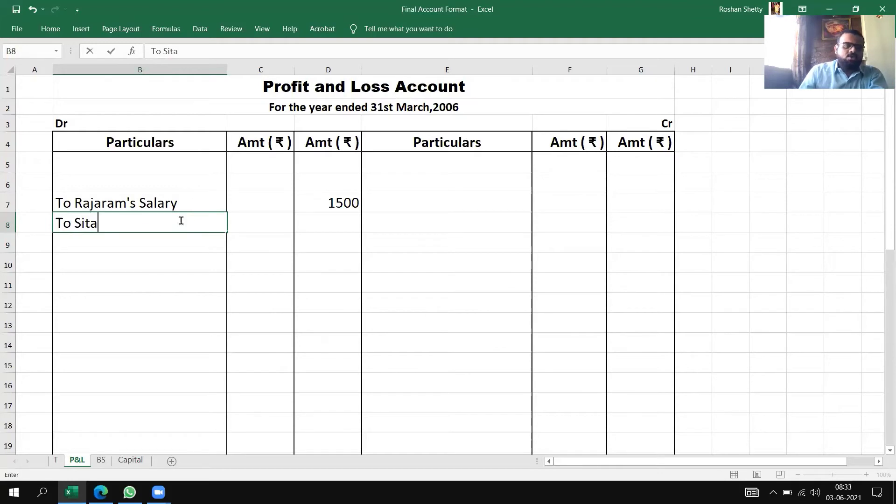
type("ram")
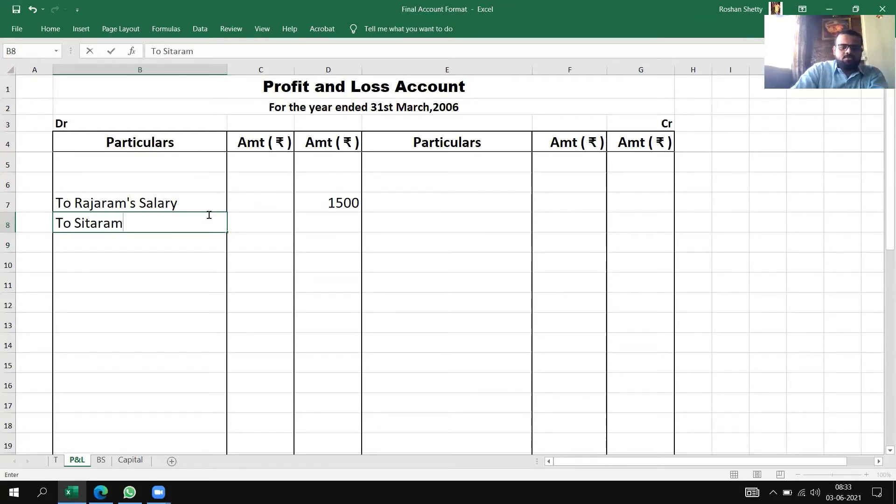
type("'s Comm")
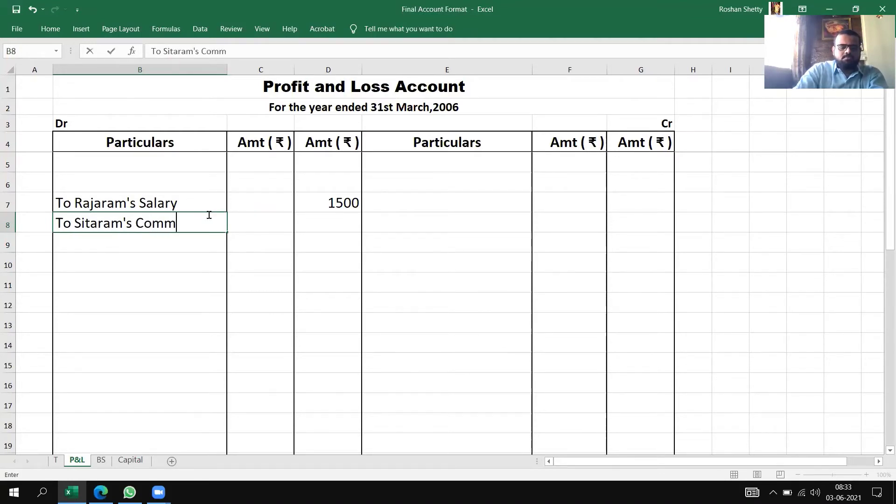
type("ission")
key("Tab")
key("Tab")
type("4000")
left_click(436, 220)
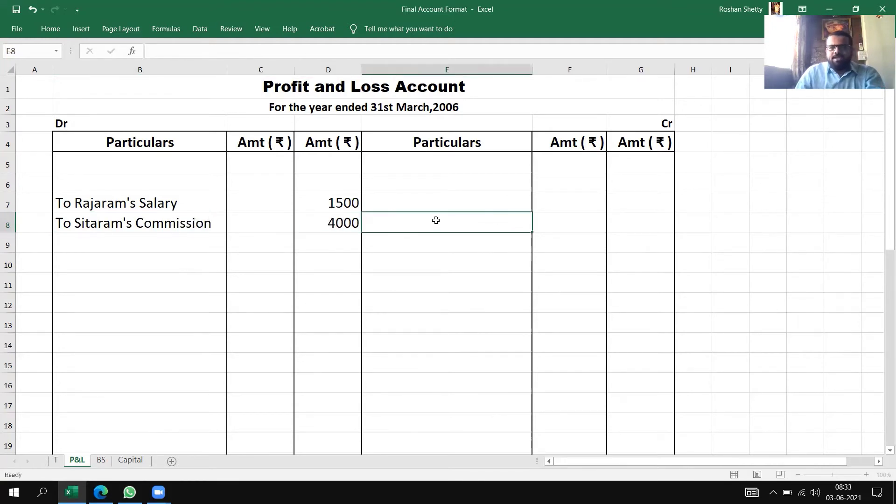
- Enter By Commission in E10 of the Partners Current Account with 4000 in G10 for the second partner
left_click(124, 461)
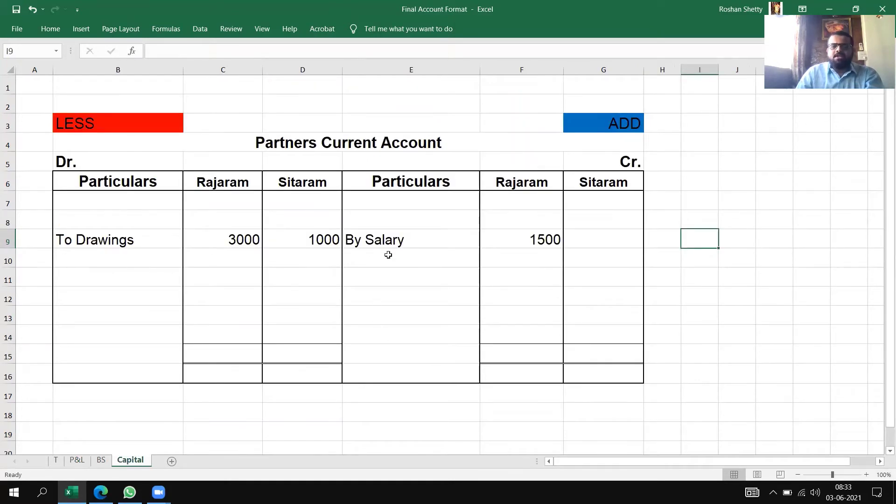
left_click(386, 260)
type("By ")
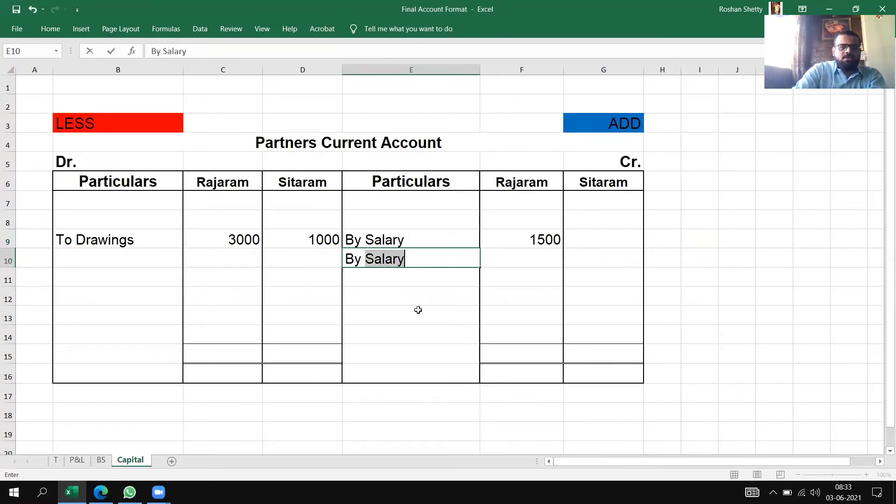
type("Commissio")
key("Tab")
key("Tab")
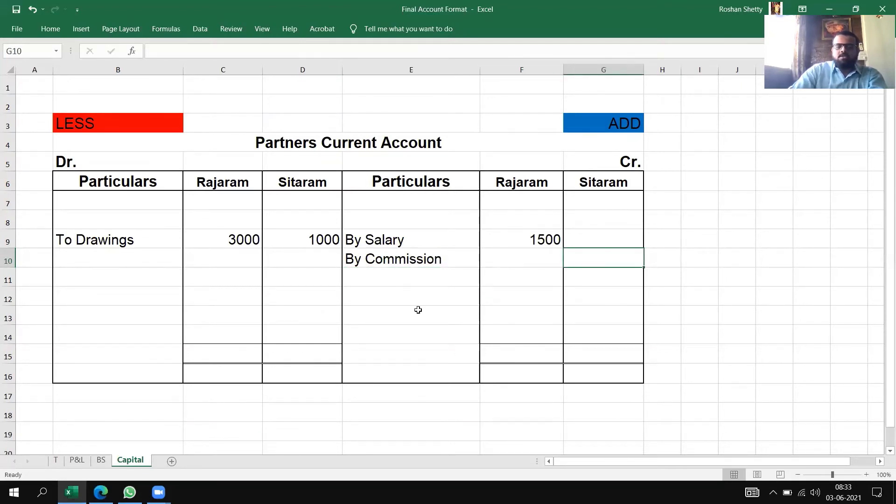
type("4000")
key("Return")
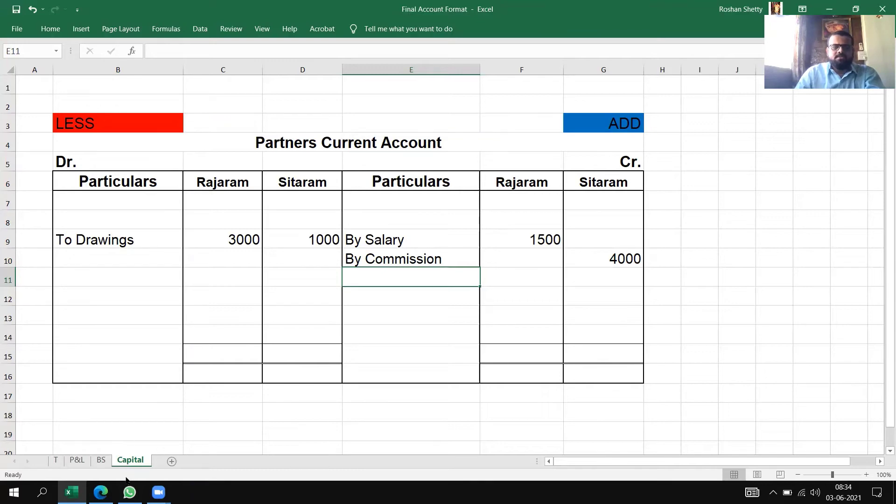
- Switch to the TRA NOTE BOOK PDF in Edge and handwrite in indigo ink the heading WN and item 1, Int on Capital
left_click(101, 491)
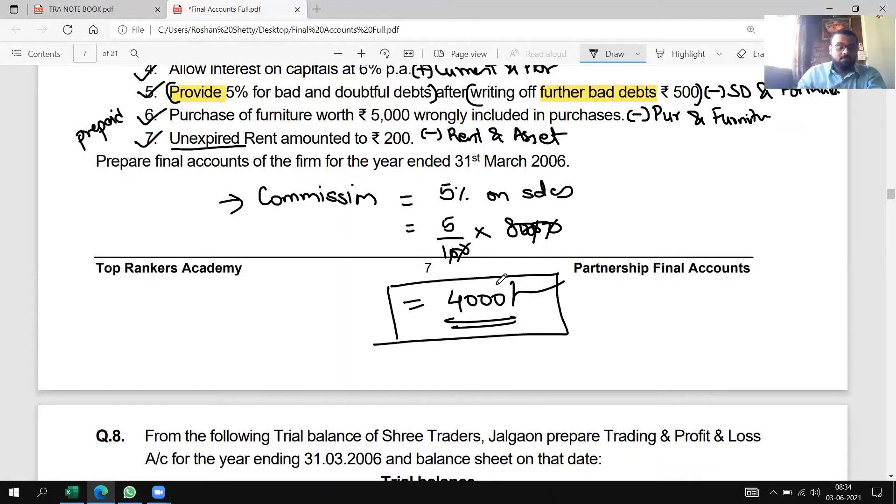
scroll(533, 240, "up", 2)
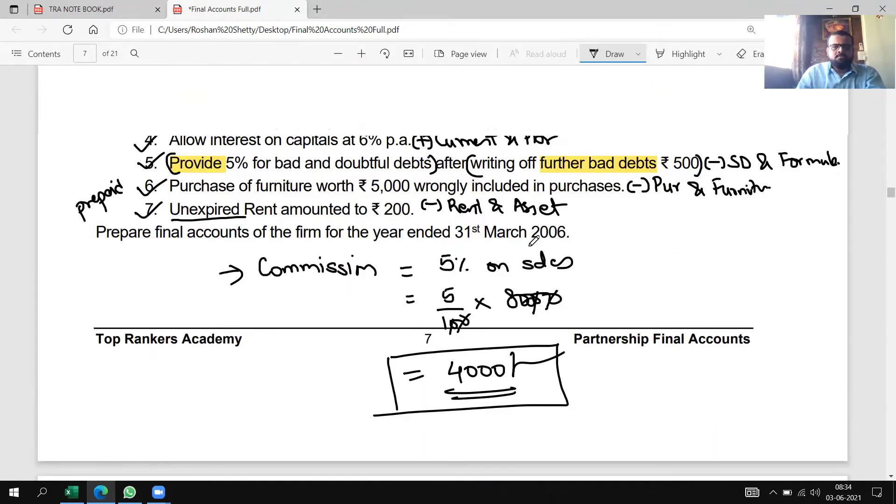
scroll(533, 240, "up", 1)
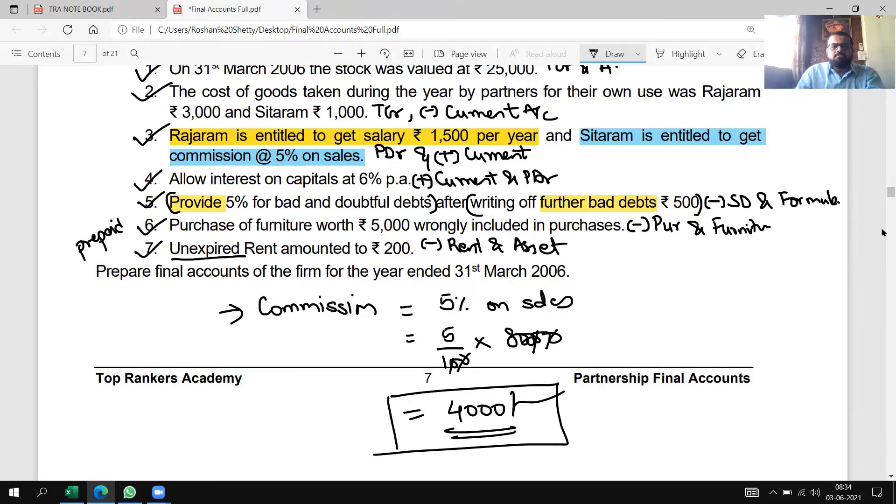
key("alt+Tab")
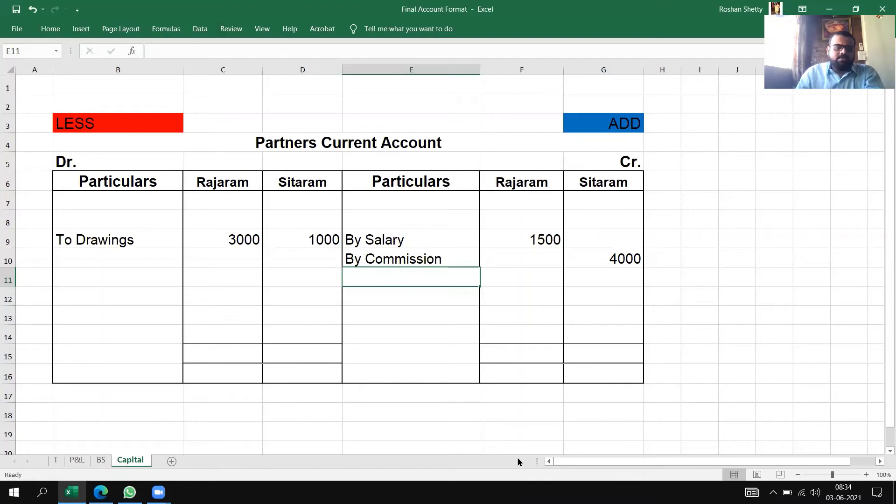
key("alt+Tab")
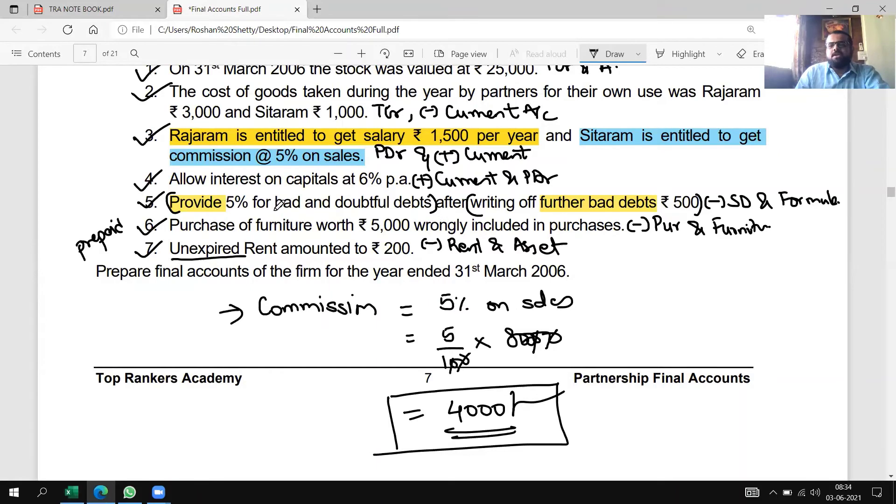
left_click(100, 4)
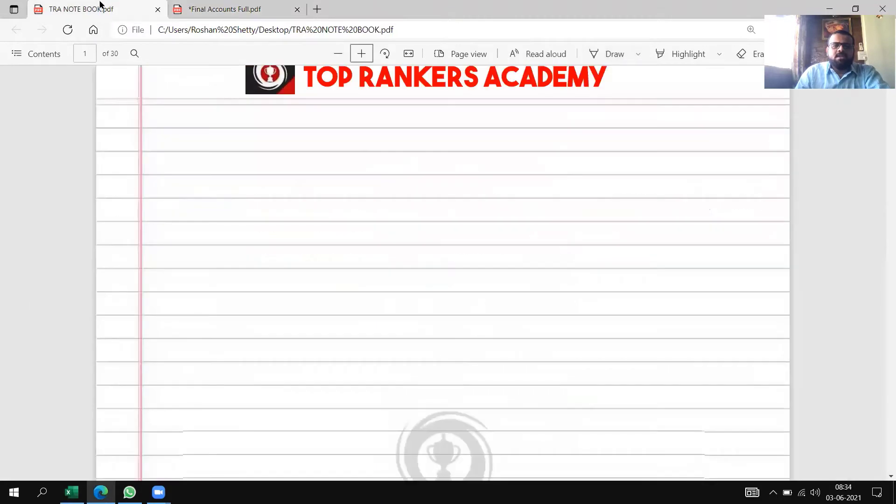
left_click(613, 56)
left_click(637, 55)
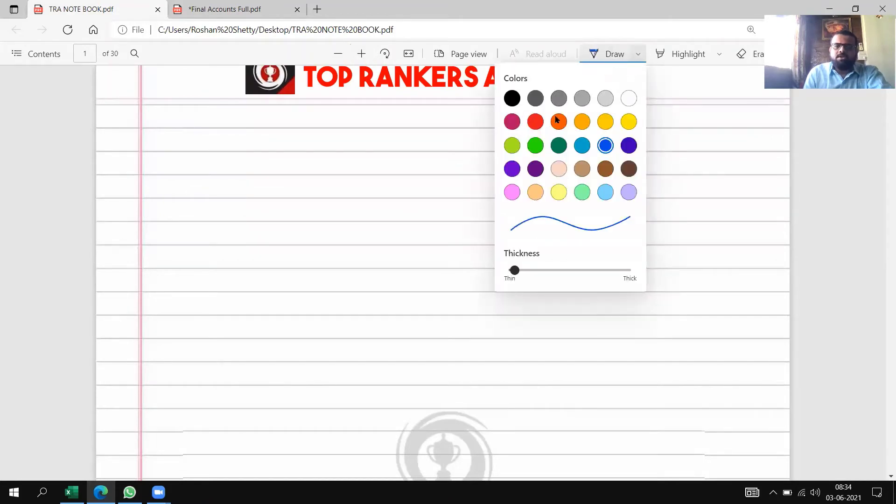
left_click(628, 145)
mouse_move(160, 112)
left_mouse_down()
mouse_move(190, 112)
mouse_move(198, 126)
left_mouse_up()
left_click_drag(161, 164, 163, 159)
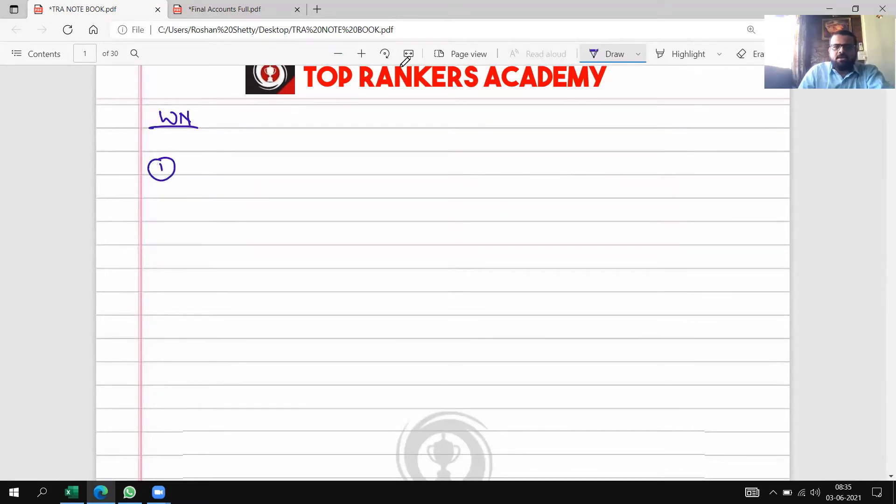
left_click(362, 54)
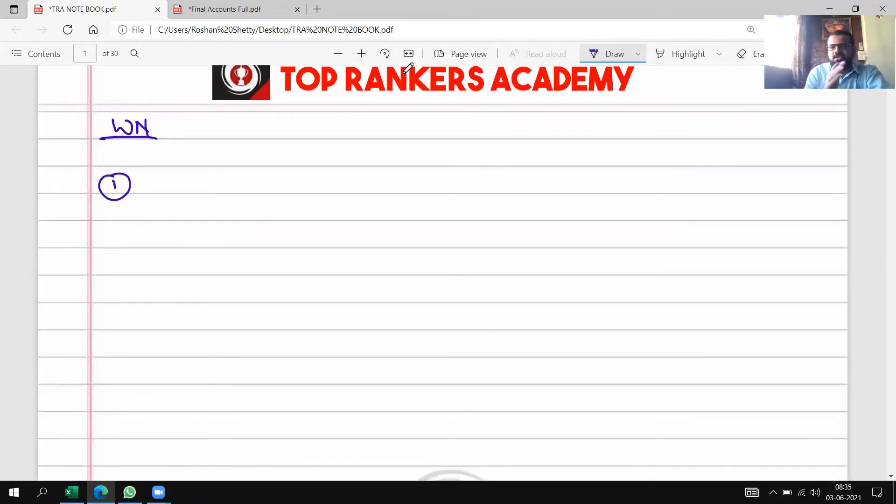
mouse_move(176, 173)
left_mouse_down()
mouse_move(208, 170)
mouse_move(235, 186)
mouse_move(344, 176)
left_mouse_up()
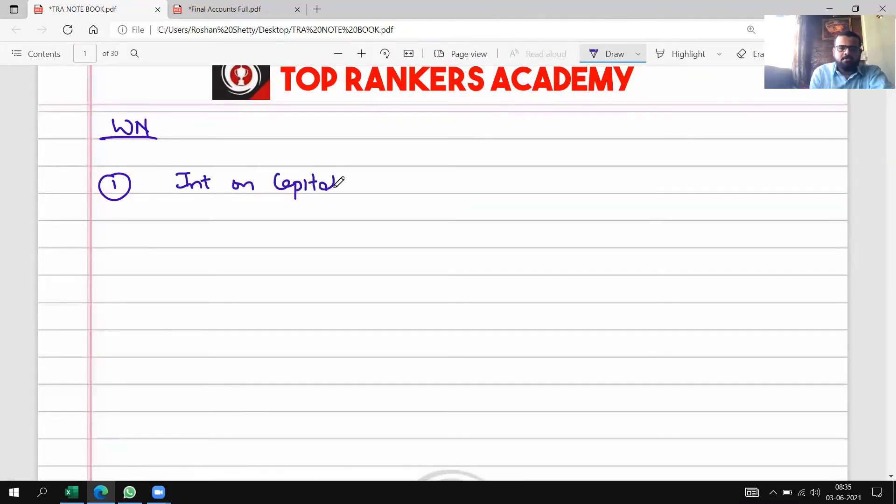
- Write the two partners' names on separate lines under the Int on Capital heading, each followed by an equals sign
mouse_move(126, 226)
left_mouse_down()
mouse_move(130, 238)
mouse_move(150, 231)
mouse_move(210, 243)
left_mouse_up()
mouse_move(139, 308)
left_mouse_down()
mouse_move(127, 325)
mouse_move(202, 316)
mouse_move(209, 323)
left_mouse_up()
left_click_drag(230, 236, 246, 240)
left_click_drag(230, 320, 246, 323)
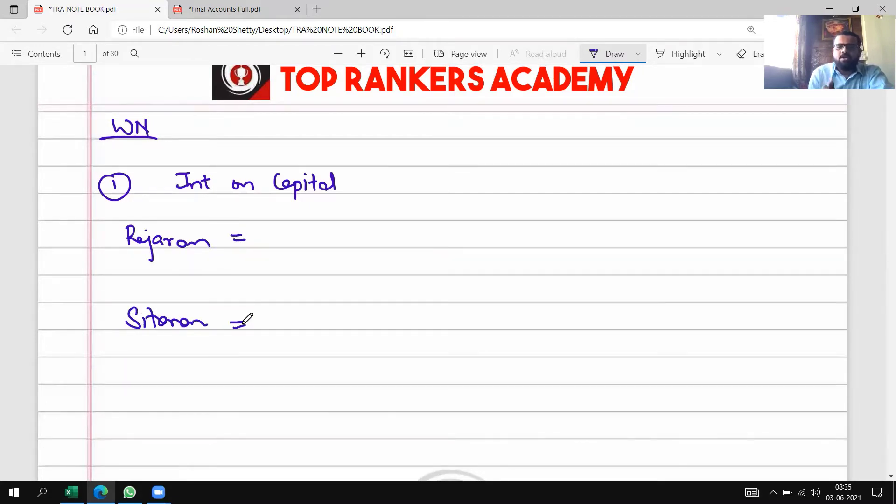
- Look up the partners' capital balances in the trial balance and write 30,000 for the first and 20,000 for the second partner
left_click(199, 10)
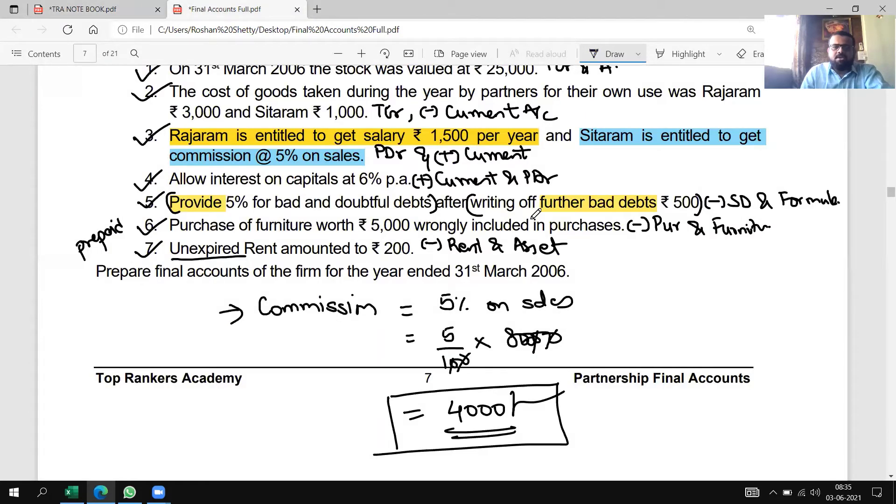
scroll(523, 205, "up", 10)
scroll(536, 214, "up", 3)
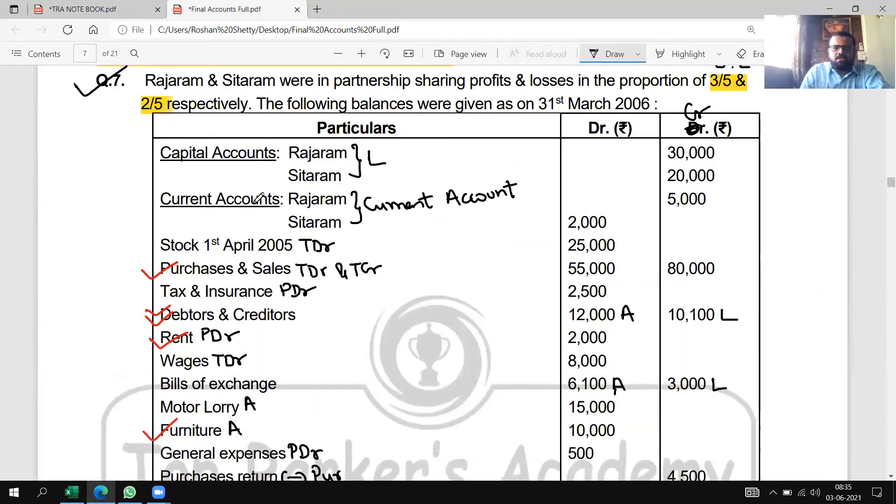
left_click(93, 9)
scroll(306, 114, "down", 3)
left_click_drag(284, 116, 357, 129)
left_click_drag(281, 200, 294, 217)
left_click_drag(308, 204, 310, 224)
left_click_drag(323, 204, 339, 206)
left_click_drag(350, 205, 352, 204)
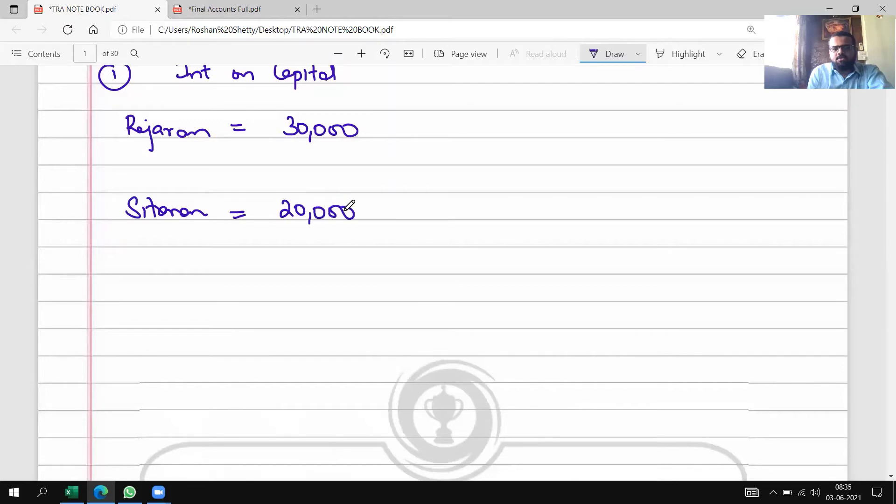
- Check the interest rate in the Final Accounts PDF and write × 6/100 after both partners' capital amounts in the notebook
left_click(193, 14)
scroll(496, 341, "down", 6)
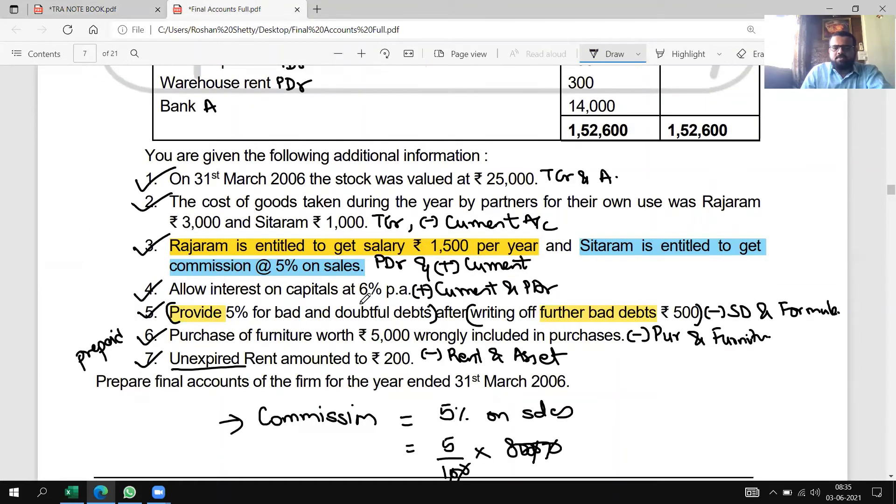
left_click(96, 9)
mouse_move(375, 139)
left_mouse_down()
mouse_move(392, 122)
mouse_move(393, 138)
mouse_move(415, 136)
left_mouse_up()
left_click_drag(404, 139, 422, 138)
left_click_drag(415, 154, 437, 159)
mouse_move(376, 202)
left_mouse_down()
mouse_move(396, 219)
mouse_move(377, 220)
left_mouse_up()
left_click(412, 221)
mouse_move(426, 202)
left_mouse_down()
mouse_move(422, 214)
mouse_move(440, 223)
left_mouse_up()
mouse_move(413, 230)
left_mouse_down()
mouse_move(414, 246)
mouse_move(448, 239)
left_mouse_up()
- Extend both interest calculations with × 12/12 followed by an equals sign
mouse_move(452, 132)
left_mouse_down()
mouse_move(455, 148)
mouse_move(472, 149)
left_mouse_up()
mouse_move(491, 121)
left_mouse_down()
mouse_move(489, 138)
mouse_move(517, 138)
left_mouse_up()
mouse_move(483, 139)
left_mouse_down()
mouse_move(518, 138)
mouse_move(488, 163)
left_mouse_up()
left_click_drag(498, 149, 517, 161)
left_click_drag(459, 213, 481, 224)
mouse_move(466, 211)
left_mouse_down()
mouse_move(465, 225)
mouse_move(526, 221)
left_mouse_up()
mouse_move(496, 222)
left_mouse_down()
mouse_move(526, 222)
mouse_move(504, 245)
left_mouse_up()
left_click_drag(510, 237, 534, 240)
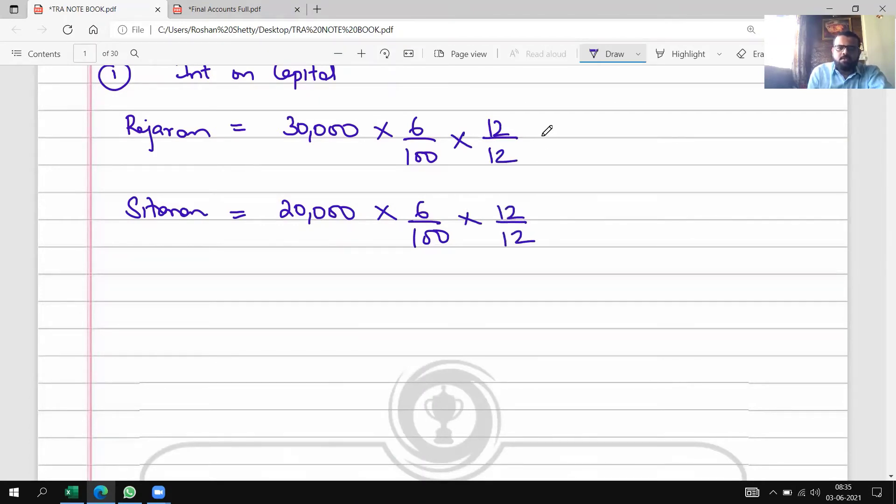
left_click_drag(547, 132, 562, 131)
left_click_drag(549, 142, 564, 142)
left_click_drag(549, 212, 564, 211)
left_click_drag(550, 219, 565, 218)
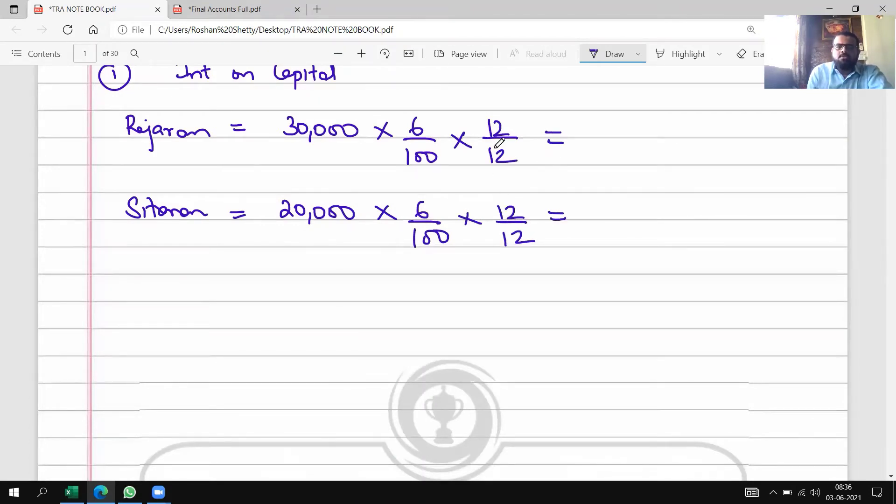
- Strike out the cancelling figures in the first partner's calculation and write 1800 as its result
left_click_drag(496, 149, 484, 164)
left_click_drag(484, 142, 506, 119)
left_click_drag(428, 145, 413, 171)
mouse_move(359, 120)
left_mouse_down()
mouse_move(345, 140)
mouse_move(334, 139)
left_mouse_up()
left_click_drag(599, 117, 601, 136)
left_click_drag(619, 120, 643, 122)
- Strike out the cancelling figures in the second partner's calculation and write 1200 as its result
left_click_drag(433, 232, 417, 255)
left_click_drag(355, 204, 341, 227)
left_click_drag(336, 200, 330, 230)
left_click(607, 200)
left_click_drag(606, 201, 608, 218)
left_click_drag(612, 205, 628, 217)
left_click_drag(636, 208, 634, 209)
left_click_drag(650, 208, 649, 209)
left_click(659, 208)
left_click_drag(513, 206, 490, 236)
left_click_drag(512, 232, 500, 251)
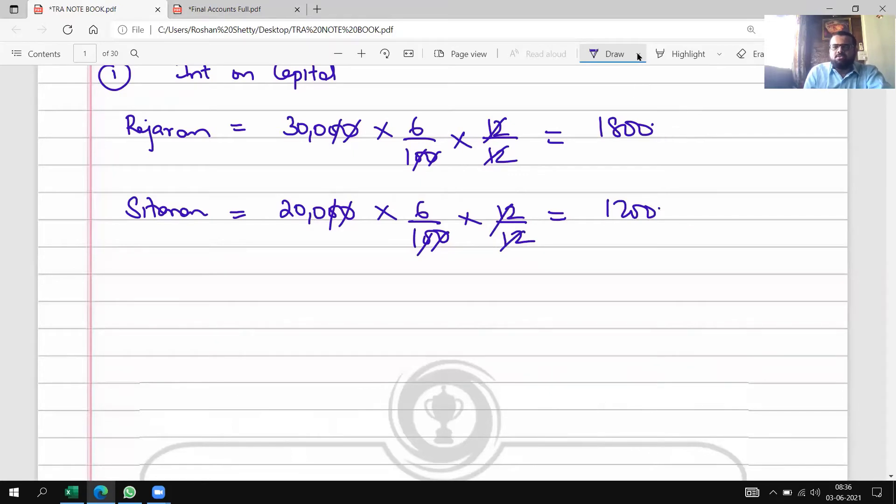
- In red ink, bracket the two interest results together and write PDr beside the bracket
left_click(636, 56)
left_click(535, 122)
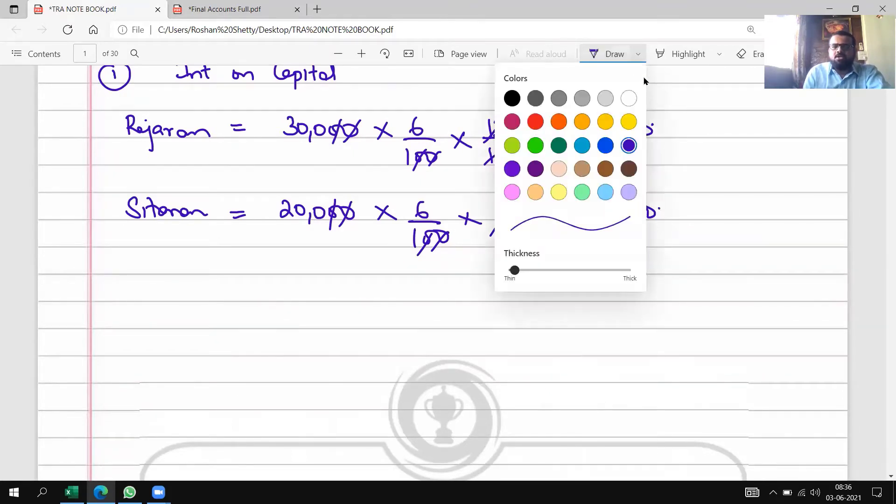
left_click(678, 109)
left_click_drag(674, 105, 657, 239)
left_click(740, 120)
mouse_move(722, 115)
left_mouse_down()
mouse_move(727, 134)
mouse_move(746, 134)
left_mouse_up()
left_click_drag(760, 125, 782, 123)
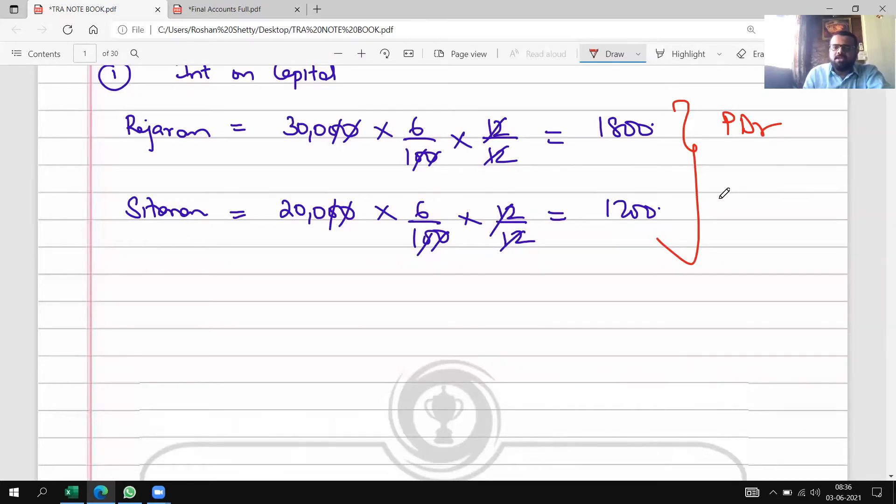
- Write the note Add to Current in red below PDr
left_click_drag(712, 200, 729, 199)
mouse_move(742, 195)
left_mouse_down()
mouse_move(739, 181)
mouse_move(752, 181)
left_mouse_up()
left_click_drag(766, 181, 770, 198)
left_click_drag(762, 188, 778, 187)
left_click_drag(778, 191, 788, 192)
mouse_move(728, 219)
left_mouse_down()
mouse_move(745, 229)
mouse_move(799, 228)
mouse_move(806, 218)
left_mouse_up()
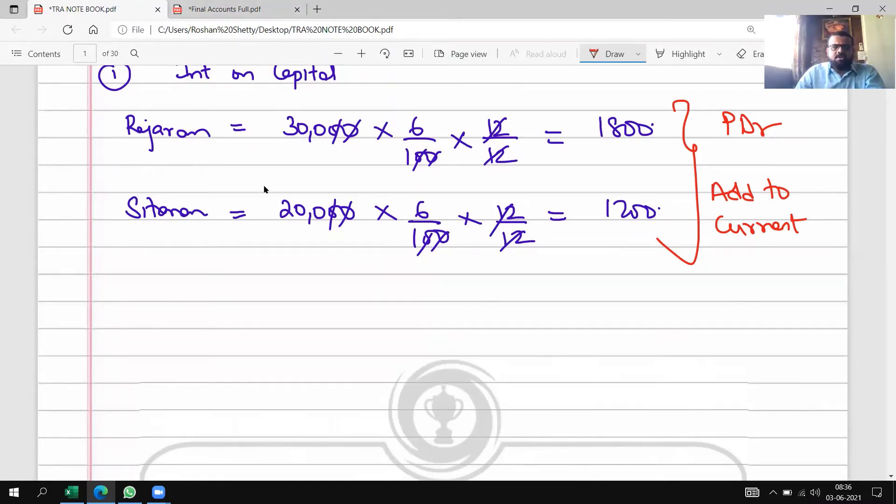
- Switch to Excel and enter To Interest on Capital in B9 of the Profit and Loss Account, with the partners' names in B10 and B11
key("alt+Tab")
key("alt+Tab")
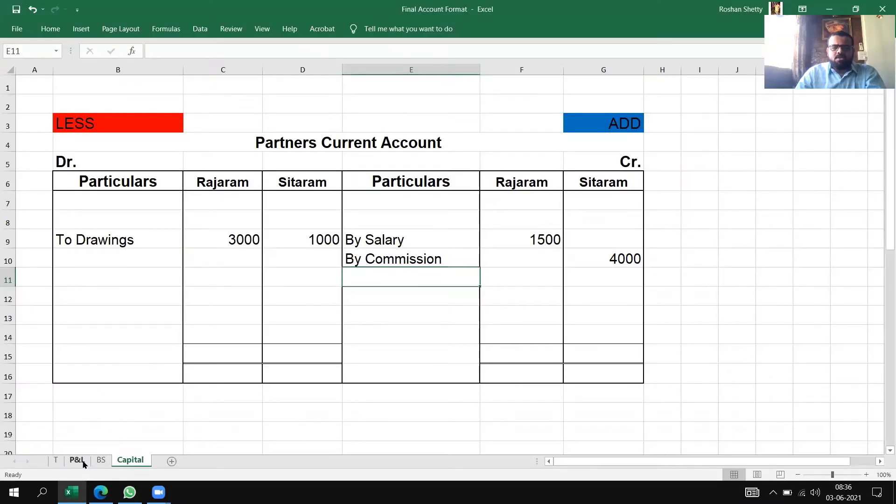
left_click(80, 461)
left_click(102, 249)
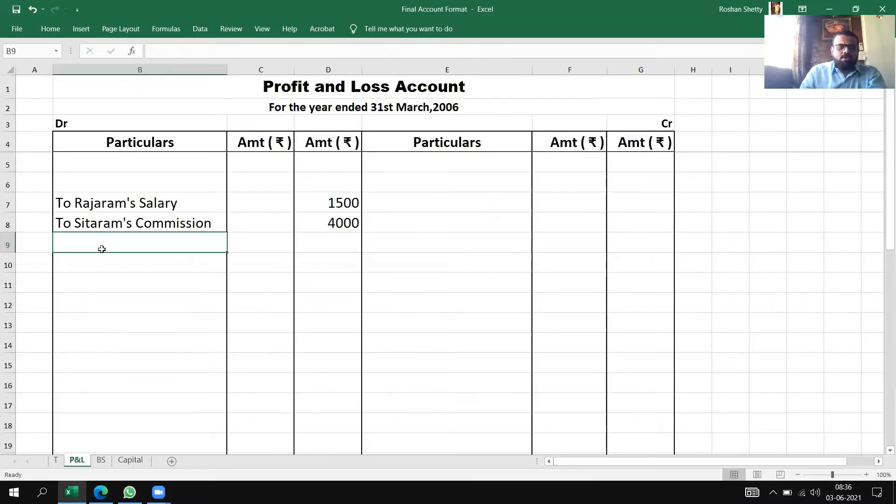
type("To I")
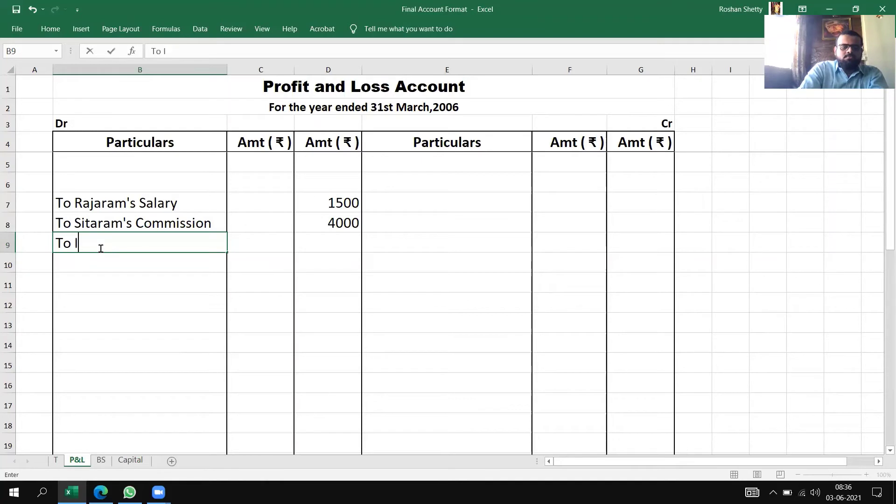
type("nterest o")
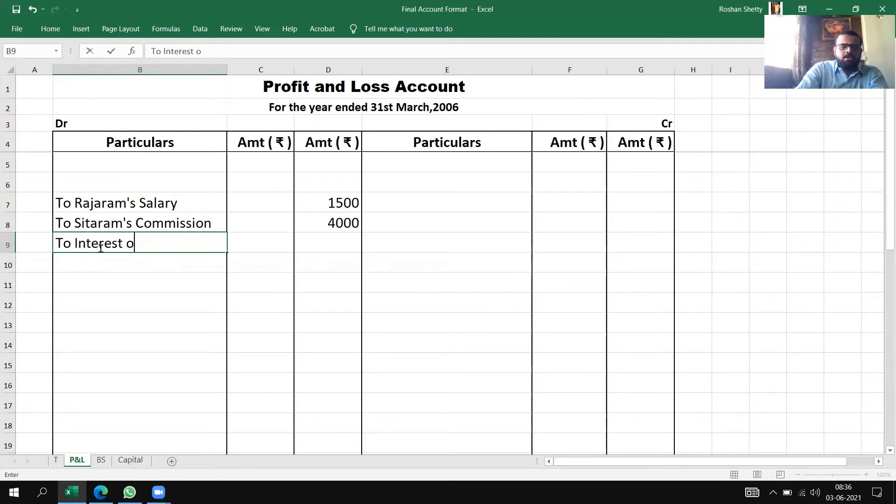
type("n Capital")
key("Return")
type("Rajaram")
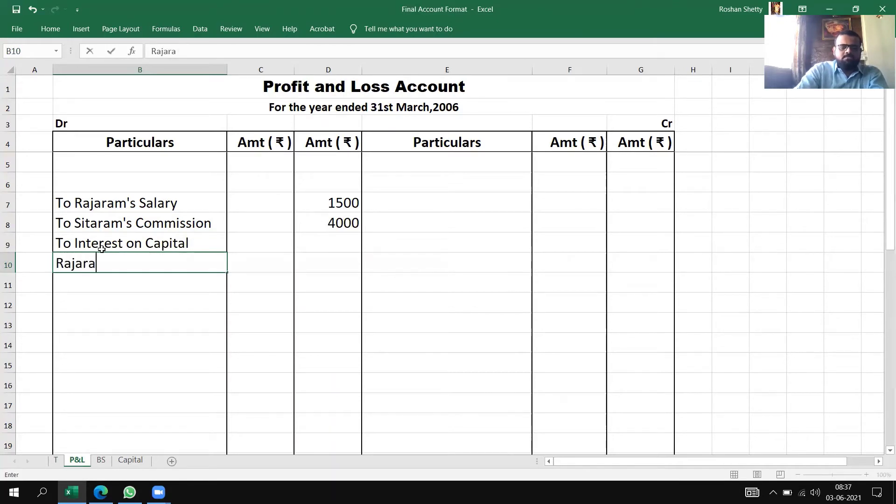
key("Return")
type("Sitaram")
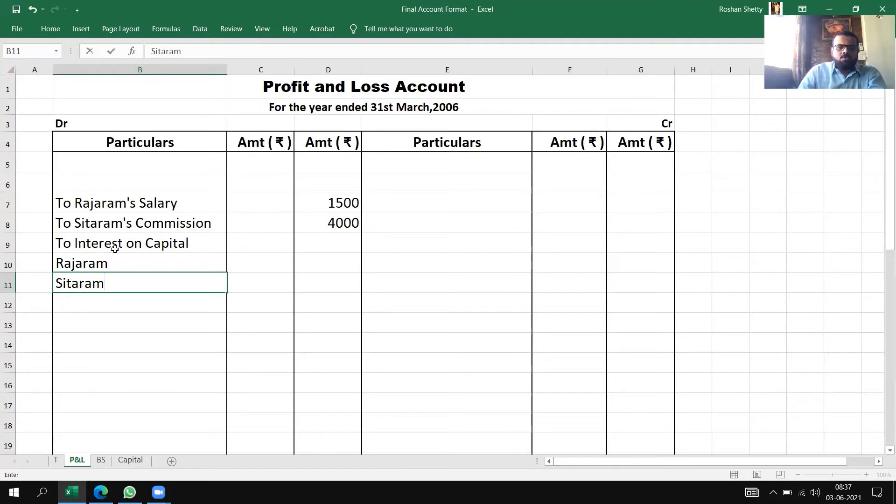
- Check the worked interest in the notebook and enter 1800 in C10, 1200 in C11 and 3000 in D11
left_click(276, 258)
key("alt+Tab")
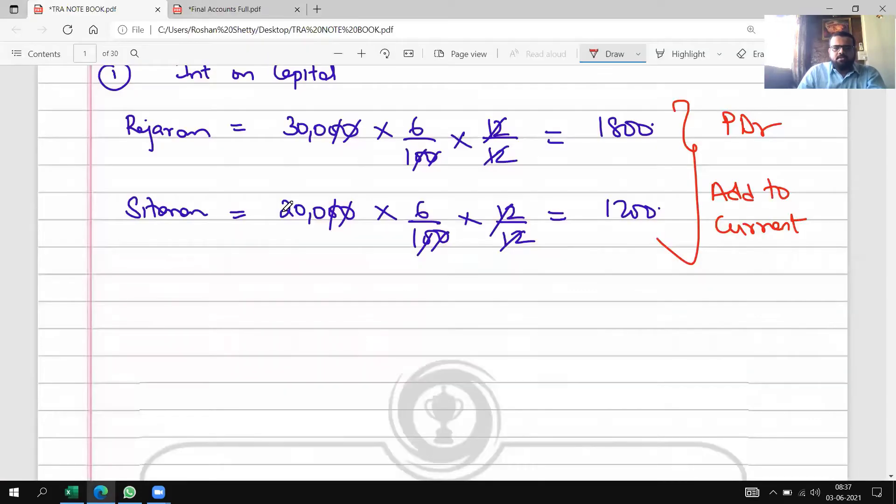
key("alt+Tab")
type("1")
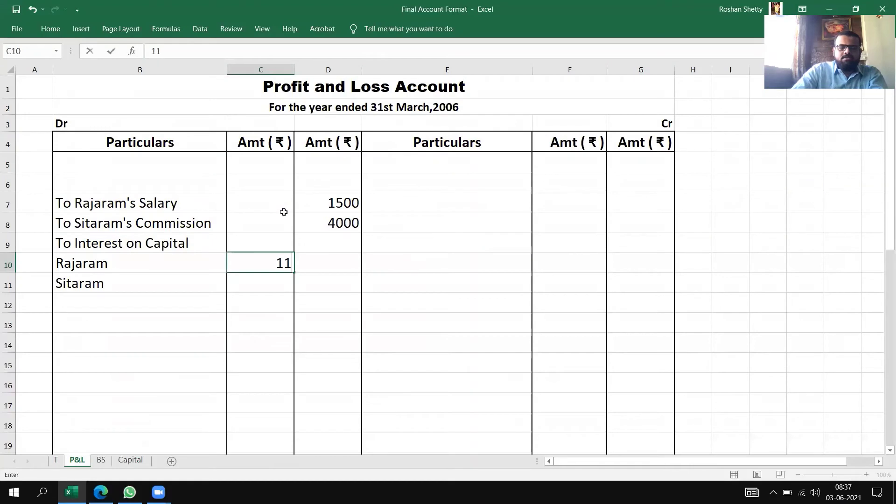
type("800")
key("Return")
type("1200")
key("Tab")
type("300")
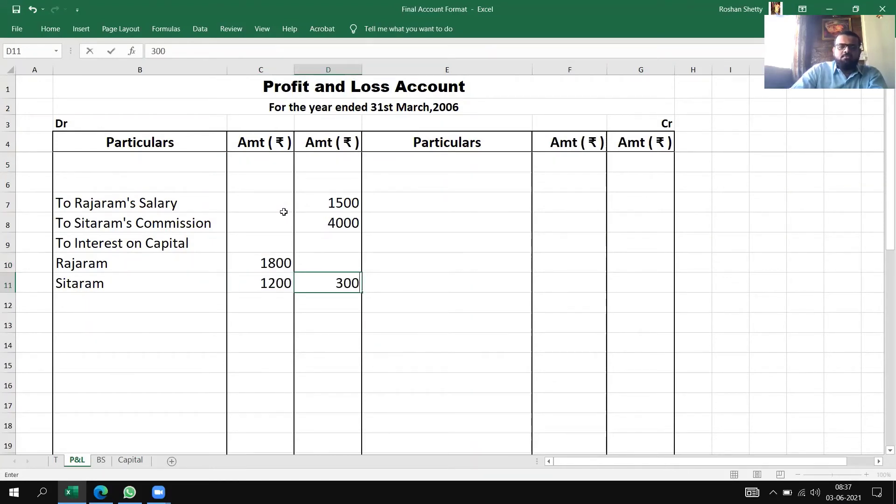
type("0")
key("Return")
- Add a bottom border to C11 beneath the second partner's interest amount
left_click(265, 281)
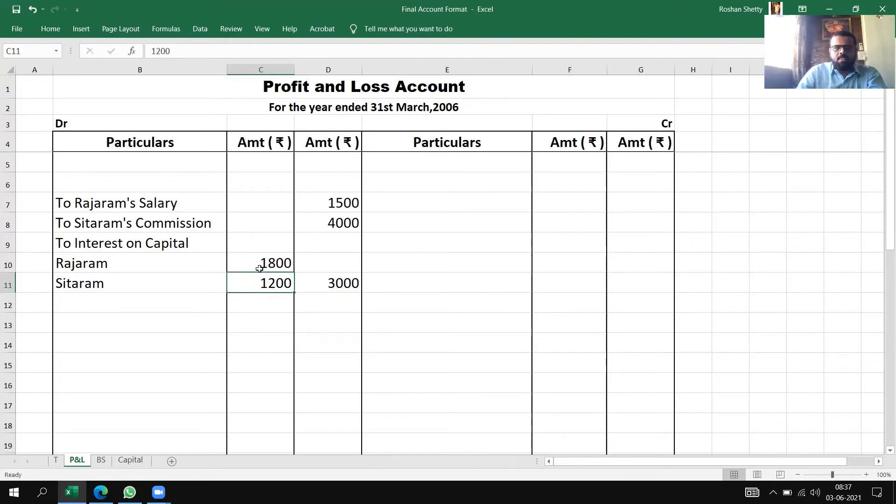
left_click(50, 29)
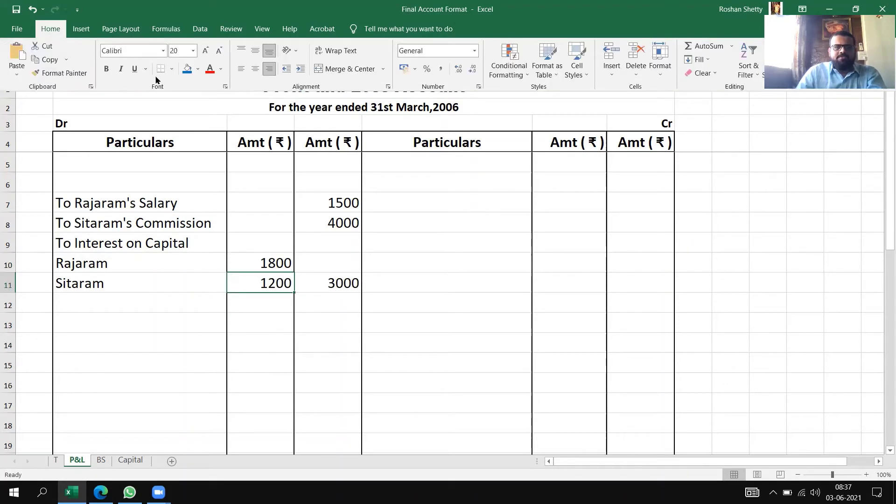
left_click(468, 316)
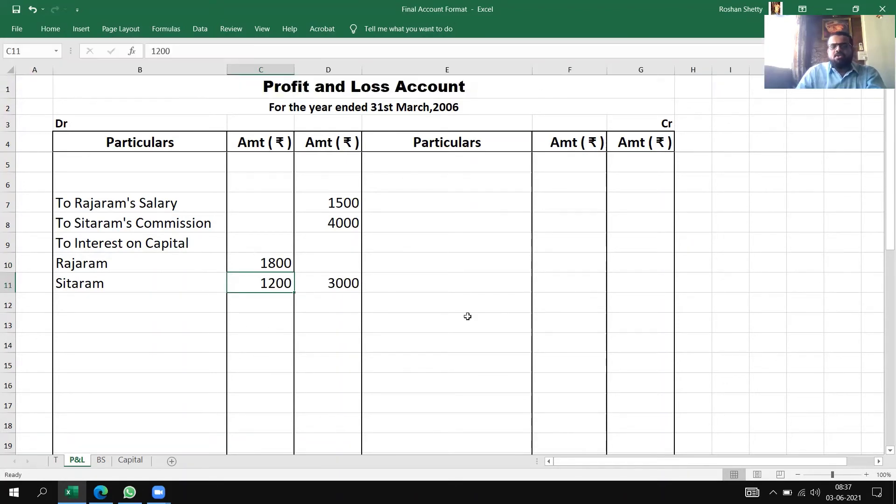
left_click(546, 290)
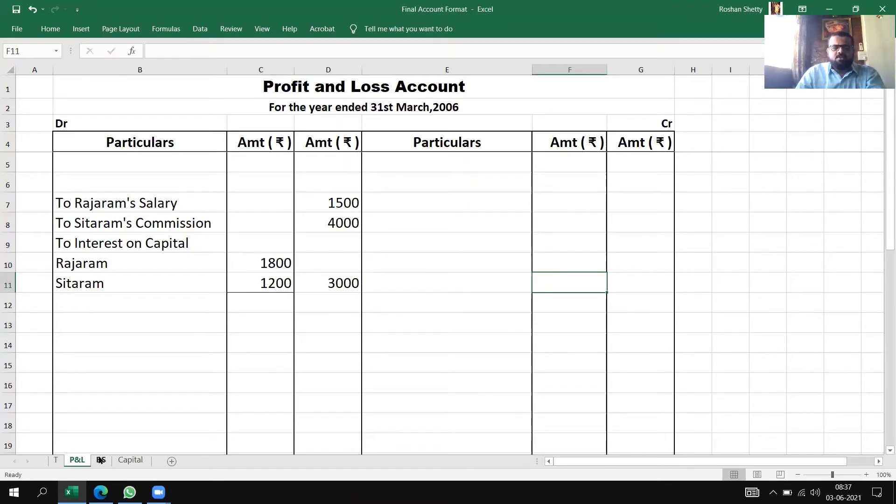
- Enter By Interest on Capital in E11 of the Partners Current Account on the Capital sheet
left_click(124, 460)
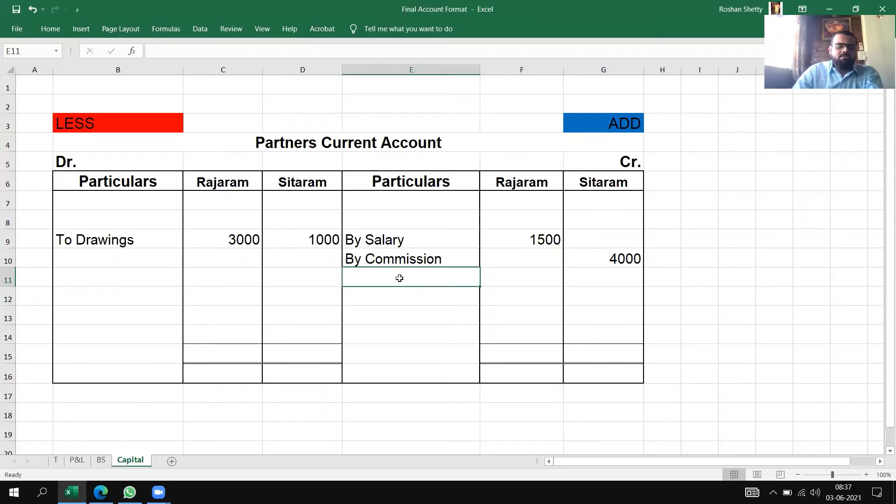
type("BY")
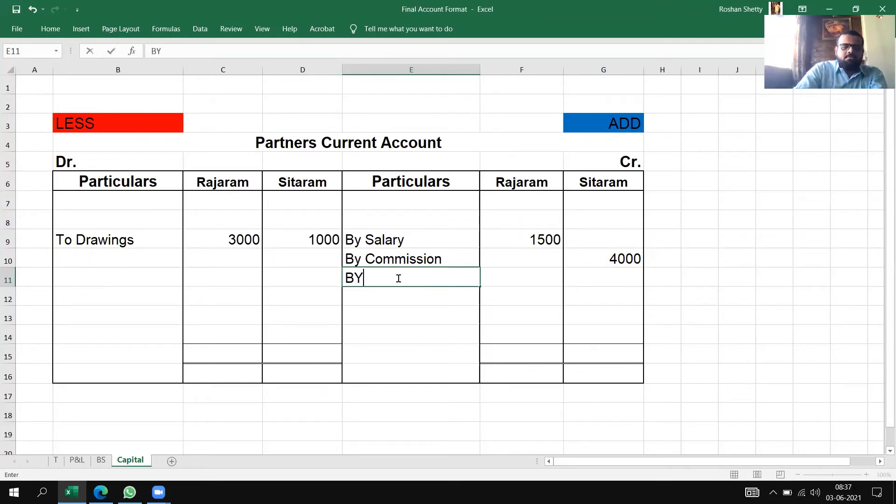
type("y Inteer")
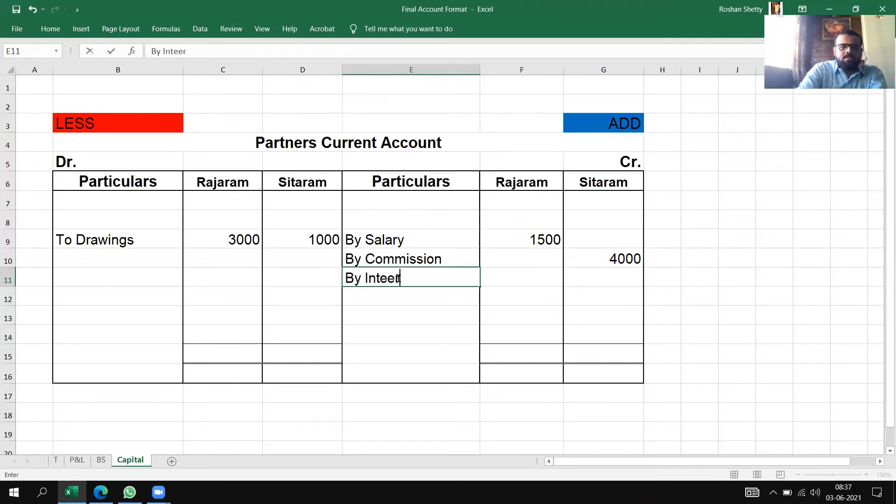
key("BackSpace")
key("BackSpace")
type("res")
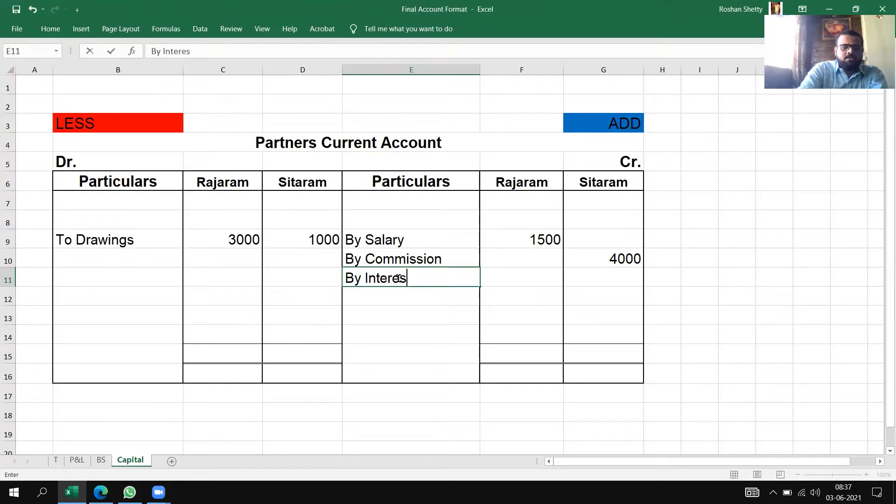
type("t on Capital")
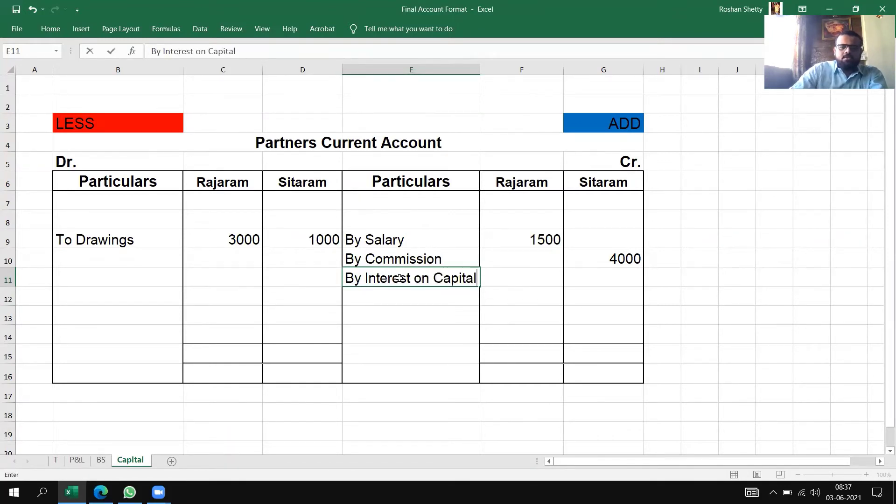
- Enter interest of 1800 in F11 and 1200 in G11, and widen column E slightly
key("Tab")
type("18000")
key("BackSpace")
key("Tab")
type("1200")
key("Return")
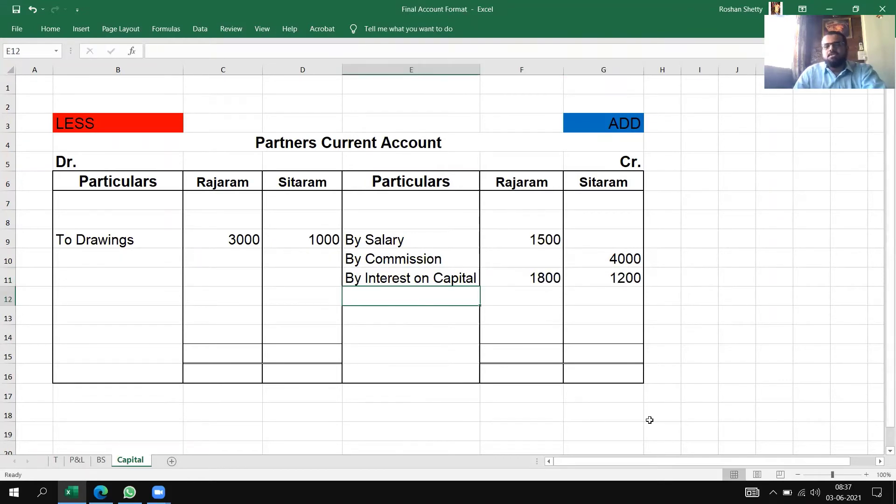
left_click_drag(480, 69, 488, 69)
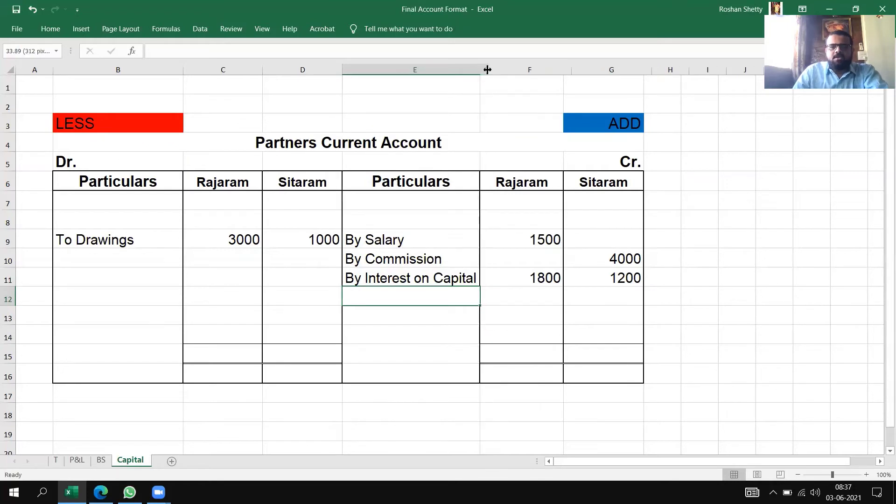
- Compare the interest on capital entries in the Profit and Loss Account with those in the Partners Current Account
left_click(77, 461)
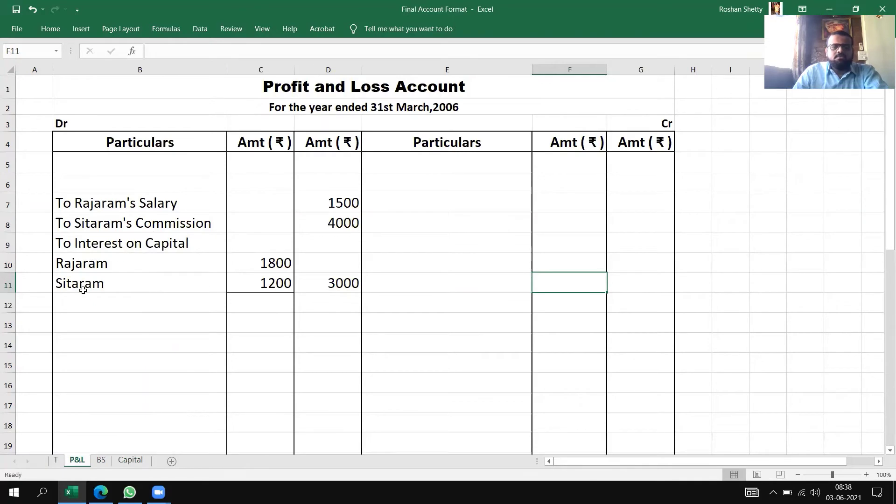
left_click(77, 264)
left_click(83, 277)
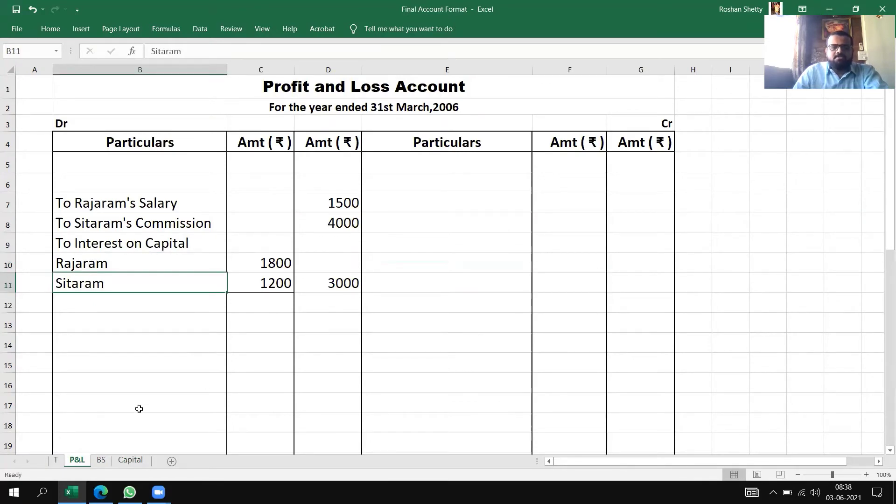
left_click(126, 461)
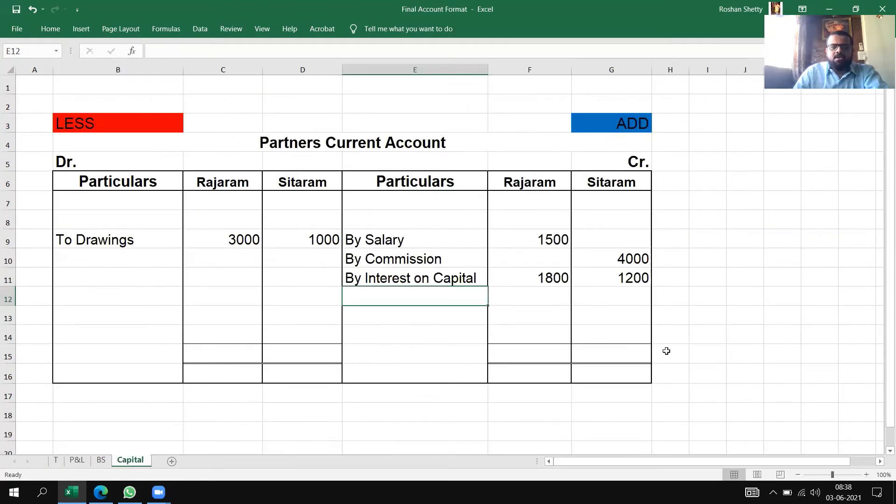
left_click(381, 279)
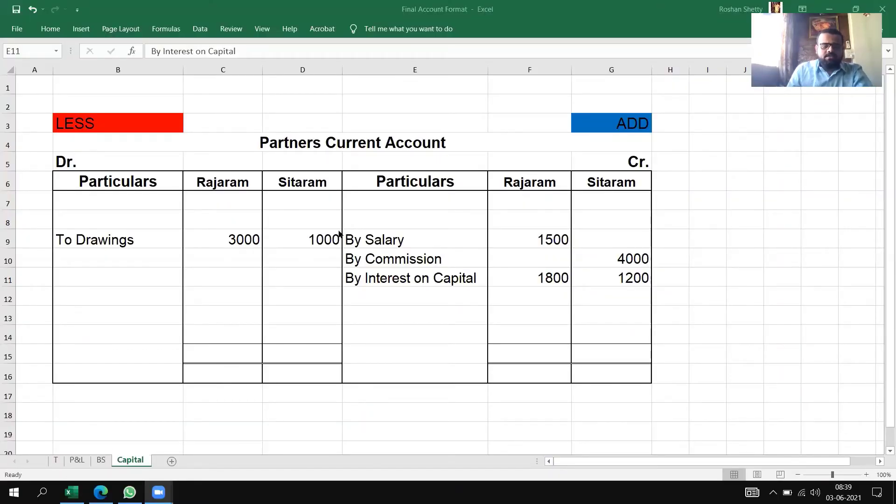
- Review the bad debts adjustment and the debtors balance of the partnership problem in the Final Accounts Full PDF
key("alt+Tab")
key("alt+Tab")
key("alt+Tab")
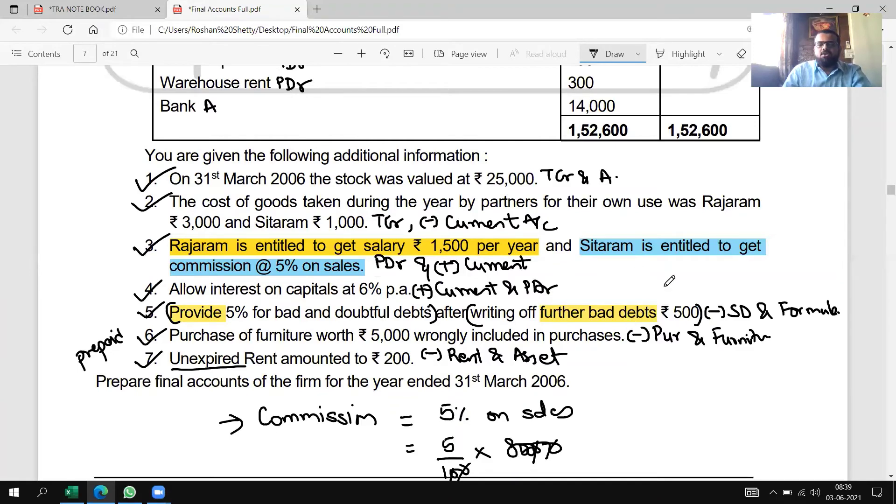
scroll(205, 195, "up", 4)
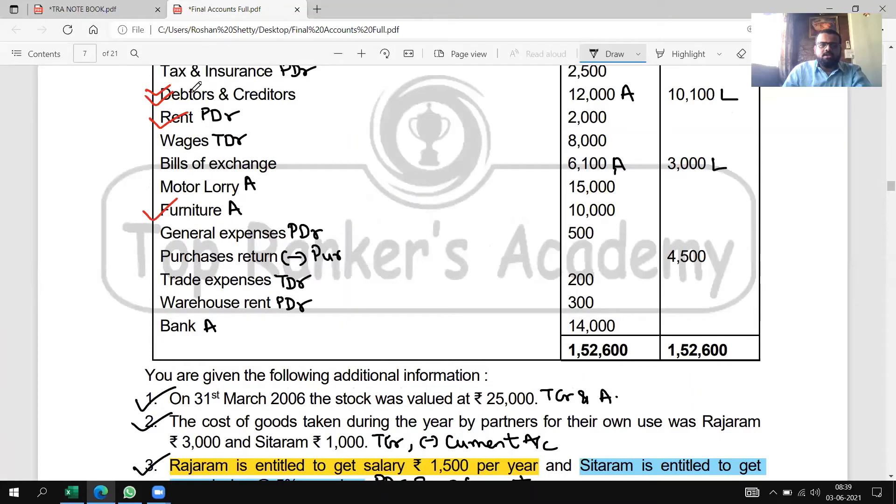
scroll(330, 217, "down", 2)
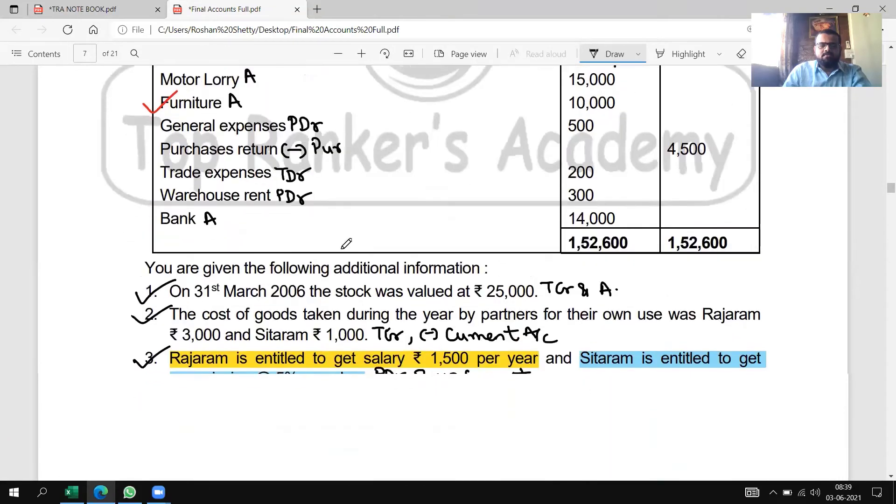
scroll(345, 244, "down", 2)
- Switch back to Excel and enter Sundry Debtors in E11, on the assets side of the Balance Sheet
key("alt+Tab")
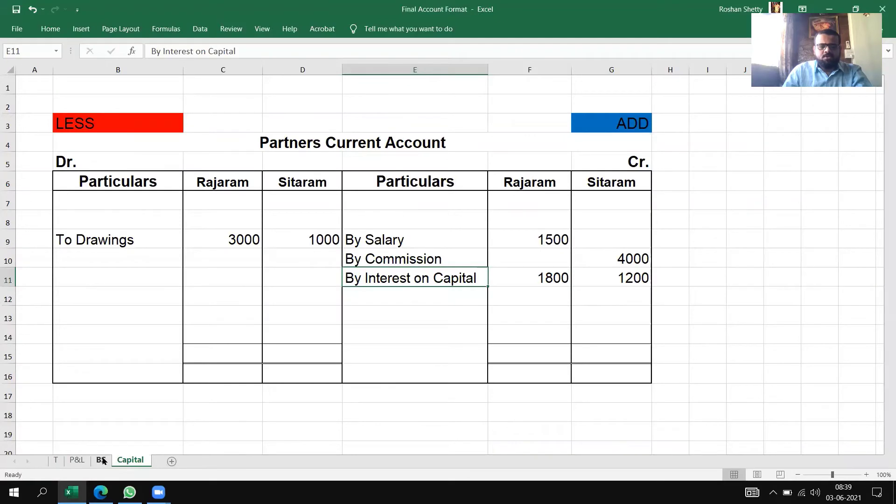
left_click(100, 460)
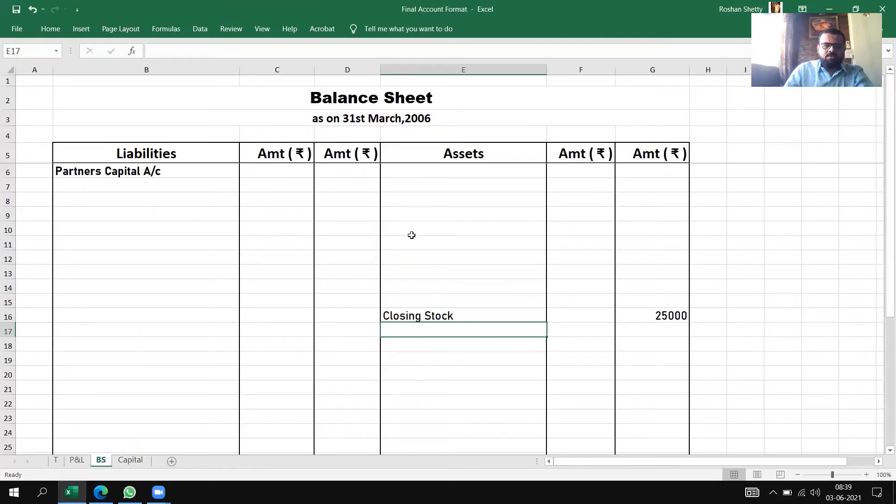
left_click(419, 229)
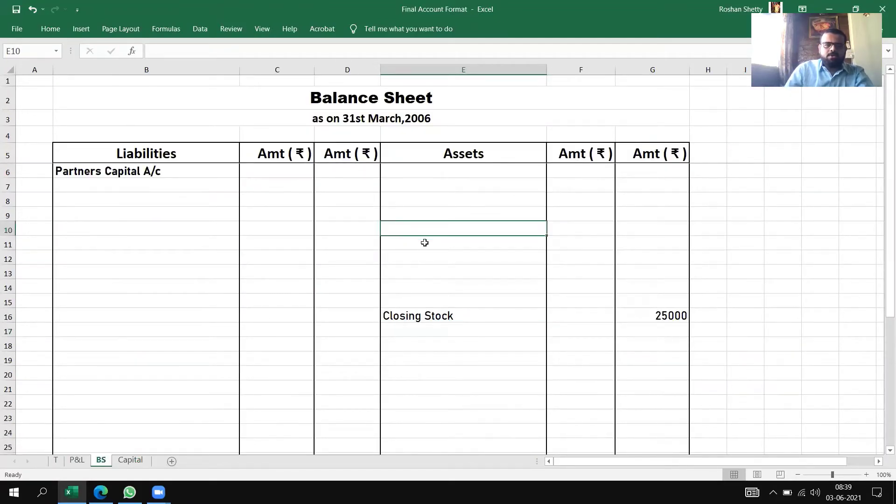
left_click(424, 247)
type("S")
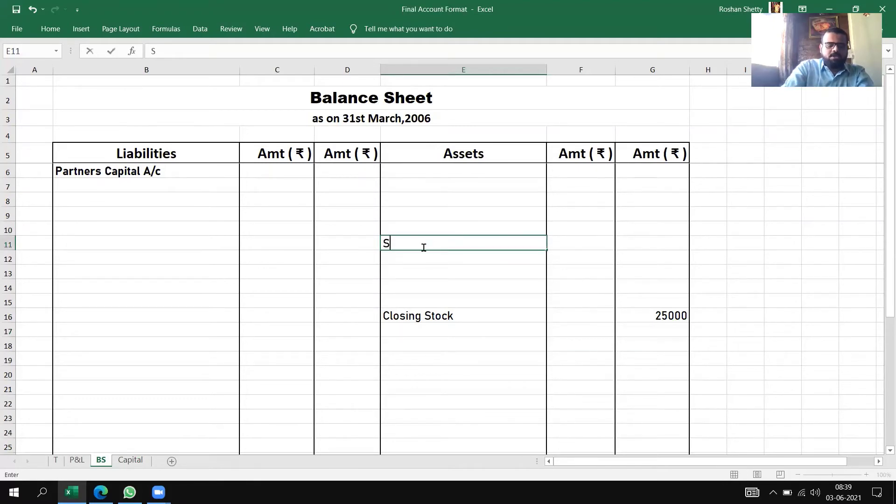
type("undry De")
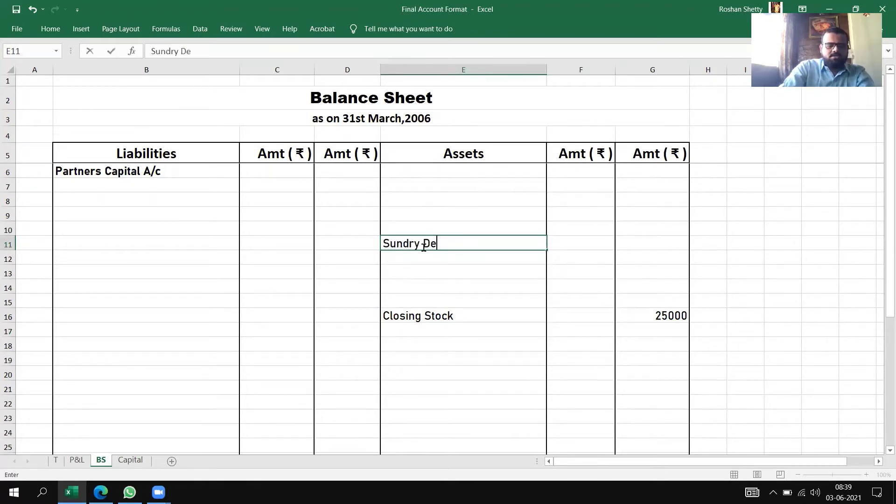
type("btors")
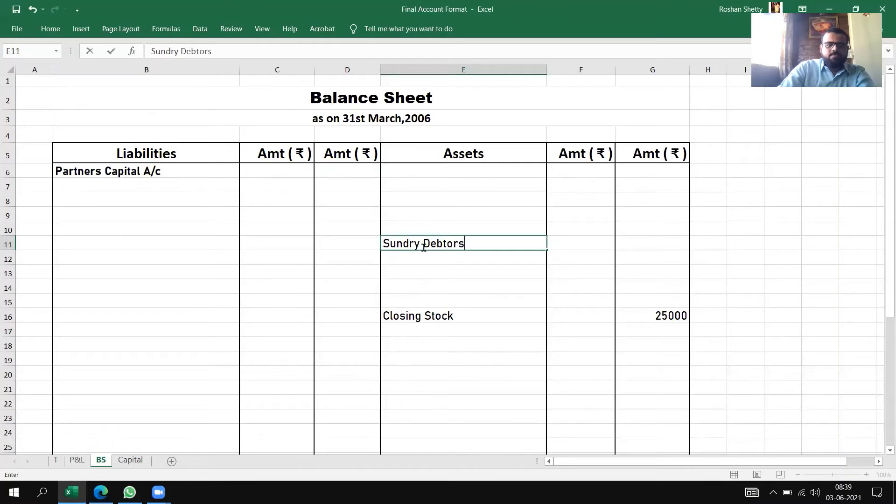
key("Tab")
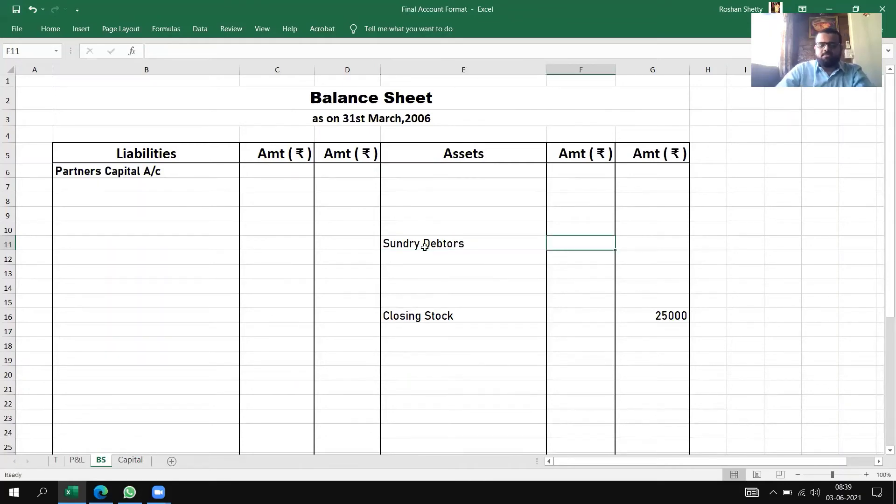
- Look up the debtors balance in the PDF's trial balance and enter 12000 in F11 of the Balance Sheet
key("alt+Tab")
scroll(357, 242, "up", 15)
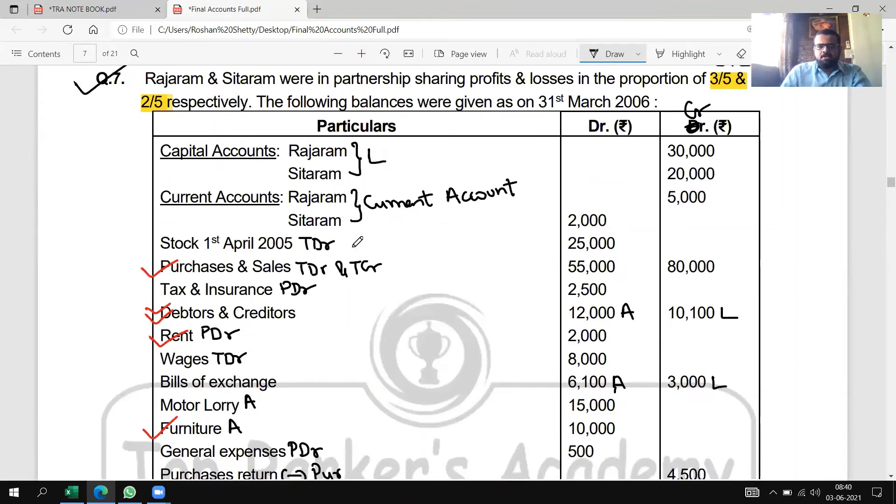
scroll(358, 241, "down", 15)
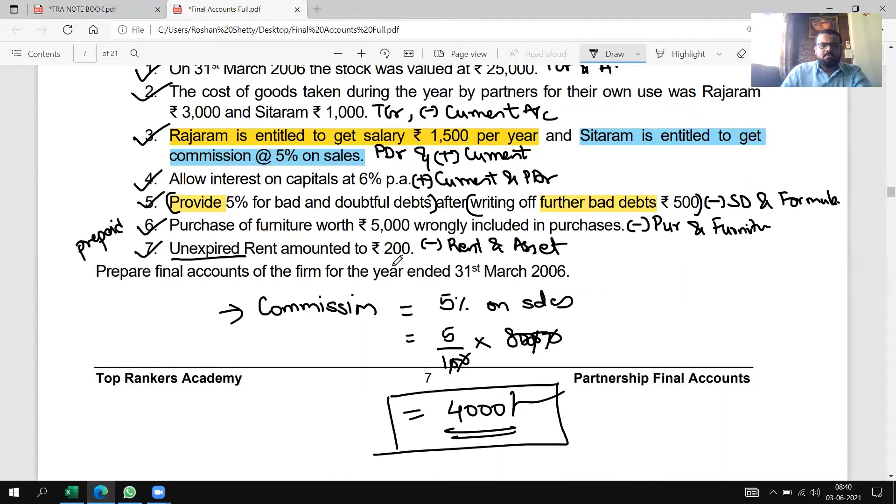
key("alt+Tab")
type("12000")
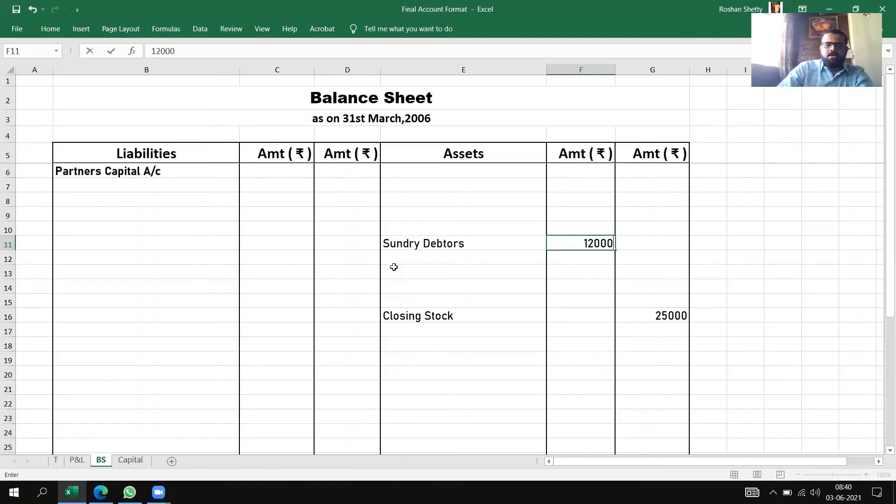
key("Return")
- Enter Less: New Bad Debts in E12 and, after checking the PDF adjustment, the amount 500 in F12
type("Le")
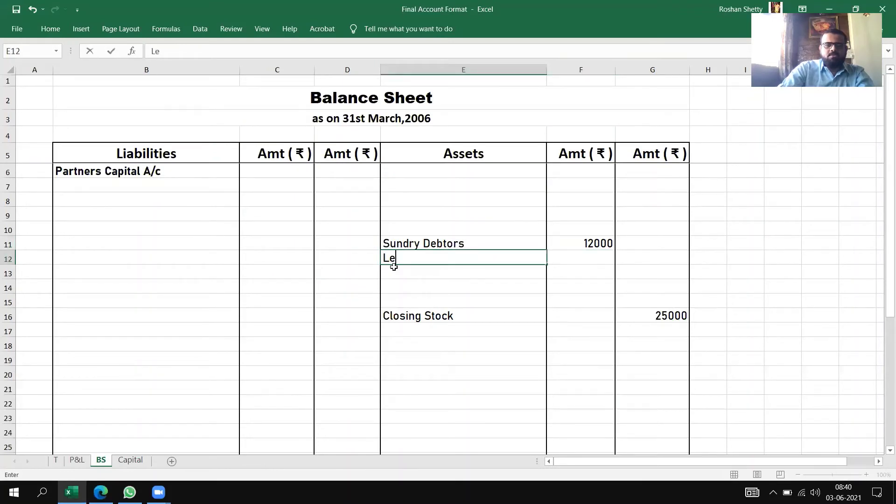
type("ss: New ")
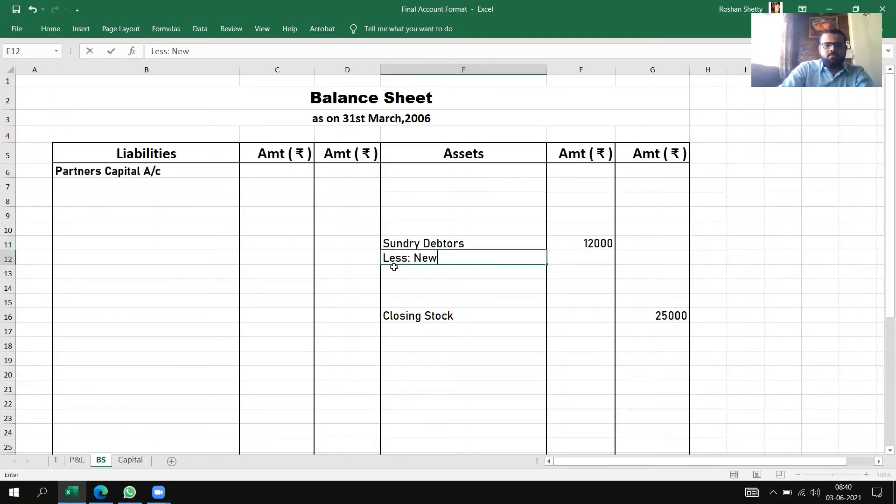
type("Bad Den")
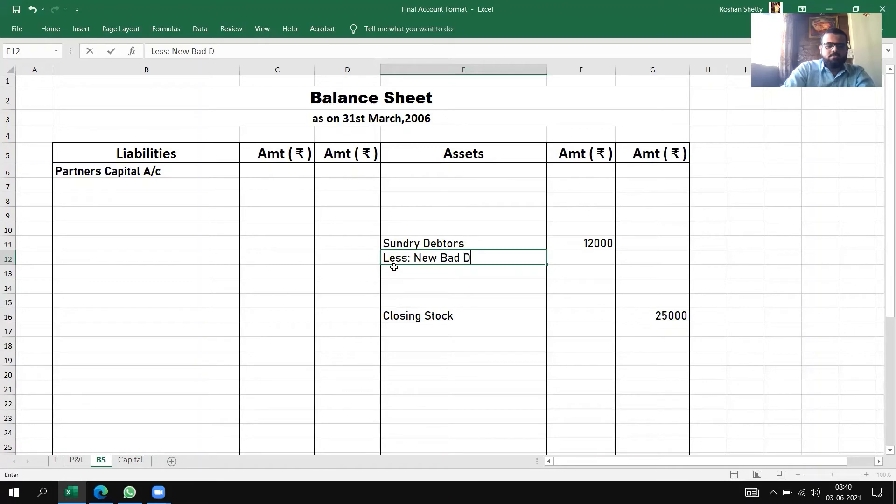
key("BackSpace")
type("bts")
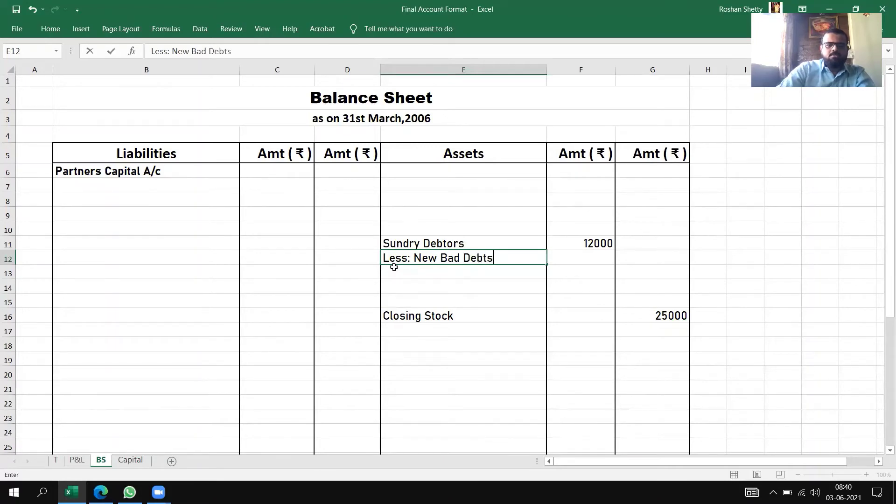
key("Tab")
key("alt+Tab")
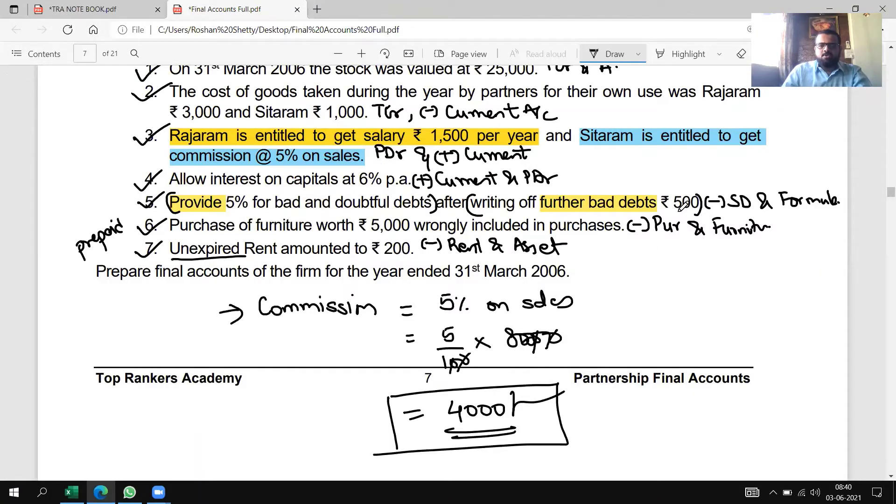
key("alt+Tab")
type("500")
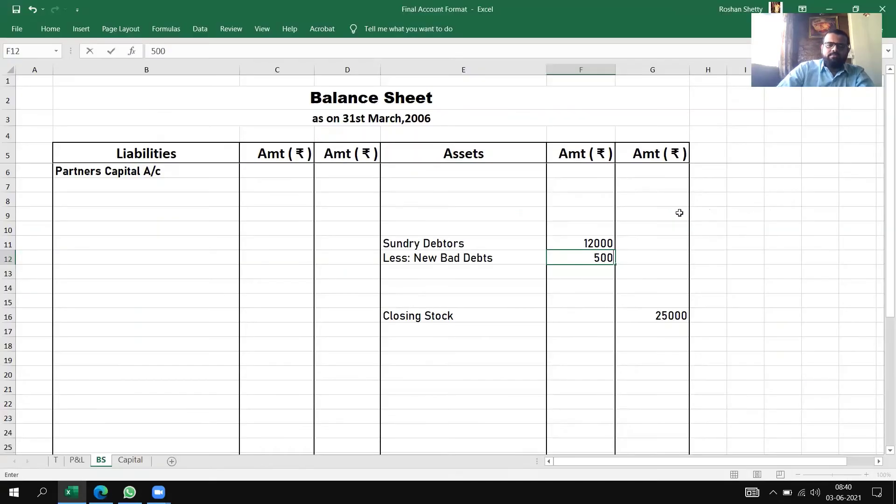
key("Return")
- Enter the debtors subtotal 11500 in F13 and add a bottom border to F12 above it
type("11500")
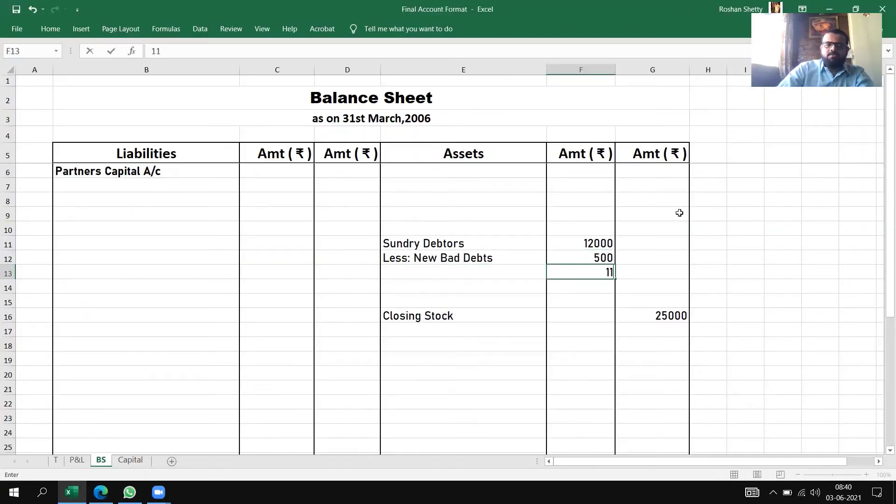
left_click(651, 295)
left_click(583, 259)
left_click(50, 28)
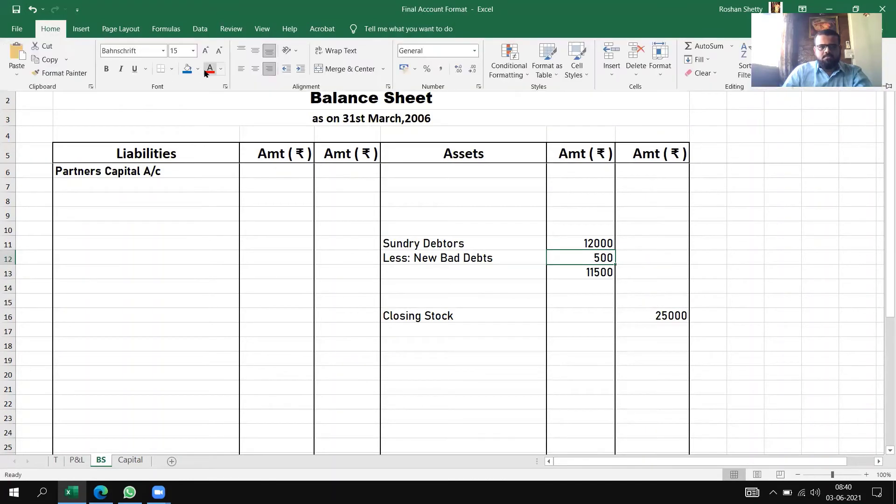
left_click(436, 279)
- Enter Less: New RDD @5% in E14, checking the provision rate in the PDF
left_click(421, 286)
type("LessL")
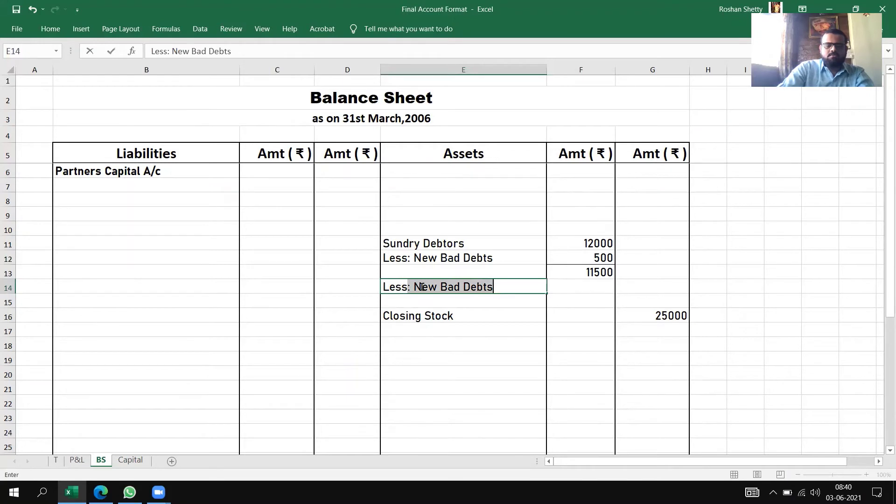
type(": ")
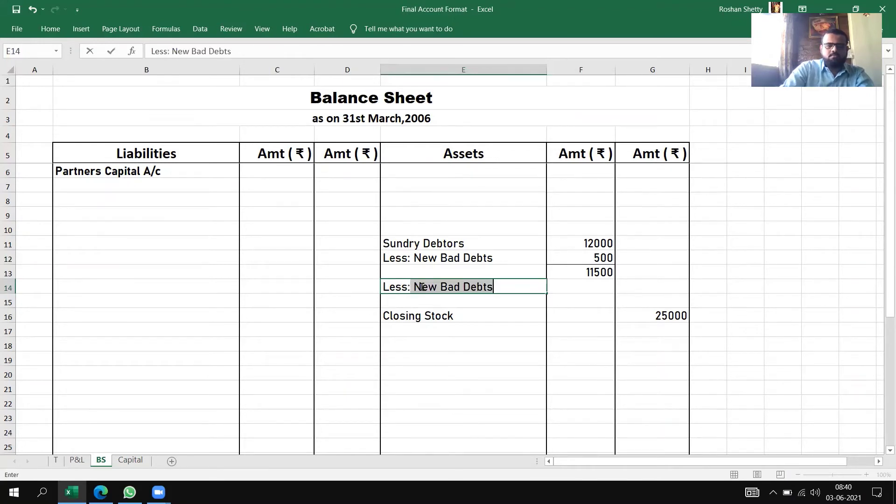
type("New RDD")
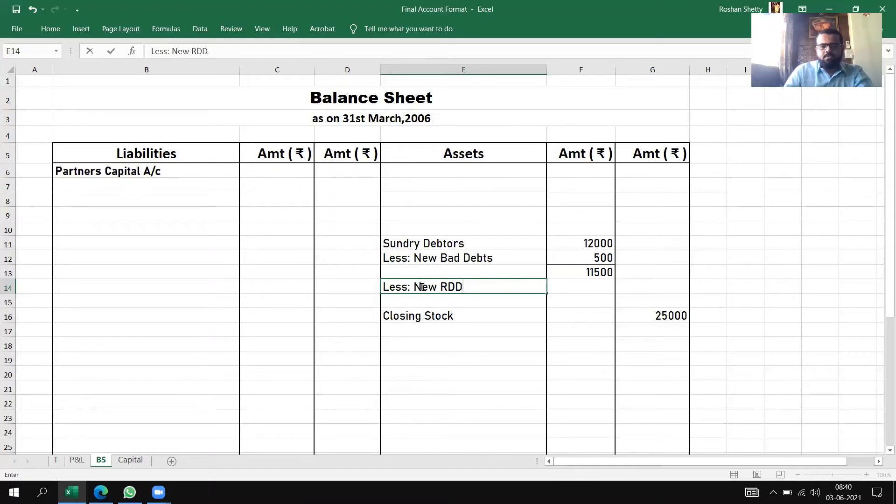
key("alt+Tab")
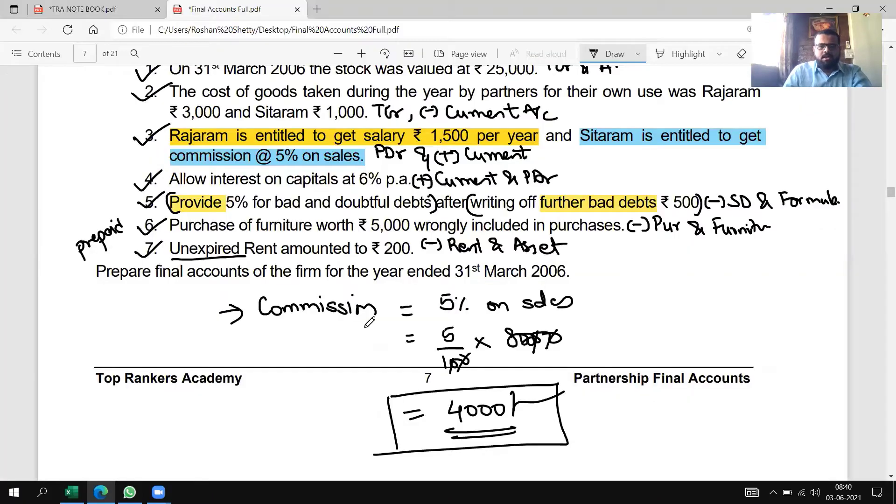
key("alt+Tab")
type("@")
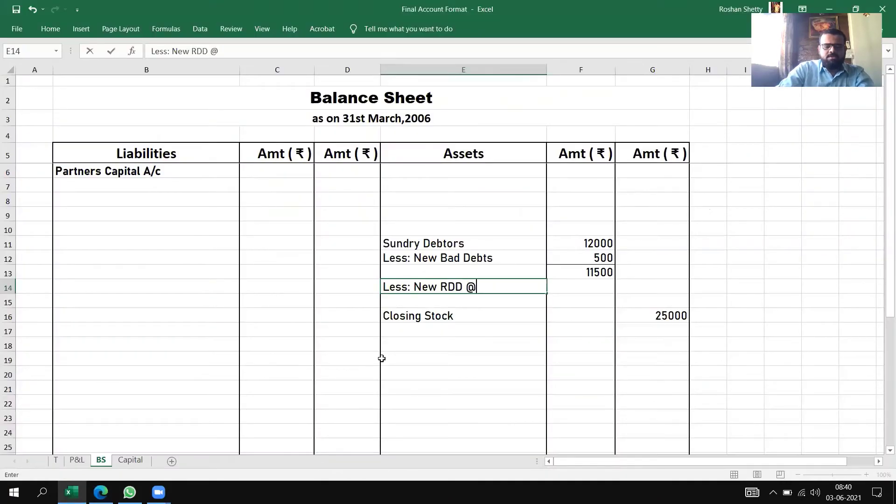
type("5%")
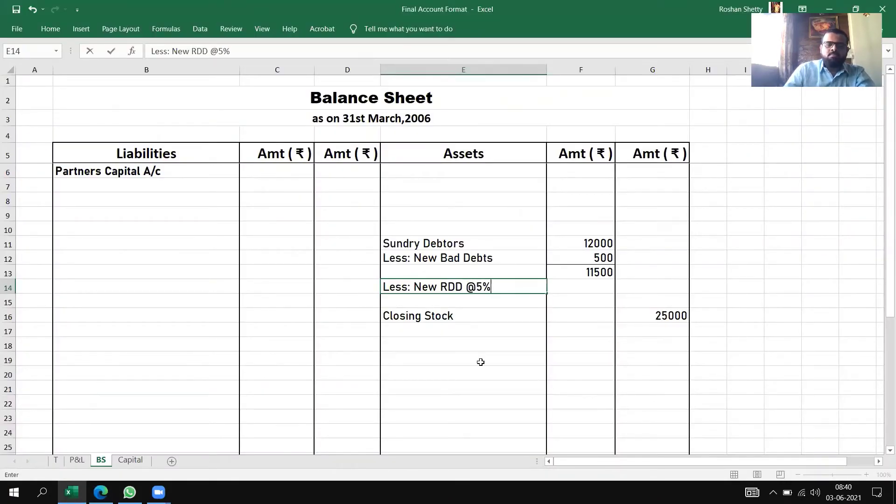
- Add a bottom border to F14, the amount cell of the new RDD line
left_click(587, 282)
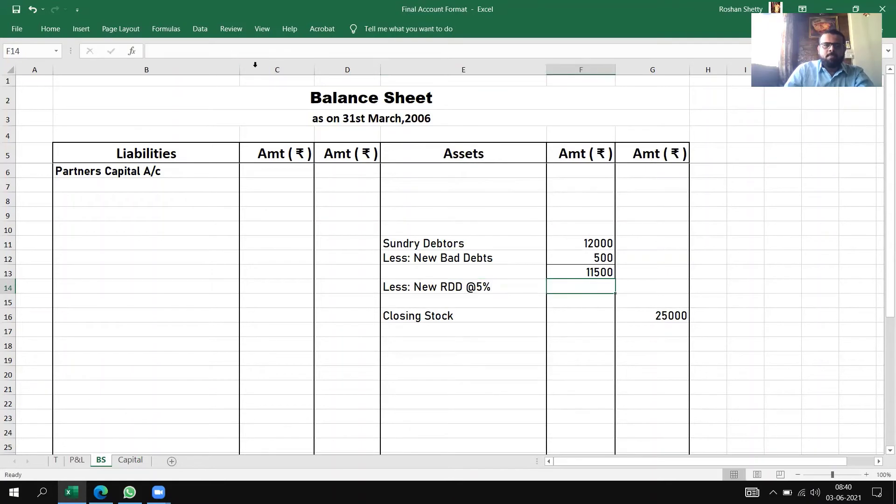
left_click(52, 30)
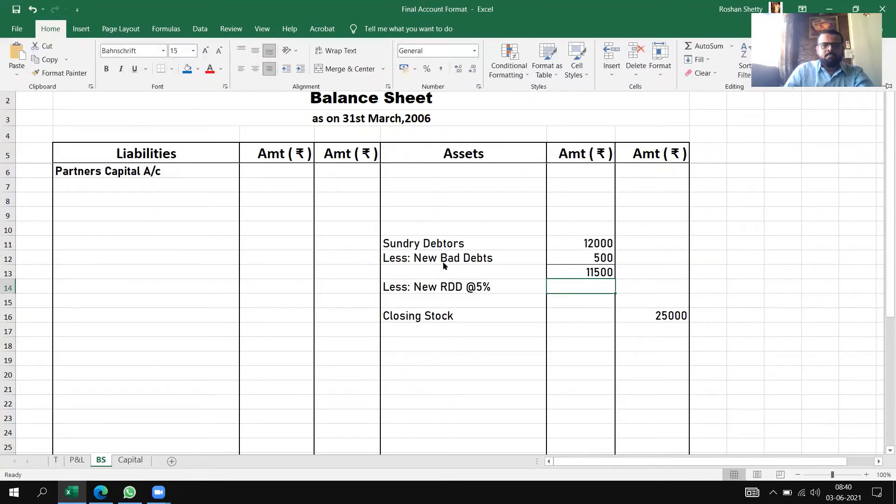
left_click(589, 286)
left_click(665, 391)
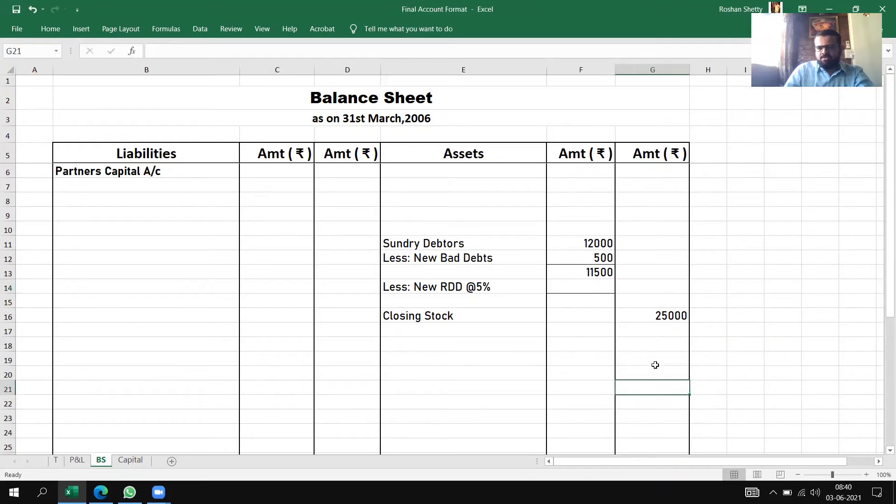
- Calculate the new RDD in F14 with the formula +11500*5/100
left_click(584, 285)
type("+11500*5/100")
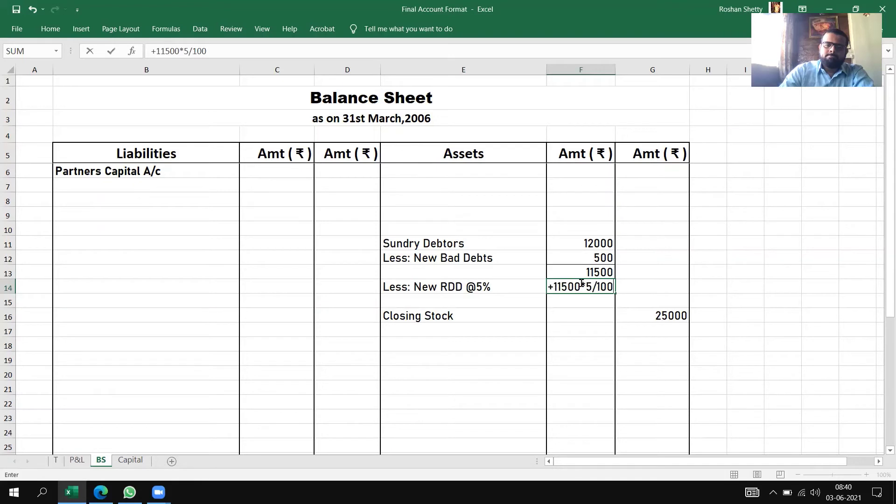
key("Return")
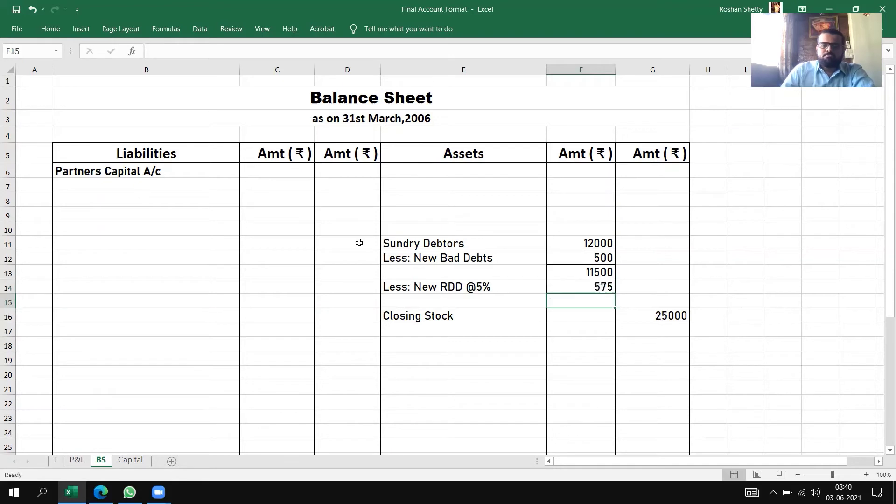
- Calculate the net debtors in G14 by subtracting F14 from F13
left_click(641, 291)
type("+")
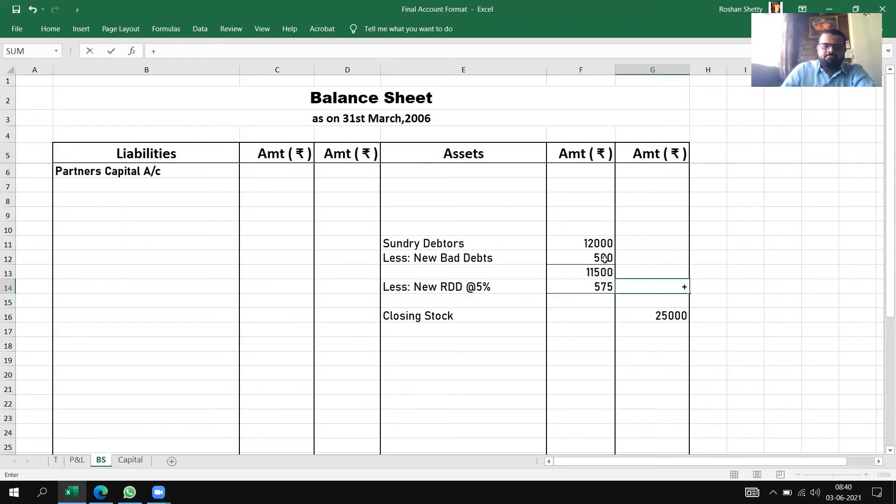
left_click(603, 272)
type("-")
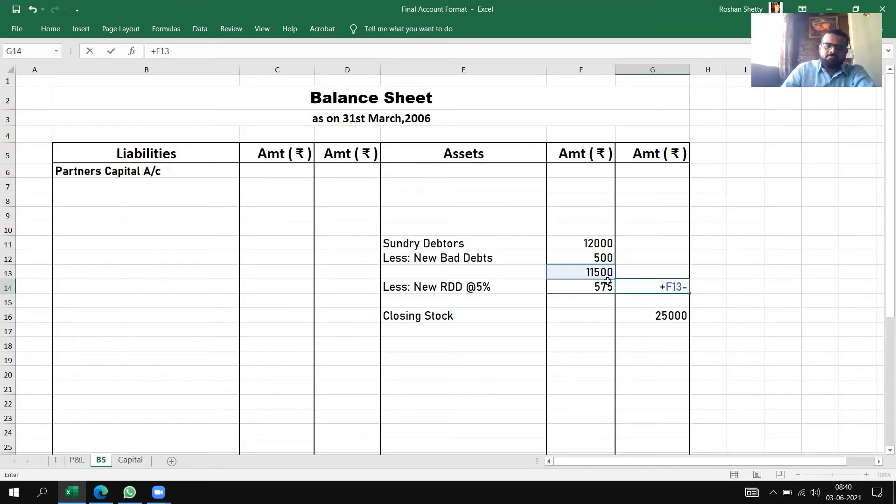
left_click(603, 286)
key("Return")
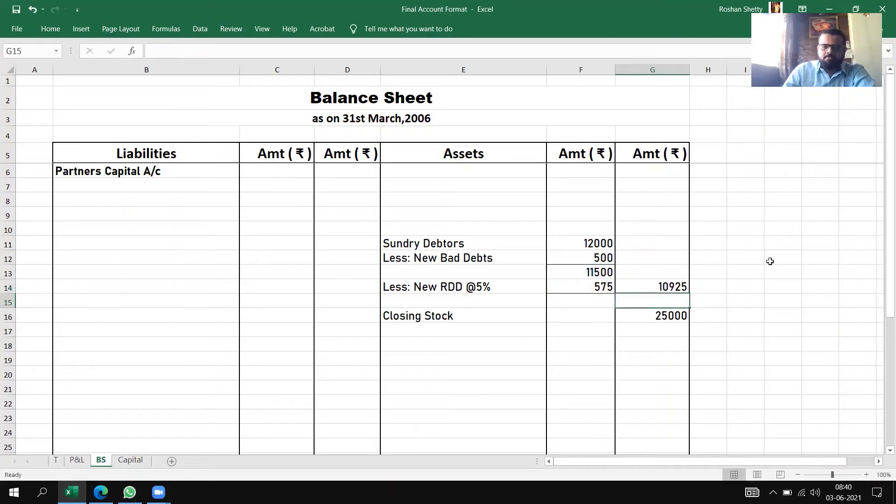
- Enter To Bad Debts in B12 on the debit side of the Profit and Loss Account
left_click(830, 260)
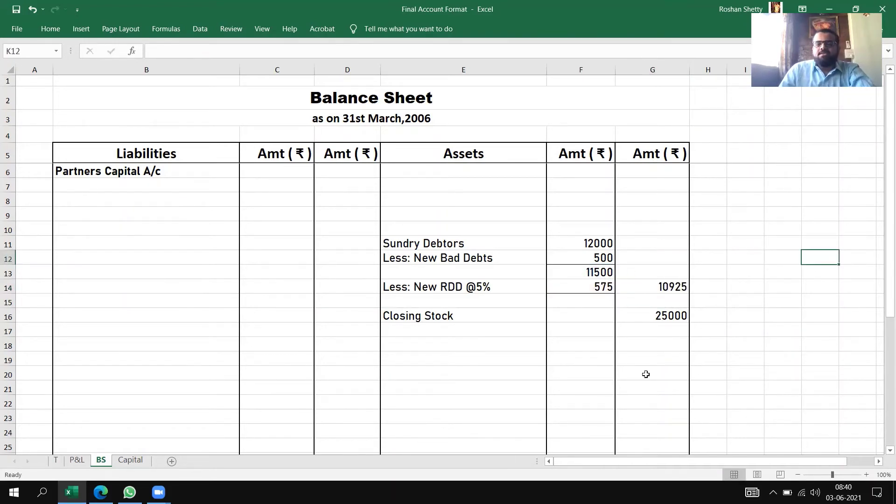
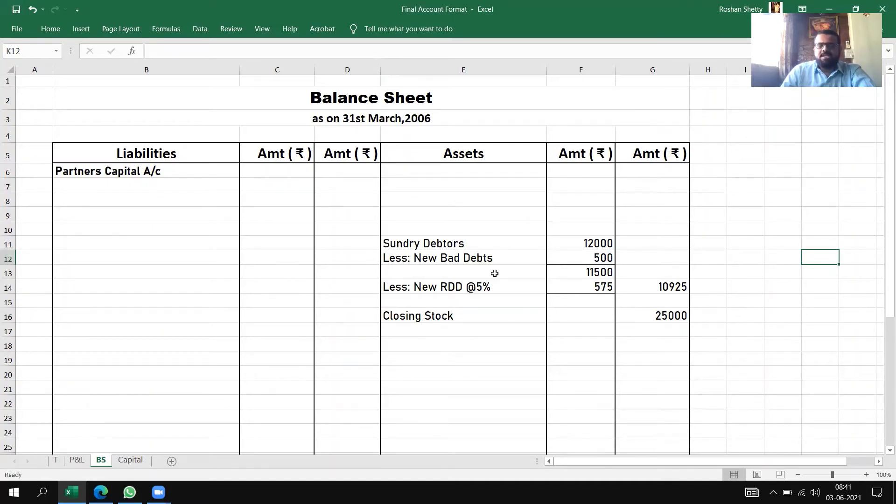
left_click(77, 461)
left_click(78, 302)
type("T")
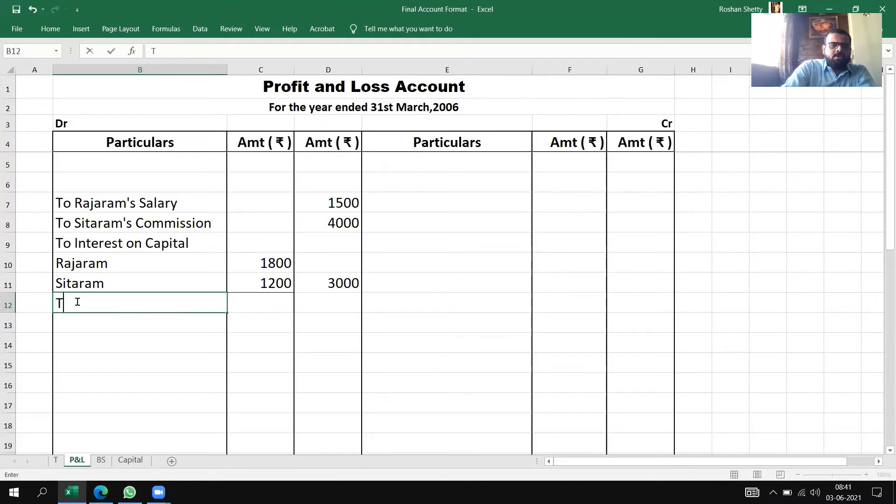
type("o Bad Debts")
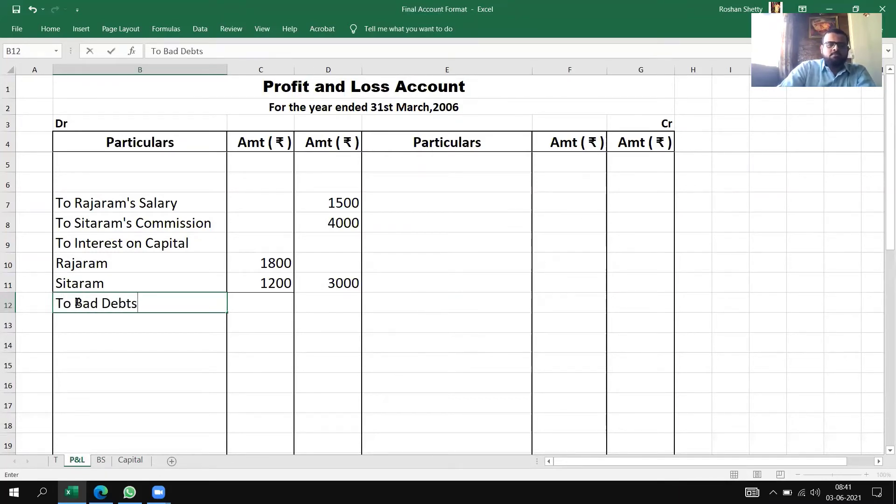
key("Return")
- Enter Add: New Bad Debts in B13 and Add: New RDD in B14 below the bad debts heading
type("Add:")
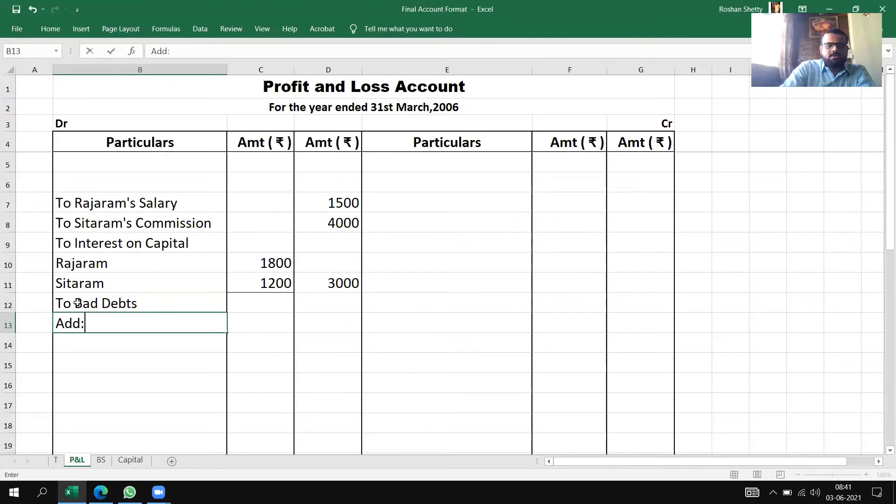
type(" New B")
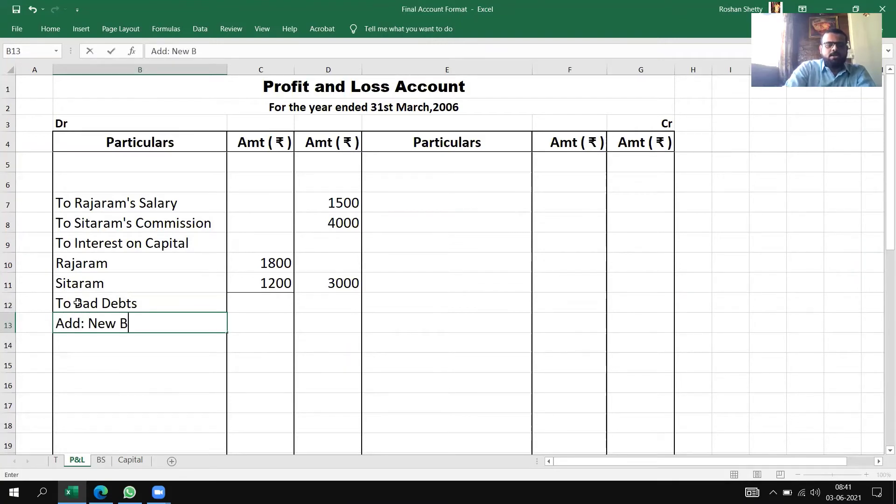
type("ad Debts")
key("Return")
type("Add: New RD")
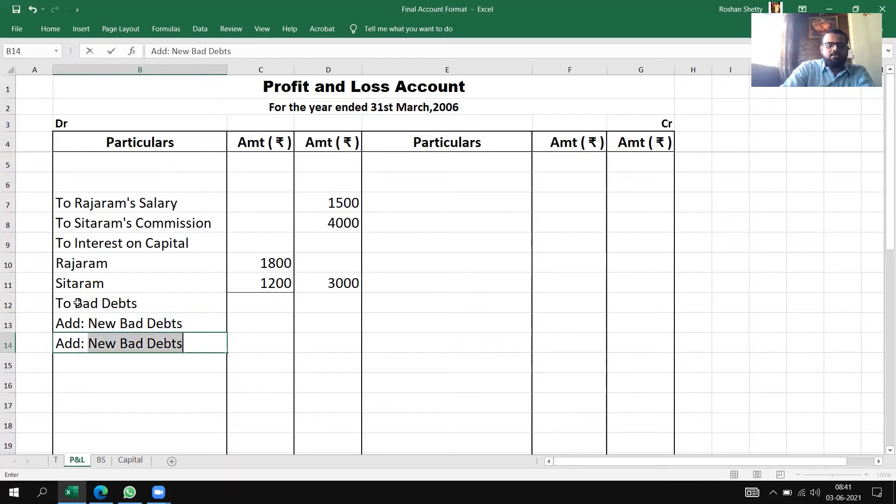
type("D")
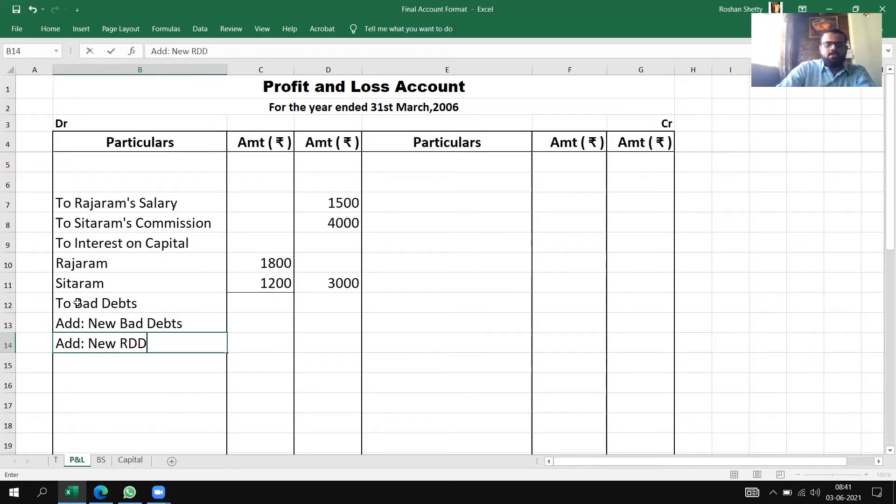
key("ctrl+Return")
- Enter Less: Old RDD in B16, leaving row 15 blank above it
left_click(77, 303)
key("Down")
key("Down")
key("Down")
key("Down")
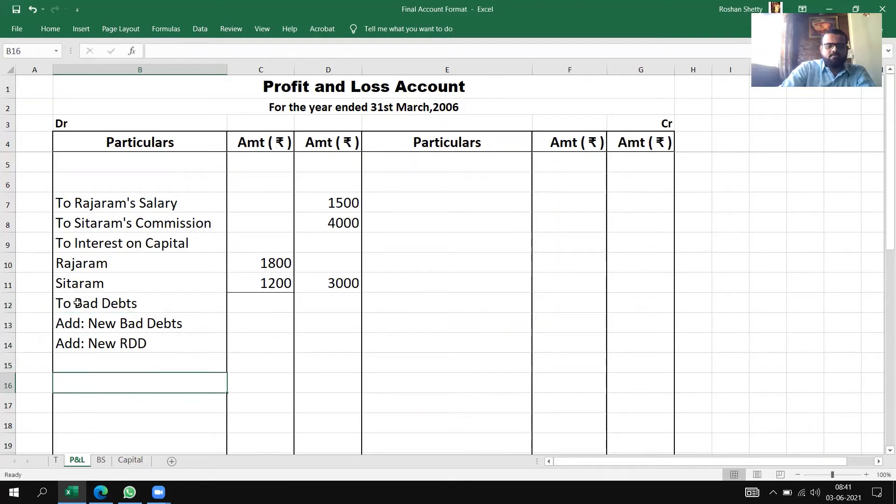
type("Less: Old RDD")
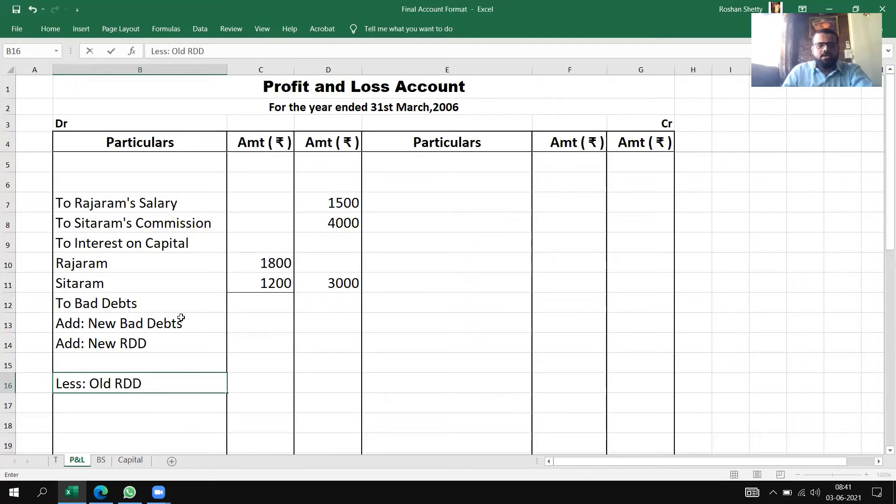
- Add bottom borders to C14 and C16, the amount cells of the new RDD and old RDD lines
left_click(238, 335)
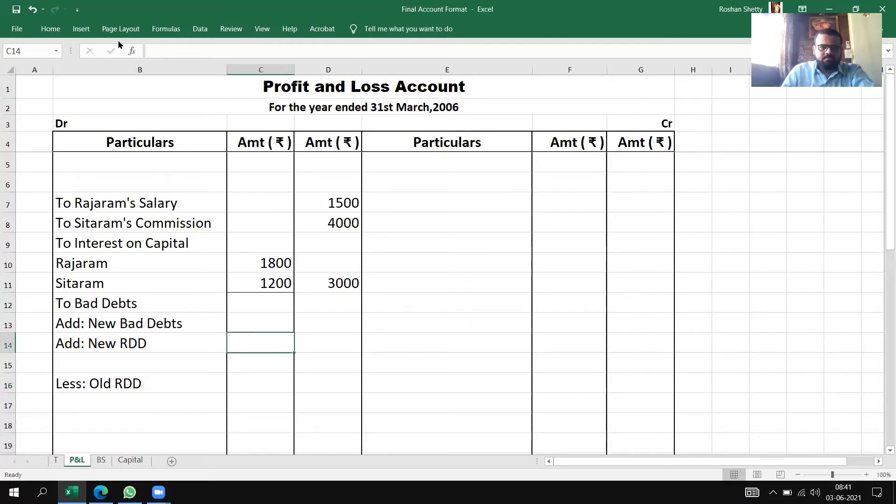
left_click(49, 27)
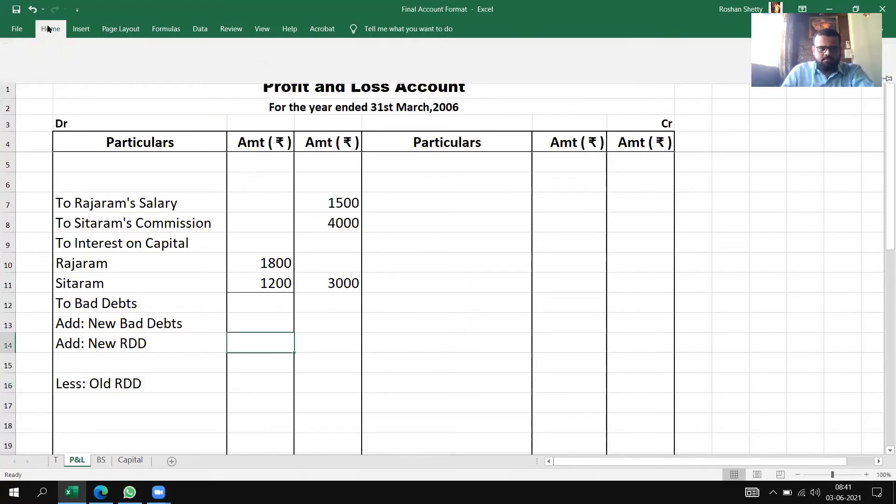
left_click(243, 384)
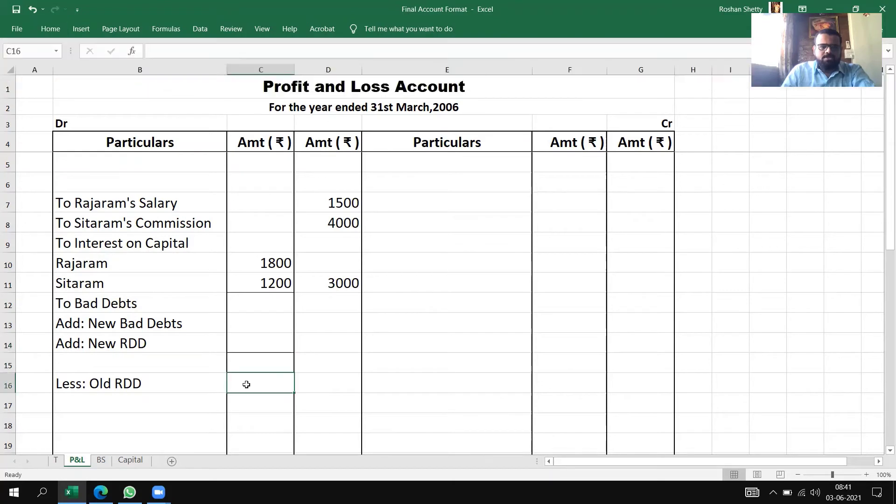
left_click(50, 29)
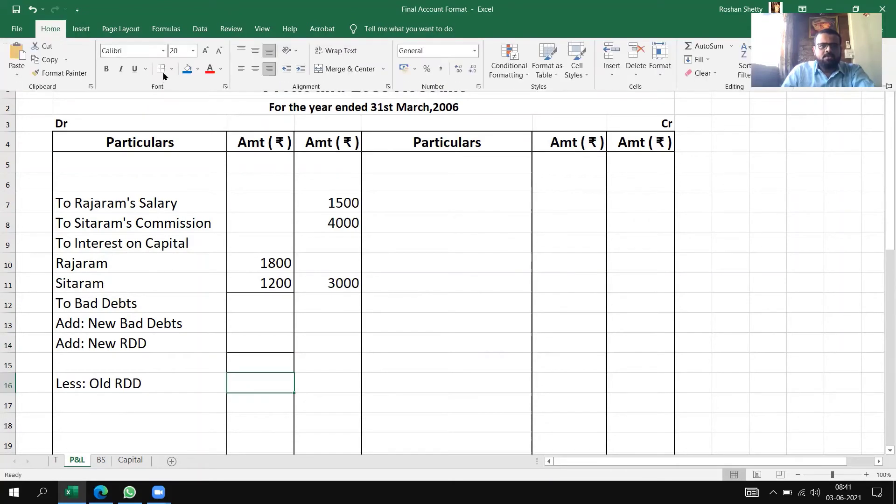
left_click(312, 317)
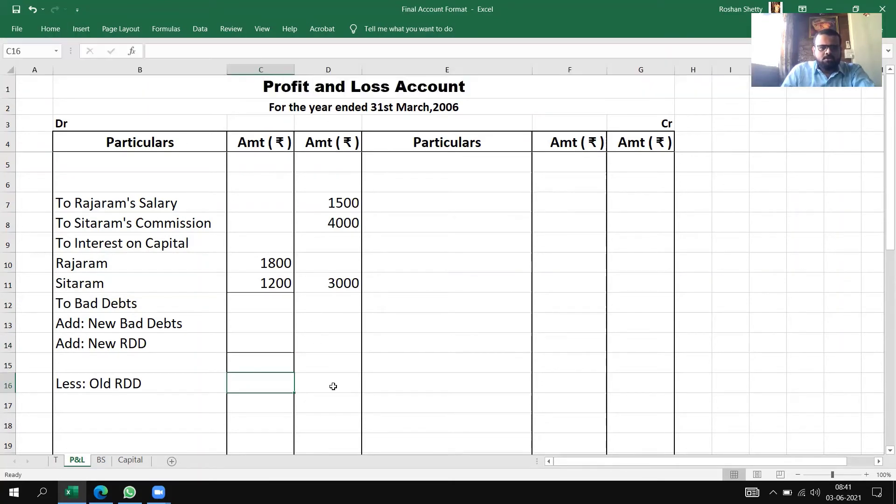
left_click(797, 474)
left_click(374, 341)
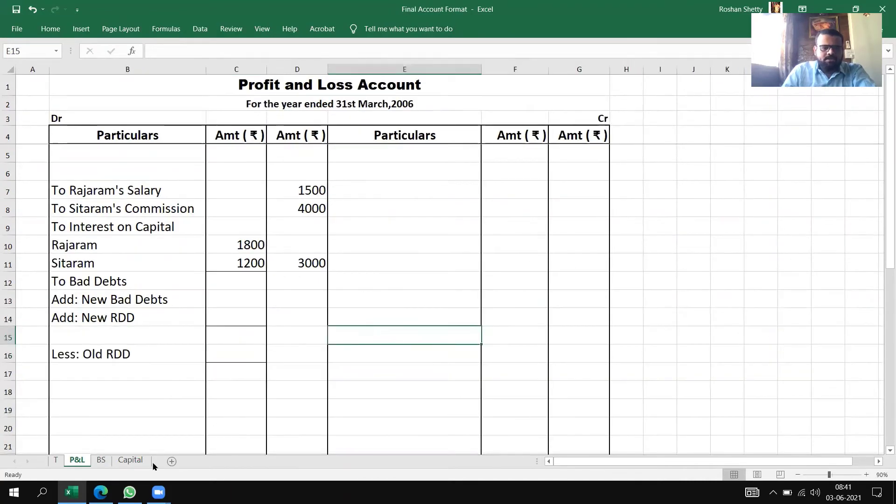
- Enter 500 for new bad debts in C13 and 575 for new RDD in C14, checking both amounts against the Balance Sheet
left_click(100, 460)
left_click(592, 258)
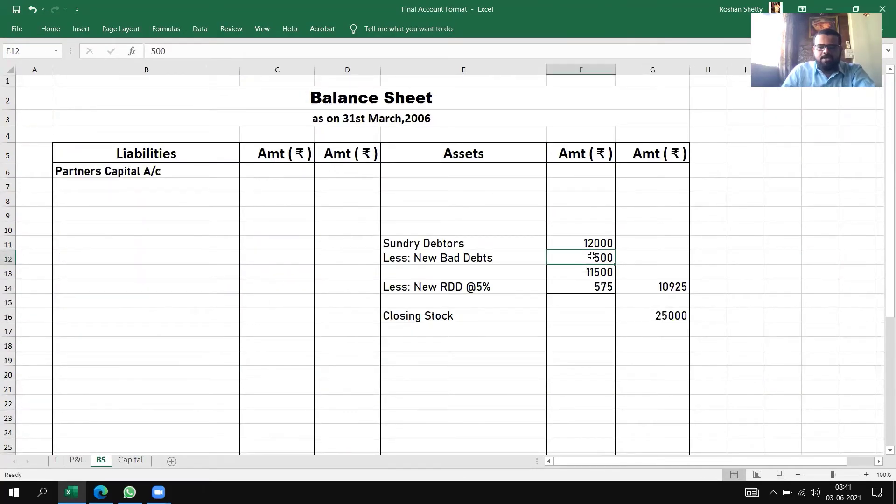
left_click(596, 290)
left_click(77, 460)
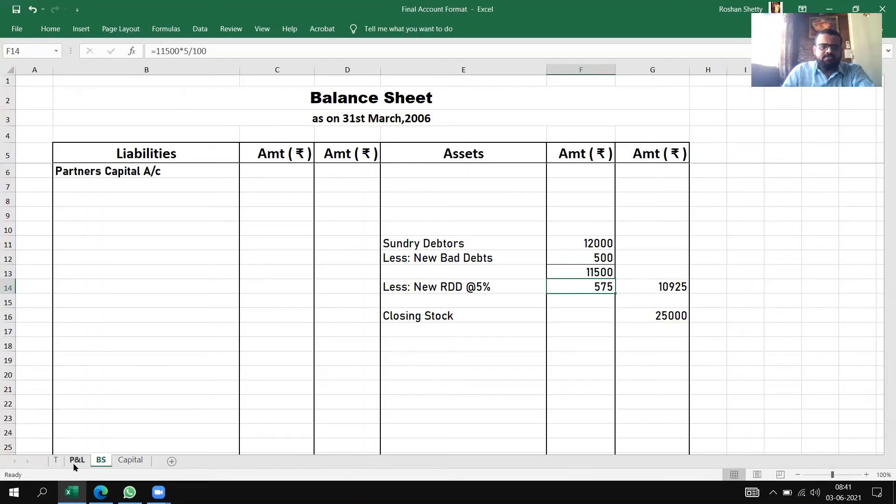
left_click(247, 307)
type("500")
key("Return")
type("575")
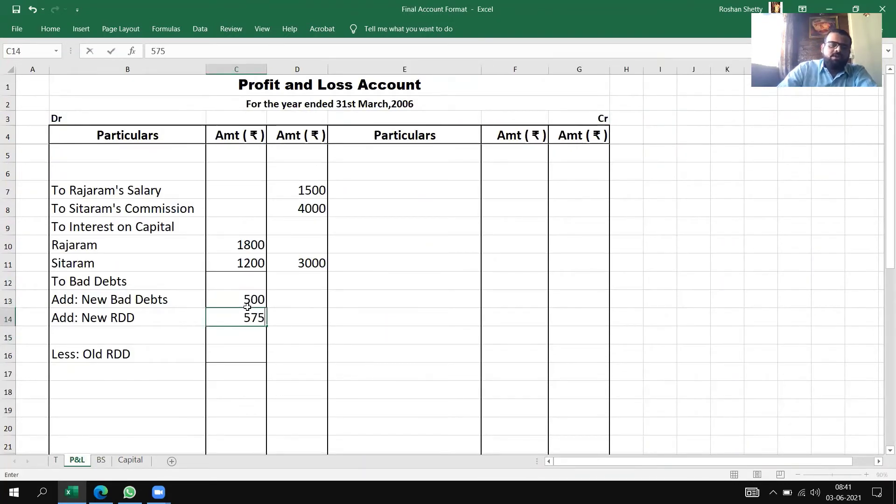
key("Return")
left_click(611, 356)
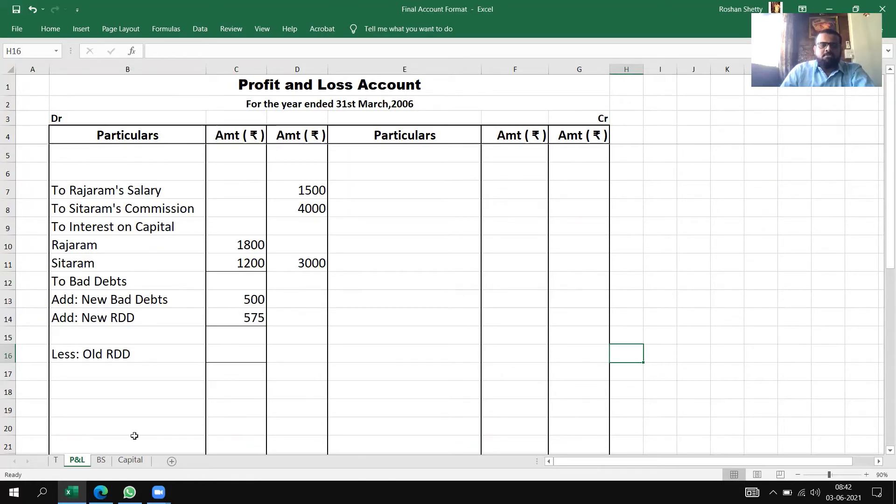
left_click(101, 460)
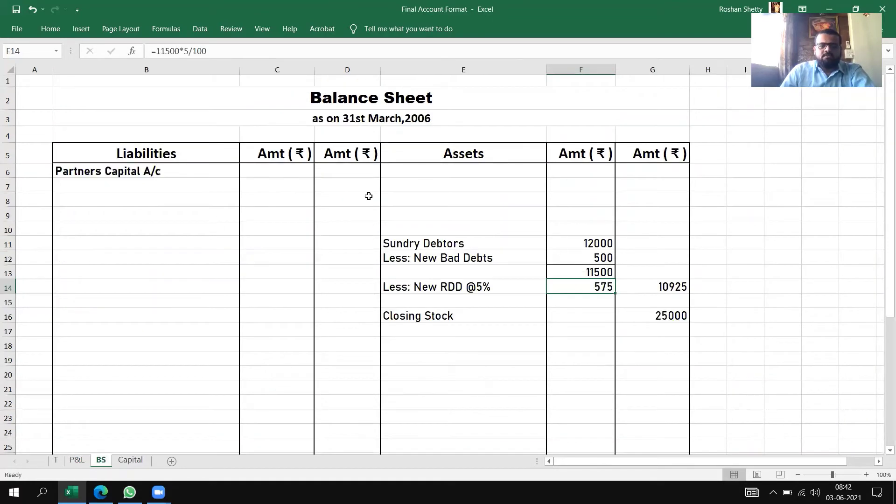
left_click(75, 460)
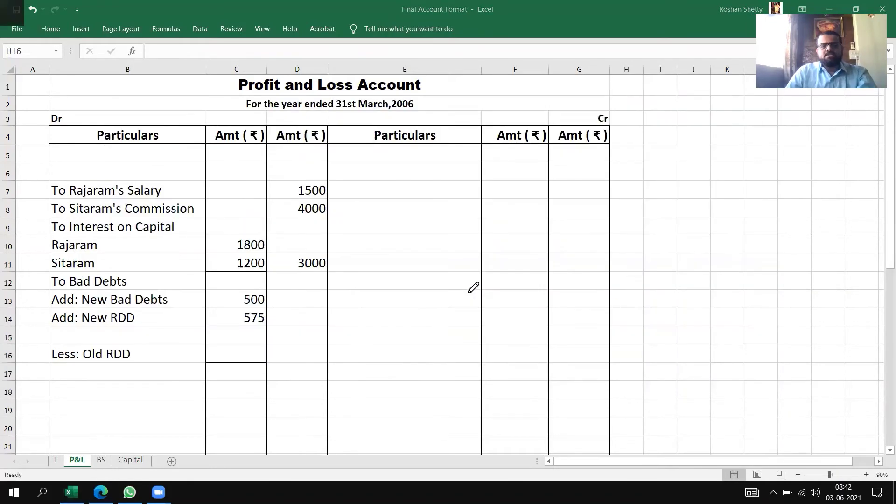
- Check the furniture adjustment in the PDF problem and enter Less: Furniture Purchased in C10 of the Trading Account
key("alt+Tab")
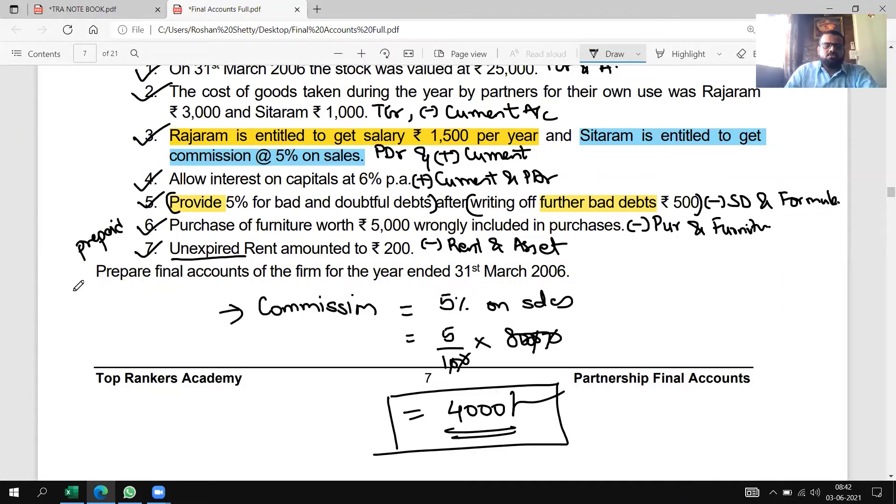
scroll(153, 260, "up", 5)
scroll(153, 260, "down", 3)
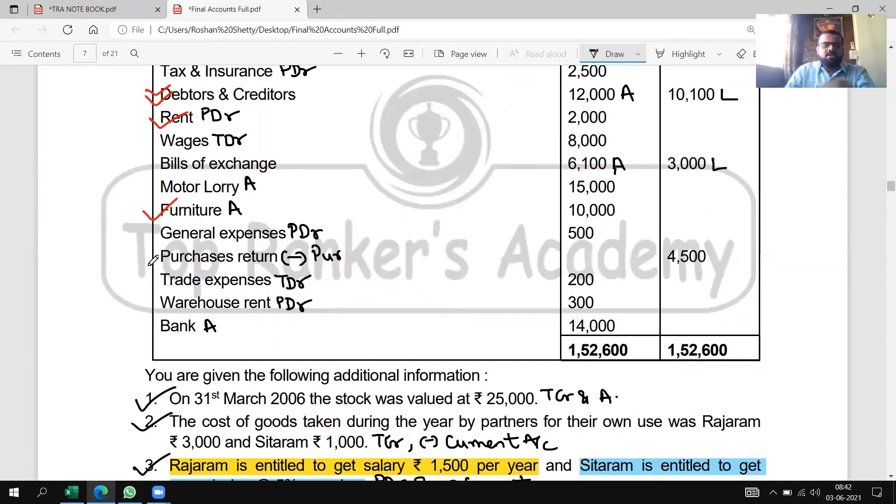
key("alt+Tab")
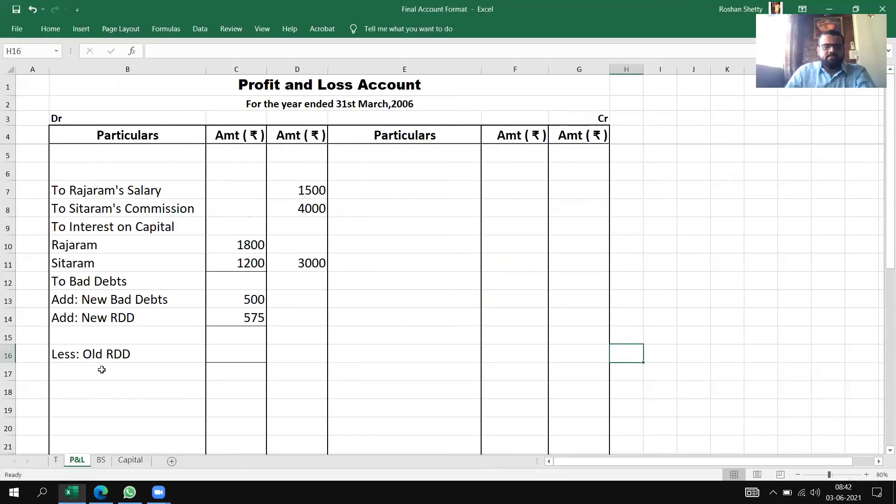
left_click(58, 461)
left_click(138, 268)
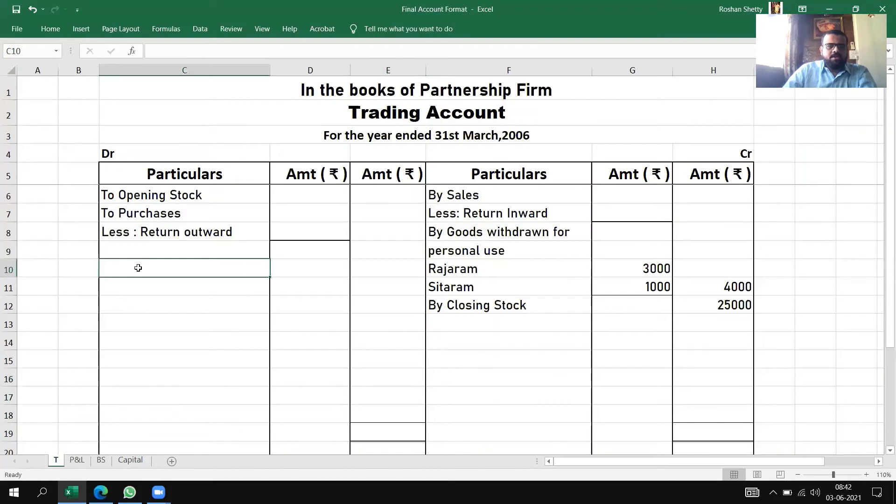
type("Les")
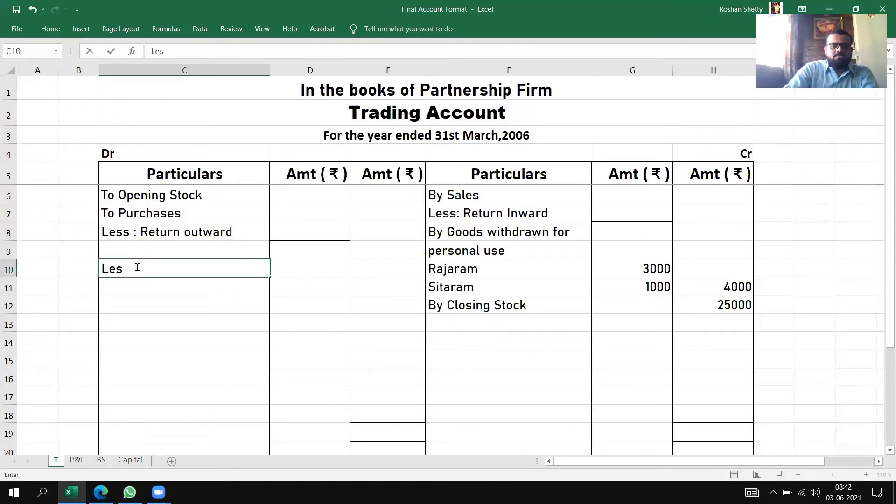
type("s:")
key("BackSpace")
type("s: Fur")
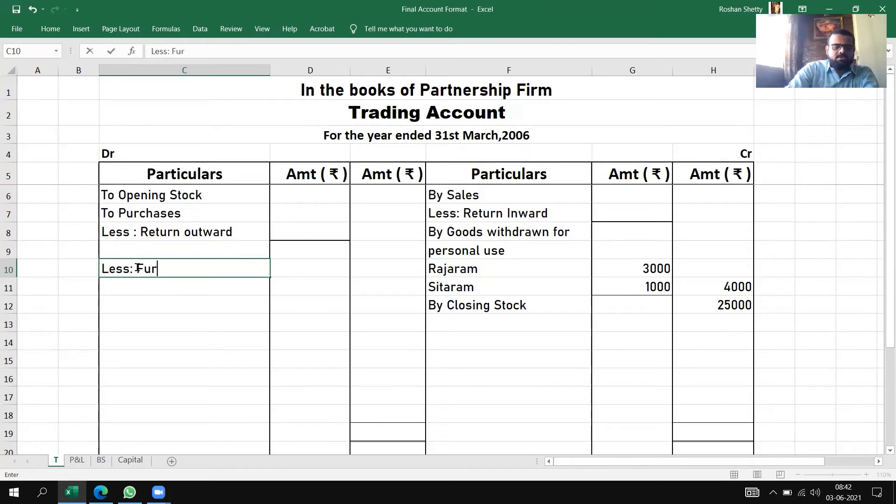
type("niture Purchased")
key("Tab")
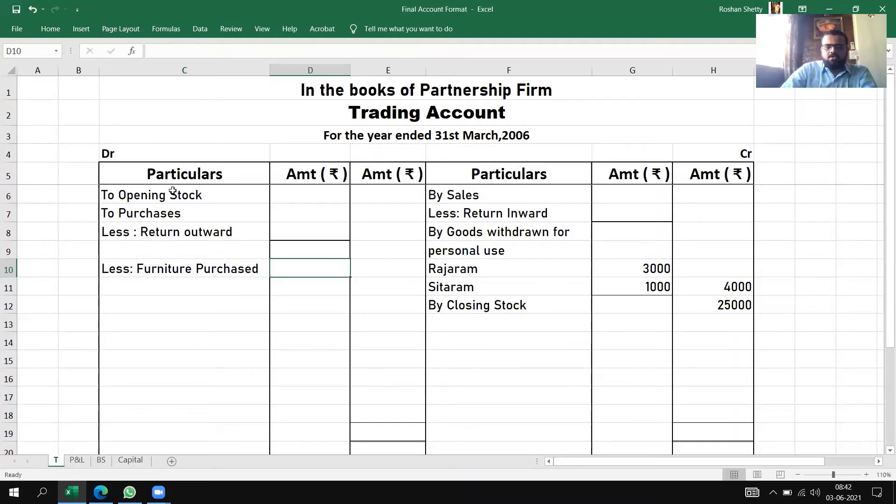
- Enter 5000 in D10 for the furniture purchased and add a bottom border to that cell
type("5000")
key("Return")
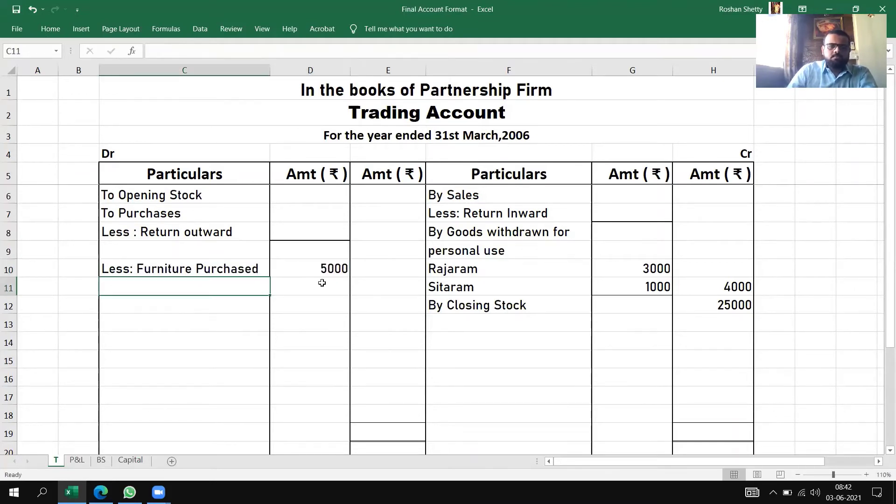
left_click(330, 269)
left_click(50, 29)
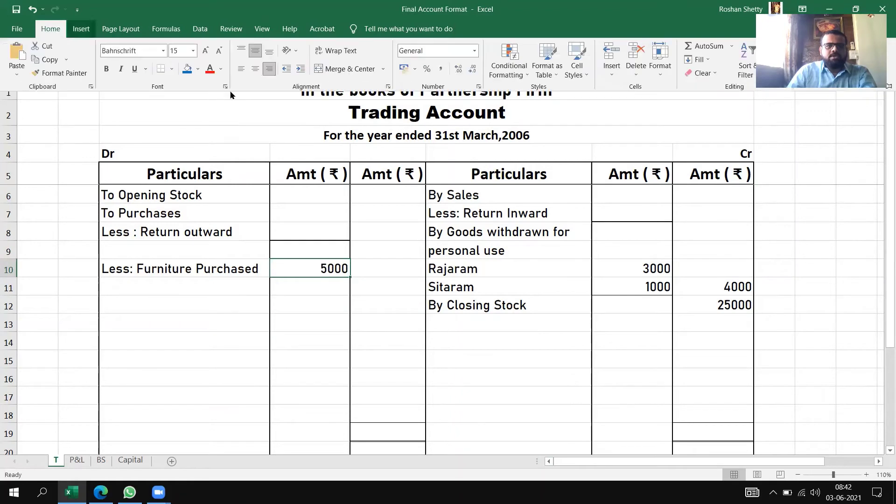
left_click(161, 69)
left_click(370, 295)
left_click(370, 300)
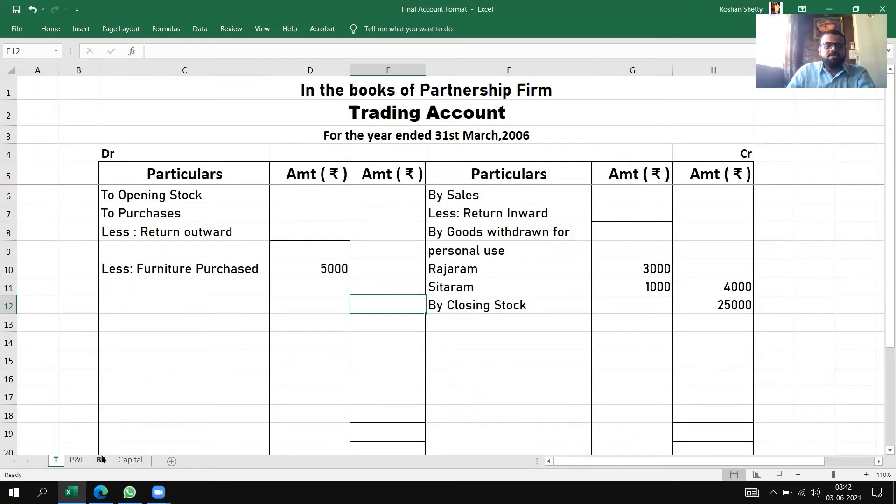
- Check the furniture balance in the PDF trial balance and enter Furniture with 10000 in E6 and F6 of the Balance Sheet
key("alt+Tab")
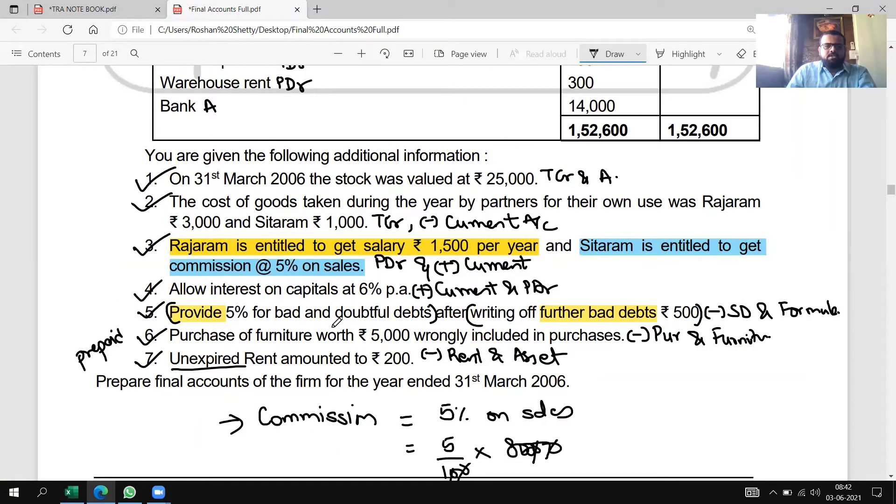
scroll(337, 322, "up", 5)
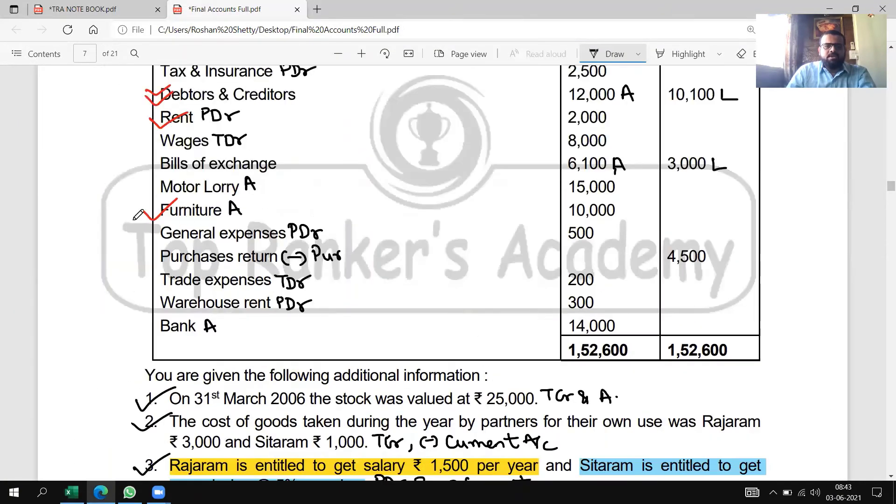
scroll(246, 260, "down", 4)
key("alt+Tab")
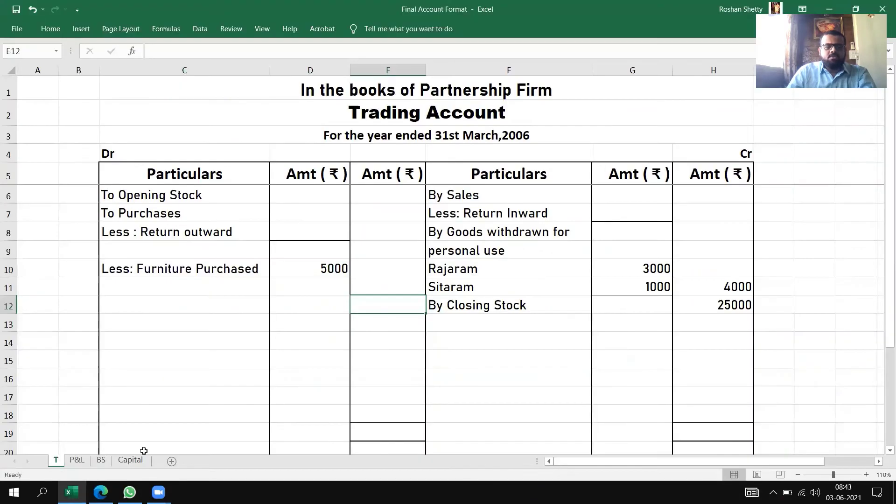
left_click(102, 460)
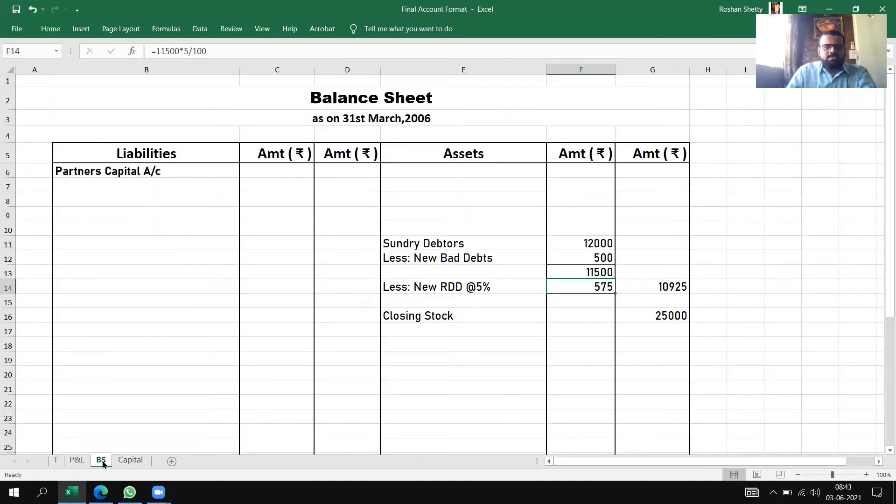
left_click(419, 176)
type("Furniture")
key("Tab")
type("10000")
key("Return")
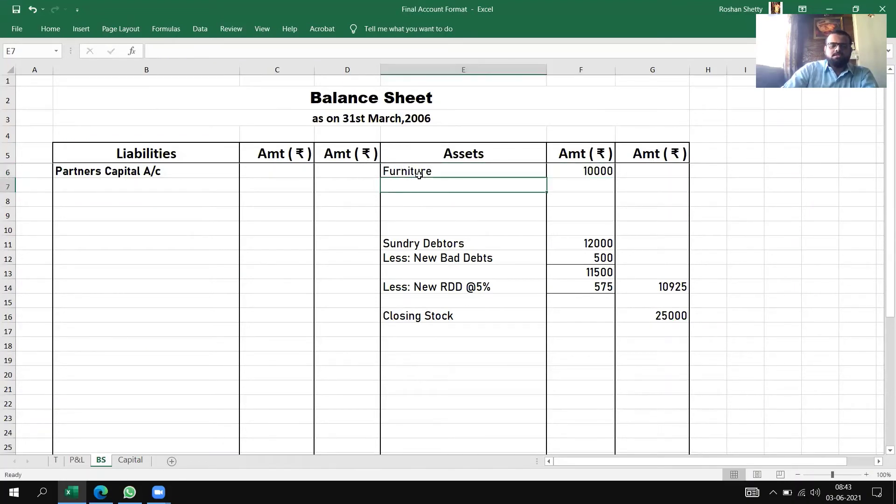
- Enter Add: Purchased in E7 with 5000 in F7 beneath the Furniture line
type("Add: Purc")
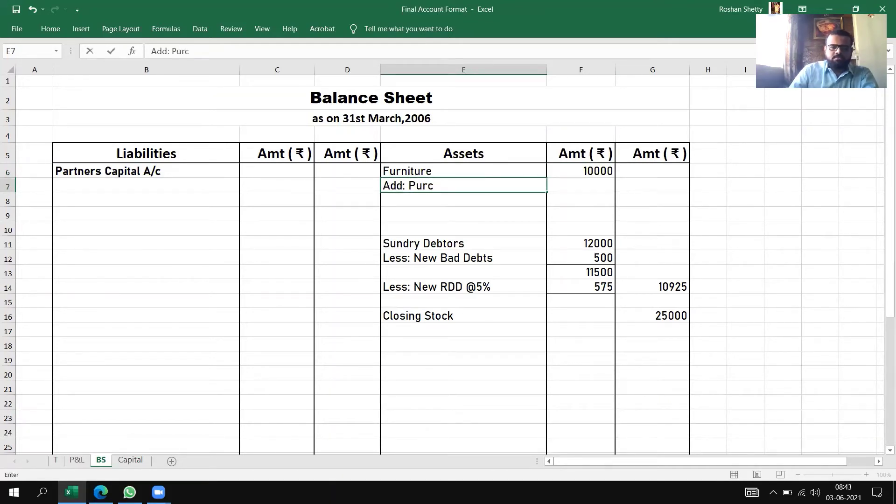
type("hased")
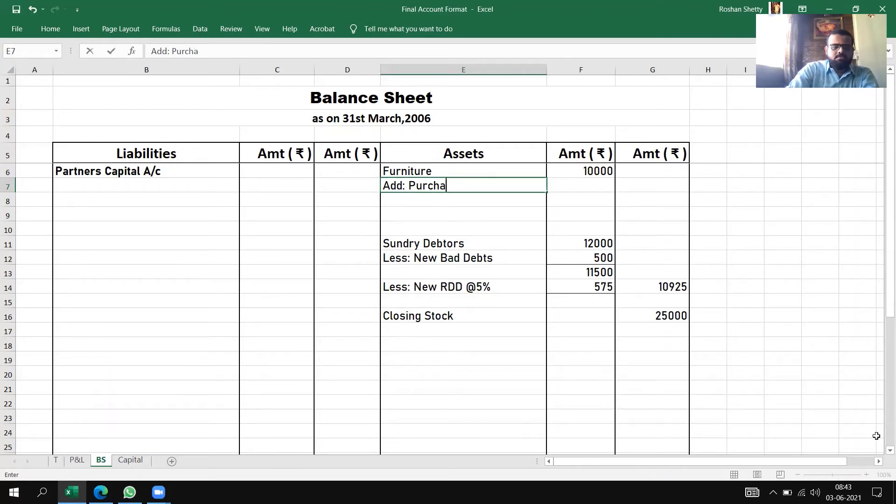
key("Tab")
type("5000")
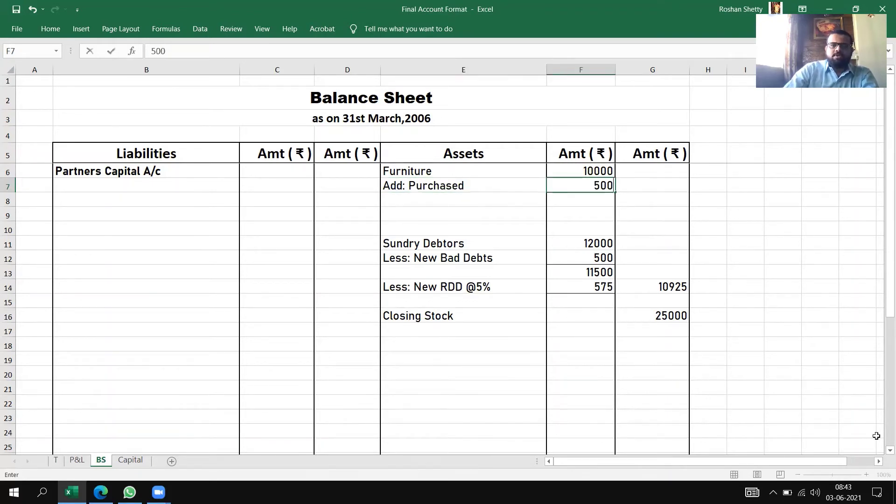
- Add a bottom border to F7, the amount cell of the purchased furniture line
left_click(51, 28)
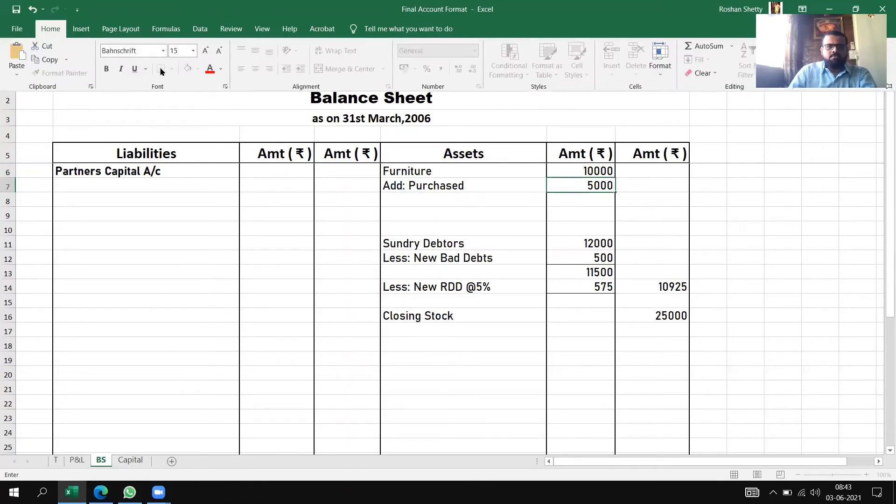
left_click(568, 317)
left_click(609, 212)
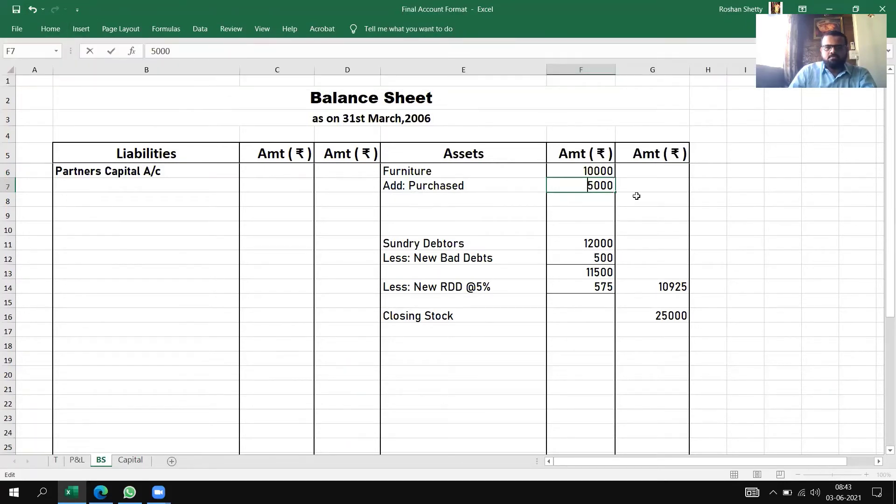
left_click(653, 183)
left_click(600, 189)
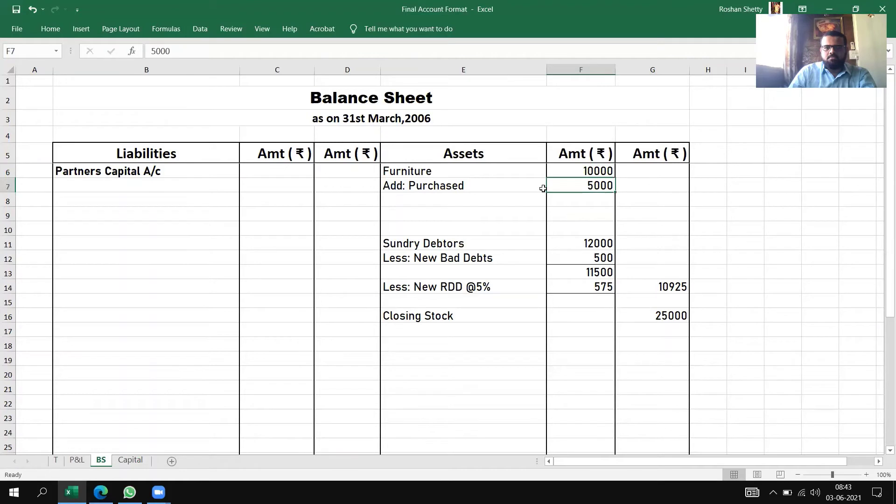
left_click(51, 29)
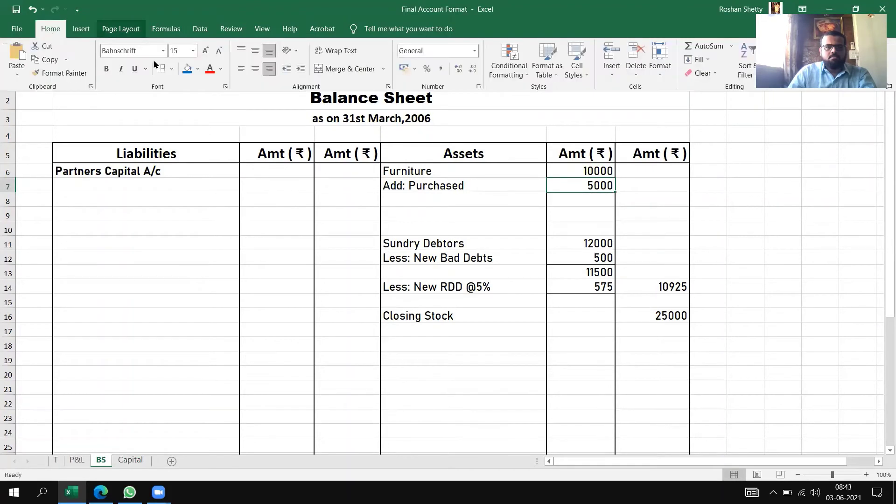
- Enter 15000 in G7 as the total furniture amount on the Assets side
left_click(658, 182)
type("15000")
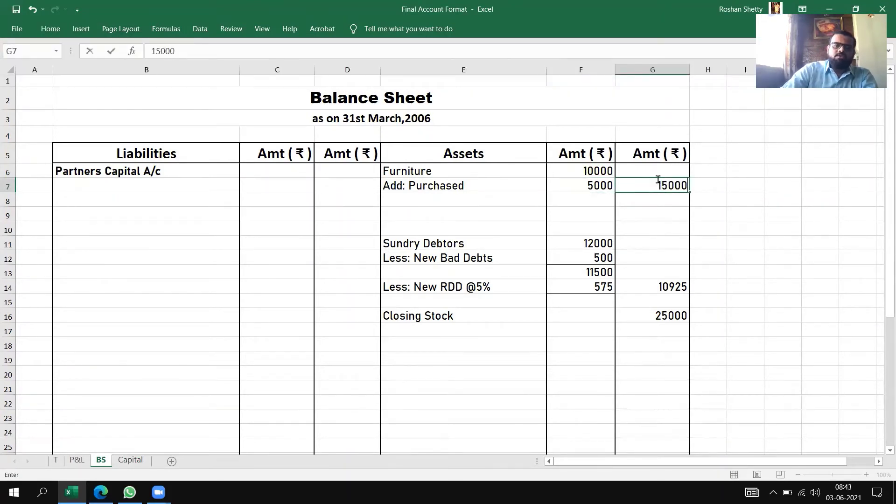
key("Return")
left_click(788, 273)
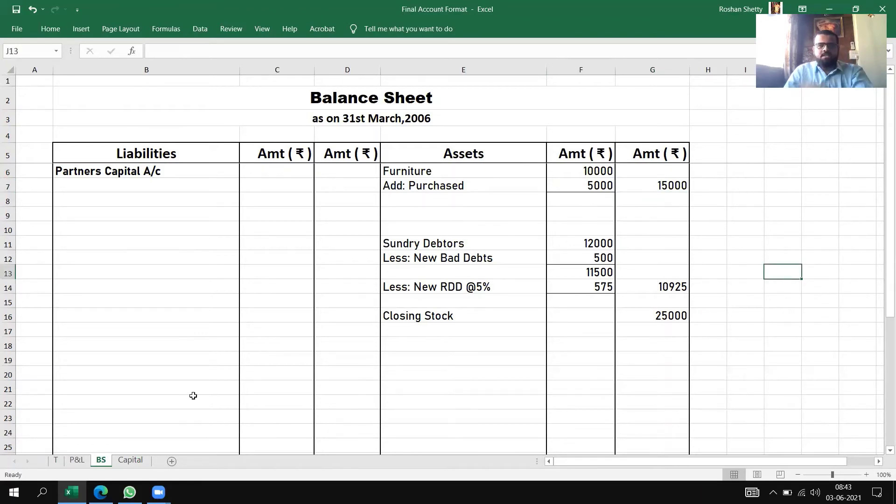
- Review the furniture adjustment's two effects in the Trading Account and the Balance Sheet
left_click(76, 460)
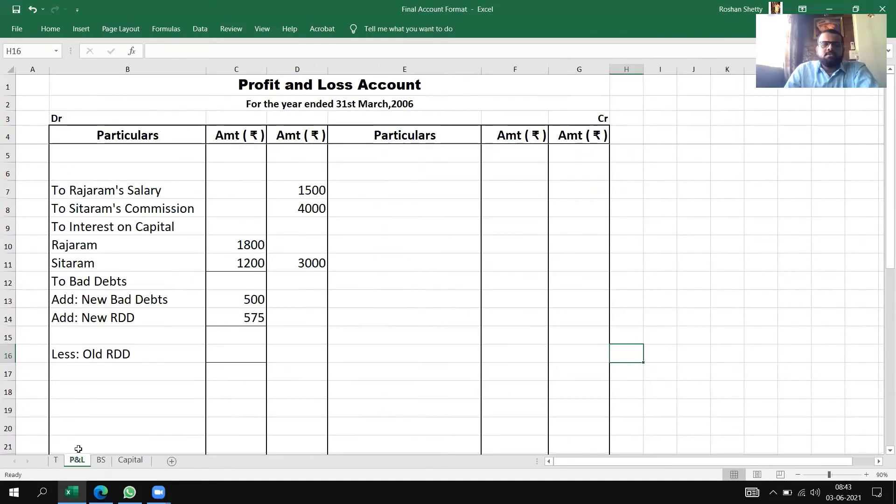
left_click(57, 461)
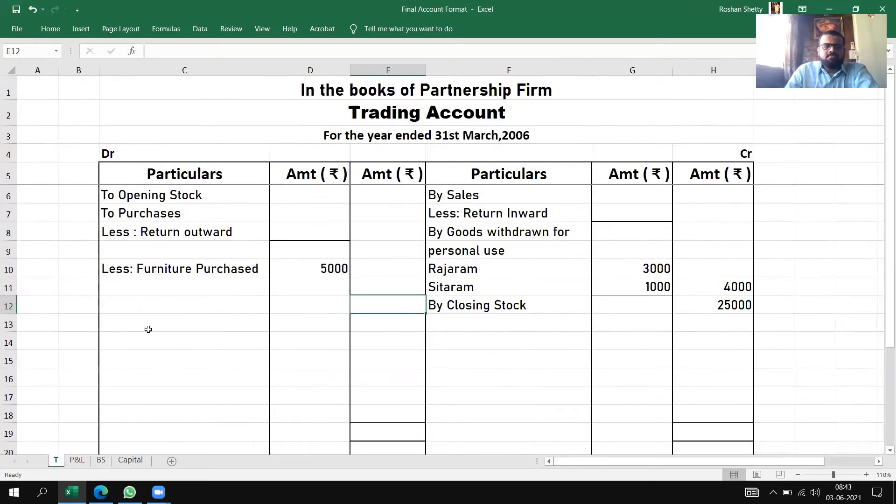
left_click(100, 461)
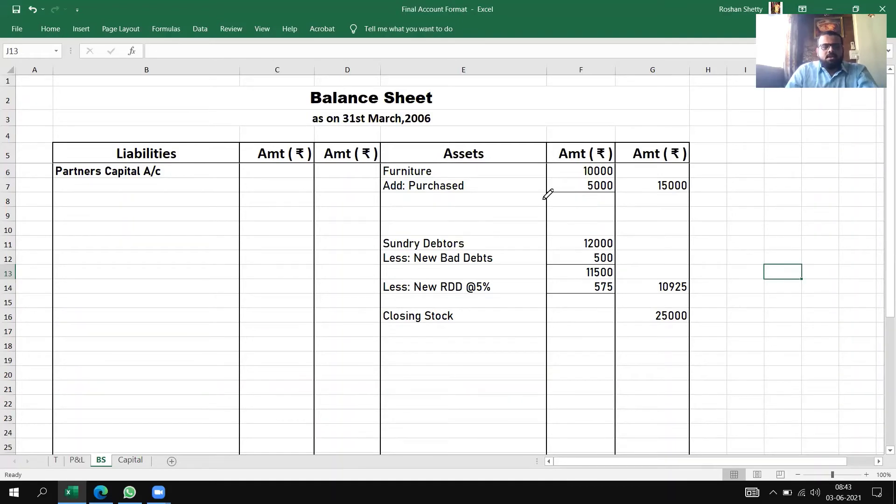
- Check the rent balance and unexpired rent adjustment in the PDF problem and start a new "To" line in B17 of the Profit and Loss Account
key("alt+Tab")
scroll(576, 163, "down", 1)
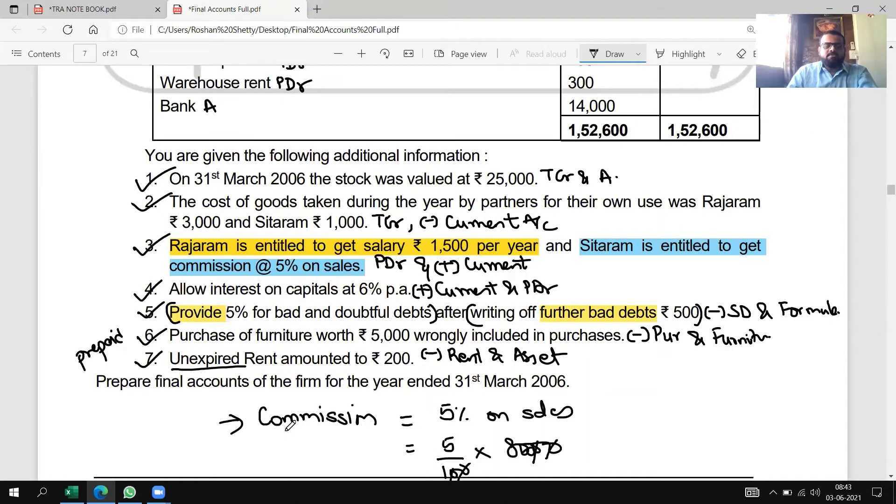
scroll(257, 372, "up", 1)
scroll(257, 372, "up", 4)
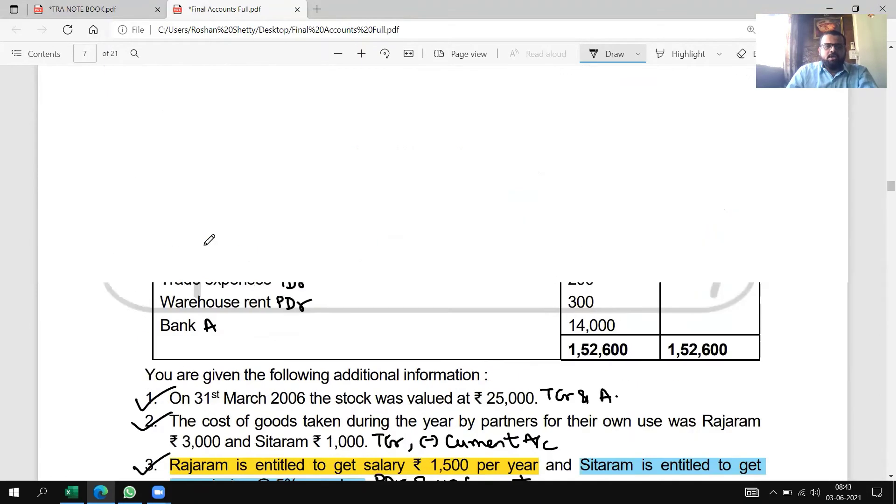
scroll(502, 267, "down", 7)
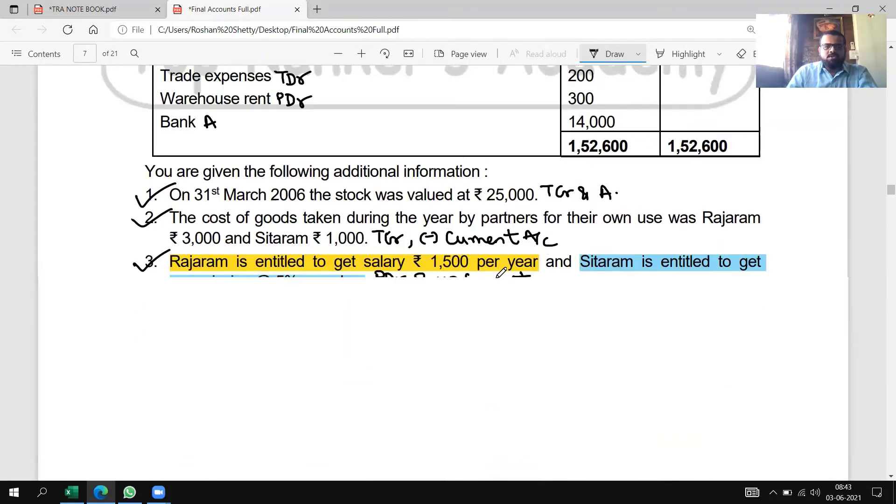
key("alt+Tab")
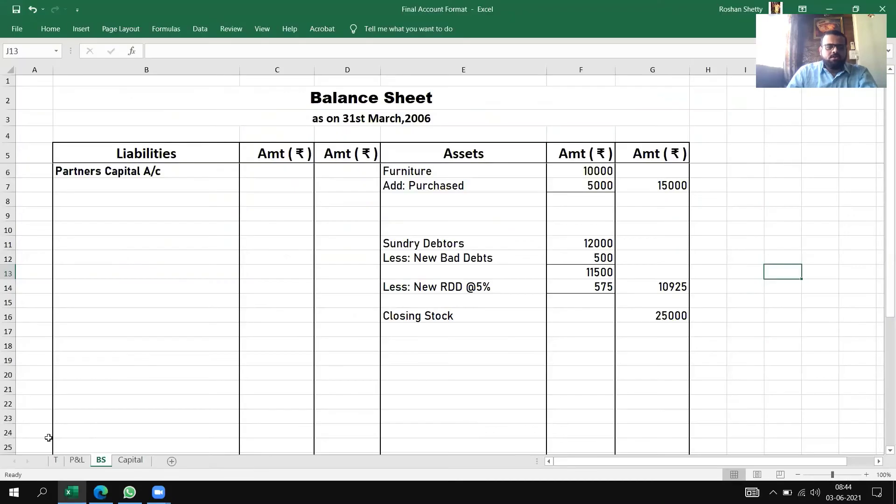
left_click(77, 460)
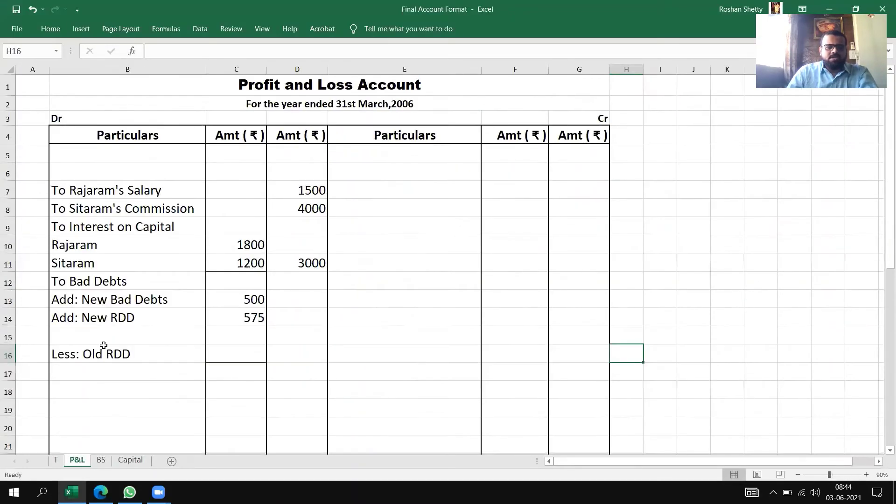
left_click(84, 369)
type("To ")
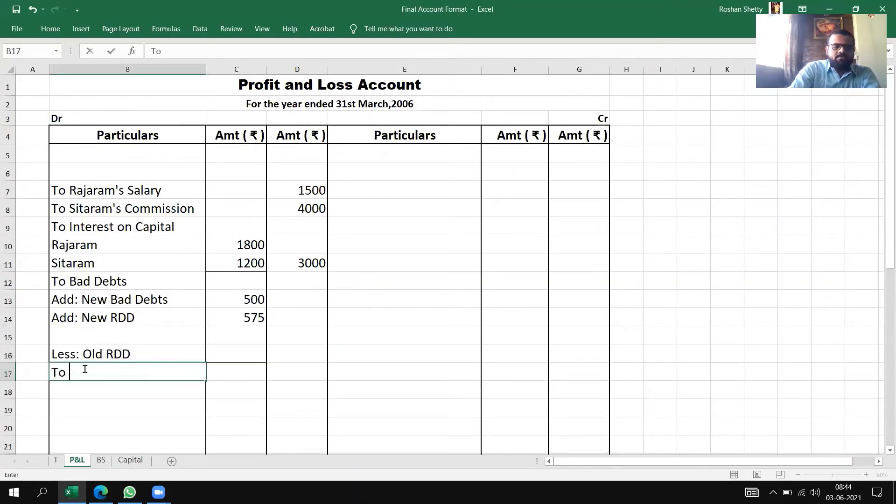
- Complete the To Rent entry in row 17 of the Profit and Loss Account with an inner-column amount of 2000
type("Rent")
key("Tab")
type("2")
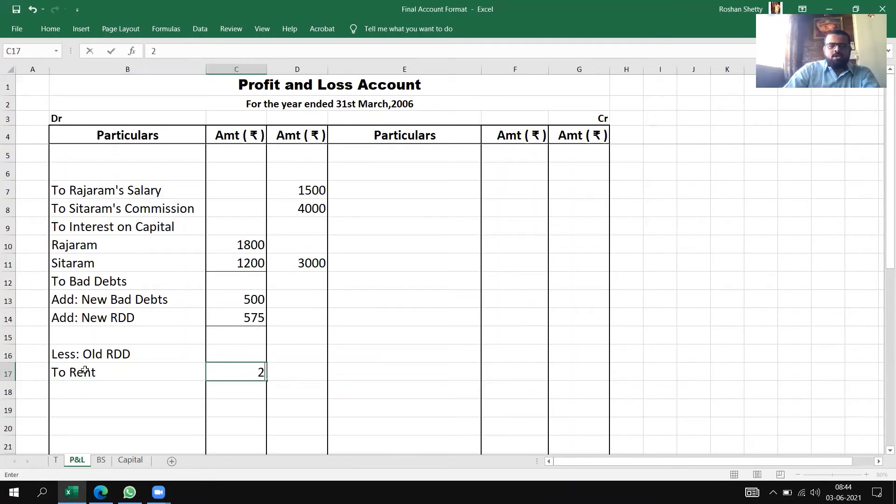
type("000")
key("Return")
- Add a Less: Prepaid line below To Rent with 200 in the inner column and 1800 in the outer amount column
type("Less")
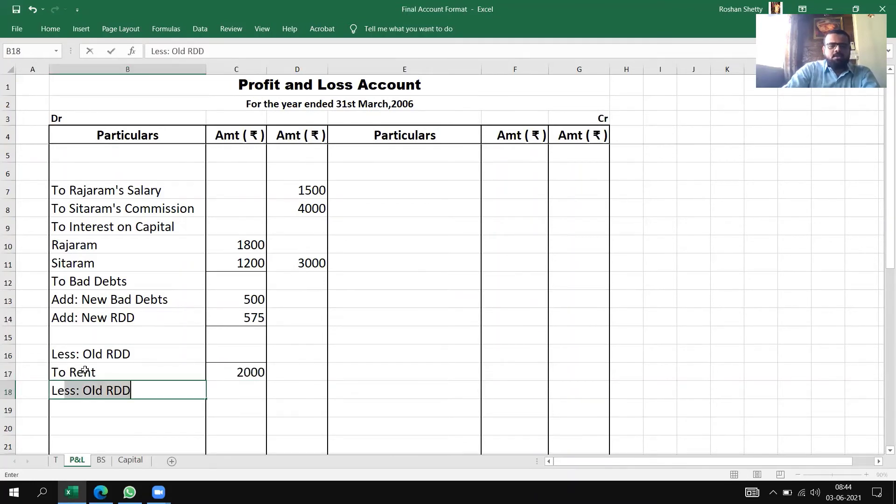
type(": Prepaid")
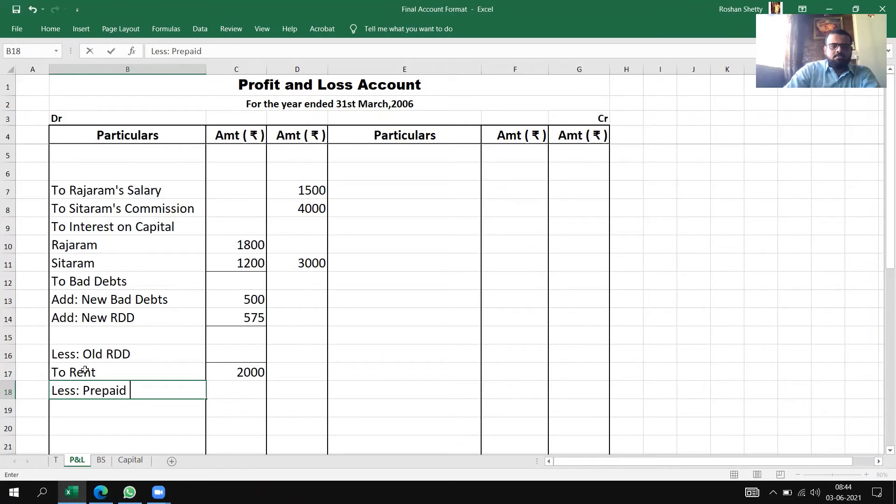
key("Tab")
type("200")
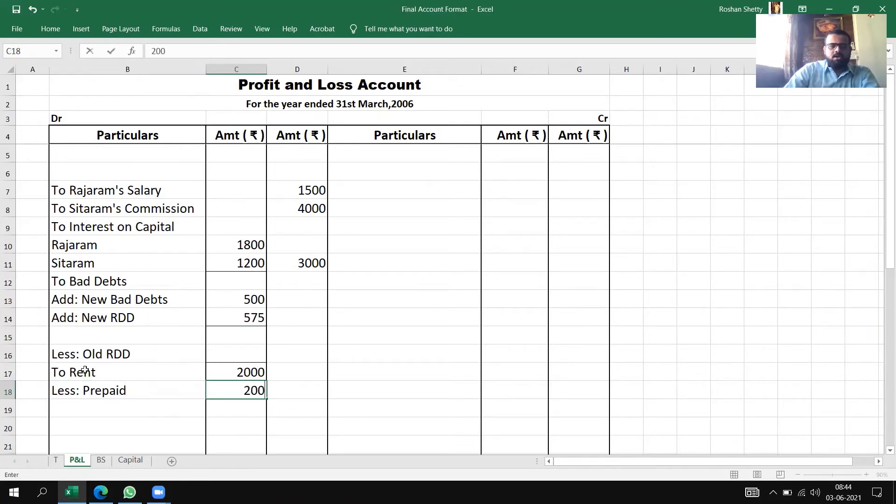
key("Tab")
type("1800")
key("Return")
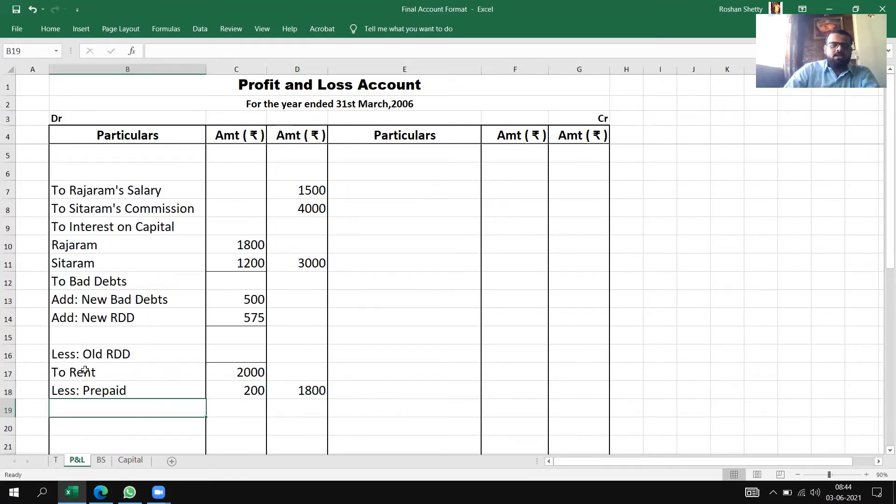
- Add a bottom border under the prepaid amount in cell C18 and zoom the sheet to 80%
left_click(236, 390)
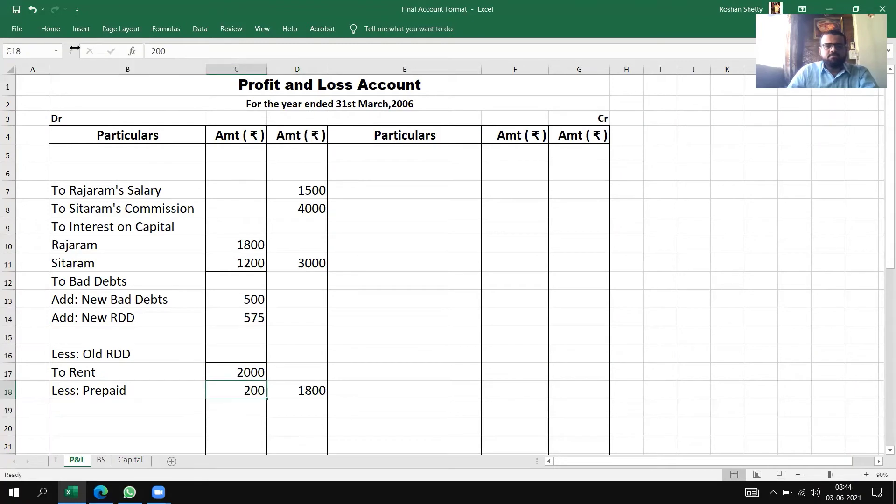
left_click(49, 28)
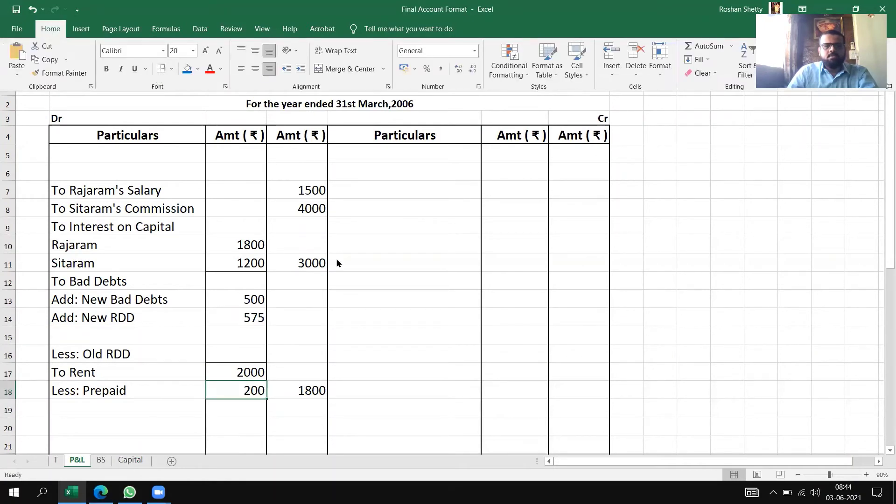
left_click(168, 100)
left_click(404, 280)
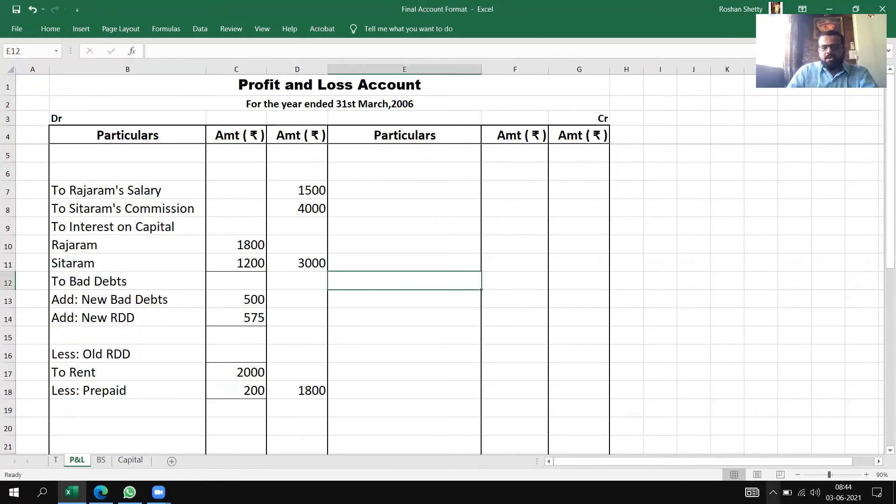
left_click(797, 474)
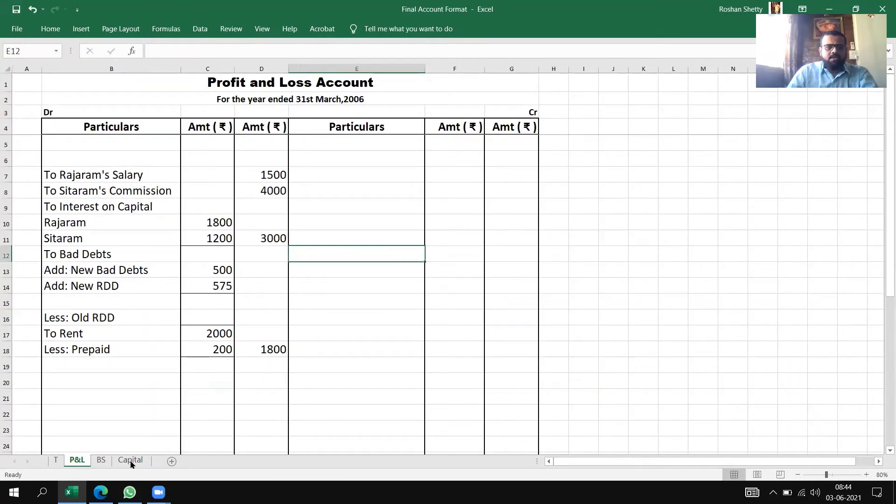
- Record Prepaid Rent of 200 in row 18 on the assets side of the Balance Sheet, using the outer amount column
left_click(100, 460)
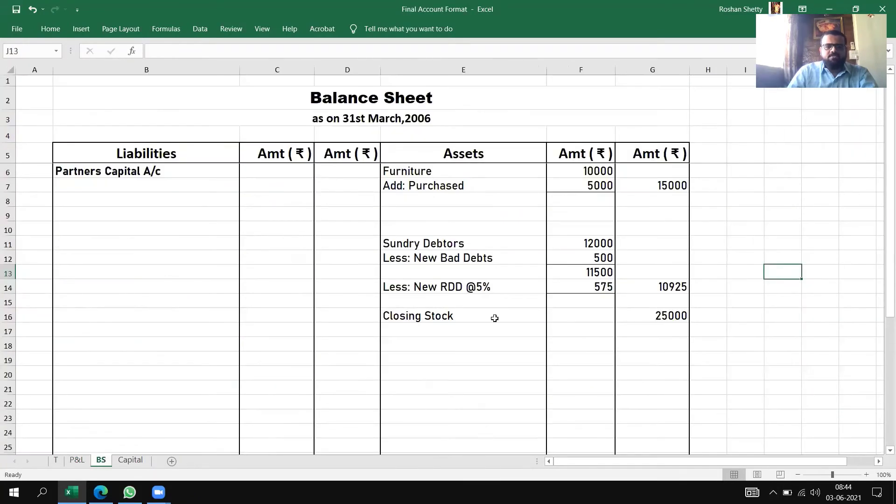
left_click(415, 339)
type("Prepaid")
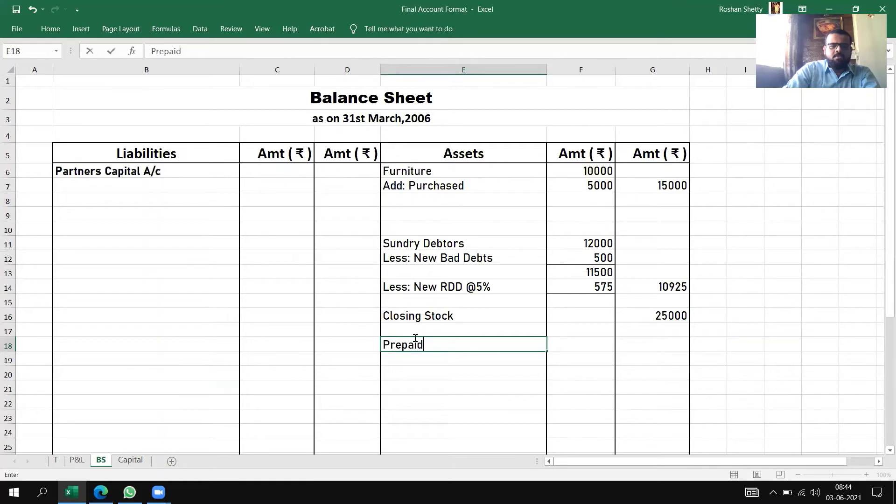
type(" Rent")
key("Tab")
key("Tab")
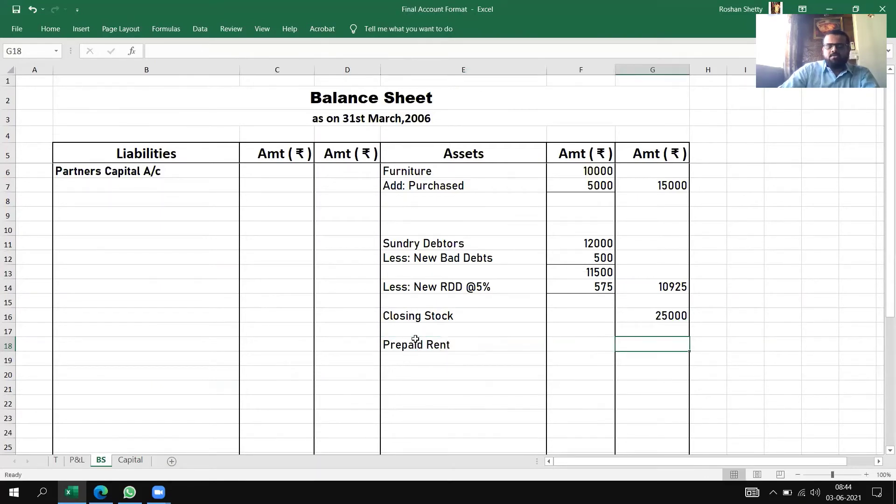
type("200")
key("Return")
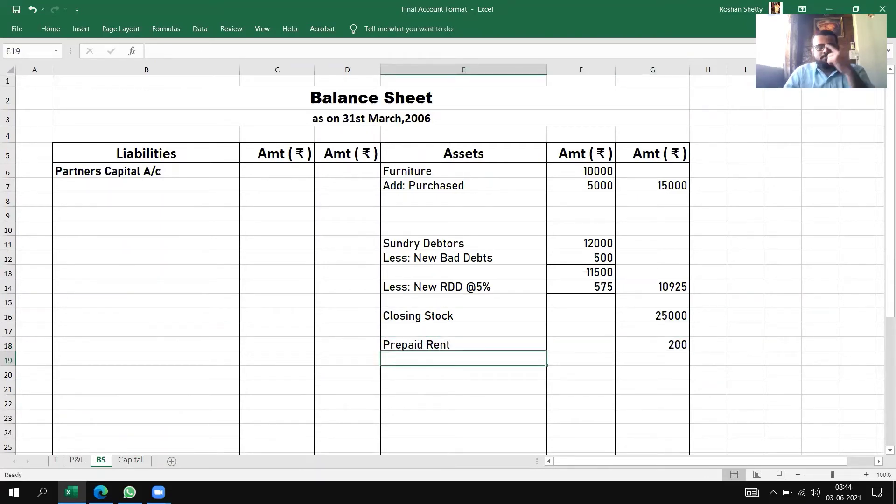
- Review the Profit and Loss Account and Balance Sheet, and consult Q.7's given balances in the Final Accounts Full PDF
left_click(77, 460)
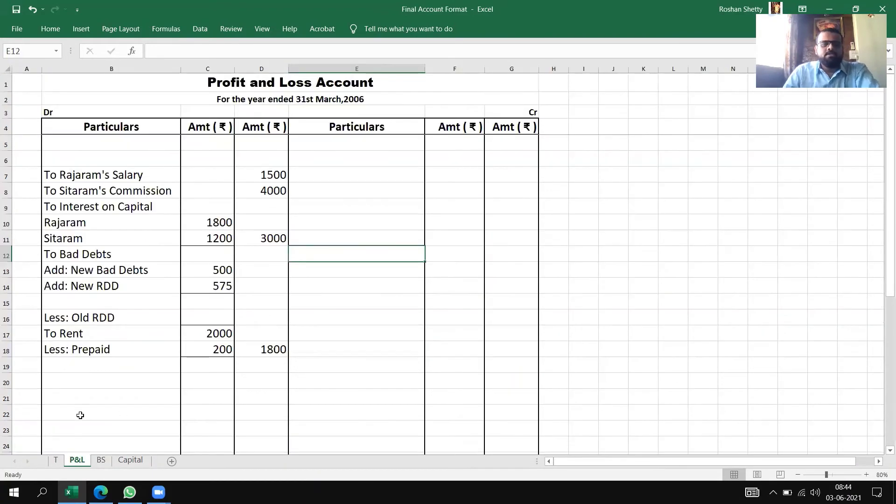
left_click(102, 460)
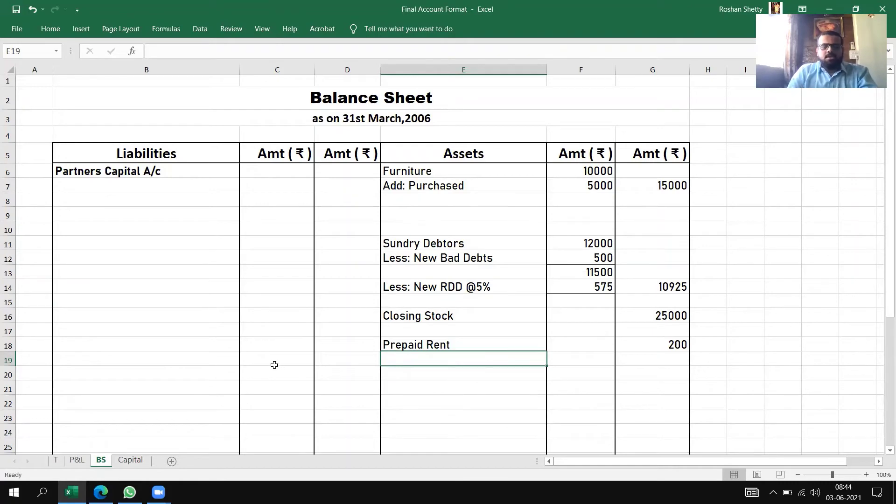
key("alt+Tab")
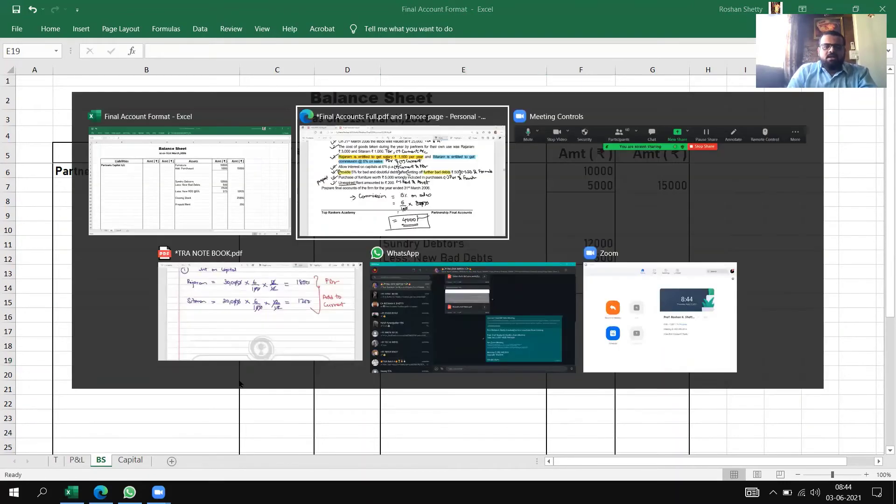
scroll(334, 352, "up", 5)
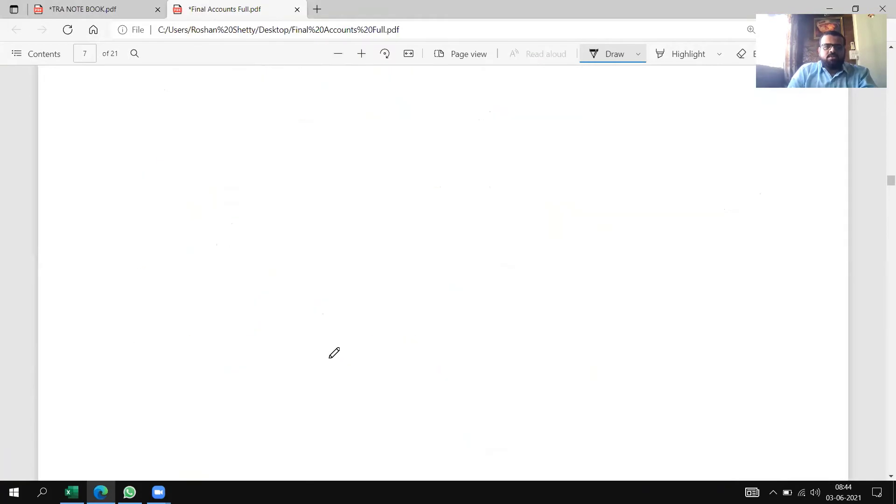
scroll(334, 352, "down", 3)
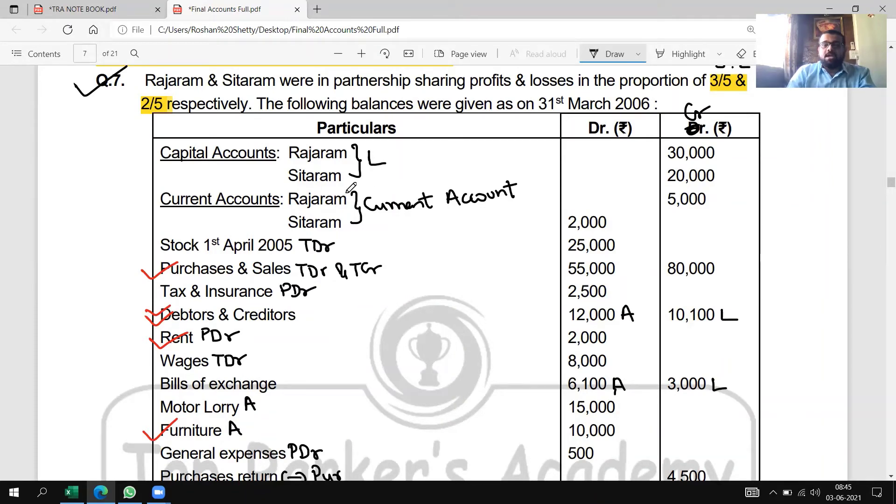
- Back in Excel, list the two partners' names in B7 and B8 under Partners Capital A/c, with B7 not bold
key("alt+Tab")
left_click(104, 187)
type("Ra")
key("BackSpace")
key("BackSpace")
left_click(50, 29)
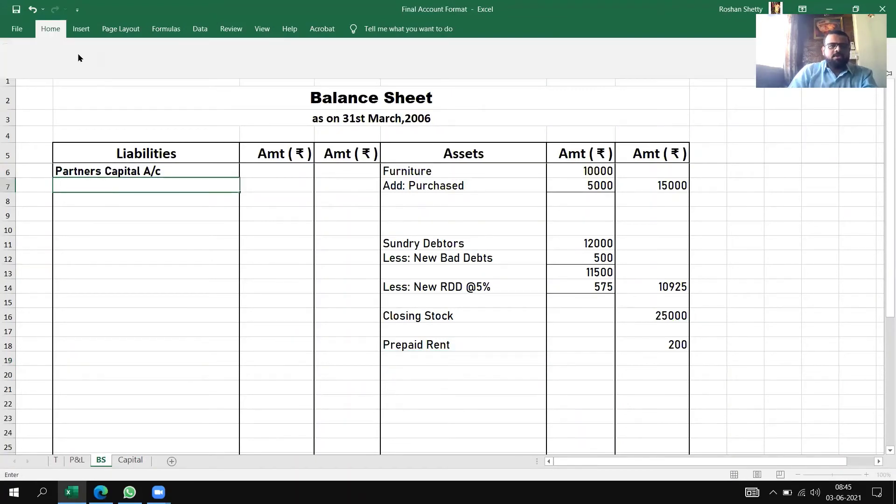
left_click(104, 200)
type("Raja")
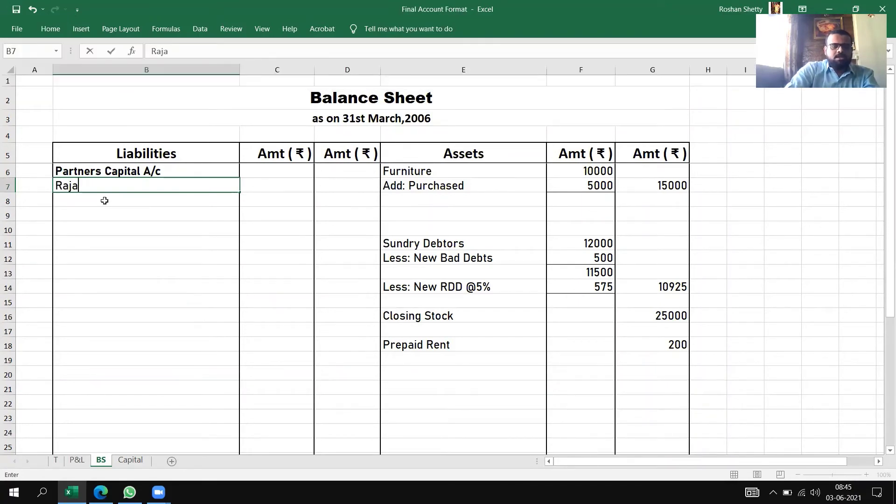
type("ram")
key("Return")
type("Sitaram")
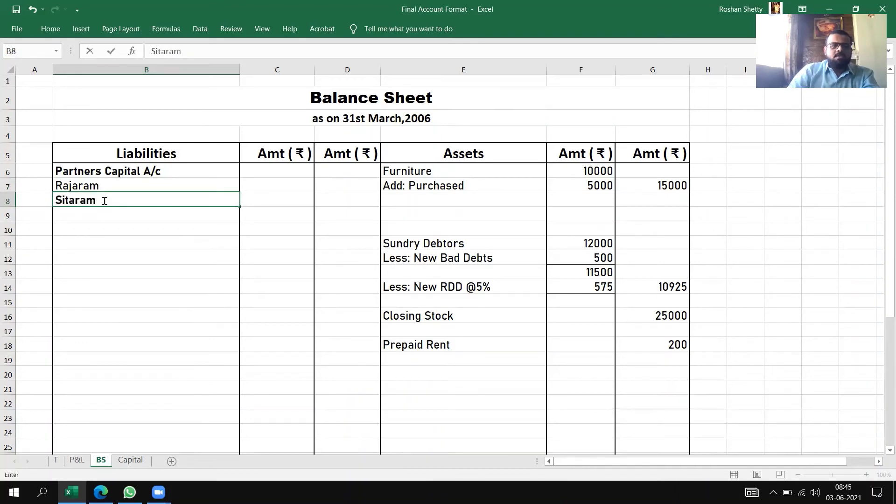
- Enter the partners' capital balances from the PDF, 30000 in C7 and 20000 in C8, with the total 50000 in D8
left_click(259, 189)
key("alt+Tab")
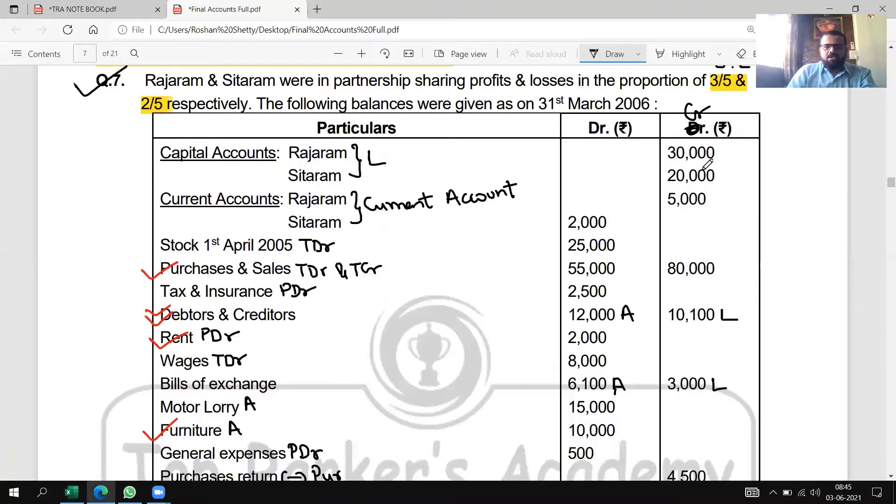
key("alt+Tab")
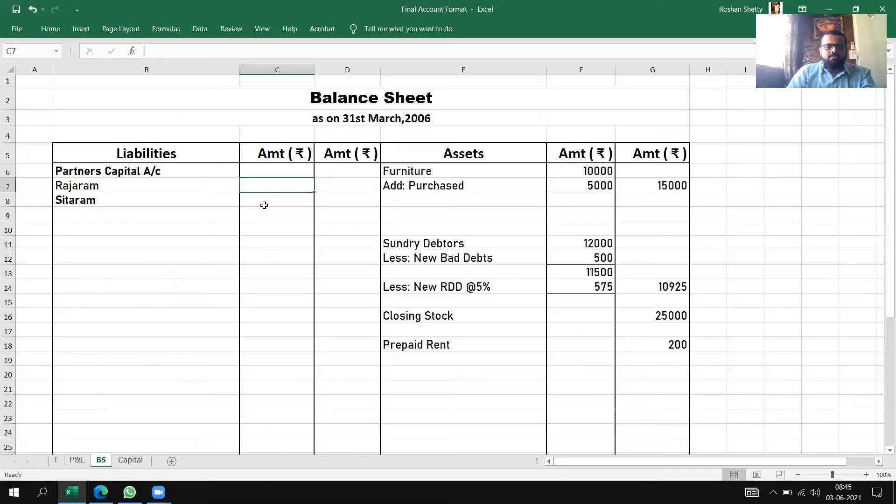
type("30000")
left_click(275, 205)
type("20000")
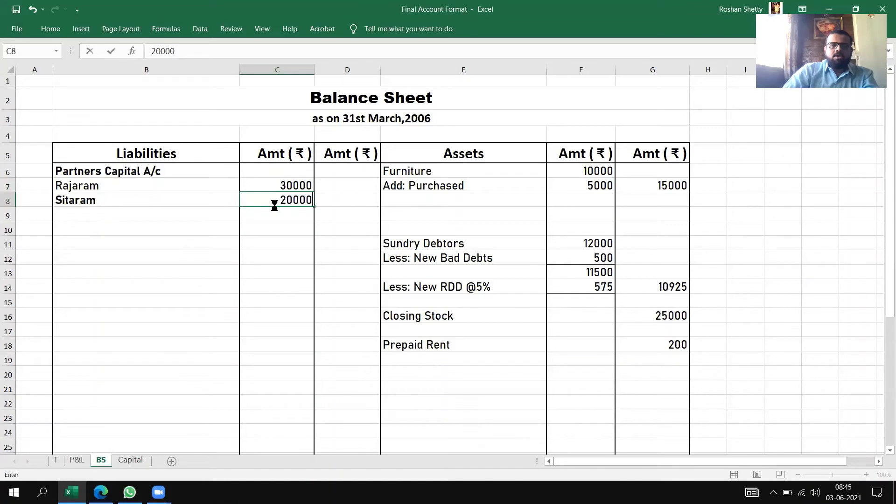
key("Tab")
type("50000")
key("Return")
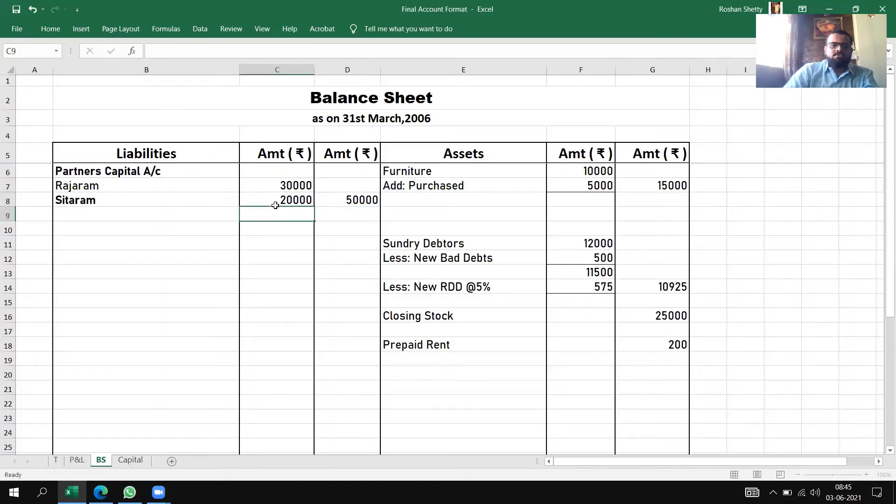
- Add a bottom border under the second partner's capital amount in cell C8
left_click(291, 194)
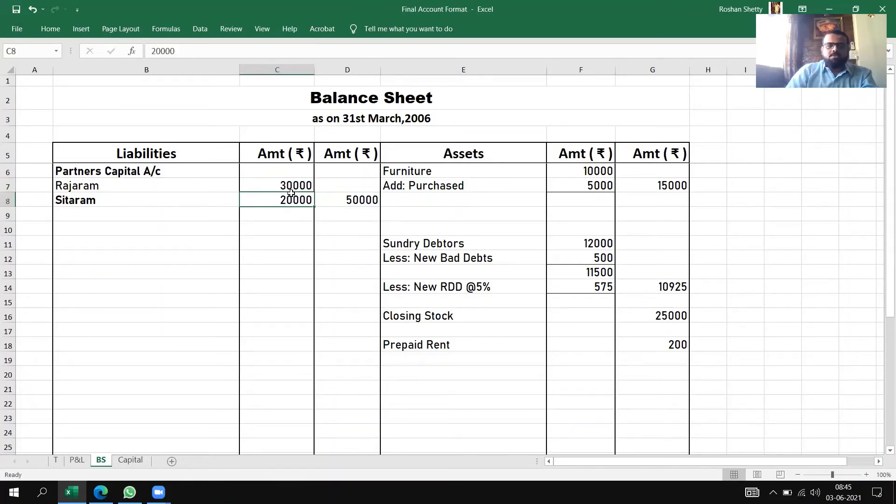
left_click(52, 30)
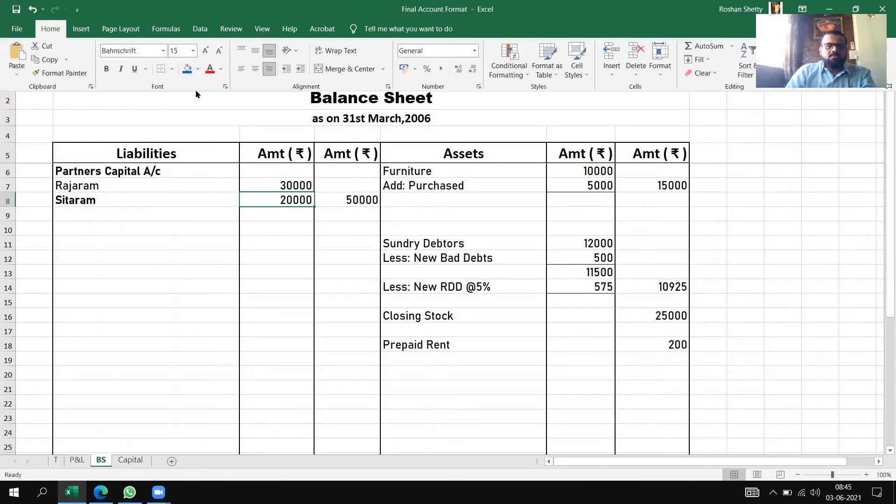
left_click(187, 232)
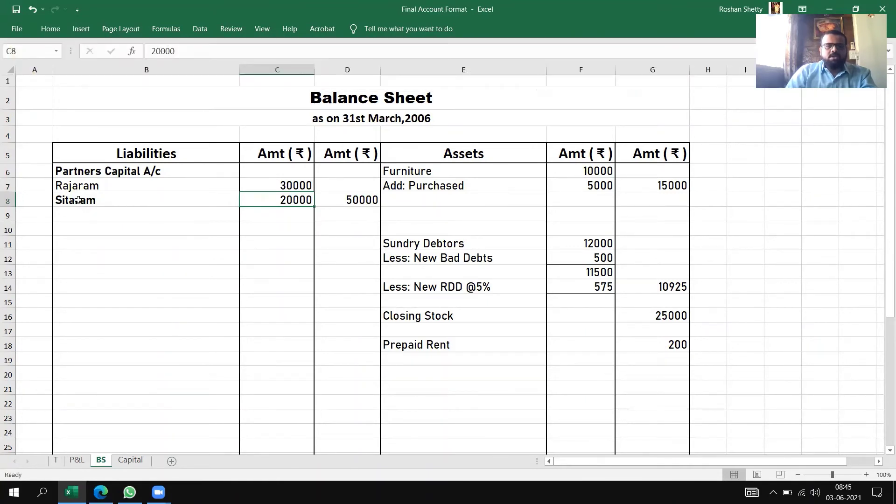
- Remove bold from the liabilities side of the Balance Sheet, from the first partner's row downward across columns B to D
mouse_move(74, 190)
left_mouse_down()
mouse_move(116, 186)
mouse_move(324, 419)
mouse_move(323, 446)
left_mouse_up()
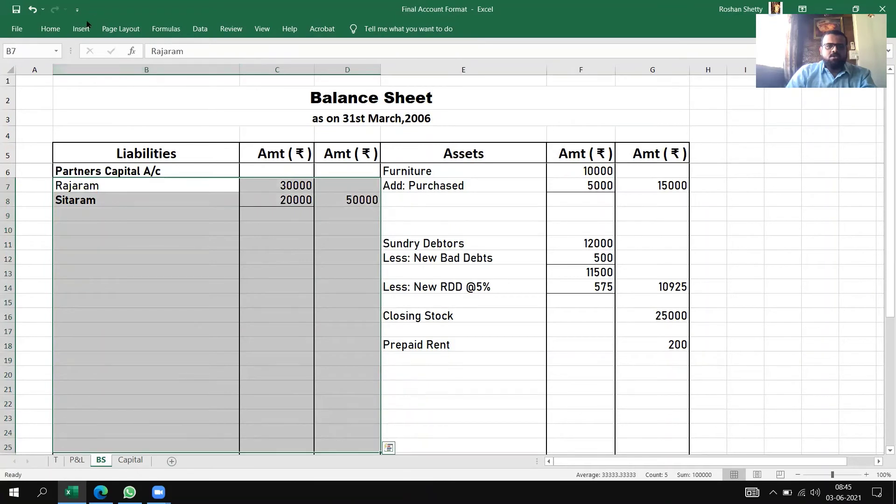
left_click(57, 31)
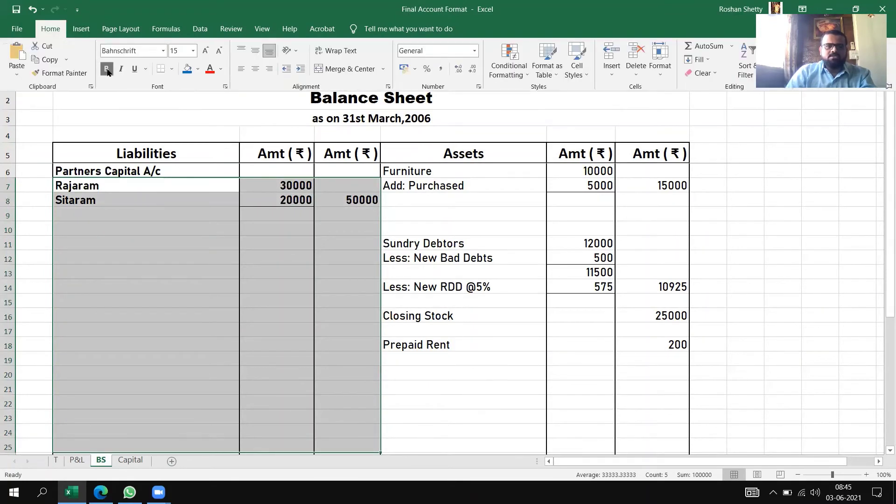
left_click(107, 70)
left_click(168, 241)
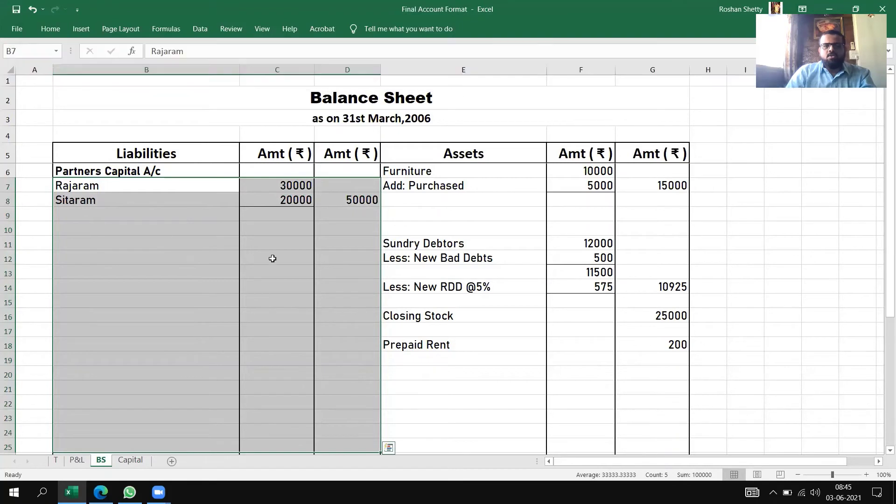
left_click(272, 258)
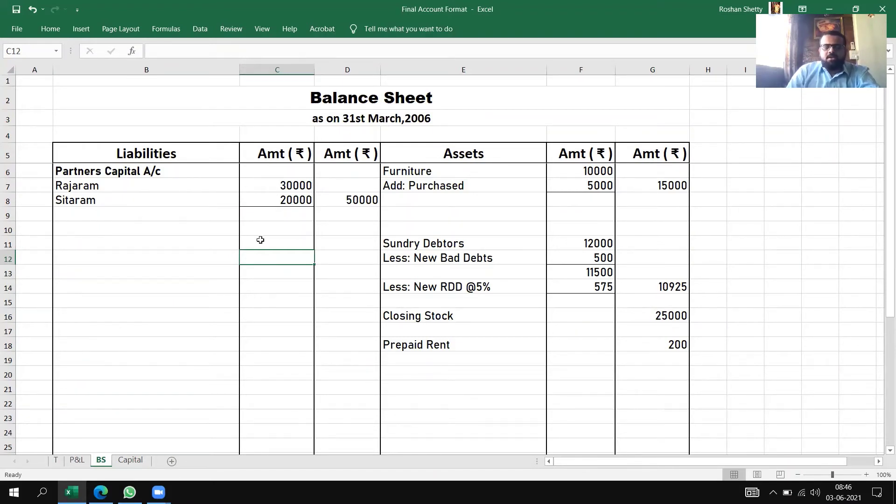
- Switch to the Final Accounts Full PDF and enlarge Q.7's balances table with all its columns in view
key("alt+Tab")
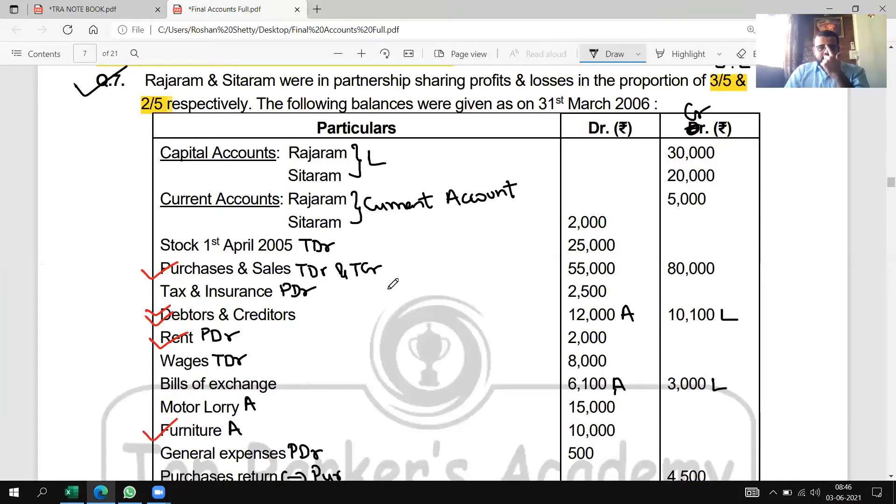
left_click(366, 56)
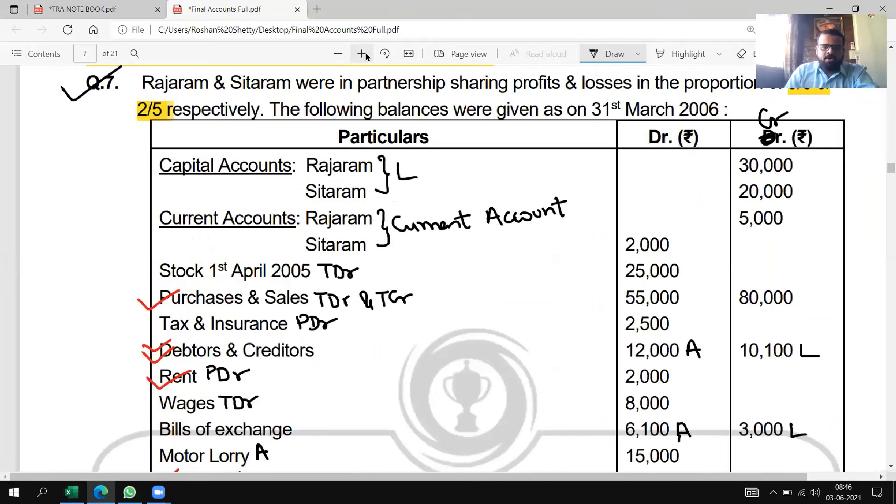
left_click_drag(483, 480, 529, 476)
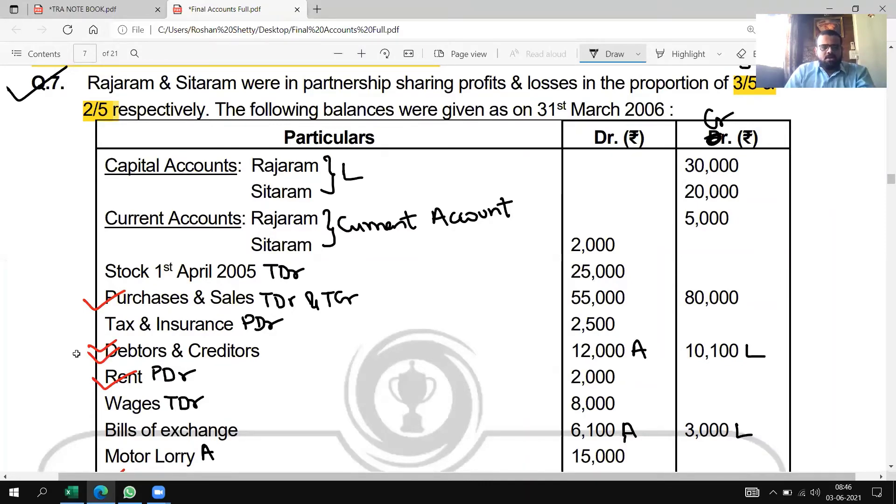
- Label the credit-side opening entry "By Balance b/d" in E7 of the Partners Current Account on the Capital sheet
left_click(71, 492)
left_click(131, 459)
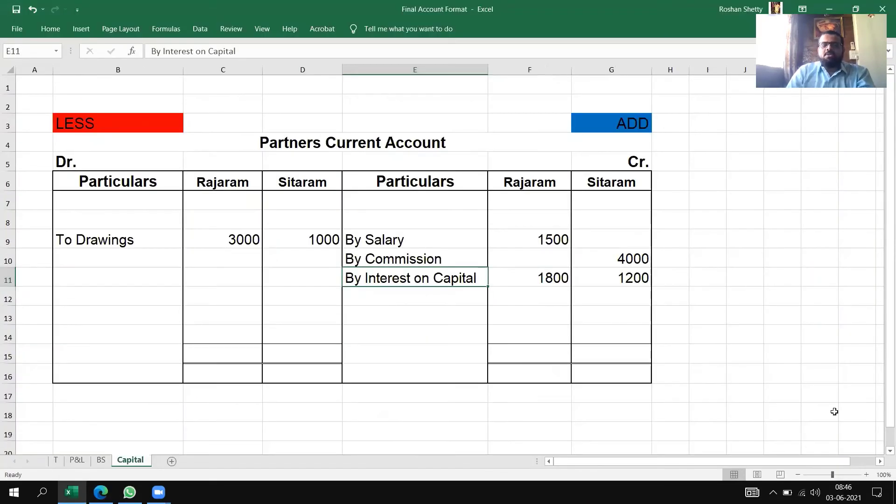
key("alt+Tab")
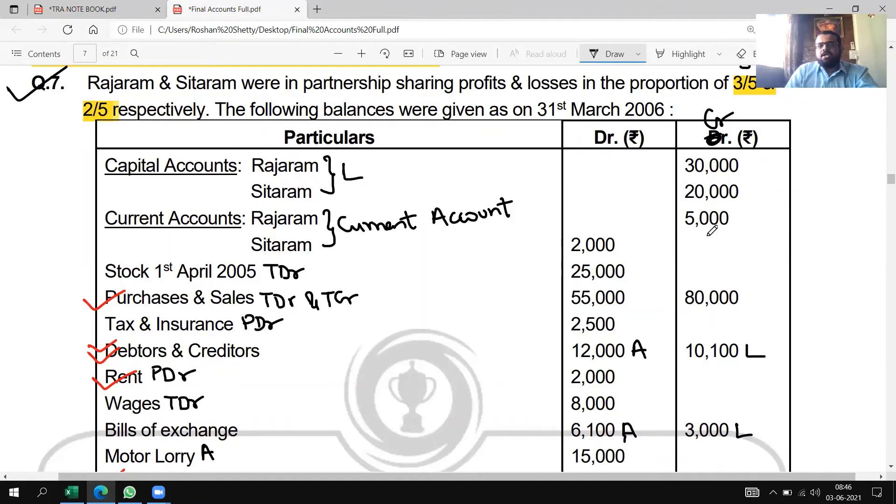
key("alt+Tab")
left_click(403, 205)
type("By ")
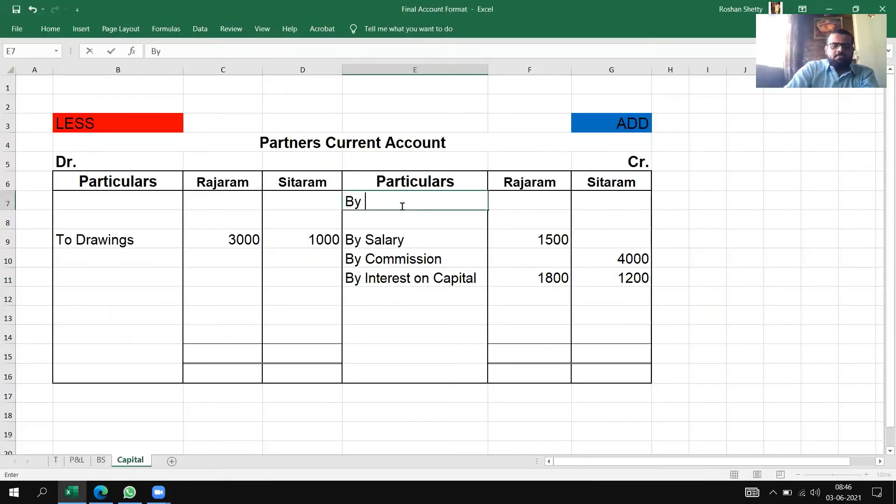
type("Balance b/d")
key("Tab")
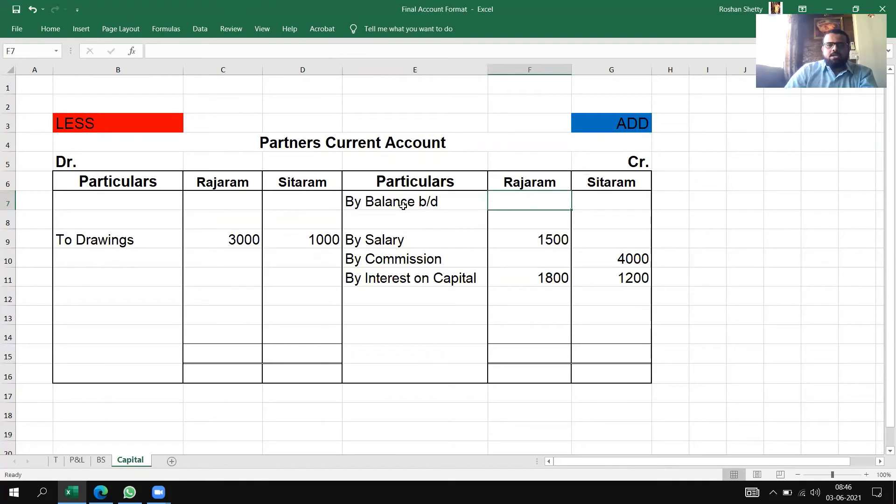
- Enter the first partner's credit current account balance from the PDF, 5000, in F7 of the Partners Current Account
key("alt+Tab")
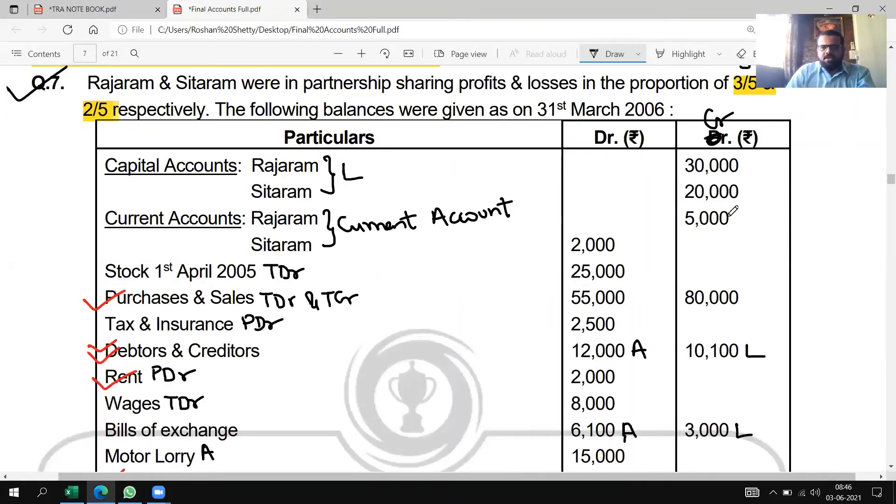
key("alt+Tab")
type("5000")
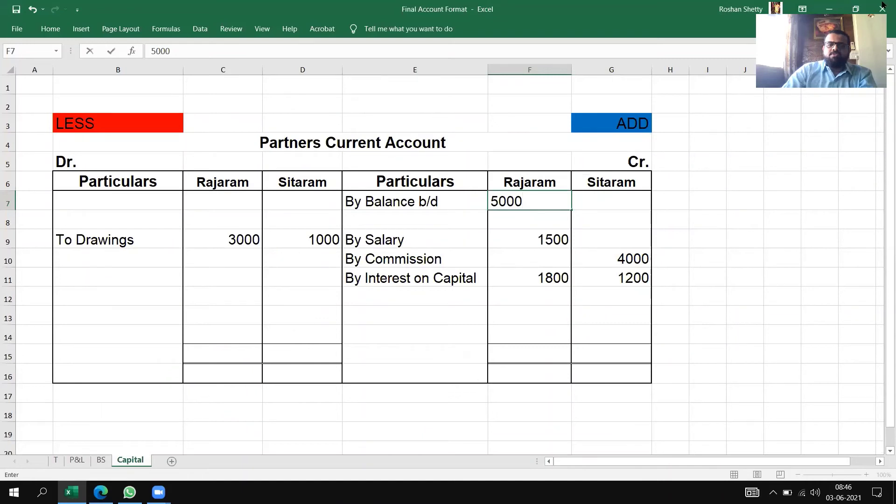
key("Return")
key("Left")
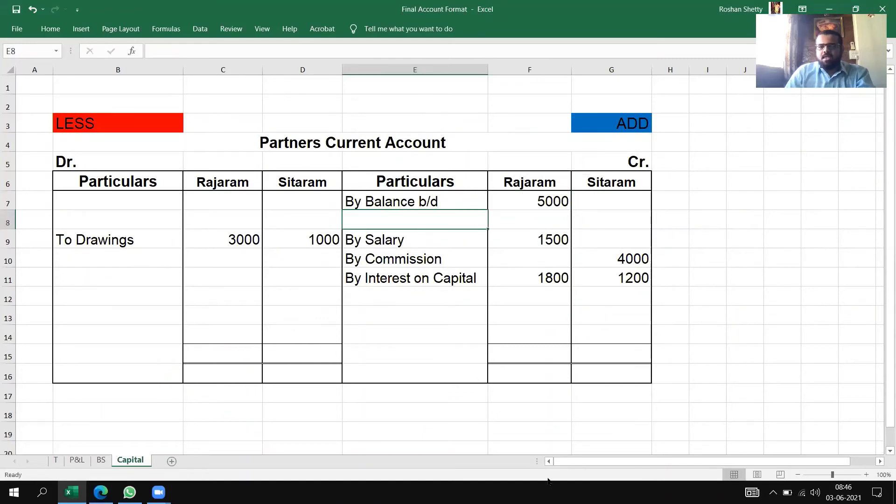
- Turn off the PDF's Draw tool and label the debit-side opening entry "To Balance b/d" in B7 of the Partners Current Account
key("alt+Tab")
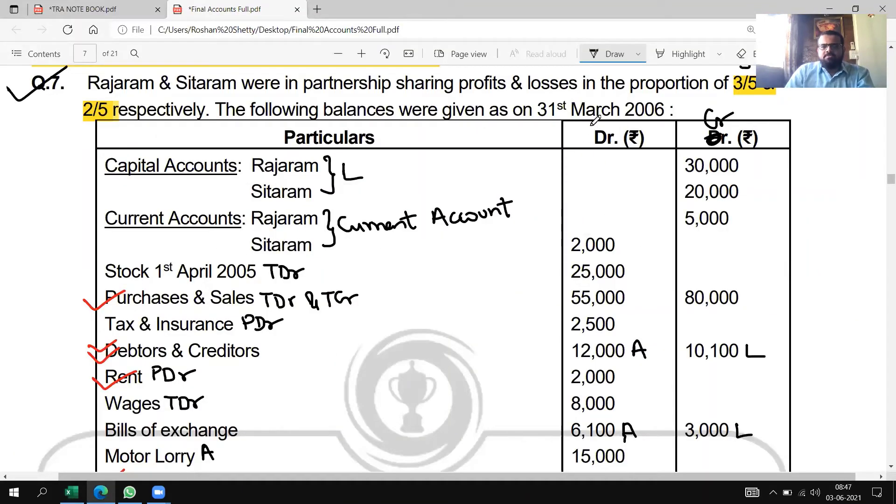
left_click(605, 54)
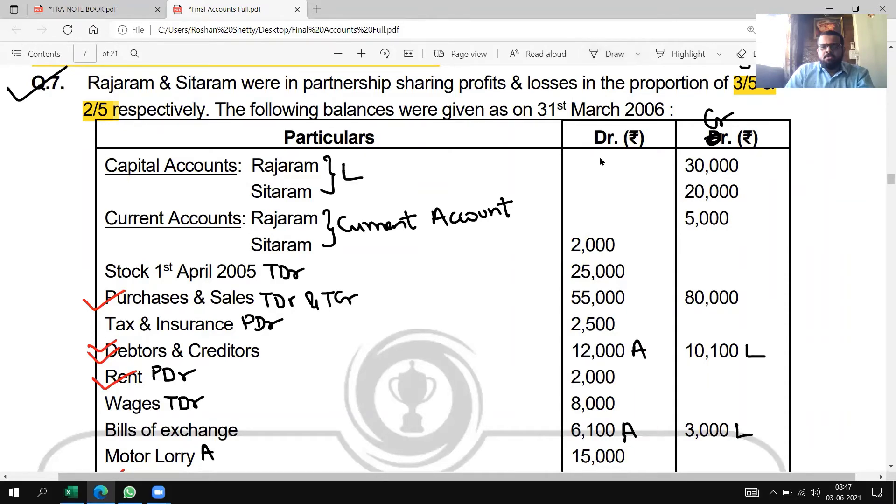
key("alt+Tab")
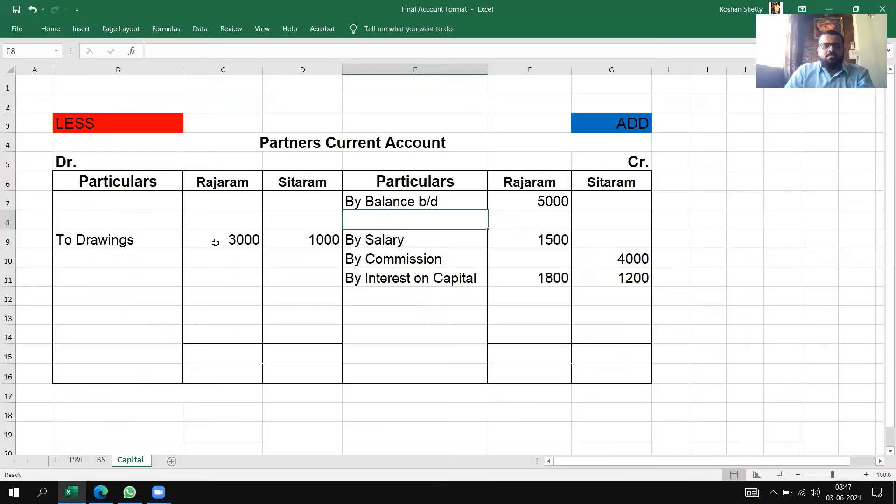
left_click(94, 206)
type("T")
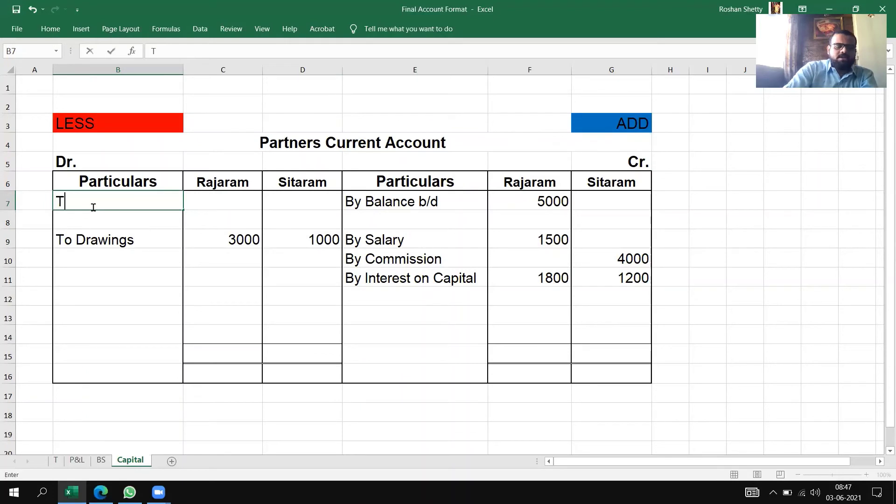
type("o Ba")
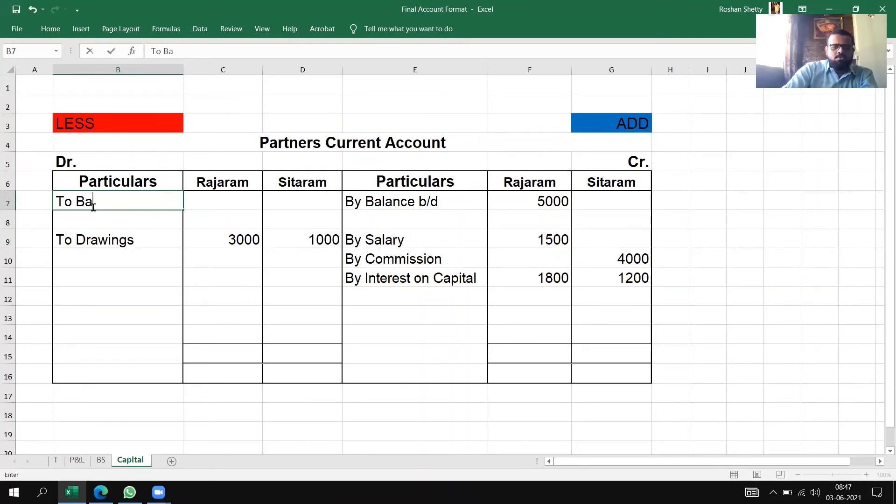
type("lance b/d")
key("Tab")
key("Tab")
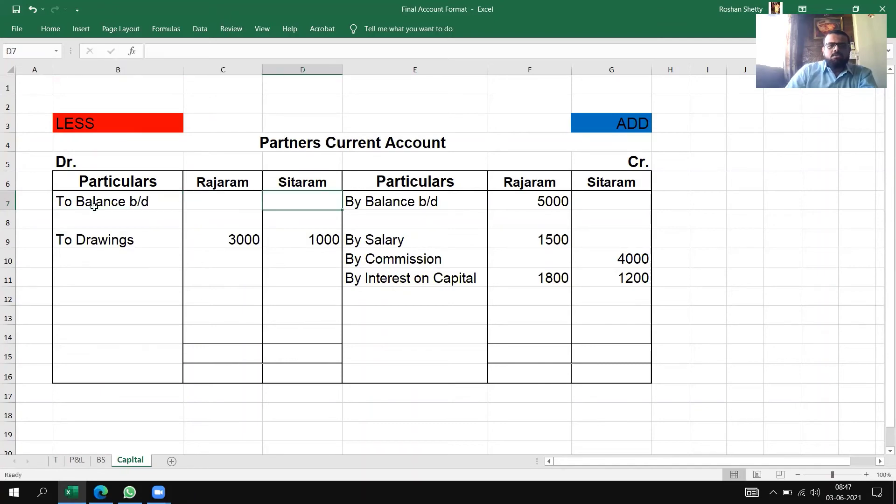
- Enter the second partner's debit current account balance from the PDF, 2000, in D7 of the Partners Current Account
key("alt+Tab")
key("alt+Tab")
type("2000")
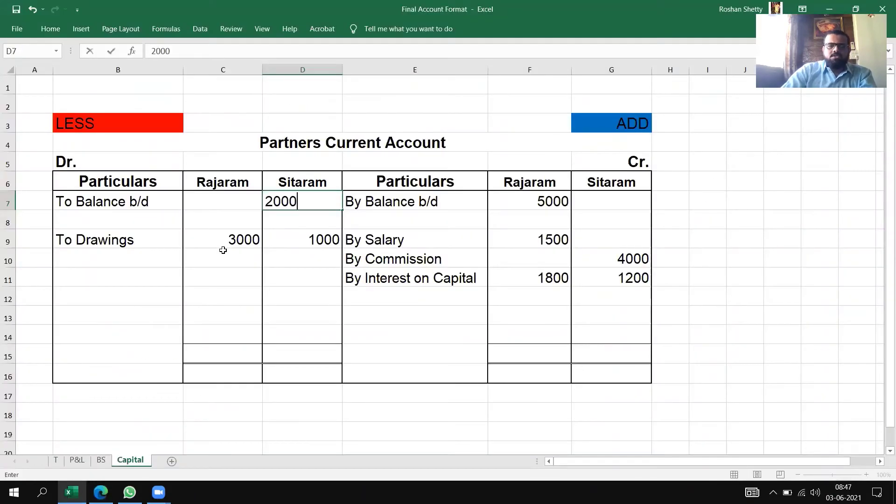
key("Return")
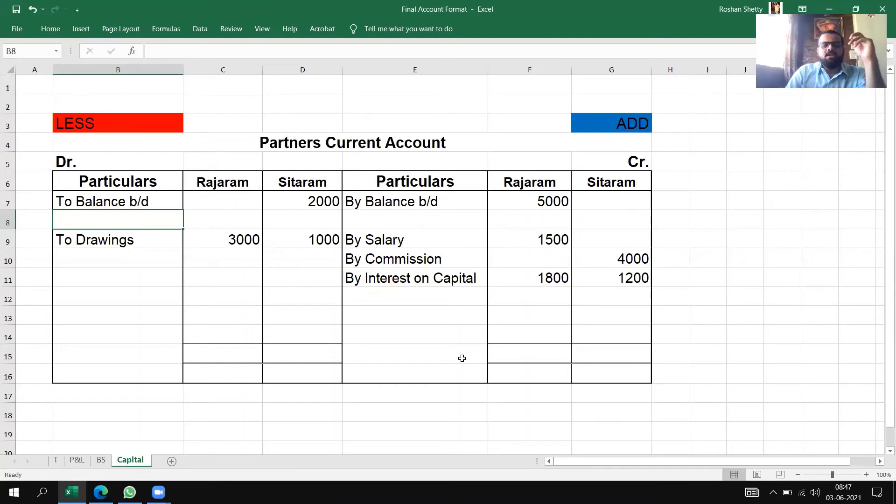
left_click(724, 279)
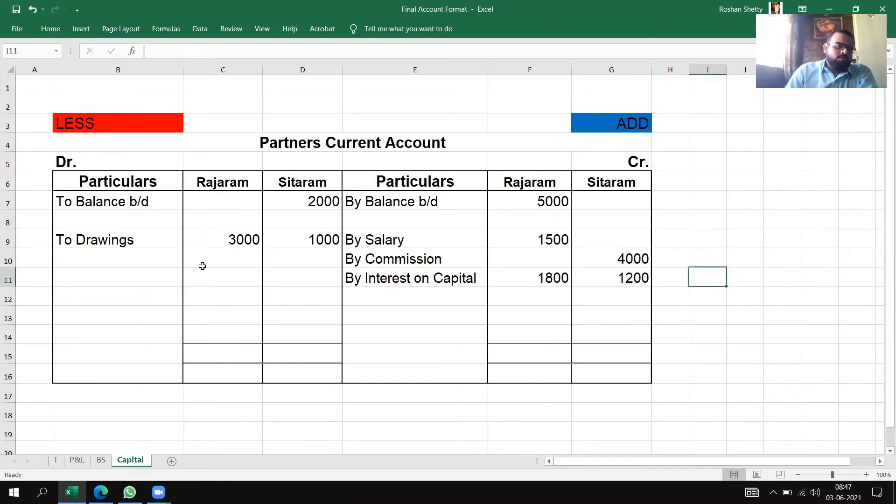
left_click(130, 204)
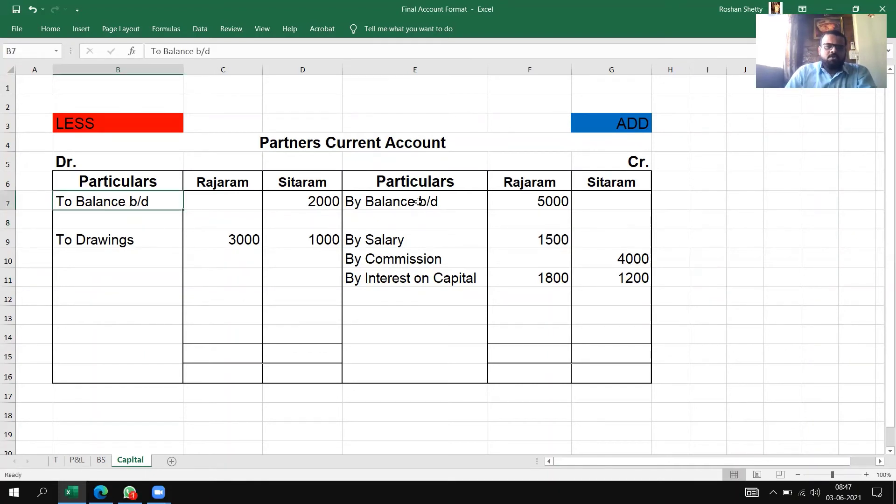
left_click(418, 201)
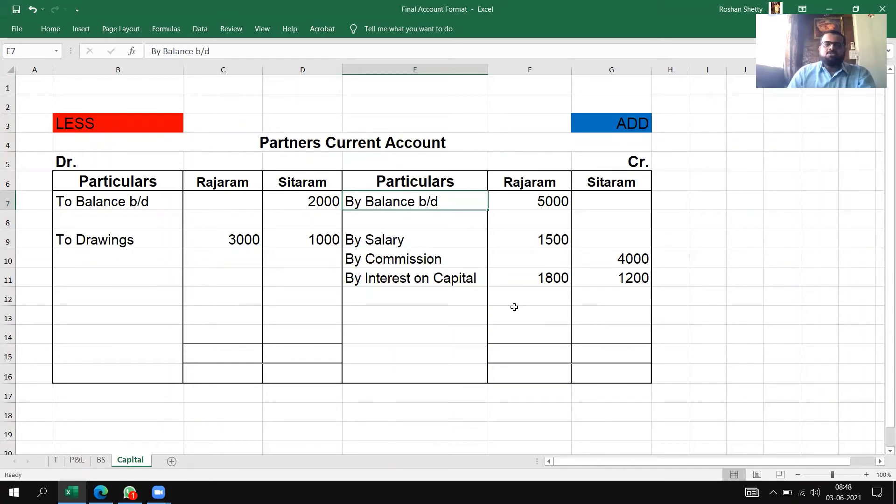
- Post the stock on 1st April 2005 from the PDF as opening stock, 25000, in E6 of the Trading Account
key("alt+Tab")
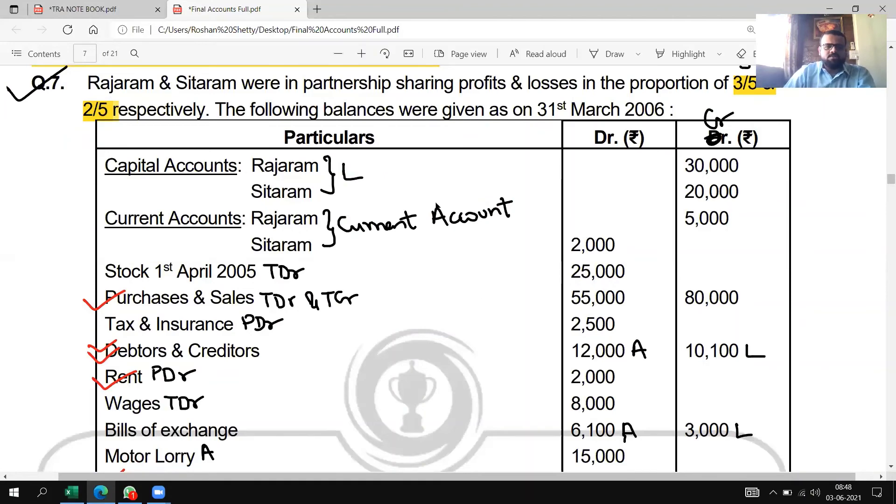
scroll(377, 192, "down", 2)
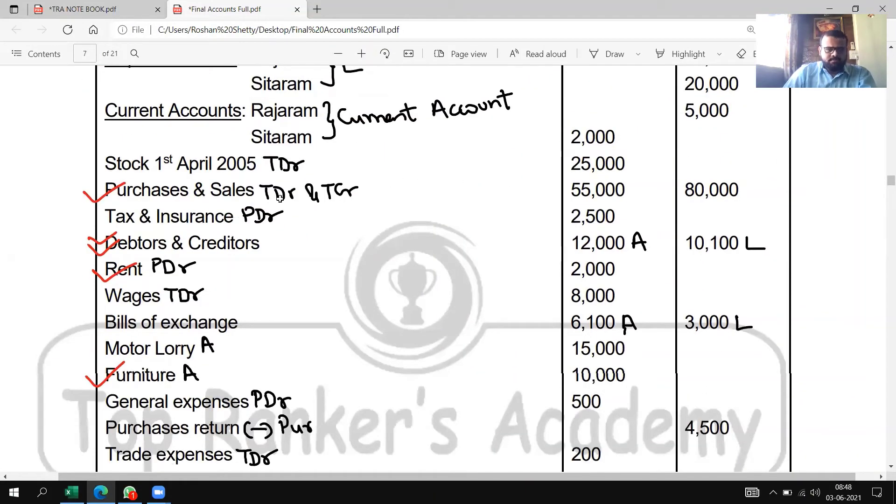
key("alt+Tab")
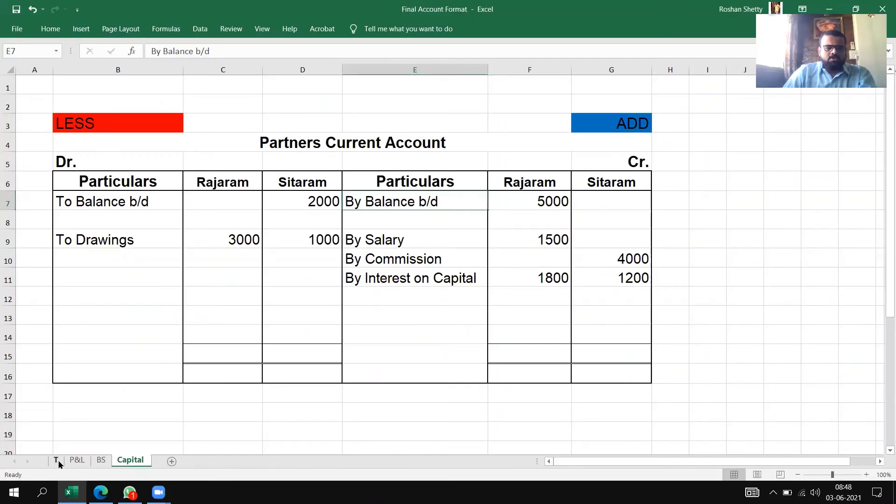
left_click(56, 460)
left_click(402, 200)
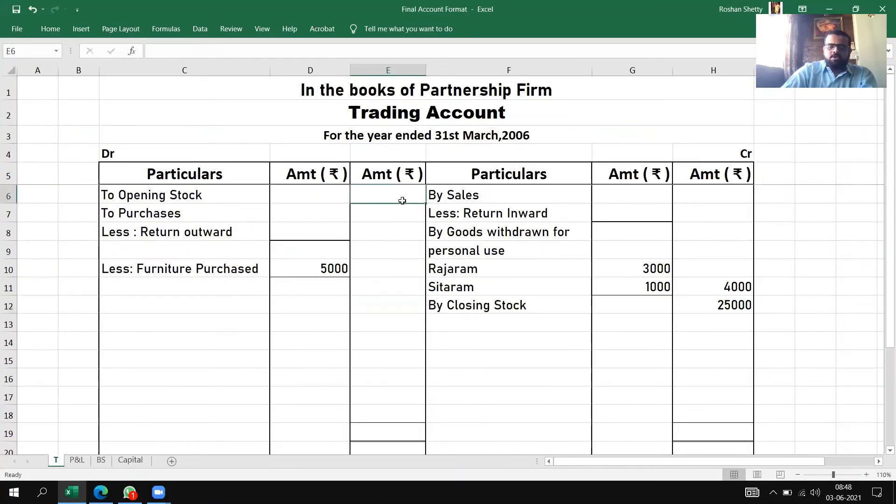
type("25000")
key("Return")
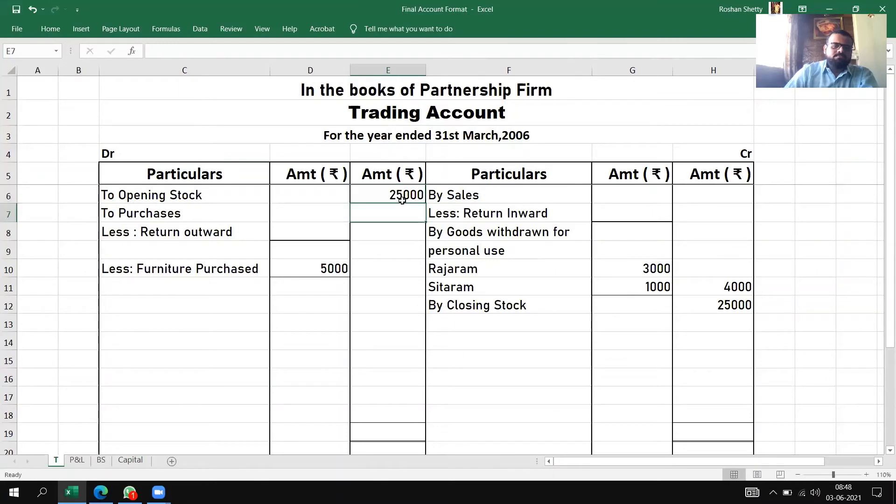
- Post the purchases figure from the PDF, 55000, in D7 of the Trading Account
key("alt+Tab")
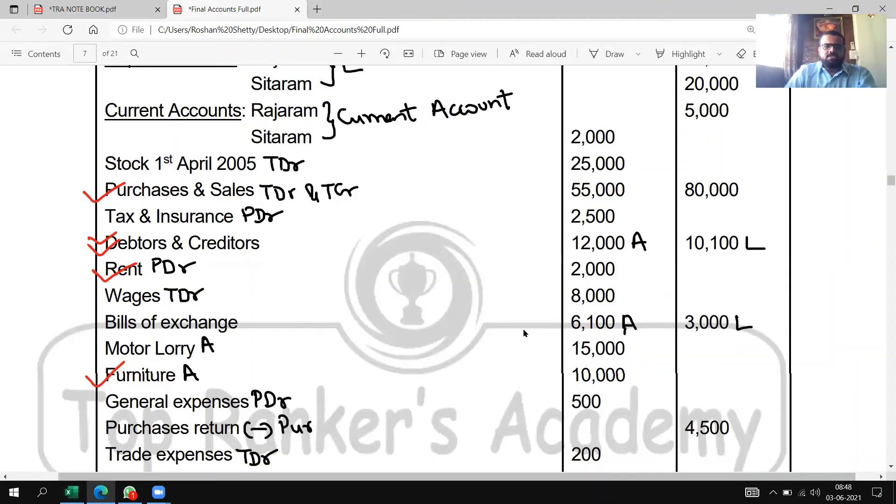
key("alt+Tab")
left_click(322, 218)
type("55000")
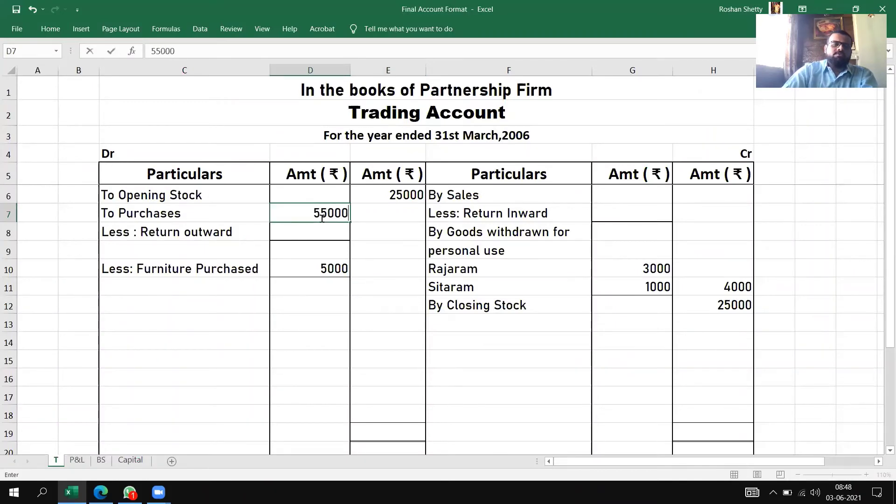
key("Return")
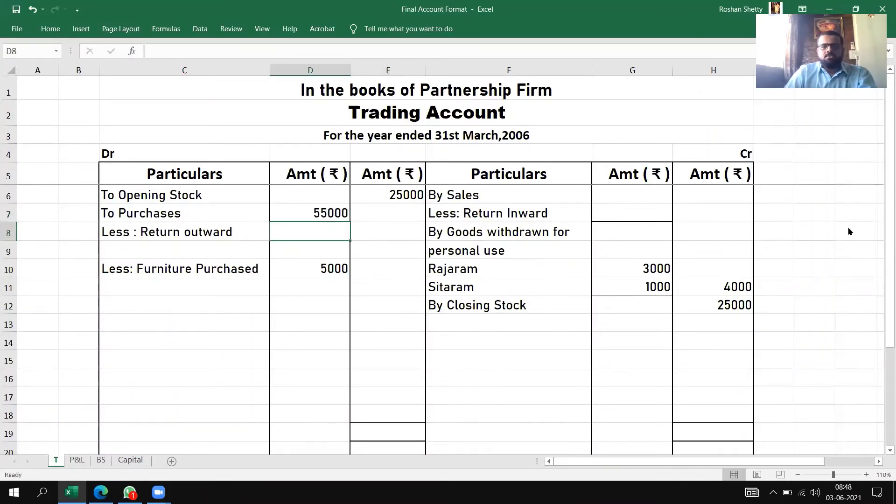
- Post the sales figure from the PDF, 80000, in G6 on the credit side of the Trading Account
key("alt+Tab")
key("alt+Tab")
type("8")
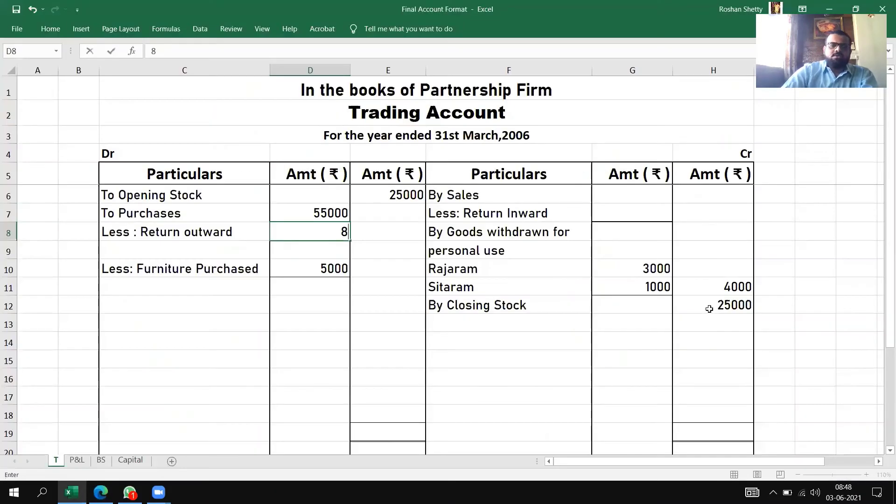
key("Escape")
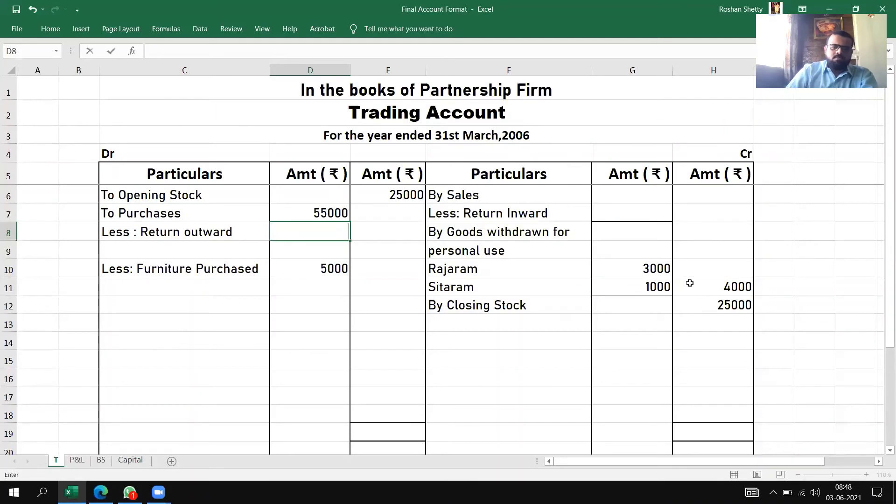
left_click(664, 195)
type("80000")
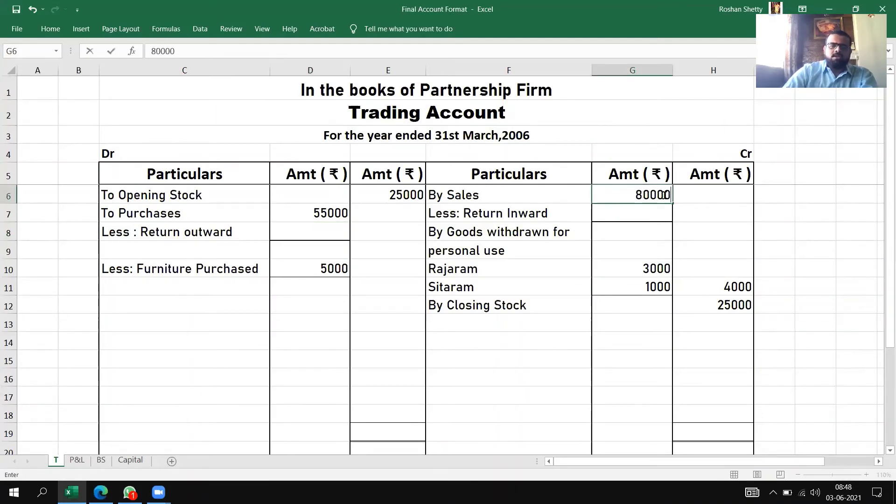
key("Return")
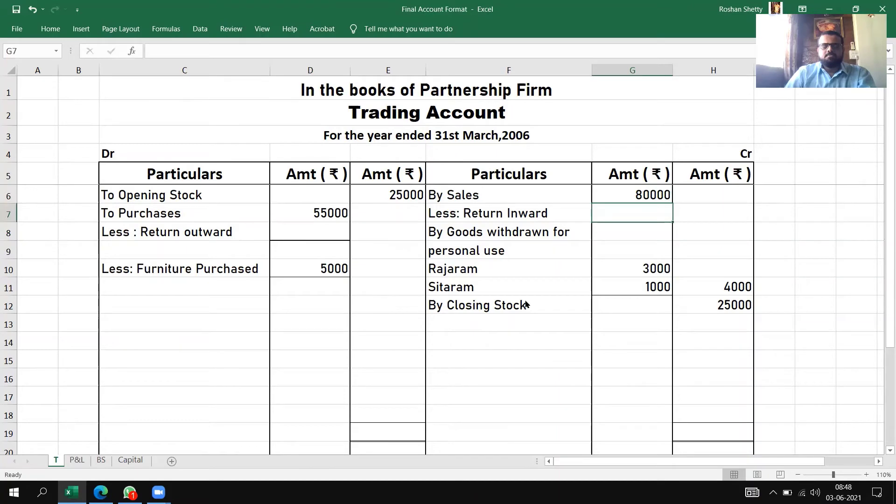
- Add the entry "To Tax and Insurance" in B19 on the debit side of the Profit and Loss Account
key("alt+Tab")
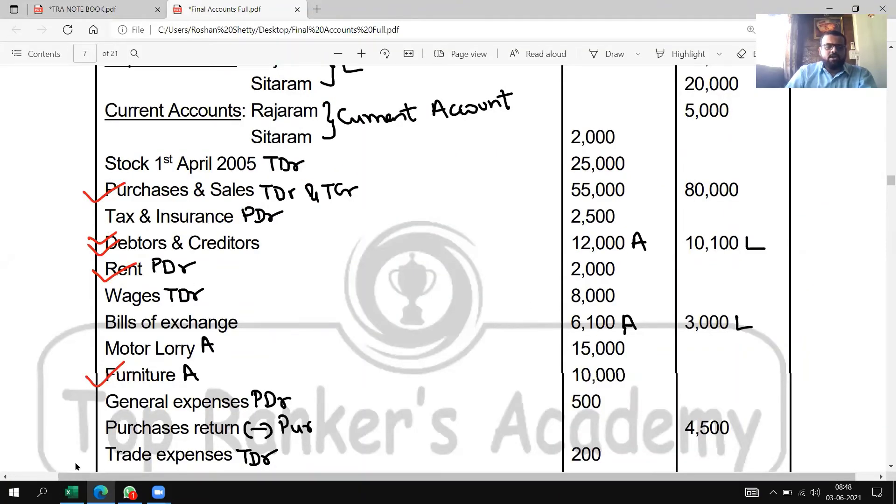
key("alt+Tab")
key("ctrl+Page_Down")
left_click(76, 368)
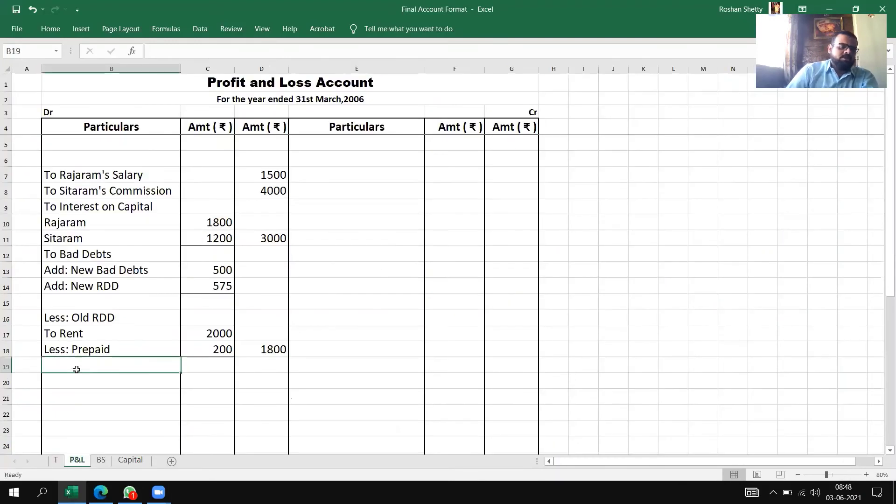
type("YT")
key("BackSpace")
key("BackSpace")
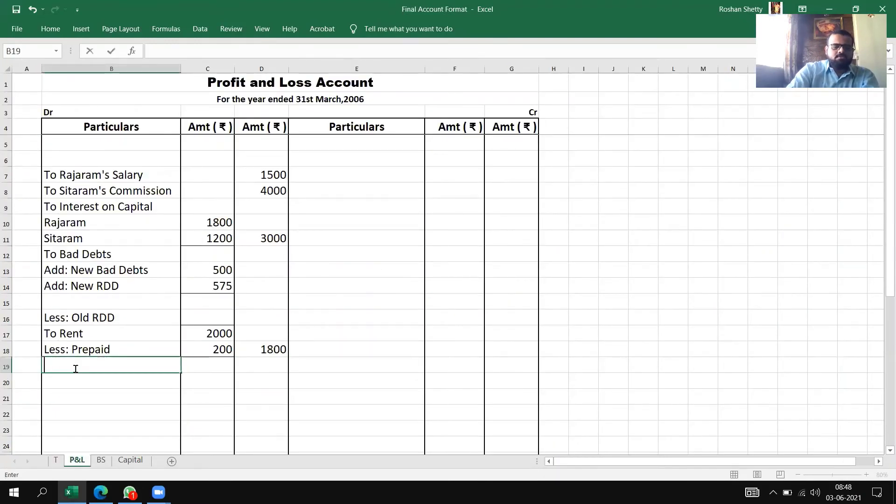
type("To Re")
key("BackSpace")
key("BackSpace")
key("BackSpace")
type("Tax ")
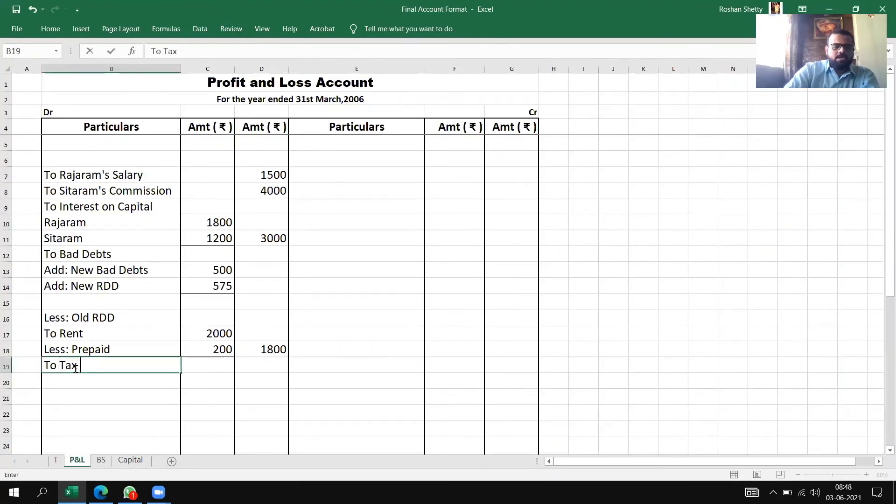
type("and Insur")
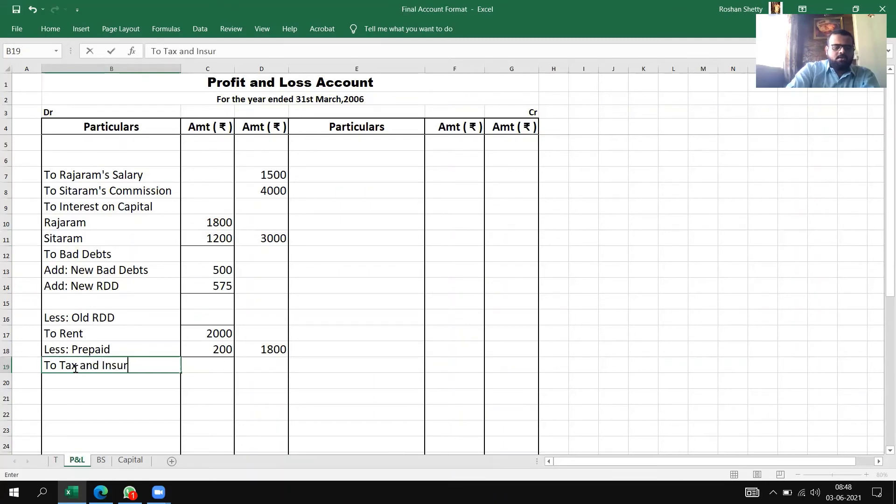
type("ance")
key("Tab")
key("Tab")
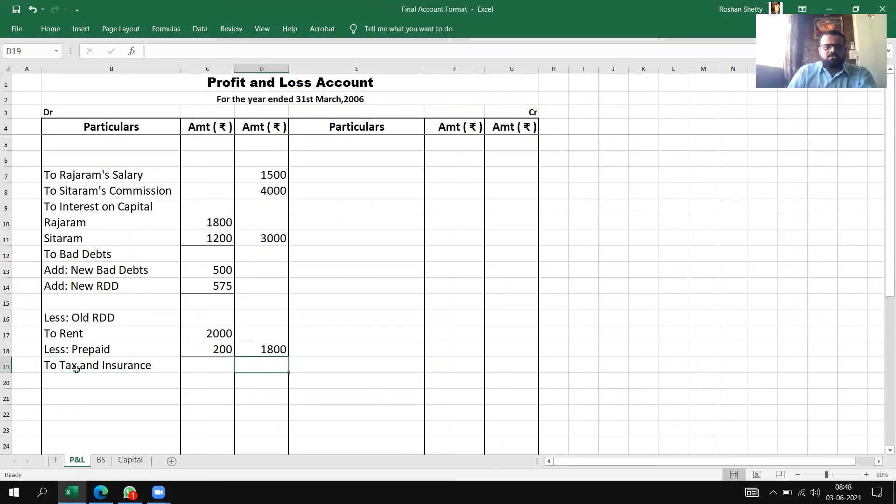
- Enter the tax and insurance amount from the PDF, 2500, in D19 of the Profit and Loss Account
key("alt+Tab")
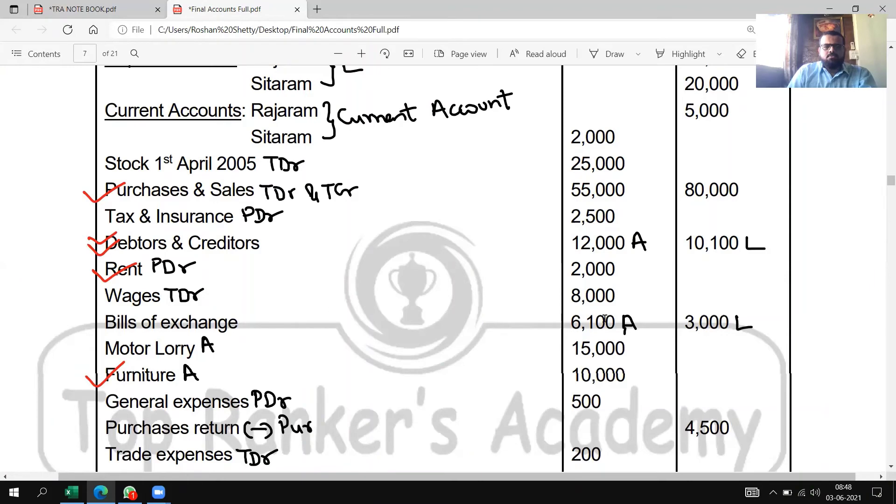
key("alt+Tab")
type("2500")
key("Return")
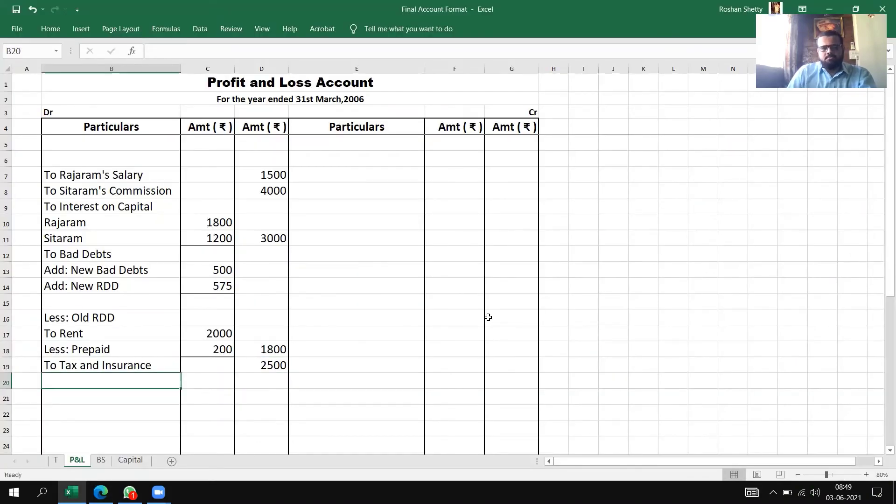
- Post the creditors from the PDF to the Balance Sheet liabilities as "Creditor" in B19 with 10100 in D19
key("alt+Tab")
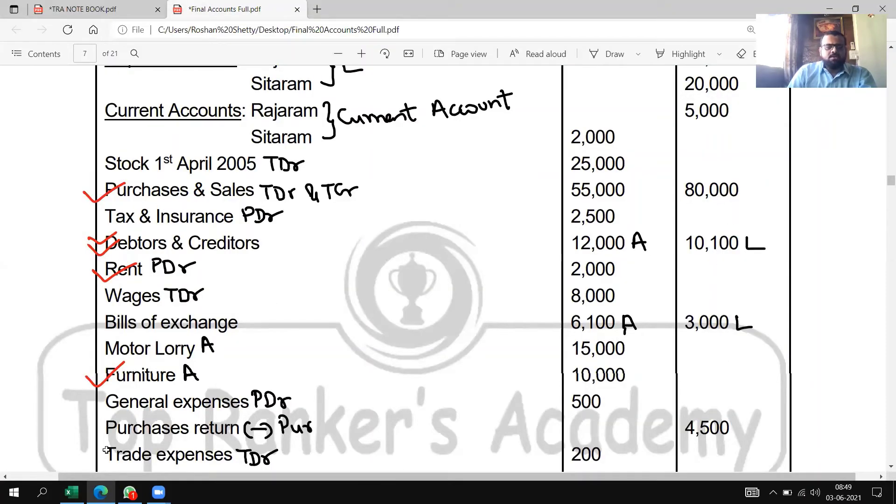
key("alt+Tab")
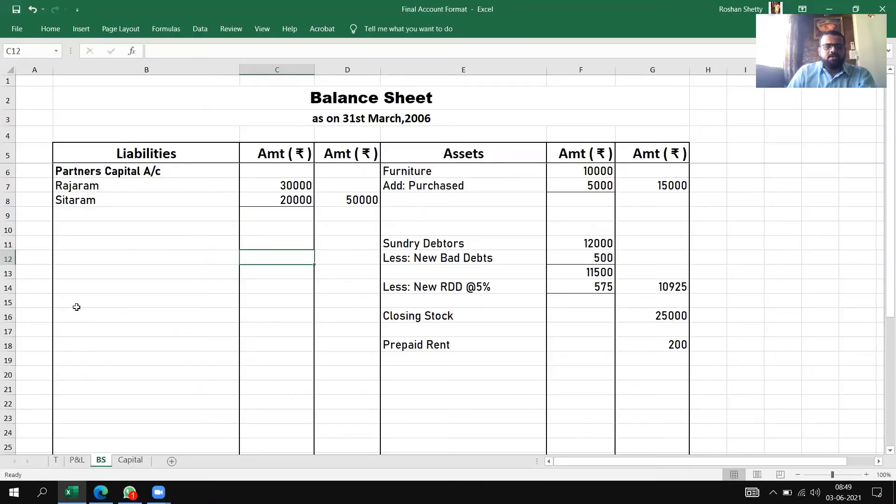
left_click(75, 357)
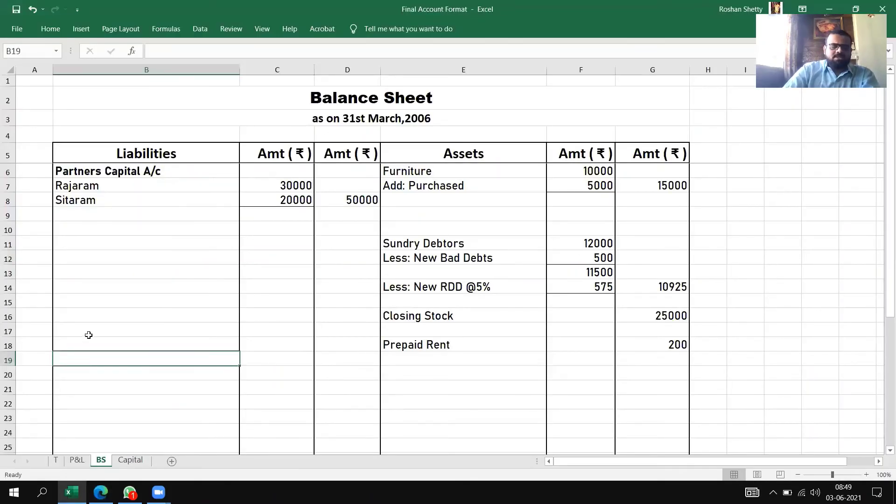
type("Creditor")
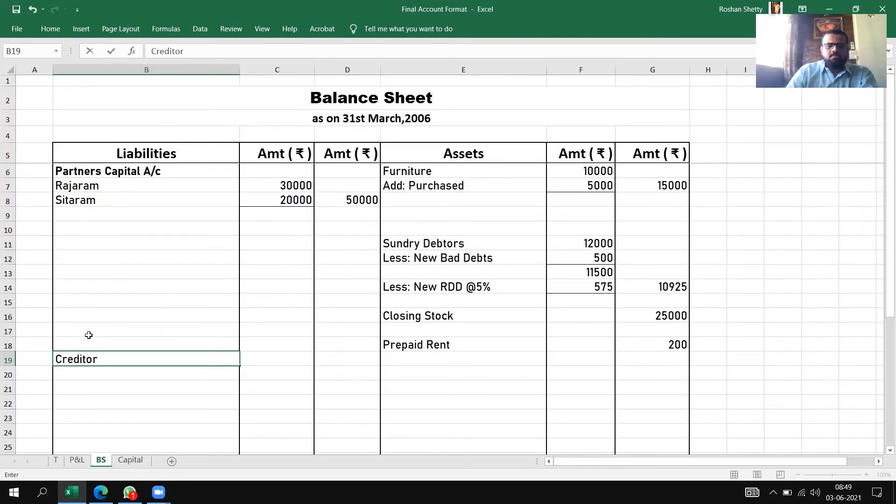
key("Tab")
key("Tab")
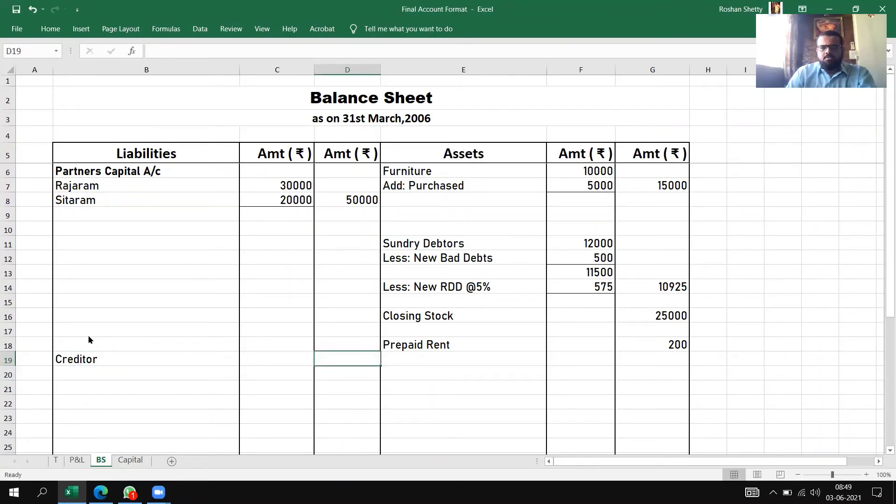
type("10100")
key("Return")
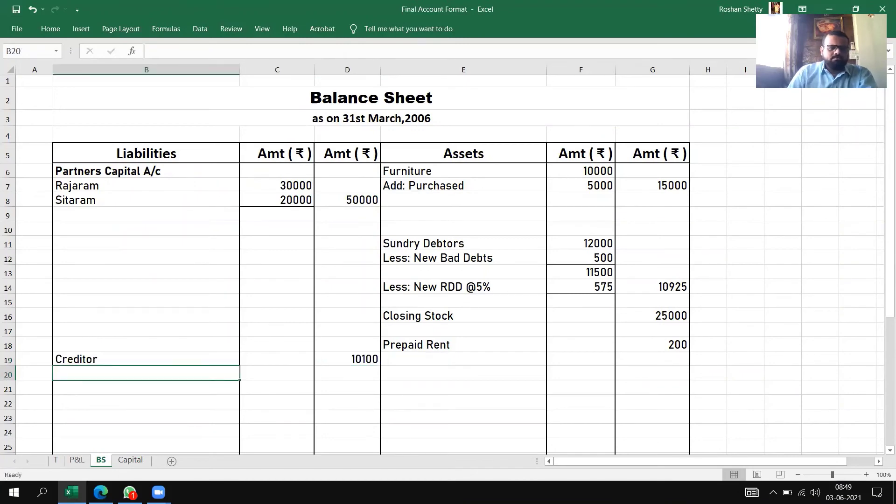
- Post the wages from the PDF to the Trading Account debit side as "To Wages" in C12 with 8000 in E12
key("alt+Tab")
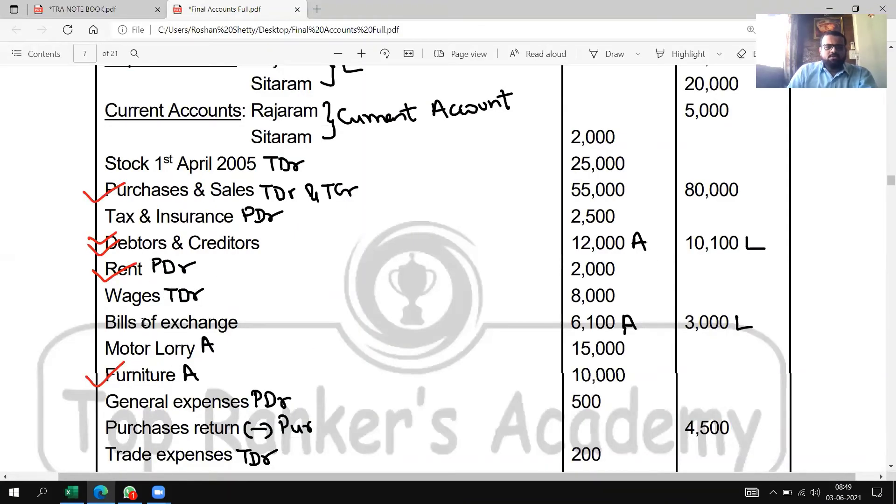
key("alt+Tab")
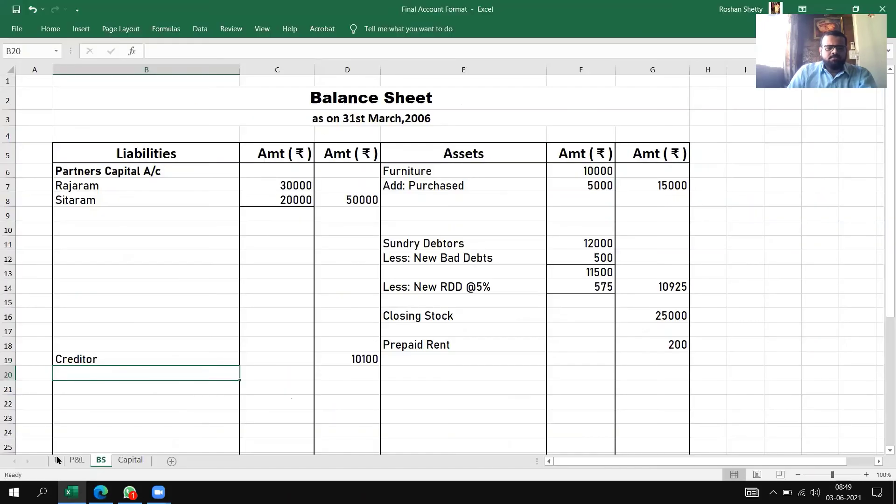
left_click(56, 460)
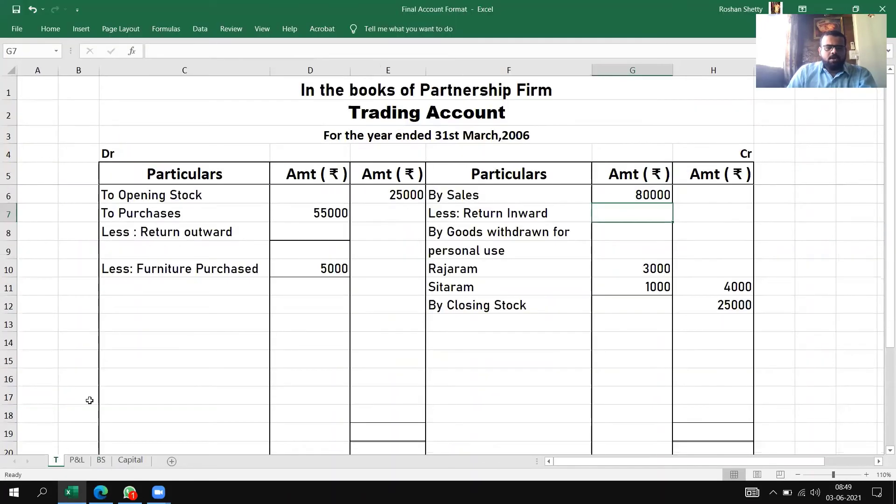
left_click(130, 310)
type("To Wages")
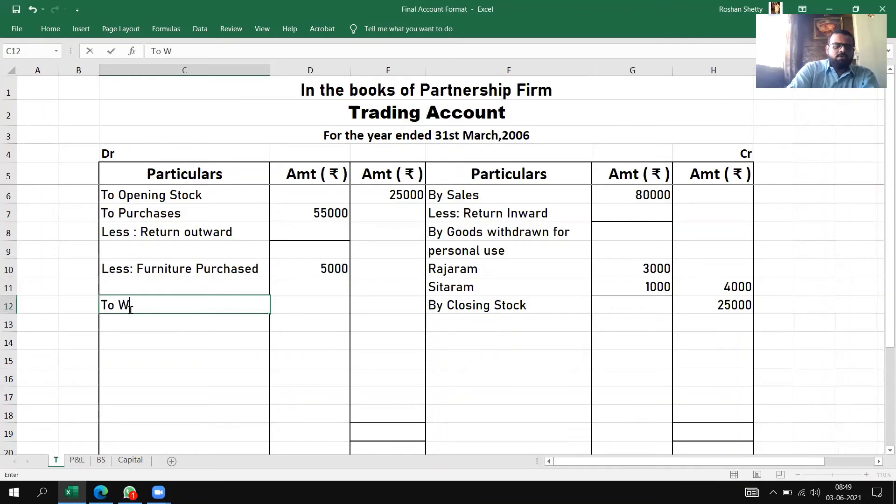
key("Tab")
key("Tab")
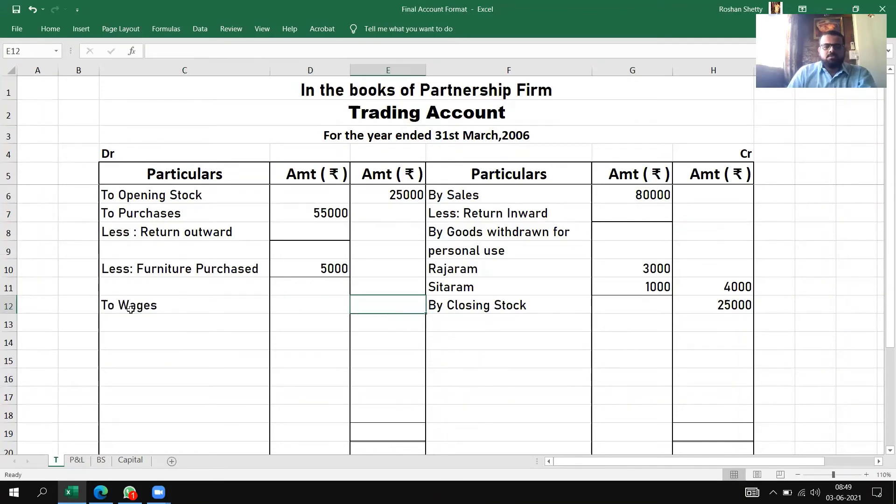
key("alt+Tab")
key("alt+Tab")
type("8000")
key("Return")
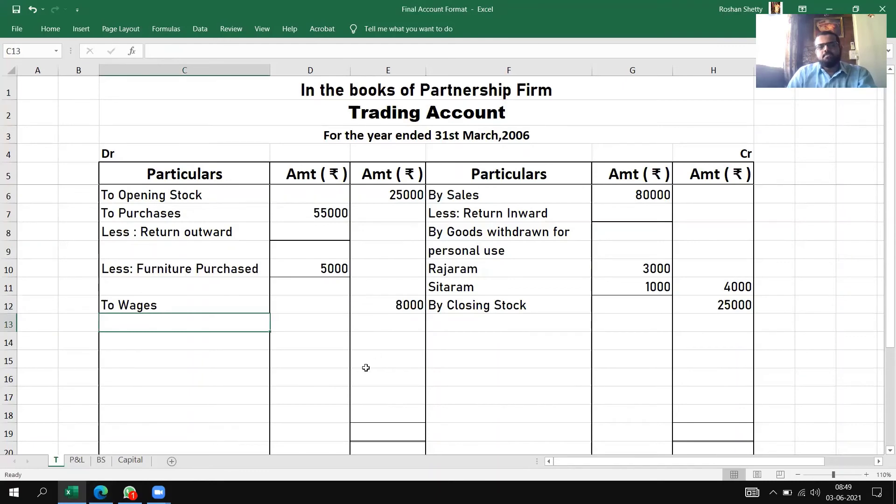
- Add the entry "Bills Receivable" in E19 on the assets side of the Balance Sheet, below Prepaid Rent
key("alt+Tab")
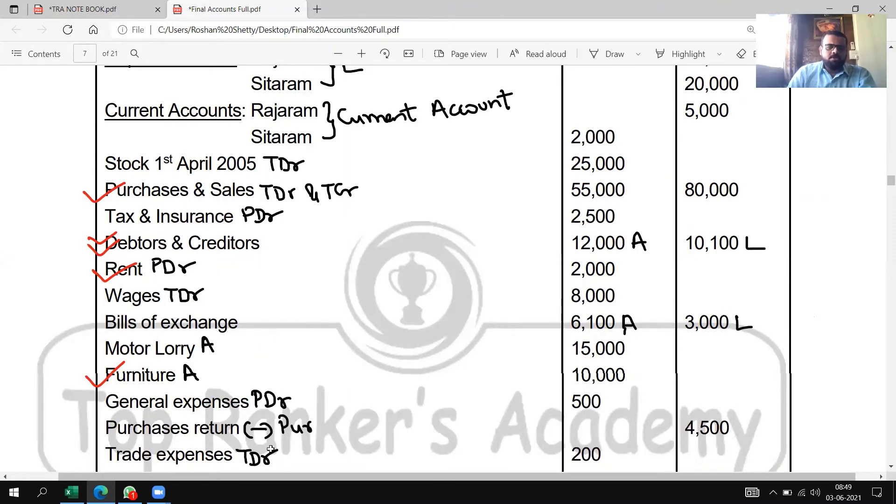
key("alt+Tab")
left_click(104, 461)
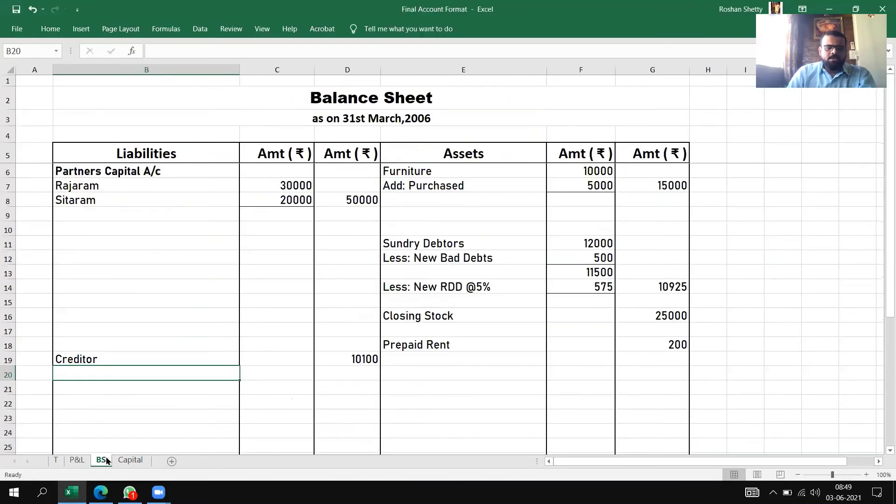
left_click(438, 389)
key("Up")
key("Up")
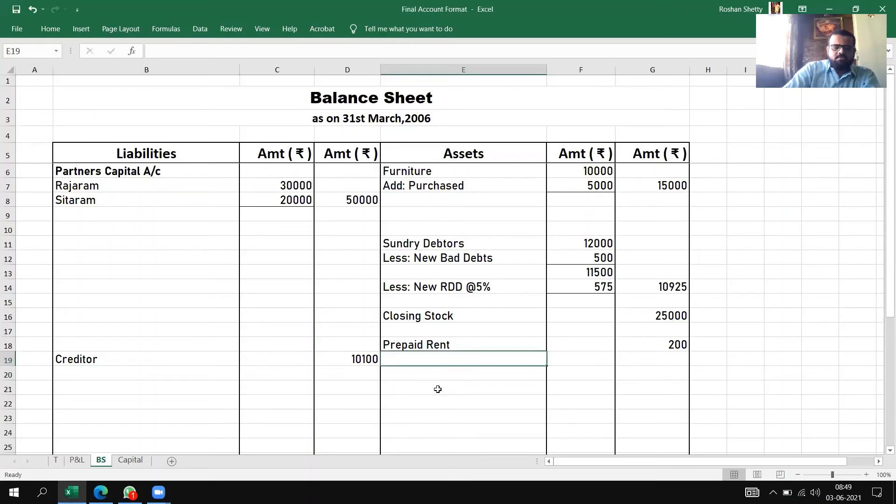
type("Bills R")
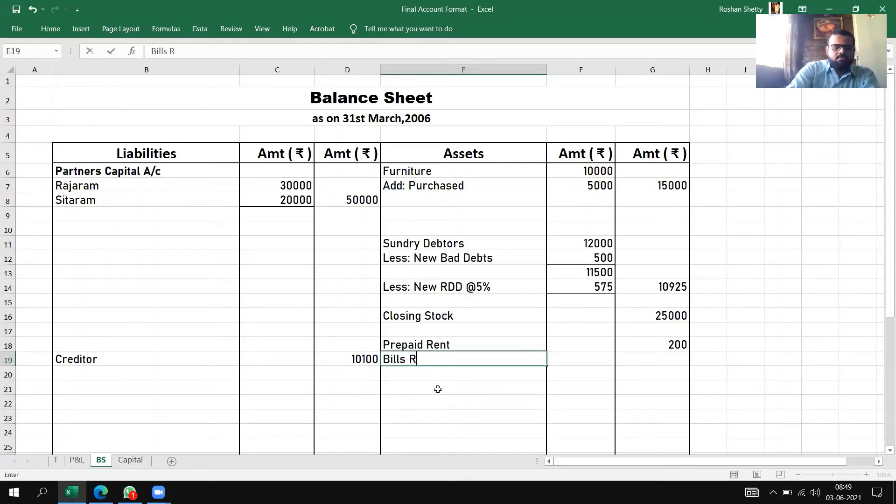
type("eceivable")
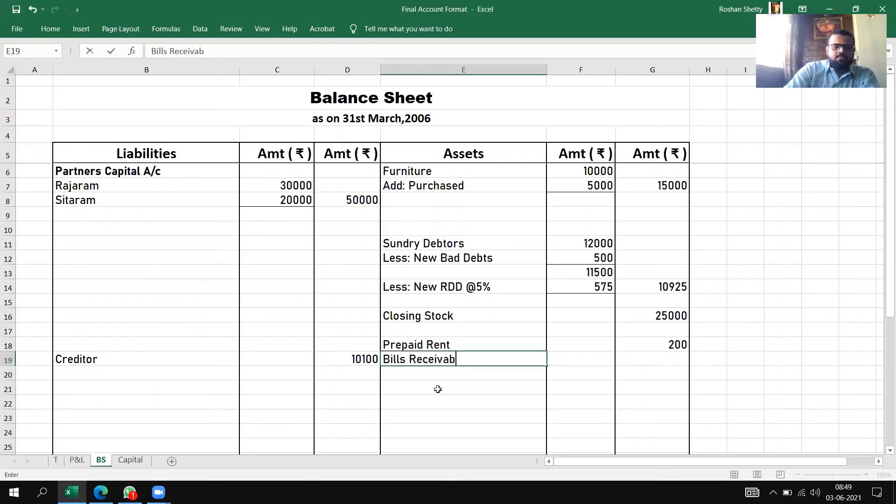
key("Tab")
key("Right")
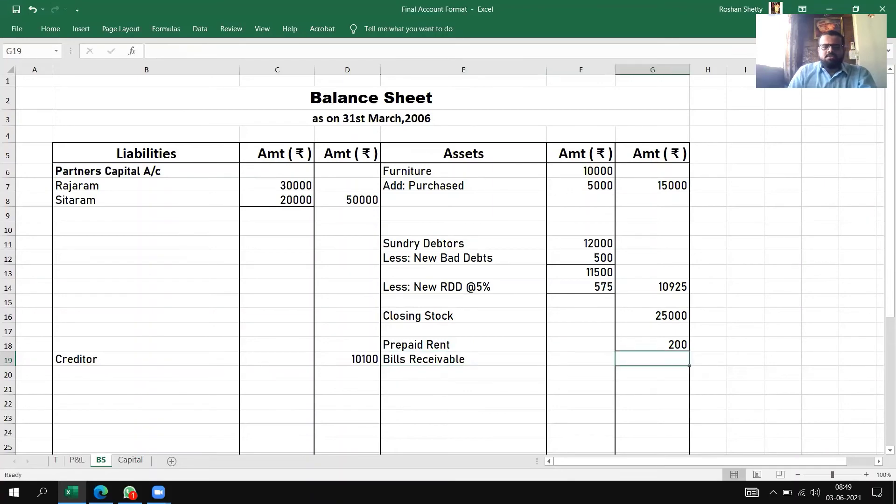
- Enter the debit bills of exchange balance from the PDF, 6100, in G19 for Bills Receivable
key("alt+Tab")
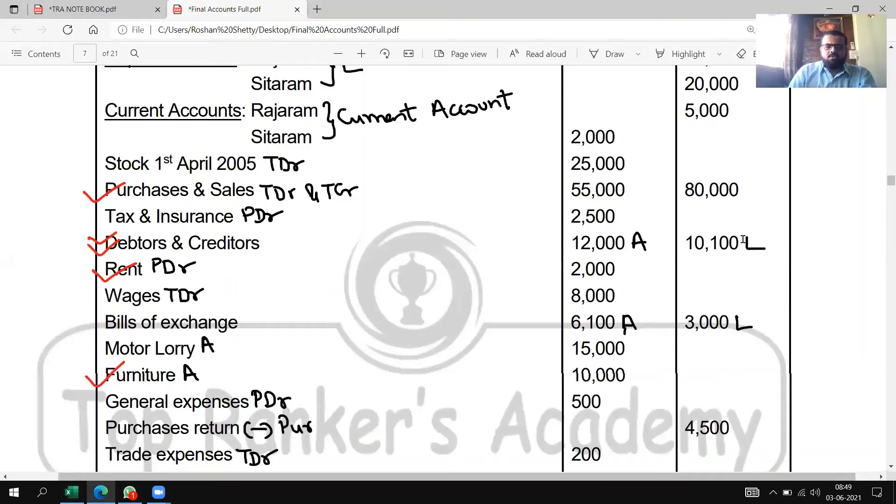
key("alt+Tab")
type("6100")
key("Return")
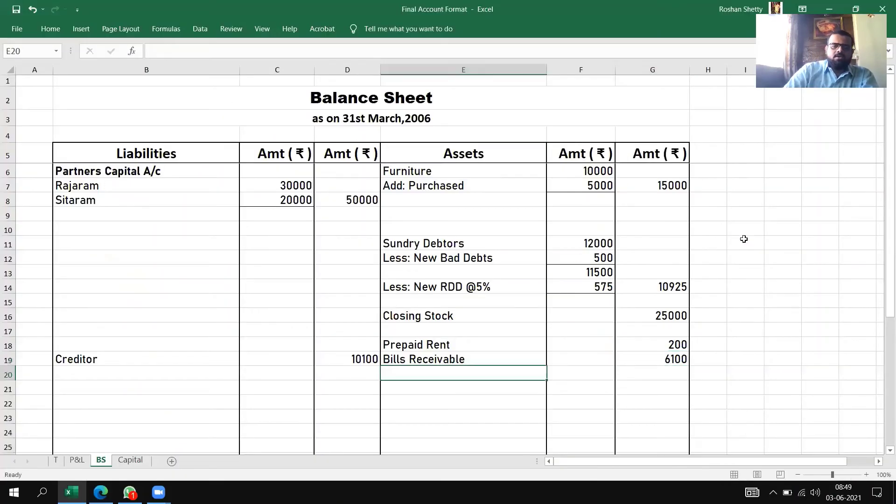
- Add "Bills Payable" in B20 on the liabilities side of the Balance Sheet with 3000 in D20
left_click(132, 376)
type("B")
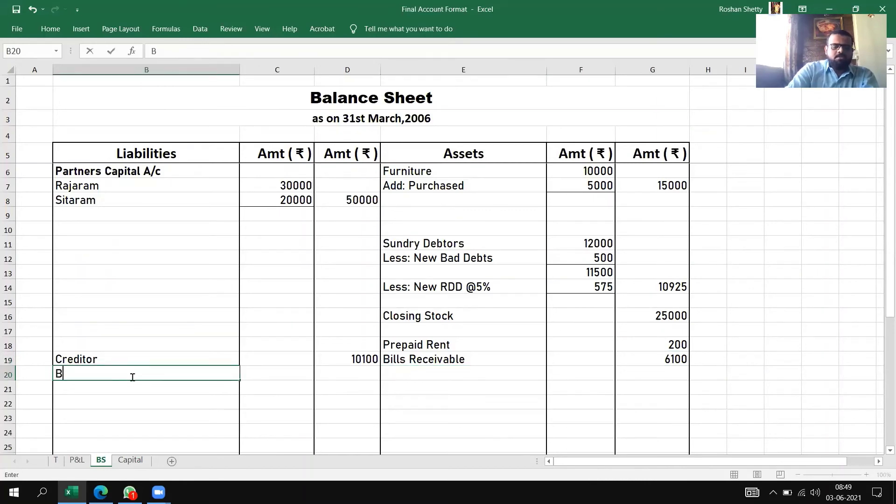
type("ills Pa")
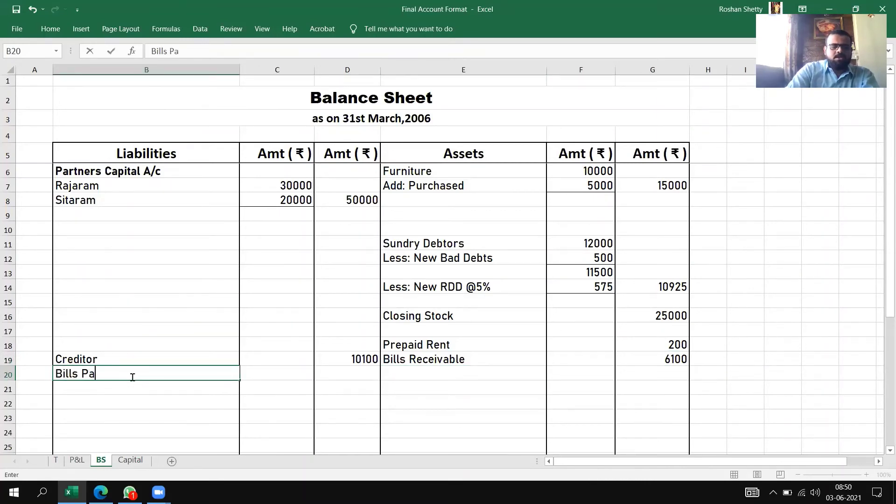
type("yable")
key("Tab")
key("Tab")
type("3000")
key("Return")
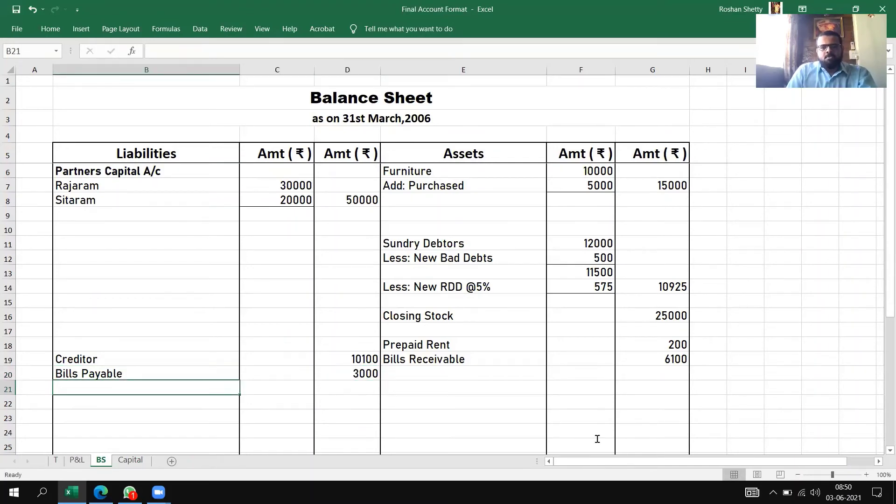
- Post the motor lorry from the PDF to the Balance Sheet assets as "Motor Lorry" in E9 with 15000 in G9
key("alt+Tab")
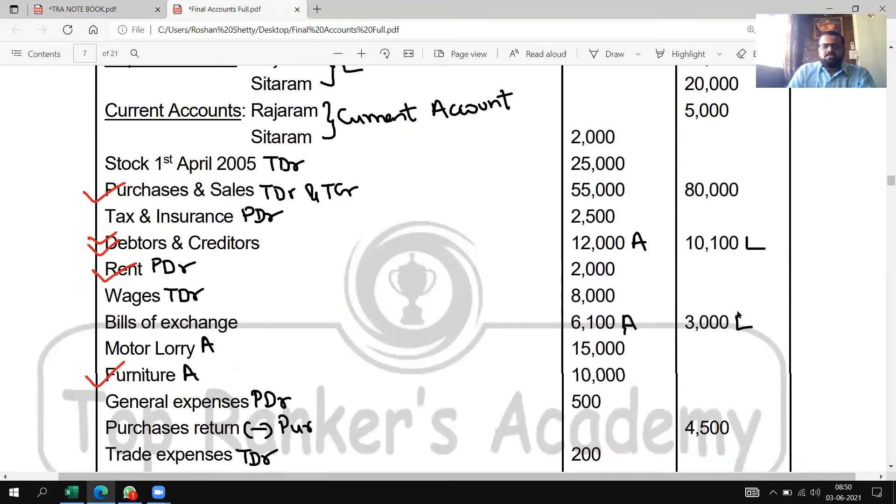
scroll(96, 301, "down", 3)
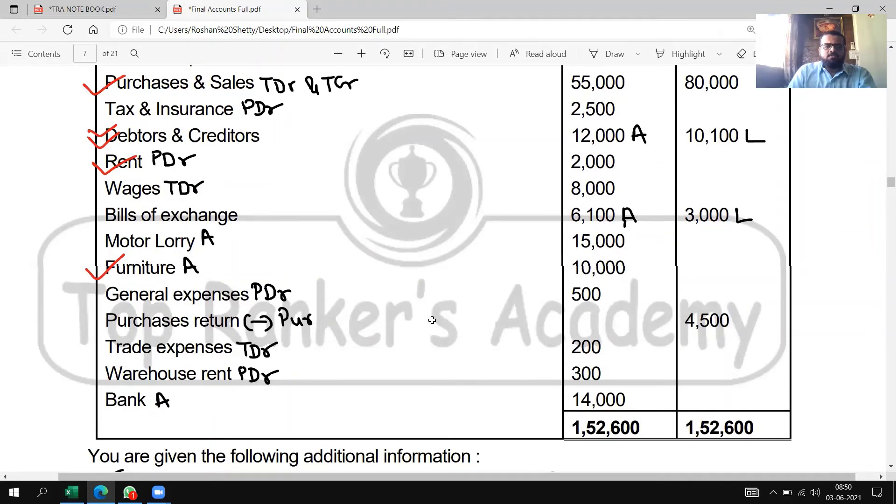
key("alt+Tab")
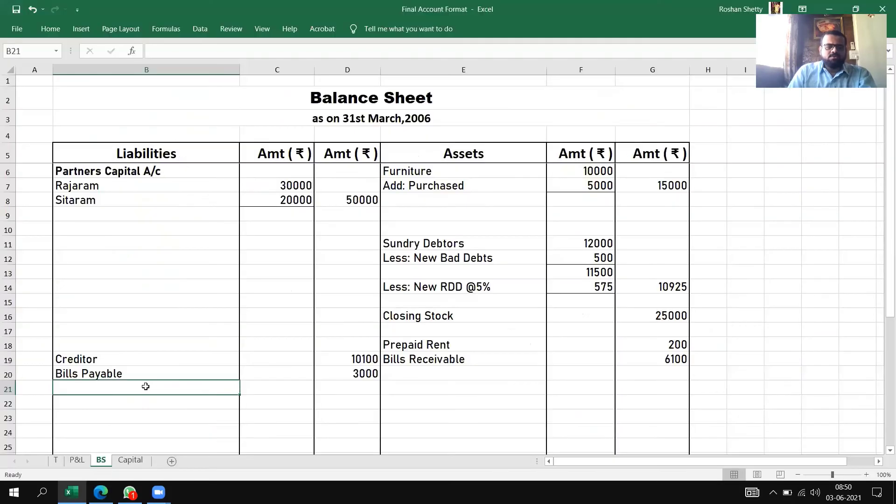
left_click(407, 214)
type("M")
type("or Lorry")
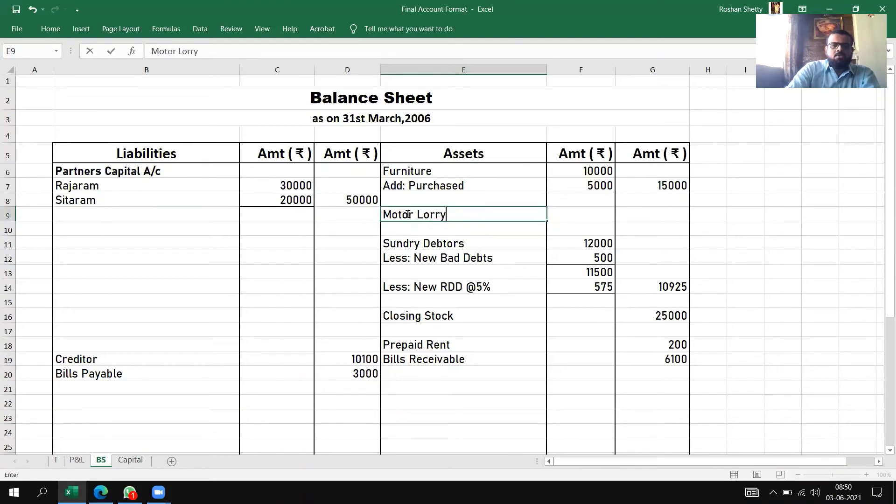
key("Tab")
key("Tab")
type("15000")
key("Return")
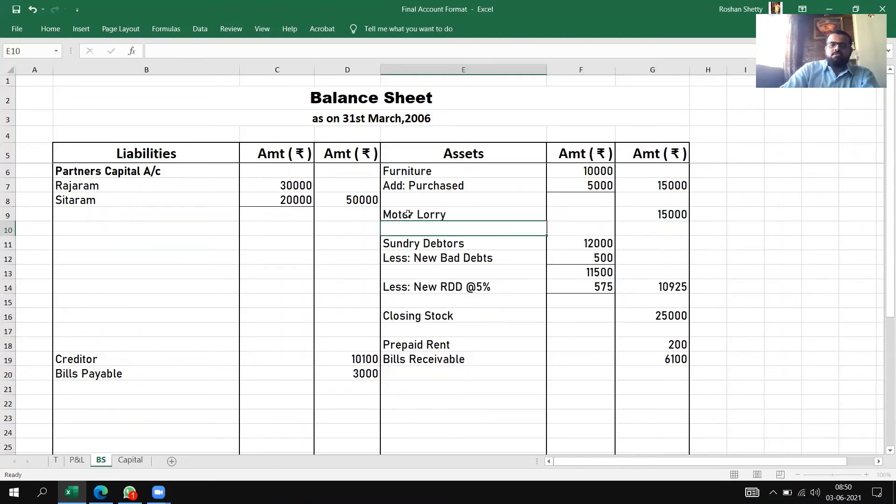
left_click(712, 270)
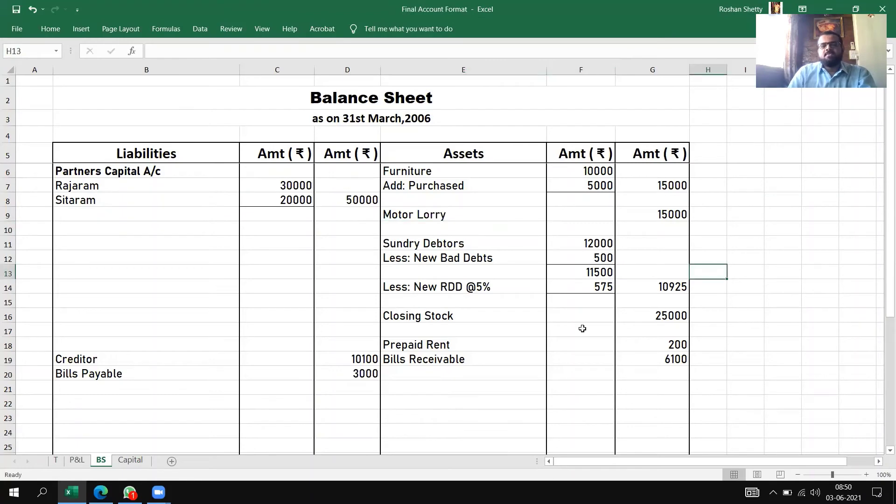
left_click(435, 213)
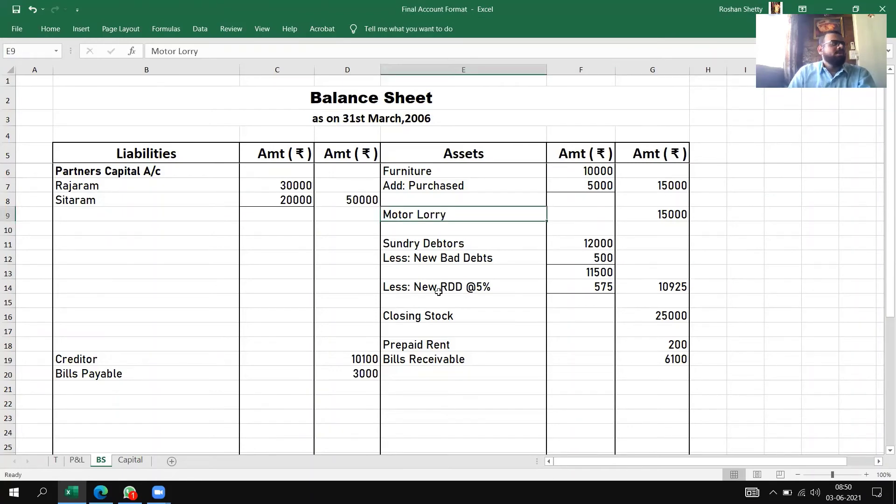
- Post the PDF's general expenses to the Profit and Loss Account debit side as "To General Expenses" in B20 with 500 in D20
key("alt+Tab")
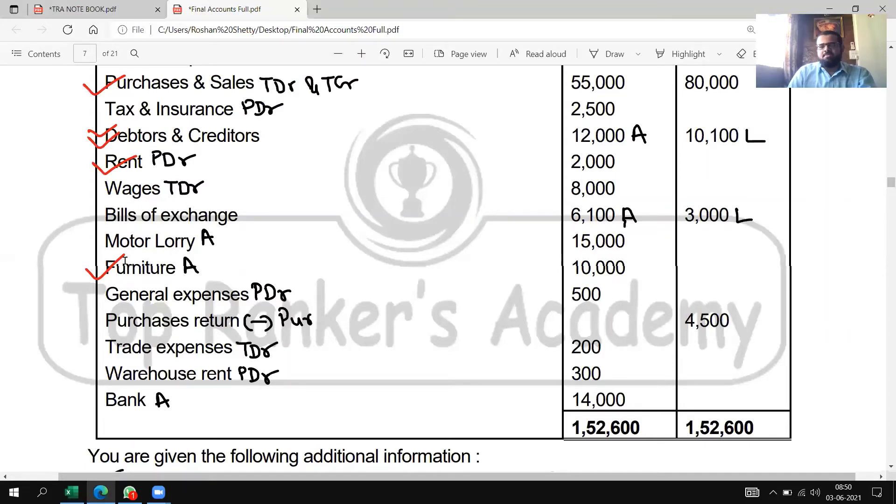
key("alt+Tab")
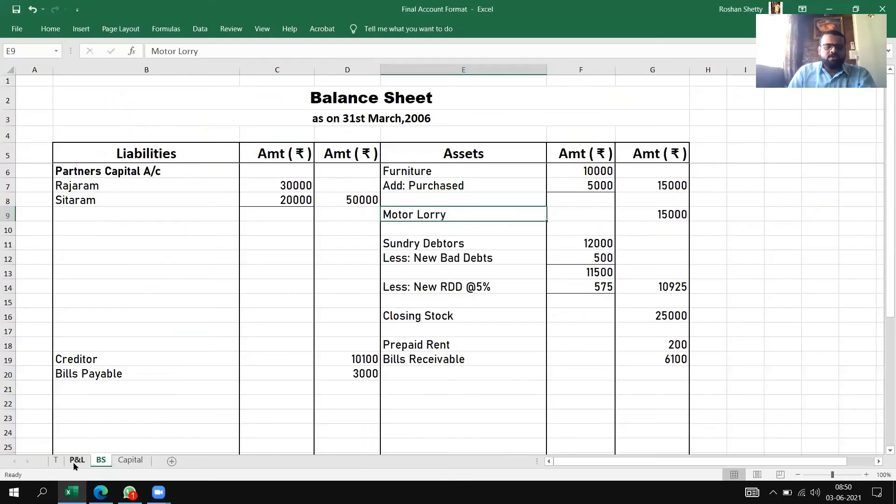
left_click(77, 461)
type("T")
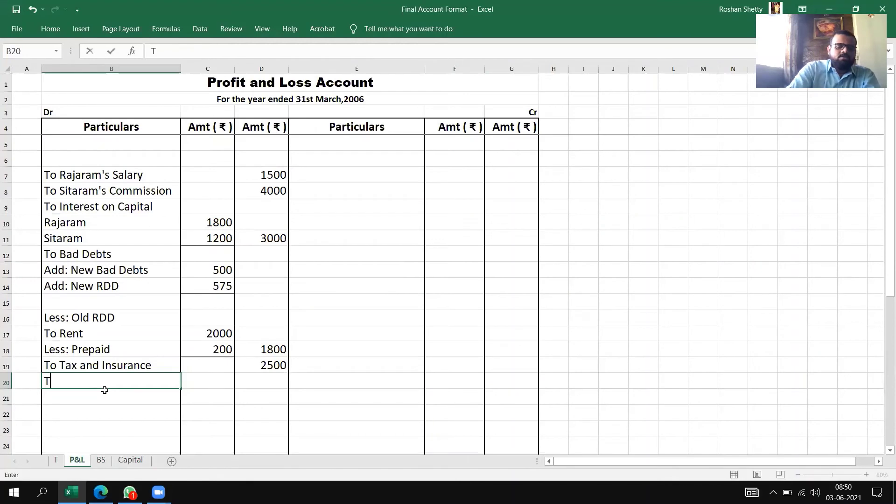
type("o Genera")
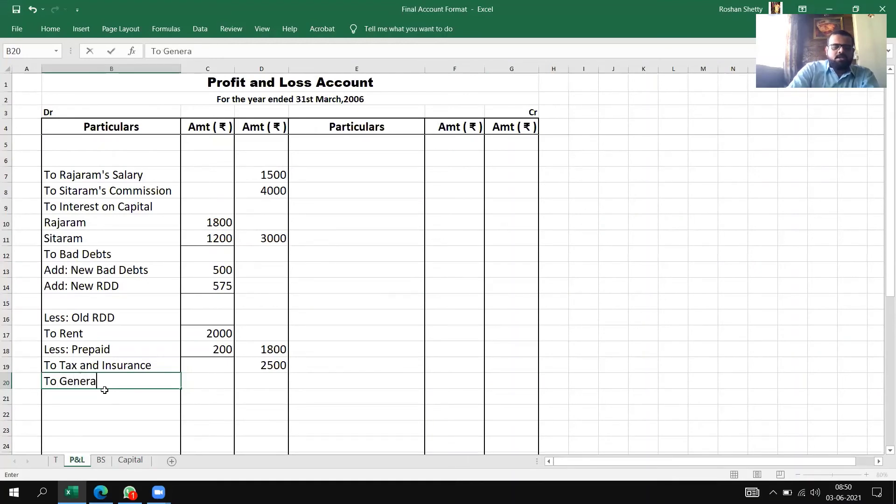
type("l Expenses")
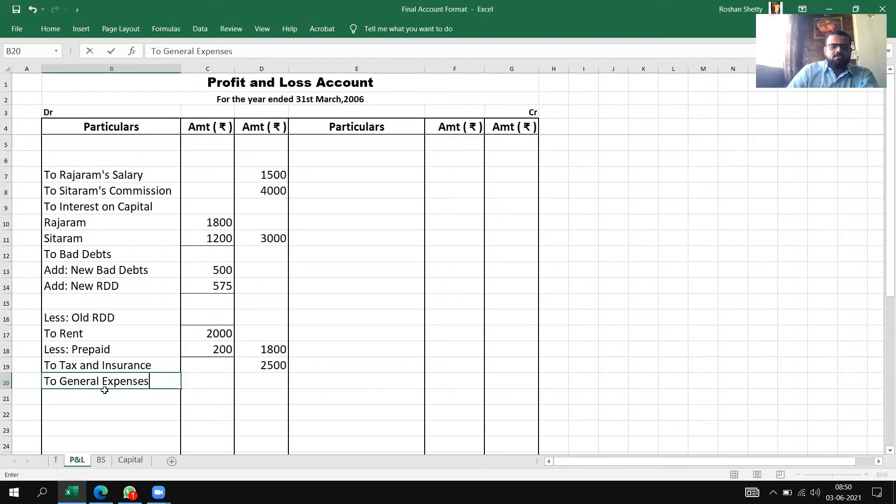
key("Tab")
key("Tab")
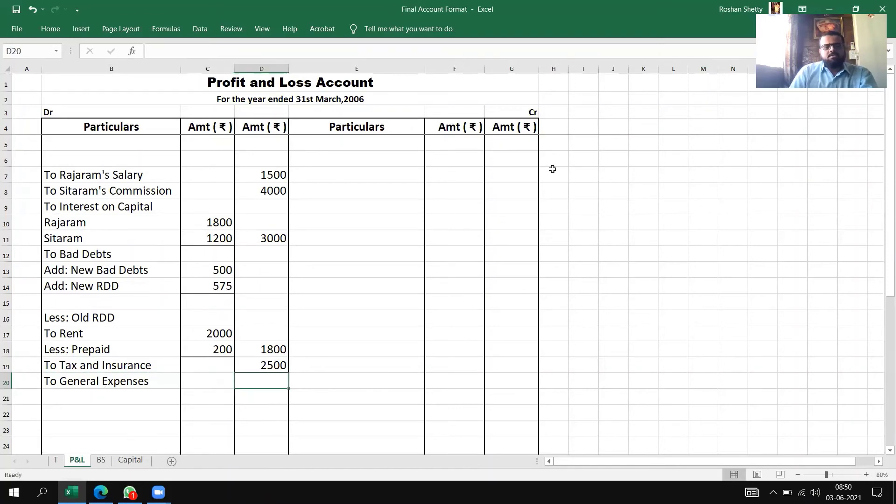
key("alt+Tab")
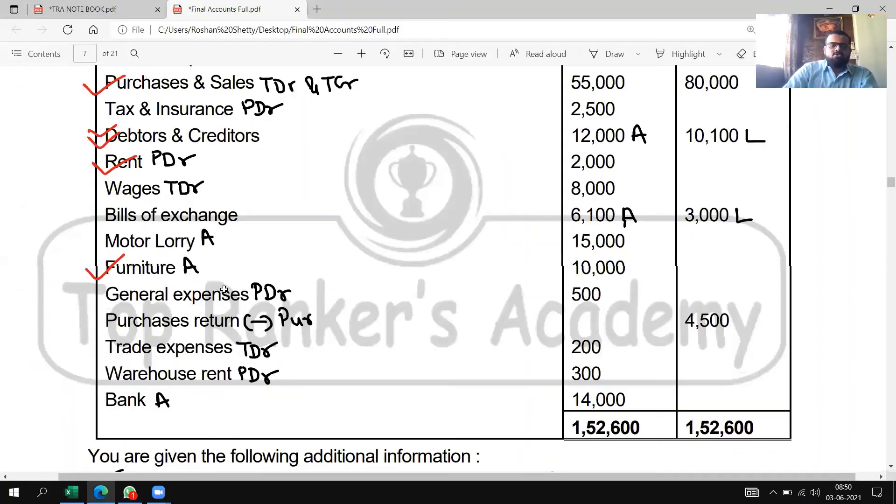
key("alt+Tab")
type("500")
key("Return")
- Enter the purchases return from the PDF, 4500, in D8 of the Trading Account for Return outward
key("alt+Tab")
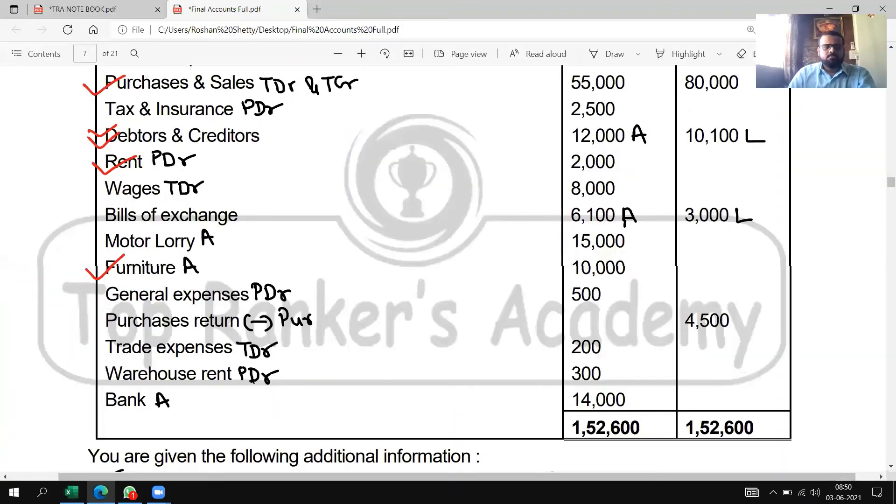
scroll(238, 320, "down", 2)
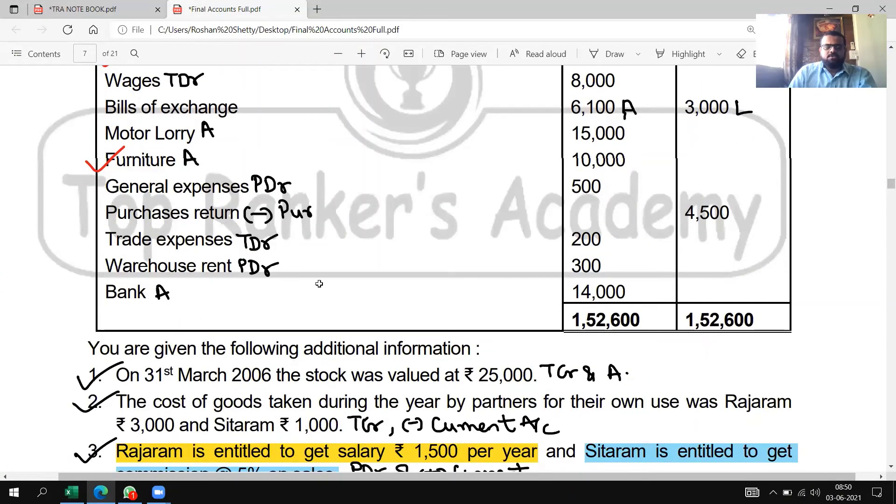
key("alt+Tab")
left_click(57, 460)
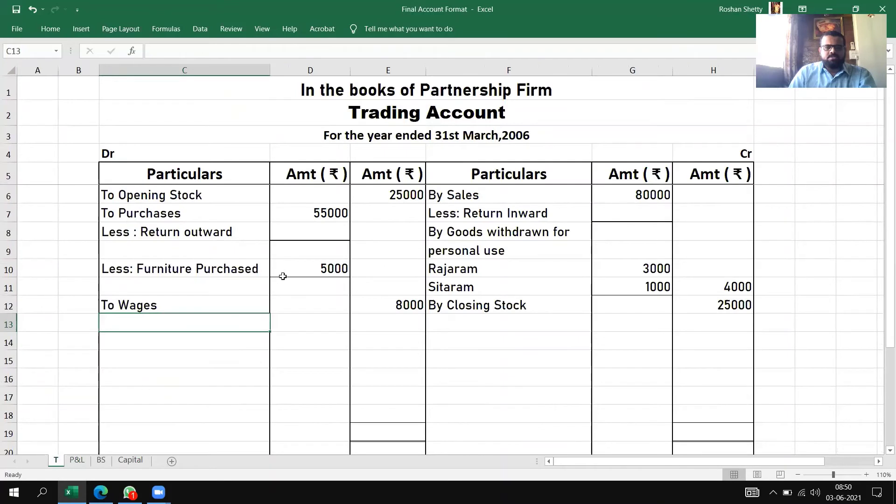
left_click(331, 231)
type("4000")
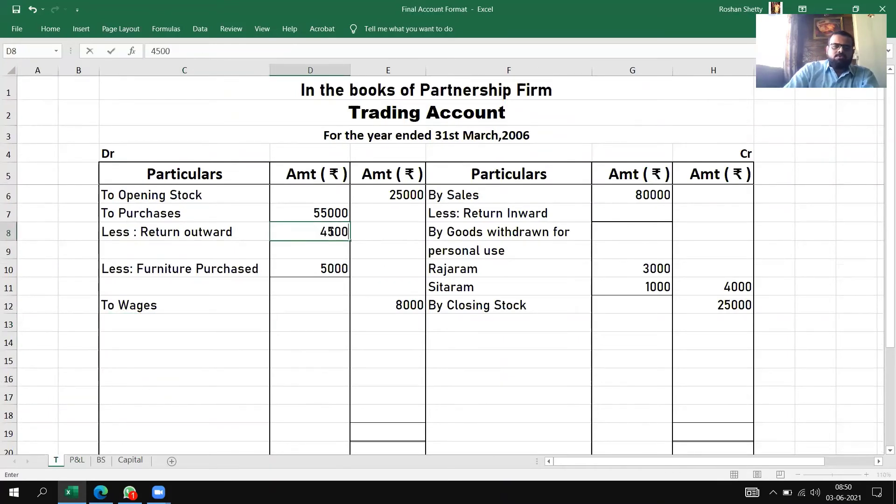
key("Return")
- Calculate purchases net of return outward in D9 of the Trading Account with the formula +D7-D8
type("+D7-")
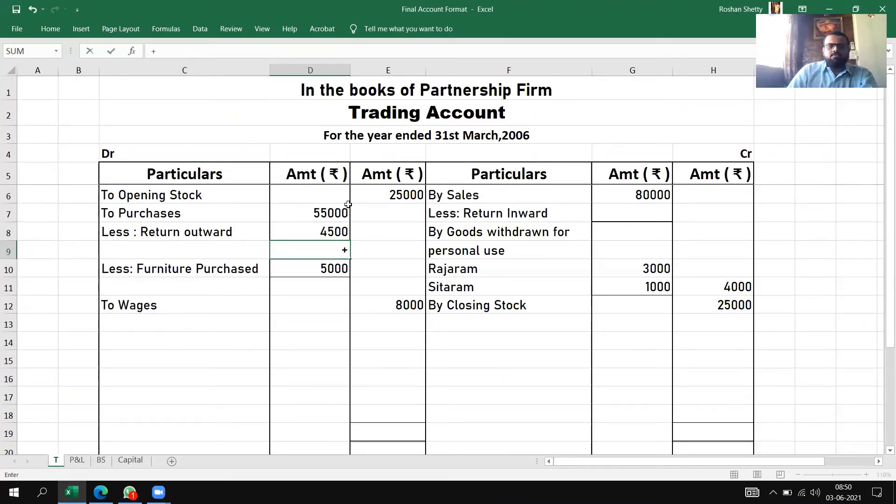
left_click(338, 213)
type("-")
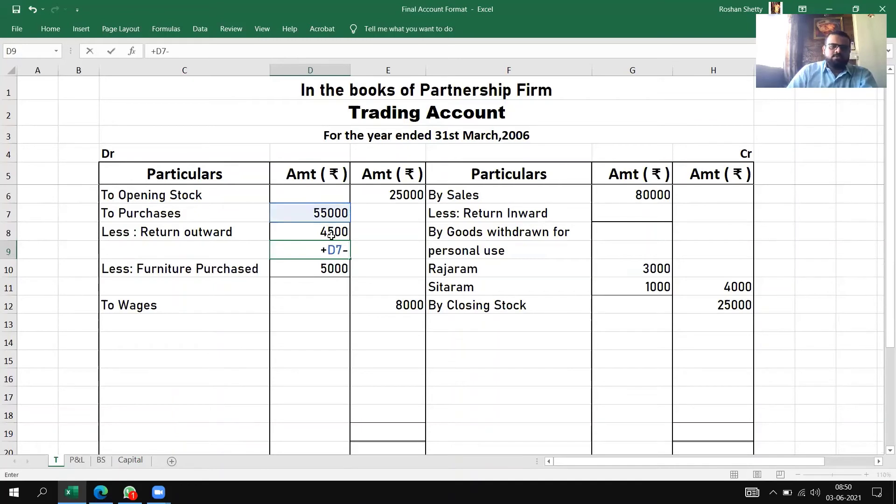
left_click(332, 228)
key("Return")
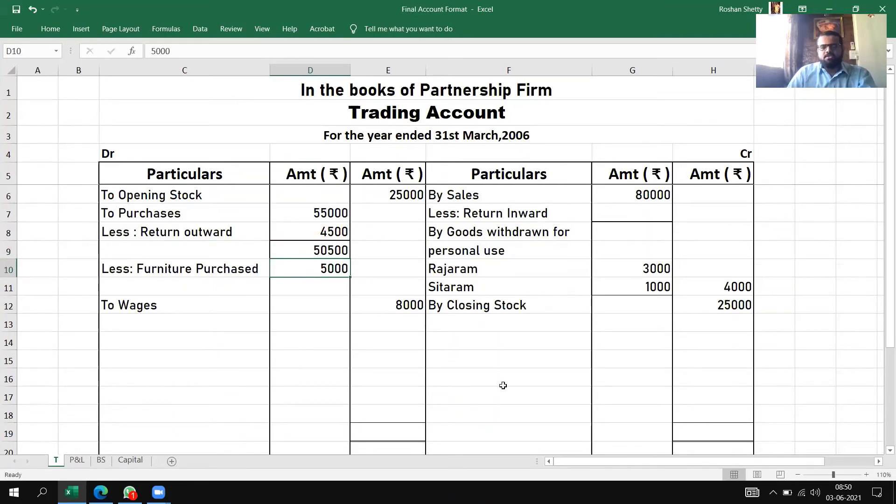
- Enter 45500 in E10 of the Trading Account as the net purchases after deducting the furniture purchased
left_click(274, 357)
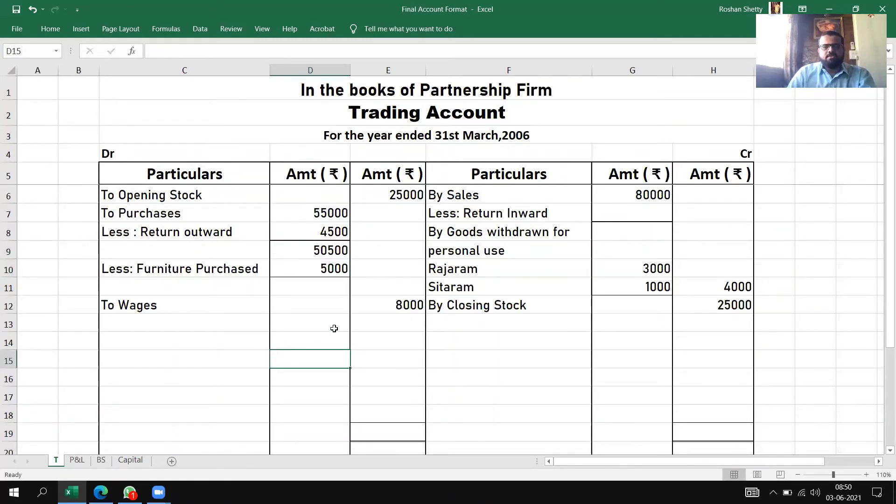
left_click(394, 268)
type("4555")
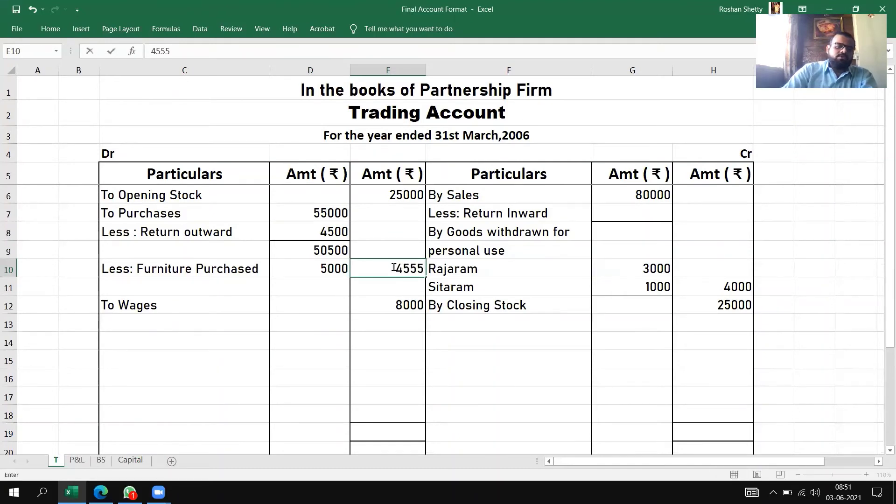
key("BackSpace")
type("00")
key("Return")
left_click(594, 409)
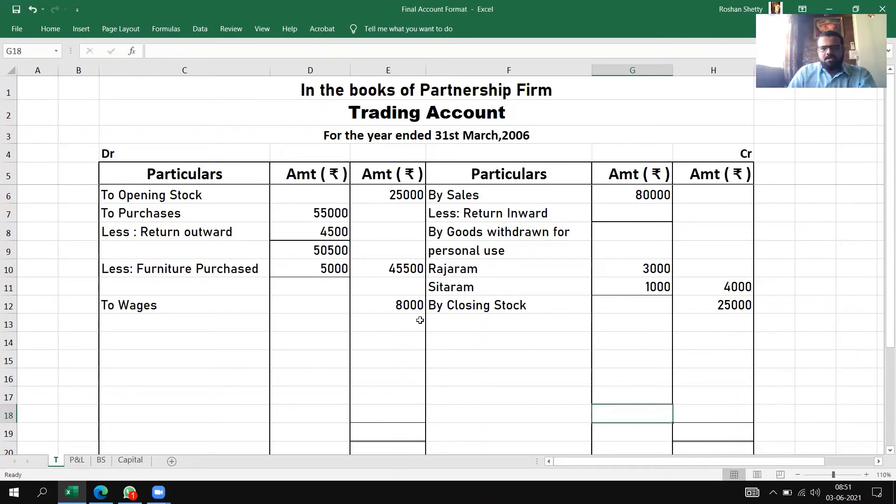
- Post the PDF's trade expenses to the Trading Account debit side as "To Trade Expenses" in C13 with 200 in E13
key("alt+Tab")
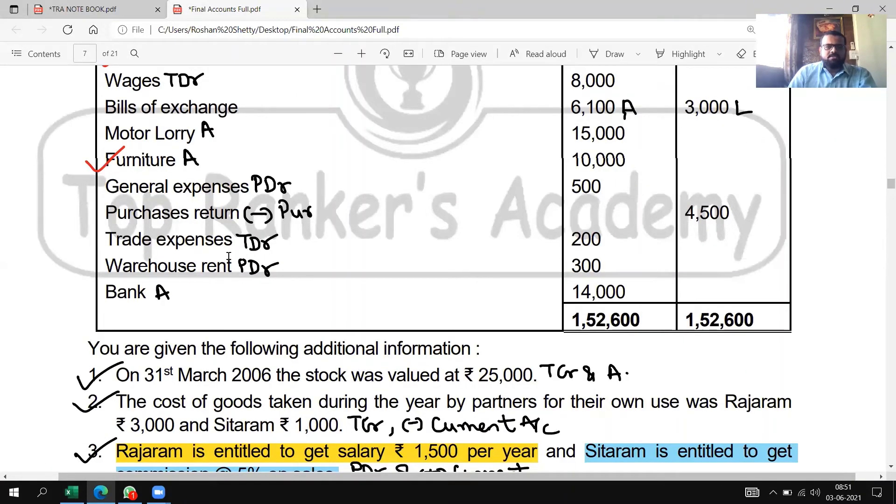
key("alt+Tab")
left_click(132, 326)
type("To Wo Trade ")
type("Expenses")
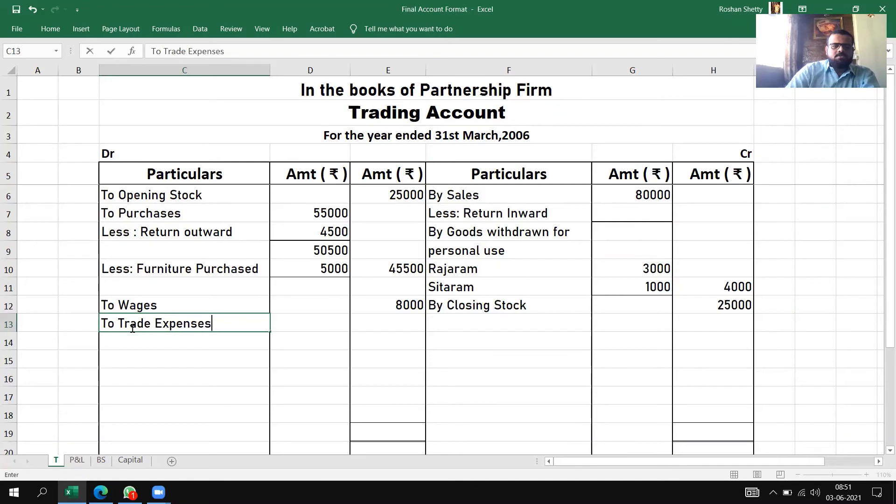
key("alt+Tab")
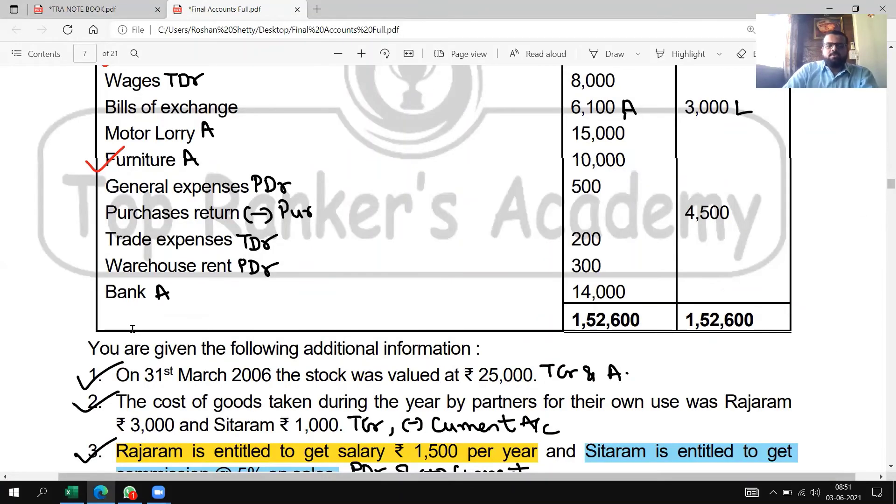
key("alt+Tab")
key("Tab")
type("2")
key("Tab")
type("200")
key("Return")
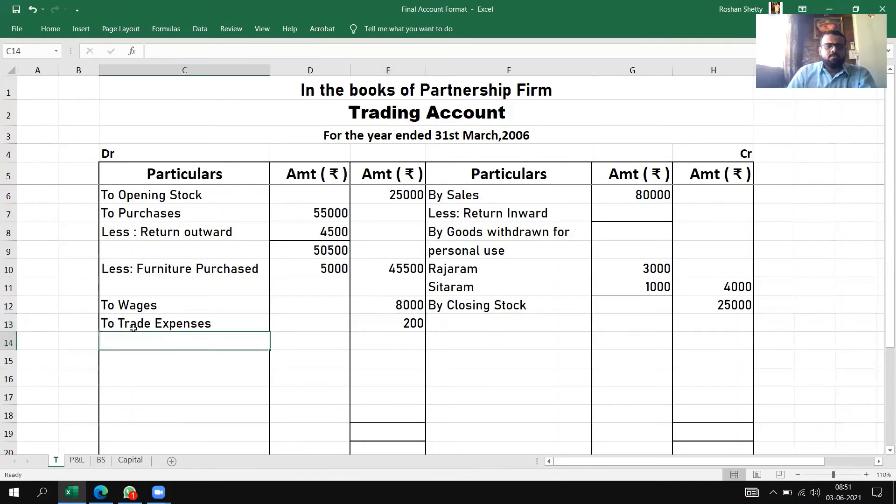
- Post the PDF's warehouse rent to the Profit and Loss Account debit side as "To Warehouse Rent" in B21 with 300 in D21
key("alt+Tab")
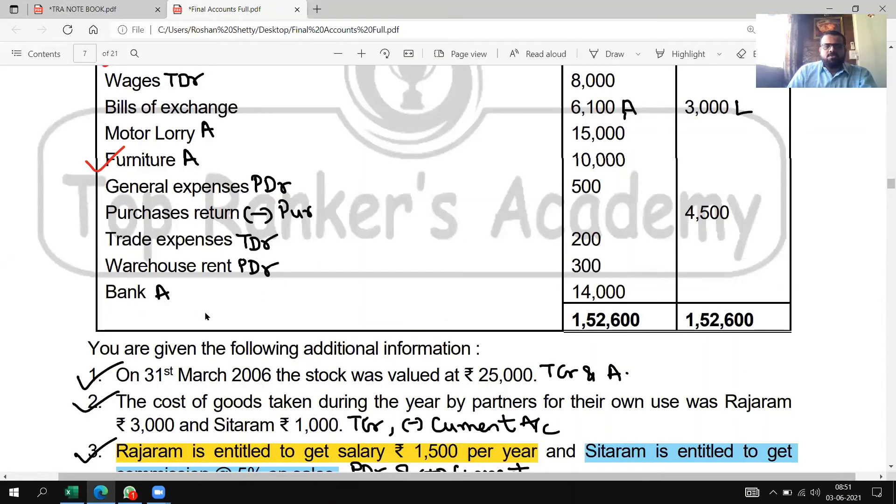
key("alt+Tab")
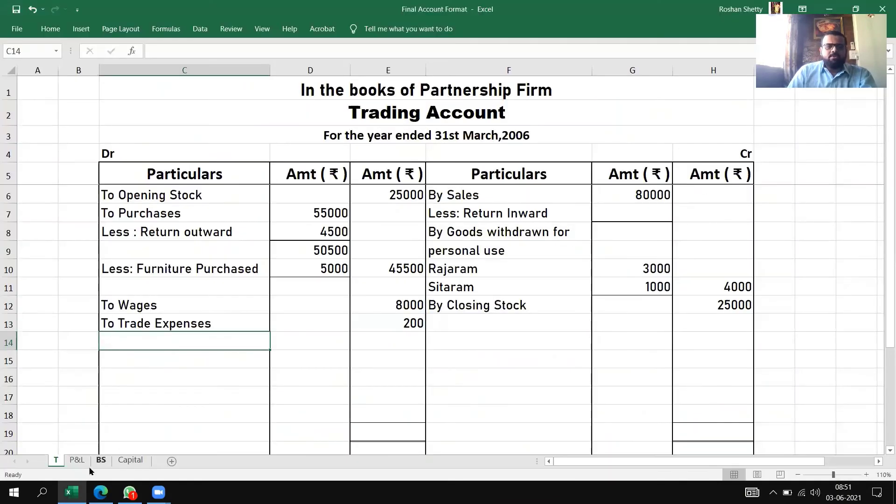
left_click(76, 461)
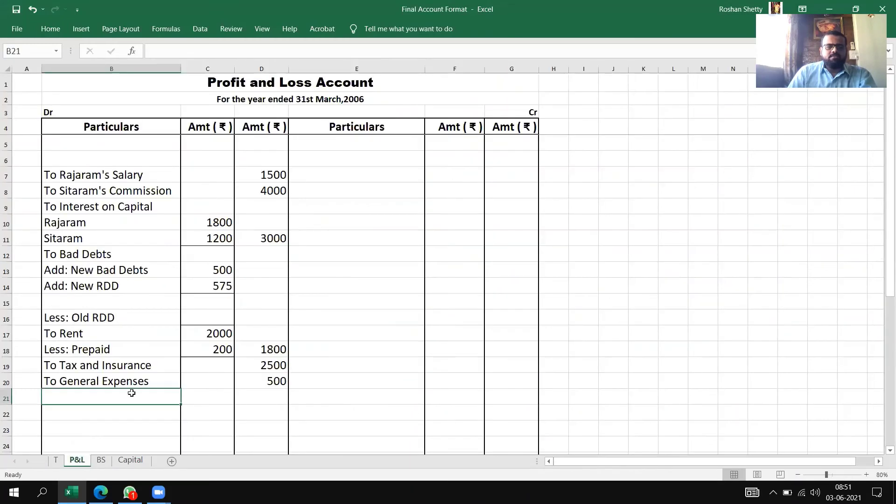
type("To Warehouse Rent")
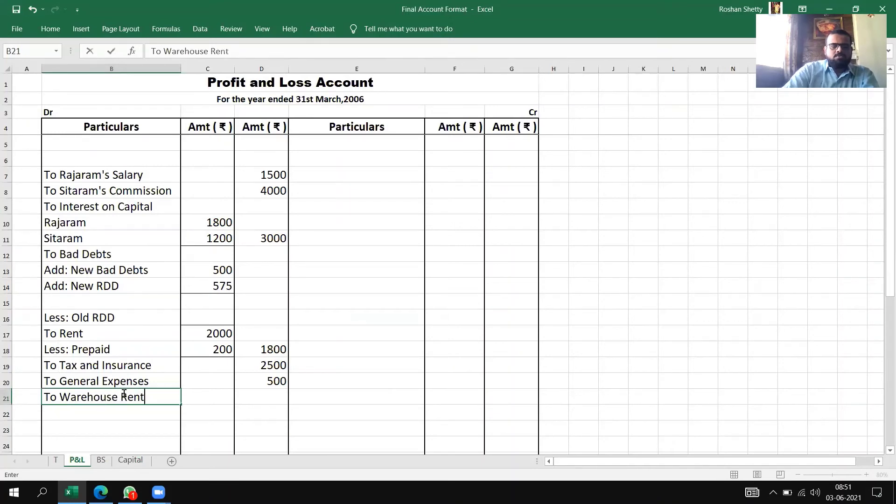
key("Tab")
key("Tab")
key("alt+Tab")
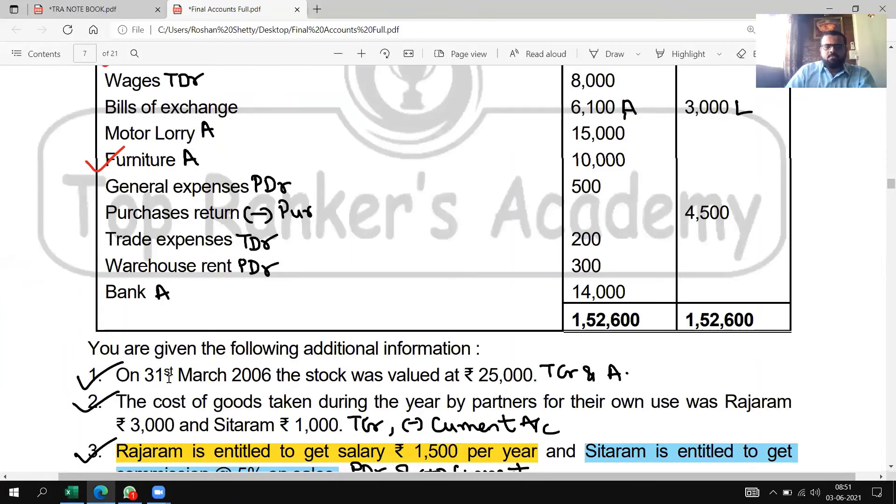
key("alt+Tab")
key("alt+Tab")
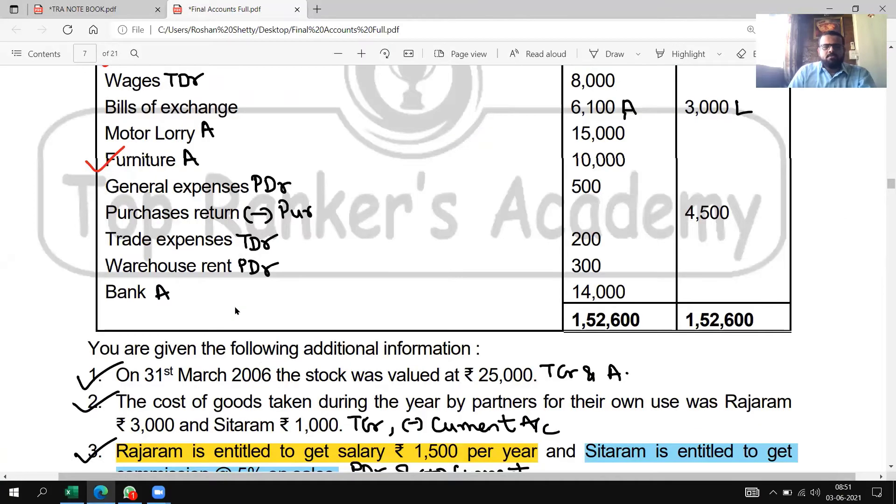
key("alt+Tab")
left_click(177, 380)
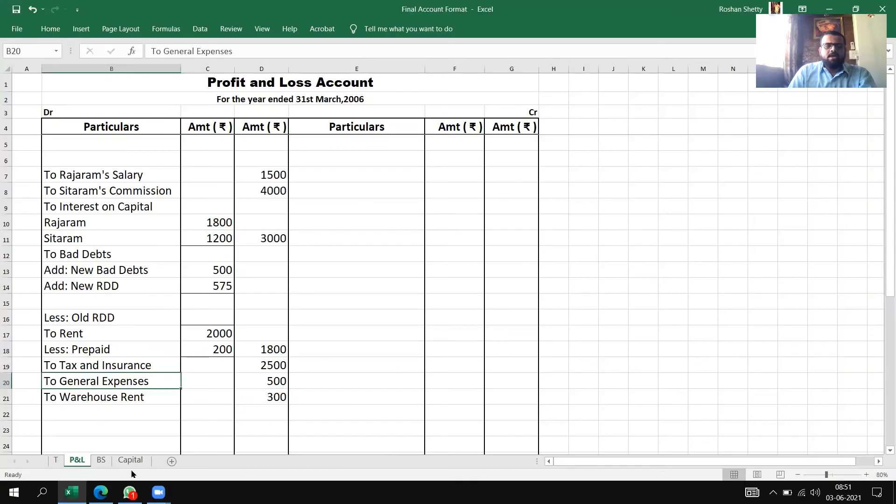
- Post the PDF's bank balance to the Balance Sheet assets side as "Bank" in E20 with 14000 in G20
left_click(101, 460)
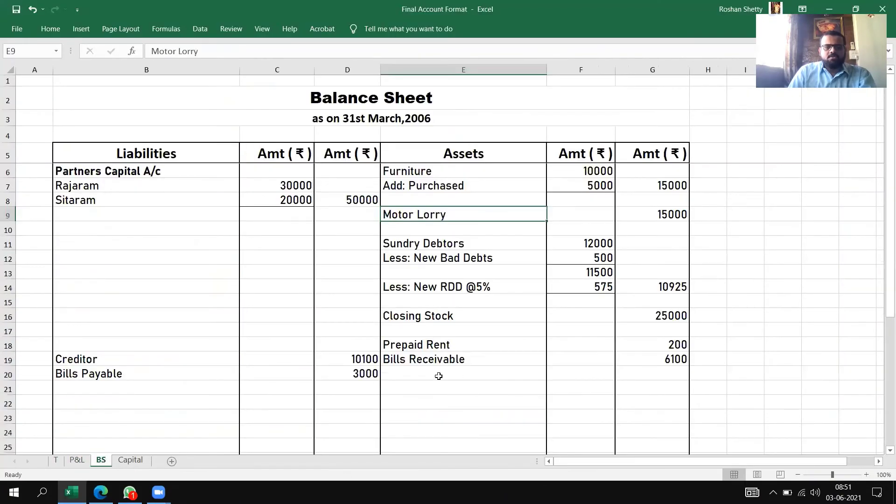
left_click(406, 373)
type("Bnk")
key("BackSpace")
type("nk")
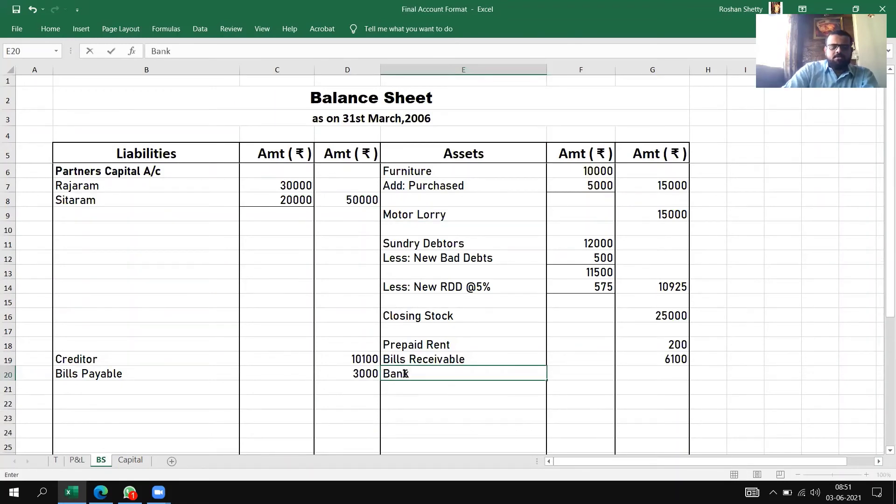
type(" 1400")
key("BackSpace")
key("BackSpace")
key("BackSpace")
key("BackSpace")
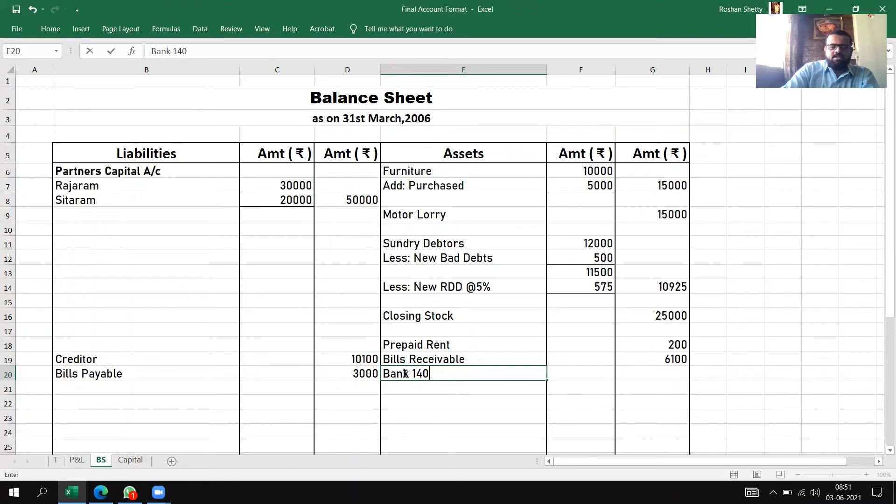
left_click(647, 375)
type("14000")
key("Return")
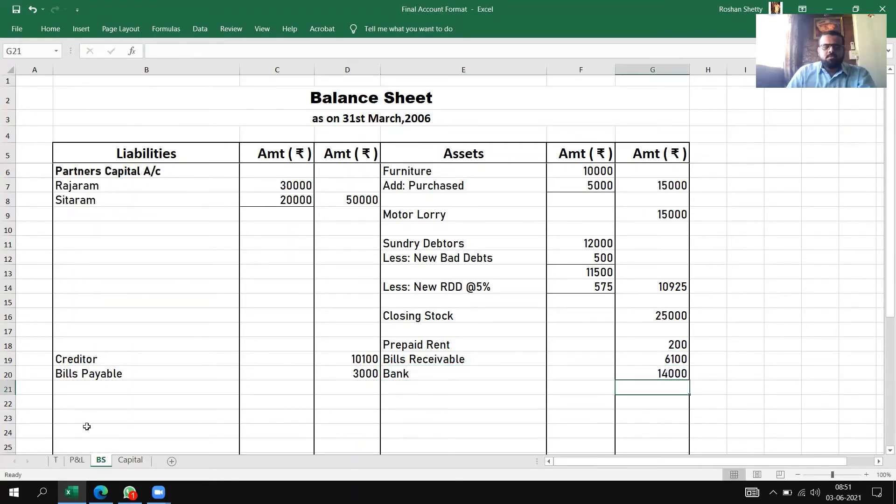
- In the Trading Account, enter "-" in G7 for return inward and 80000 in H7 as net sales
key("alt+Tab")
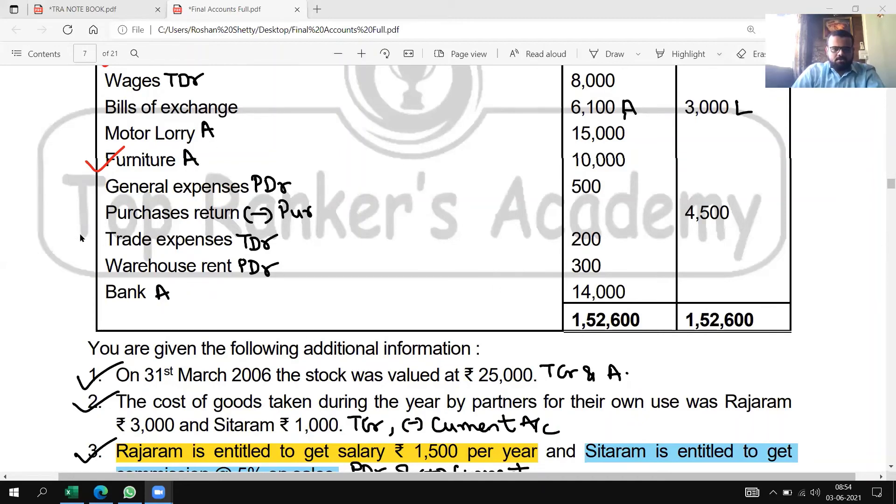
key("alt+Tab")
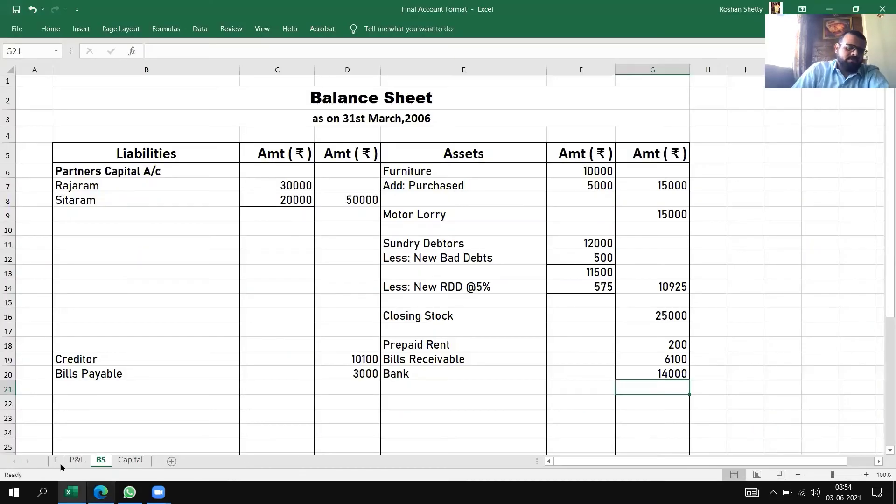
left_click(55, 460)
left_click(443, 324)
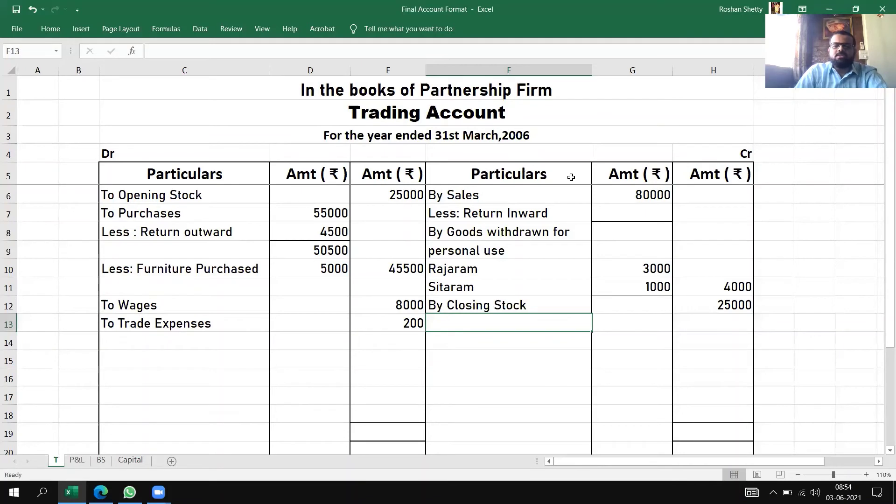
left_click(639, 215)
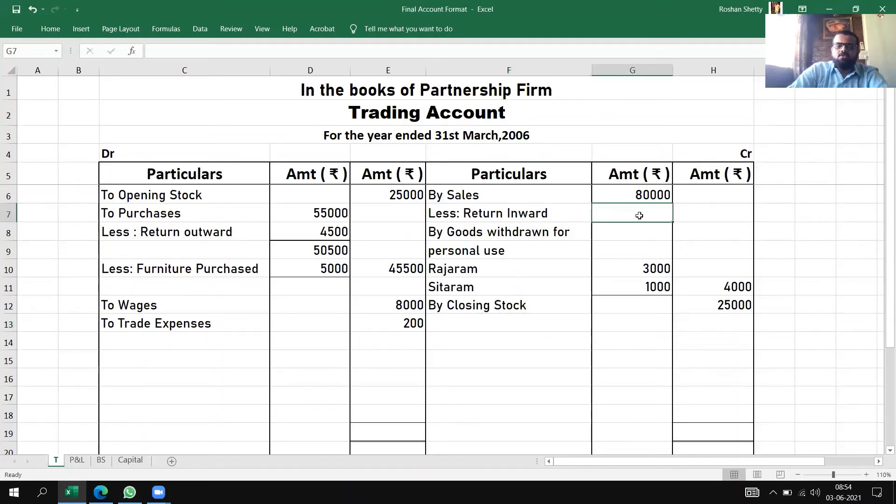
type("-")
key("Return")
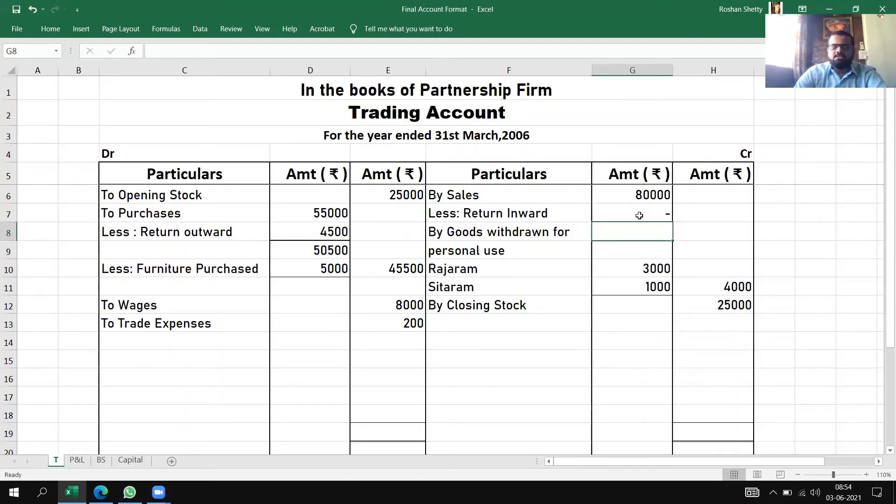
left_click(727, 211)
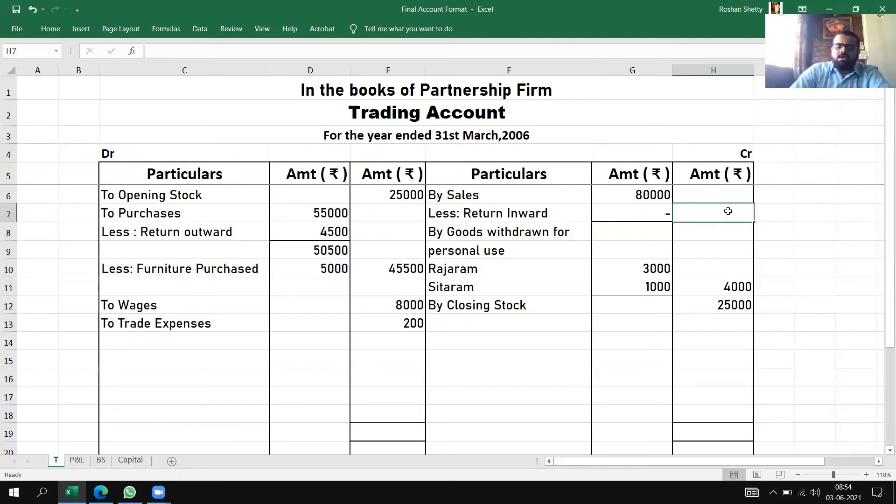
type("80000")
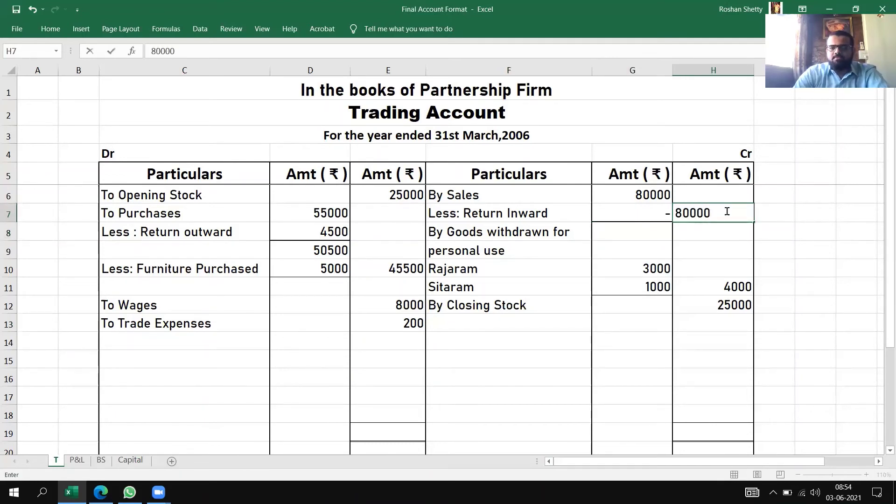
key("Return")
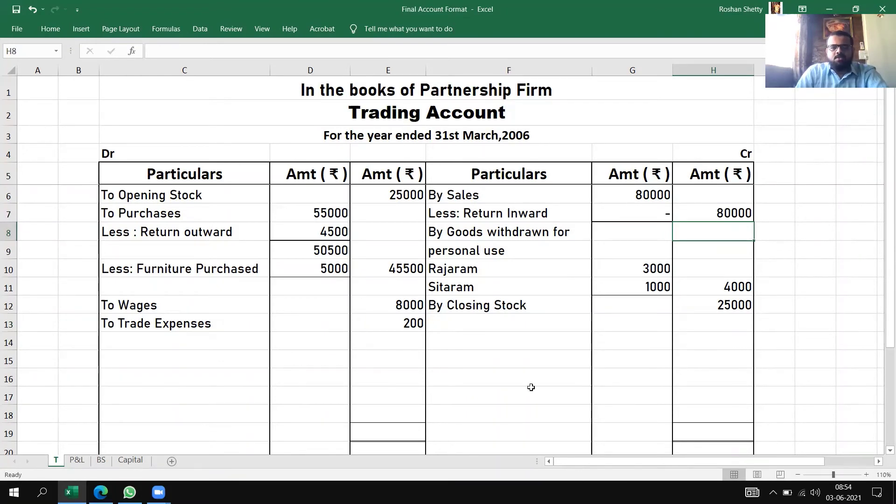
- Sum both sides of the Trading Account and enter the larger total, 109000, in H19 and E19
left_click_drag(733, 195, 720, 364)
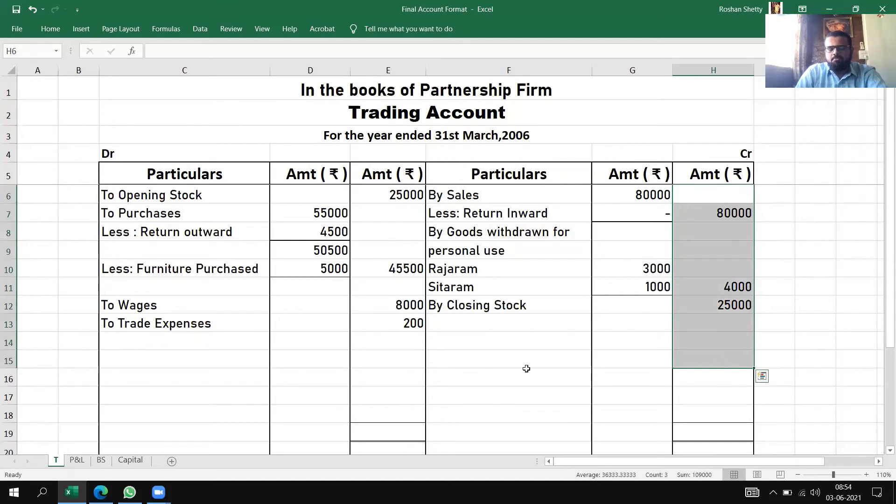
left_click_drag(414, 192, 410, 346)
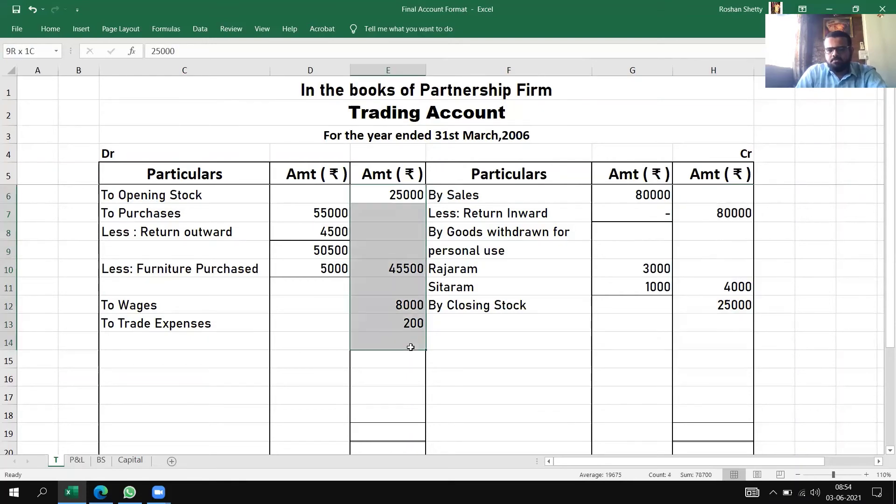
left_click(537, 395)
left_click_drag(730, 196, 715, 326)
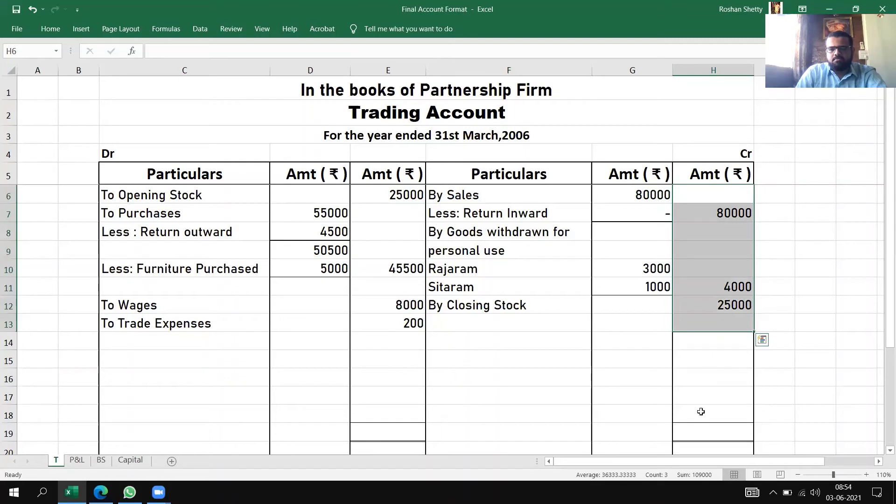
left_click(707, 435)
type("109000")
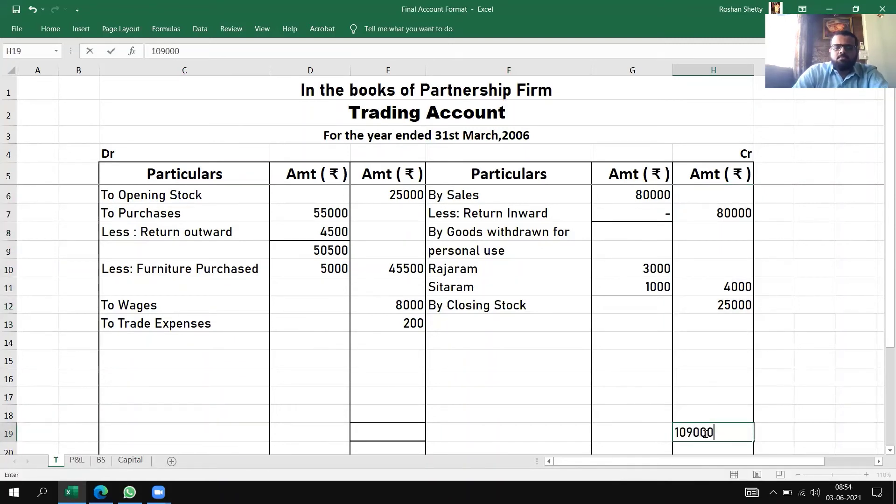
key("Return")
left_click(378, 405)
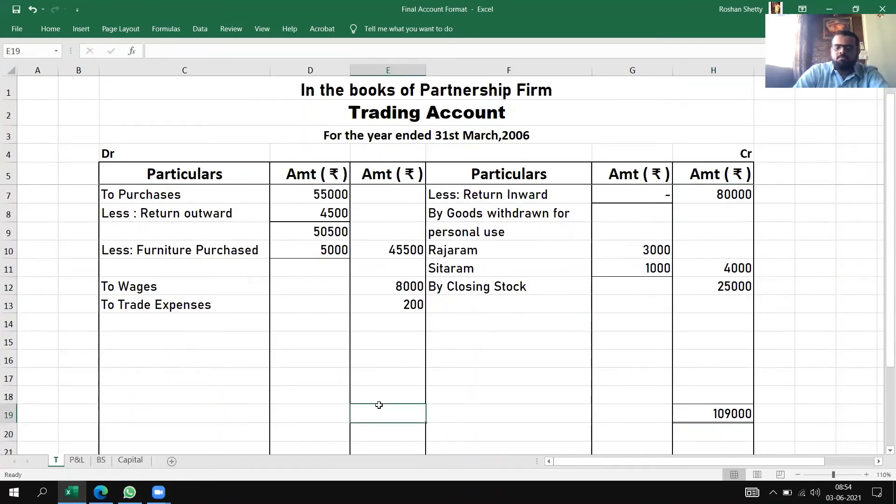
type("109000")
key("Return")
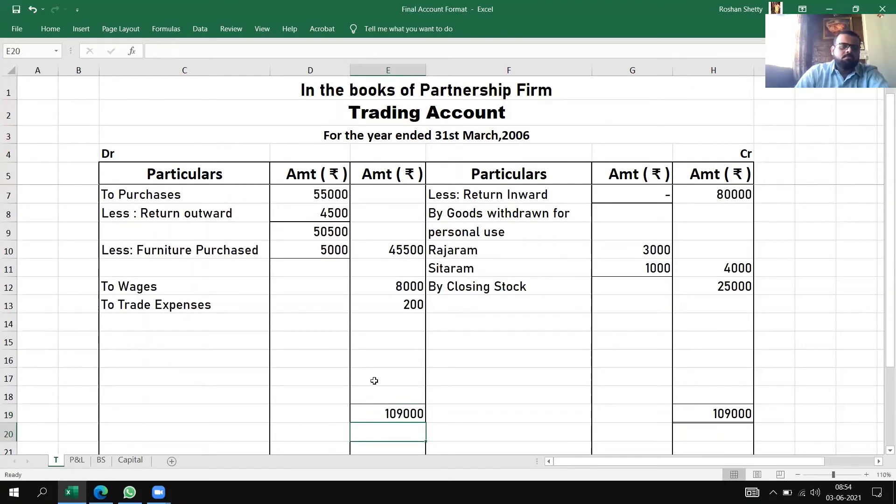
- Enter the Trading Account's balancing figure as "To Gross Profit c/d" in C15 with 30300 in E15
left_click(174, 349)
type("To Gross Profit c/d")
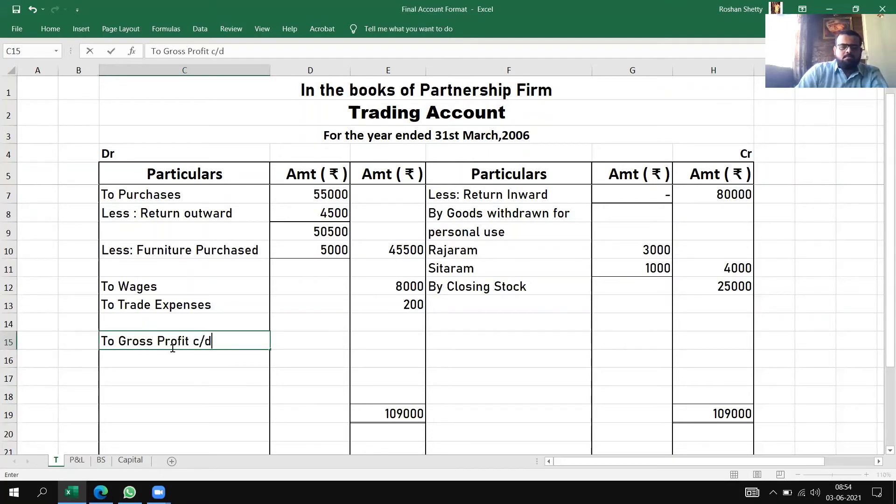
left_click(390, 345)
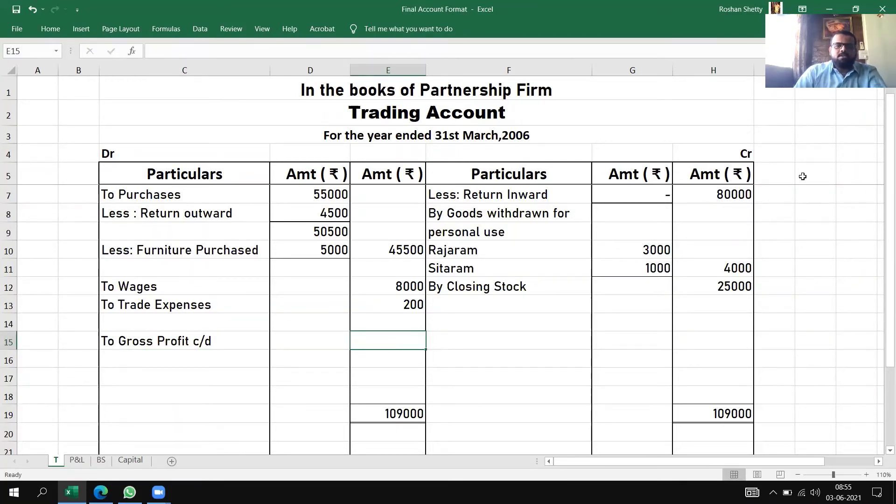
left_click(593, 131)
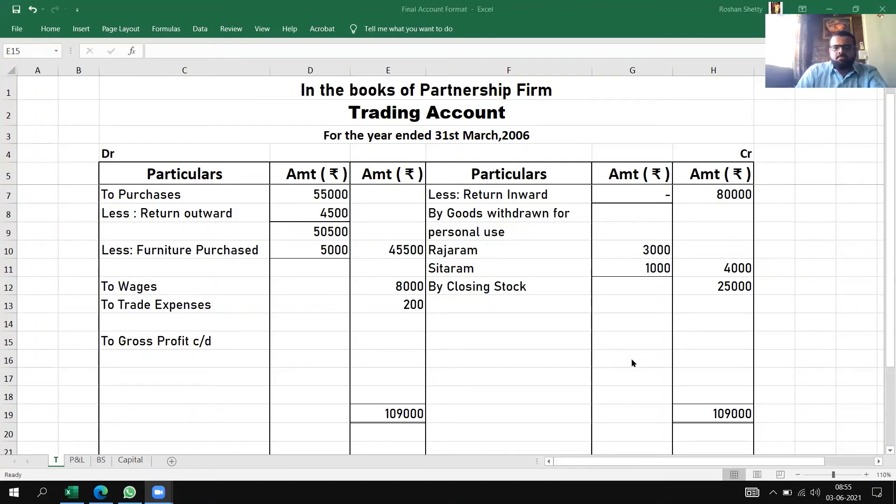
key("alt+Tab")
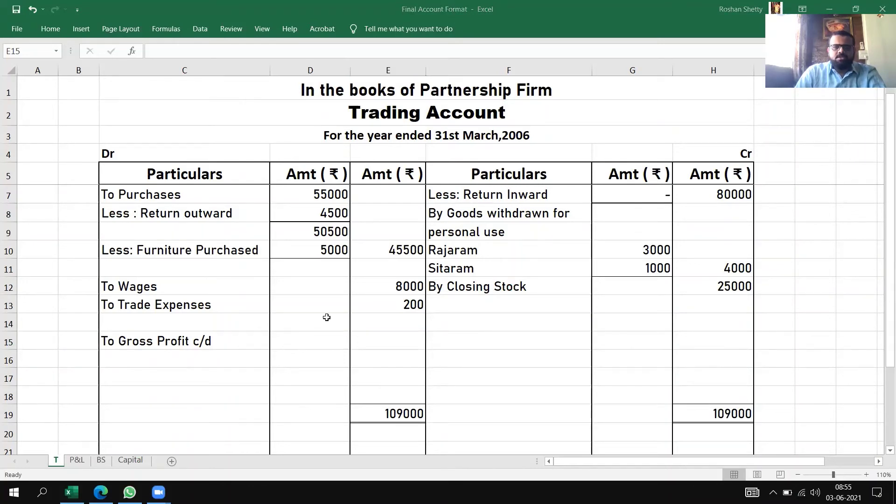
left_click(375, 338)
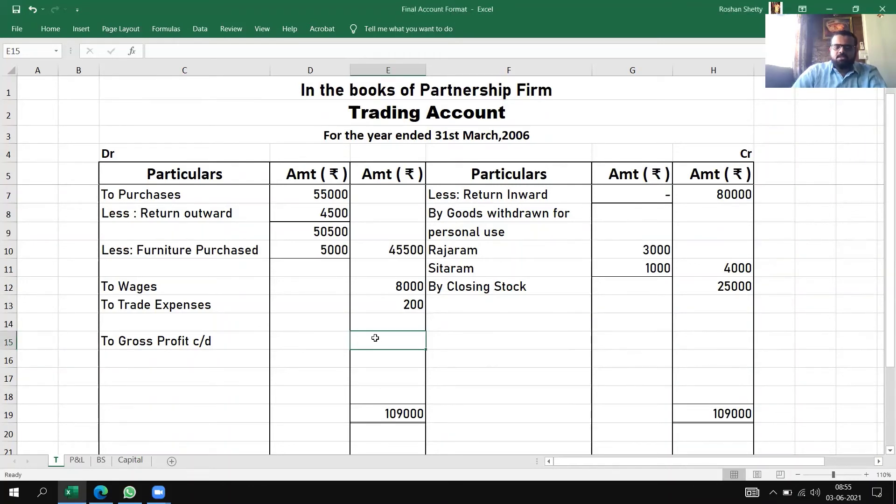
type("30300")
key("Return")
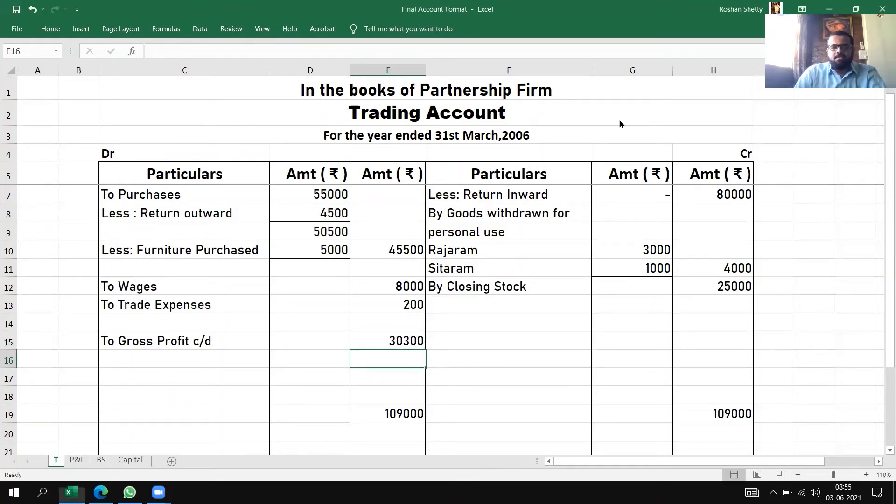
- Carry the gross profit to the Profit and Loss Account credit side as "By Gross Profit c/d" in E5 with 30300 in G5
key("alt+Tab")
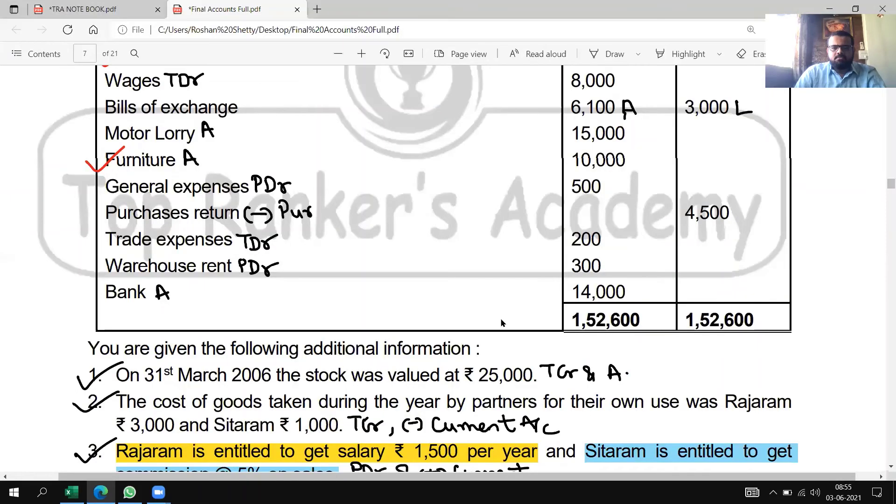
key("alt+Tab")
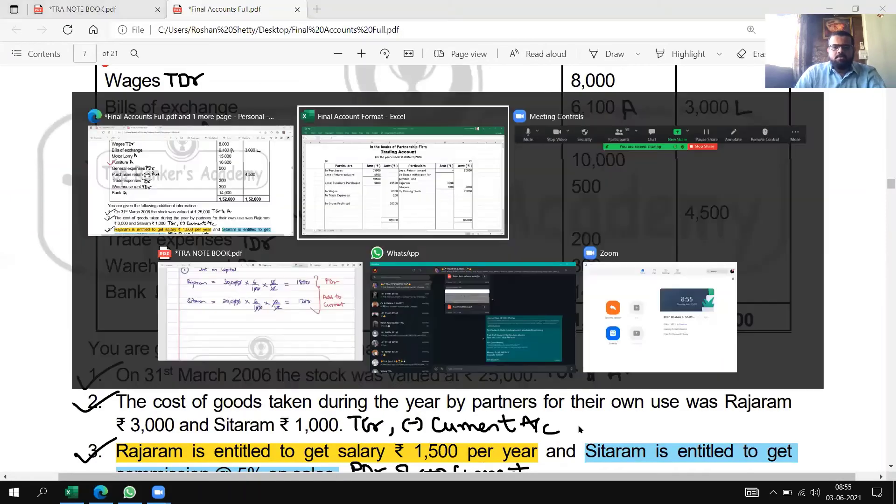
left_click(560, 355)
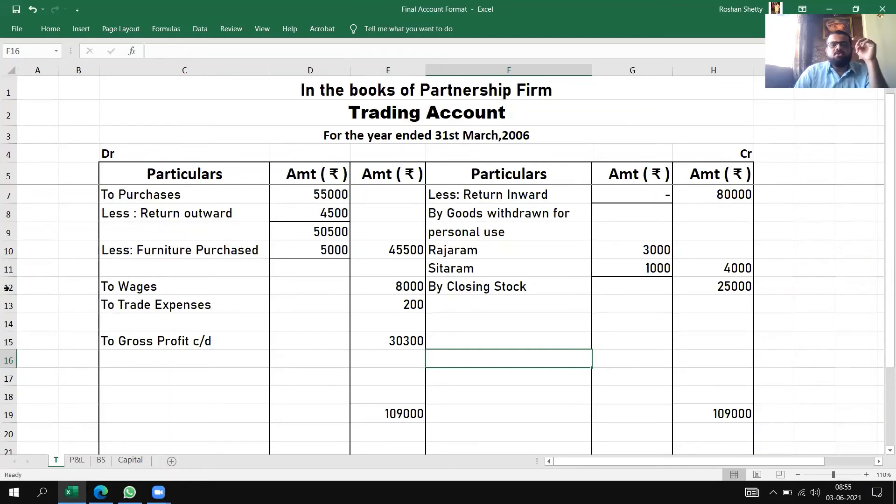
left_click(77, 460)
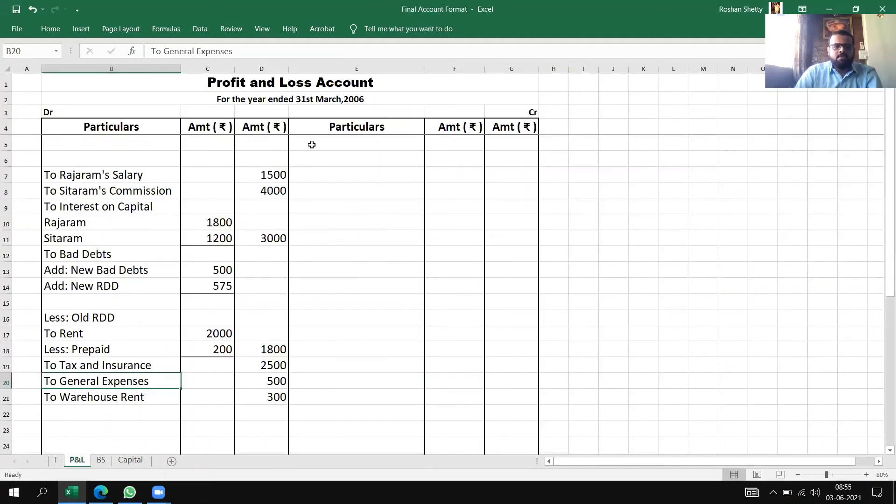
left_click(311, 144)
type("By")
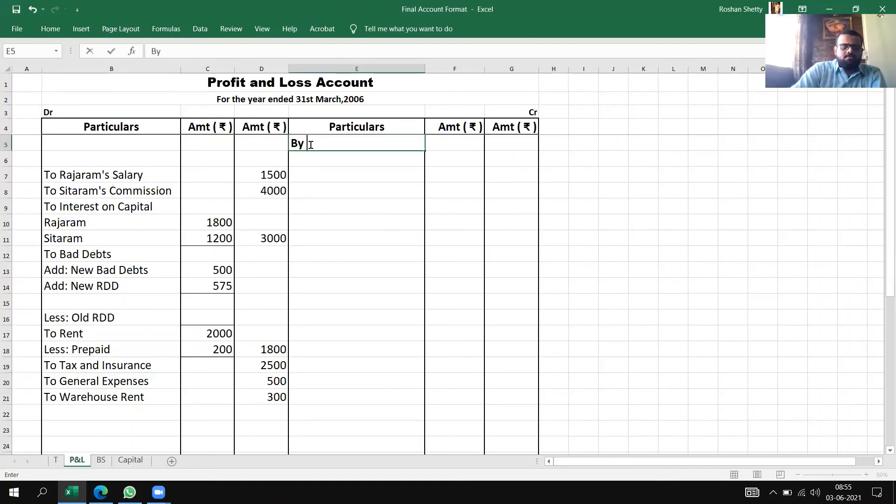
type(" Gross Profit ")
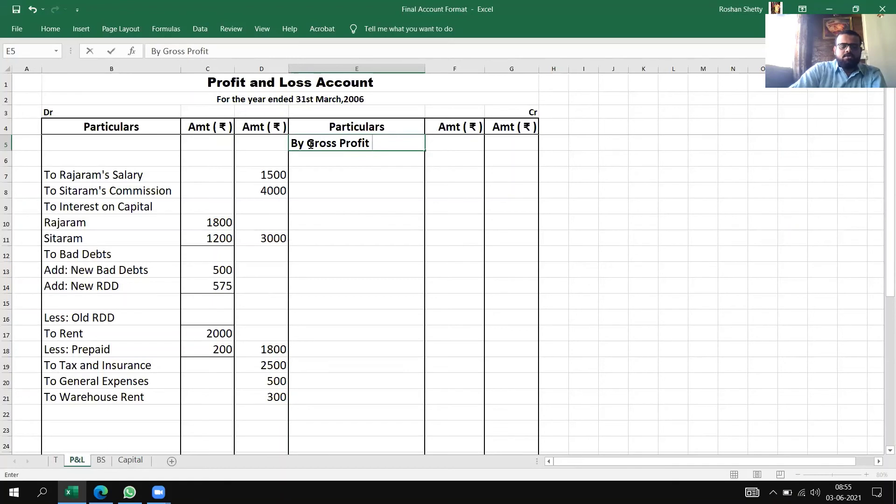
type("c/d")
key("Tab")
key("Tab")
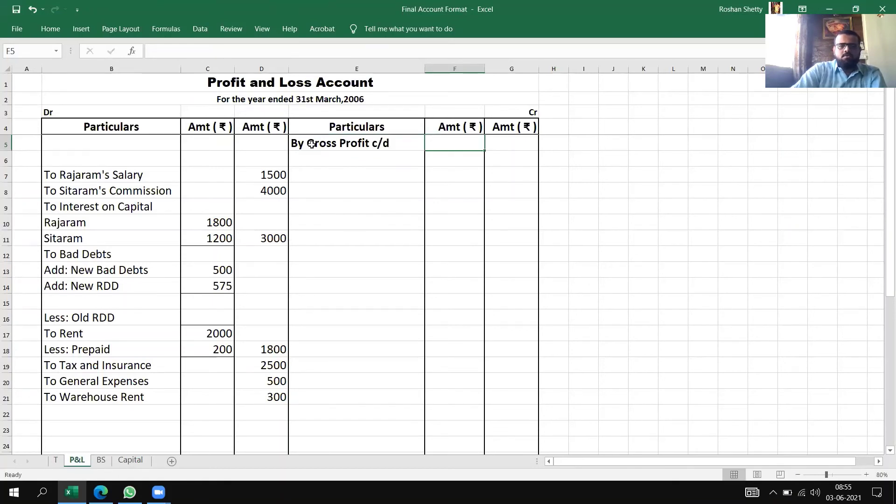
type("30300")
key("Return")
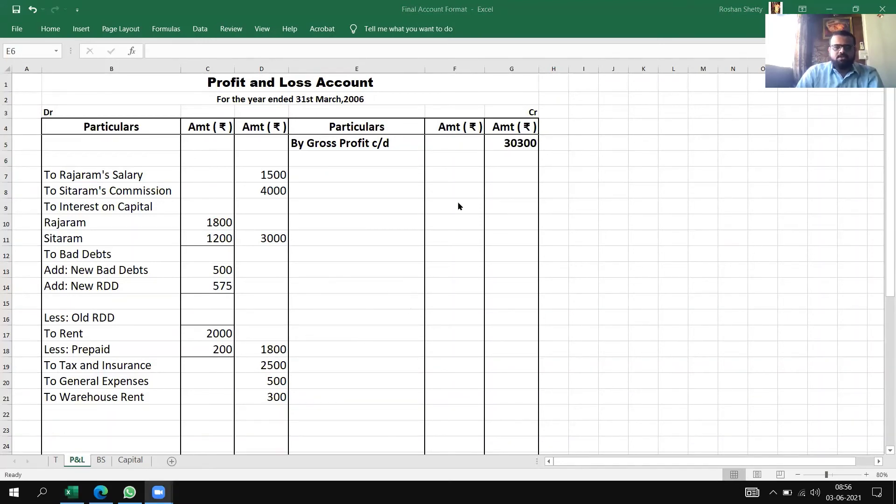
- In the Profit and Loss Account, add new bad debts and new RDD and enter the subtotal 1075 in C15
scroll(425, 283, "down", 2)
scroll(373, 309, "up", 2)
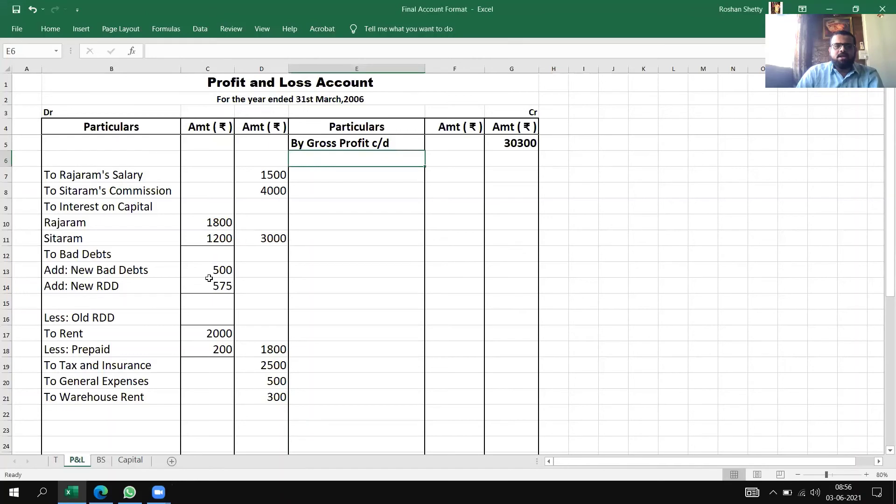
left_click(214, 284)
left_click(214, 257)
left_click(215, 266)
left_click(213, 285)
left_click(216, 267)
left_click(215, 285)
left_click(220, 258)
left_click_drag(68, 253, 224, 318)
left_click(512, 315)
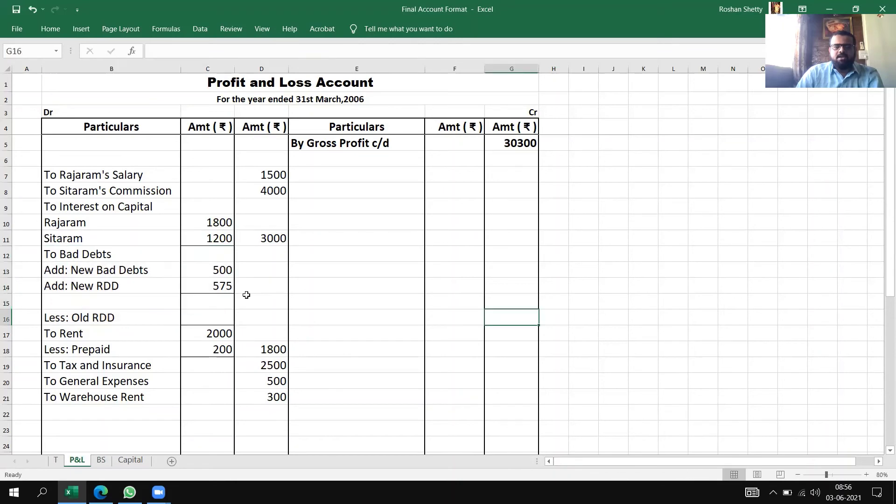
left_click(218, 299)
type("1075")
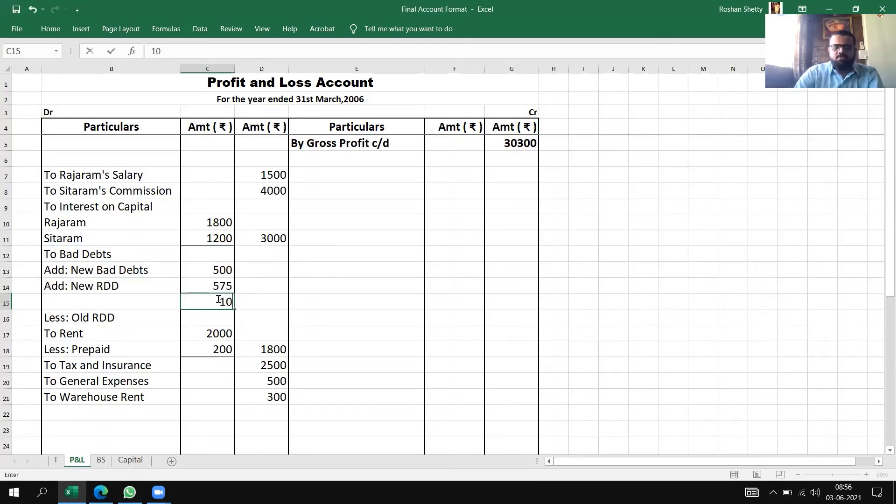
key("Return")
- Enter "-" in C12 for bad debts and in C16 for old RDD
left_click(214, 256)
type("-")
key("Return")
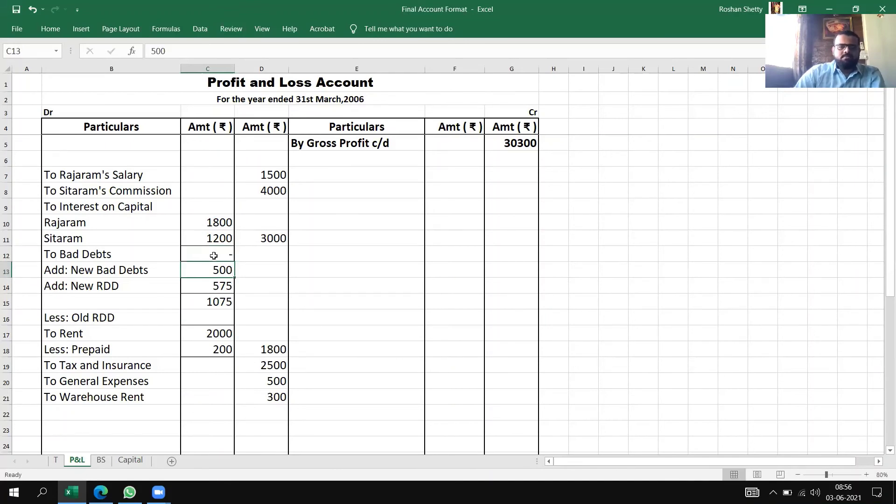
left_click(207, 314)
type("-")
key("Return")
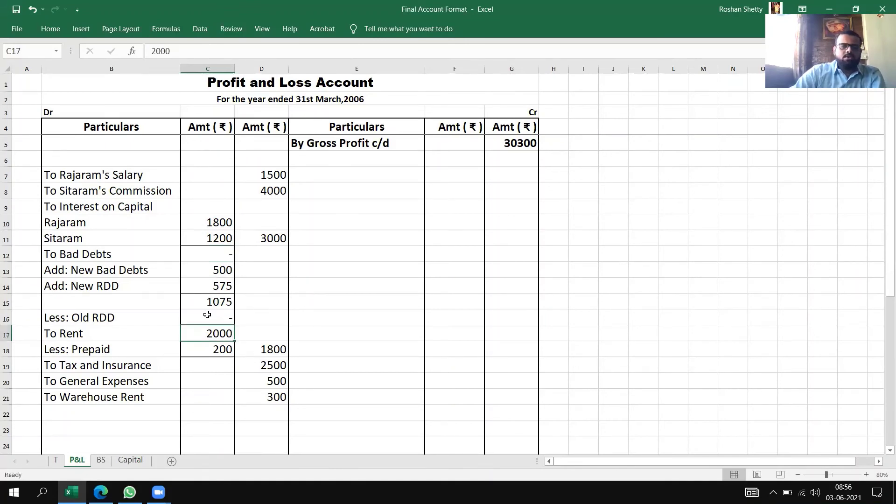
- Enter 1075 in D16 of the outer amount column as the net bad debts charge
left_click(259, 316)
type("1075")
key("Return")
left_click_drag(226, 274, 219, 301)
left_click(702, 317)
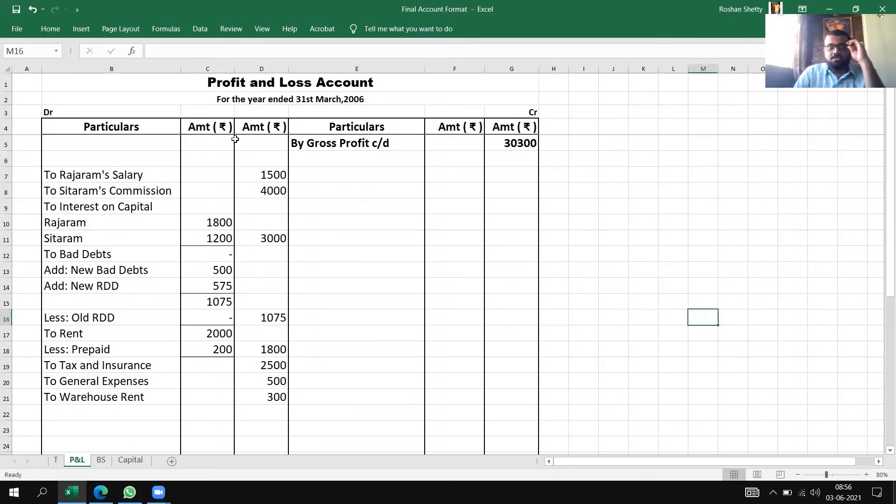
- Delete the surplus blank rows 27 to 34 from the Profit and Loss Account
left_click(518, 142)
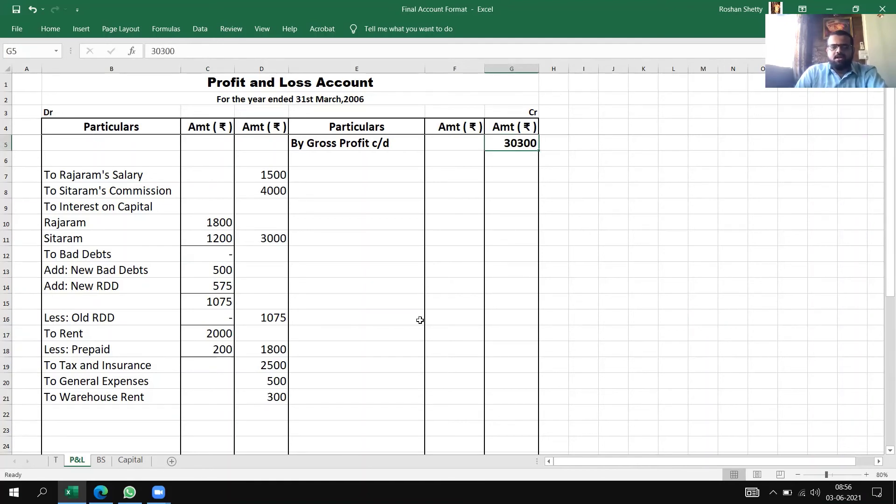
left_click_drag(256, 156, 264, 419)
left_click(366, 393)
scroll(366, 392, "down", 3)
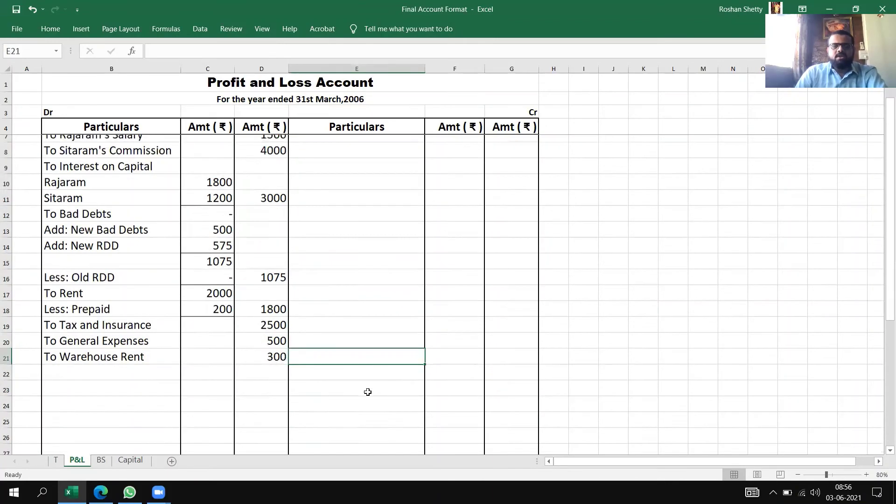
scroll(365, 394, "down", 2)
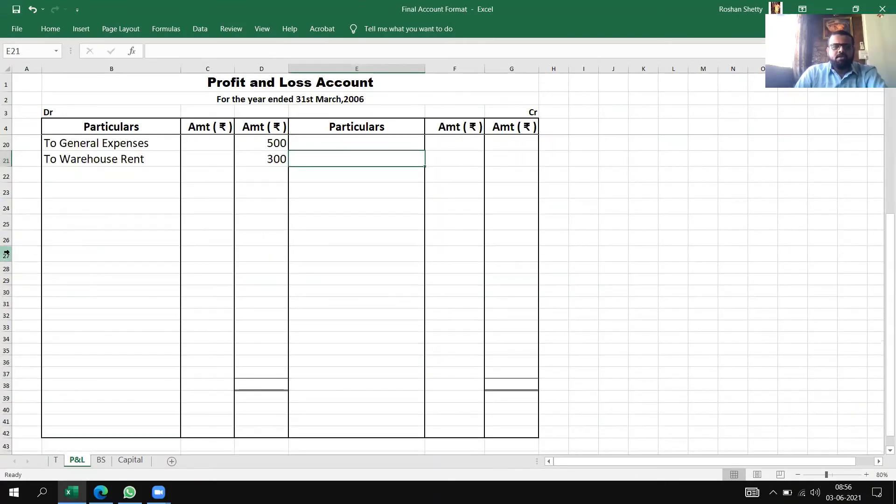
left_click_drag(6, 250, 7, 339)
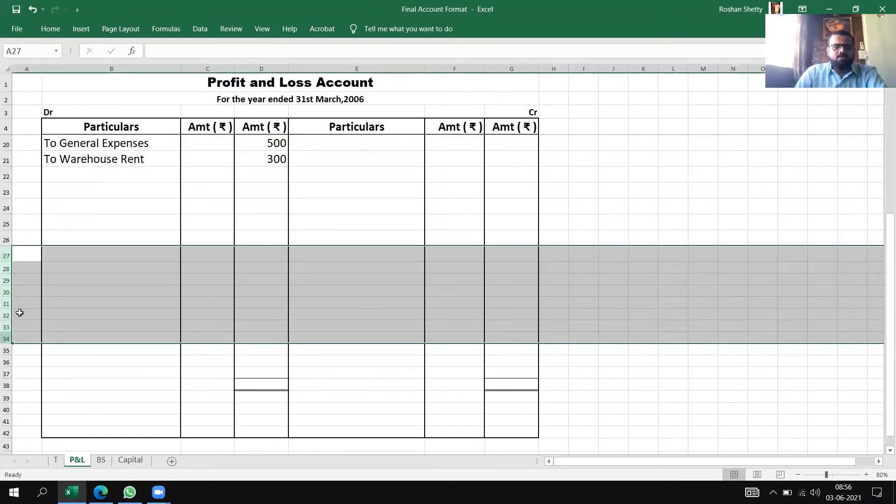
right_click(7, 288)
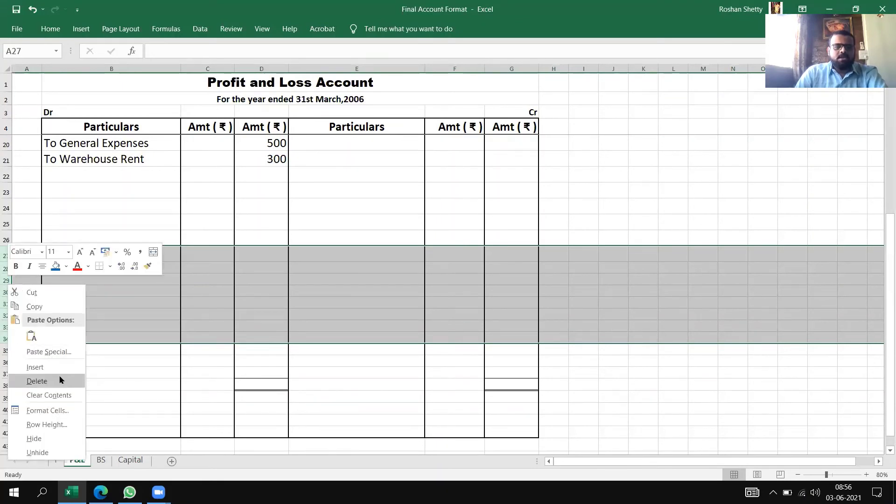
key("Escape")
key("ctrl+minus")
left_click(124, 334)
- Enter the net profit label as "To Net profit transferred" in B23 and "to Partners Current A/c" in B24
scroll(93, 290, "up", 2)
left_click(68, 265)
type("To ")
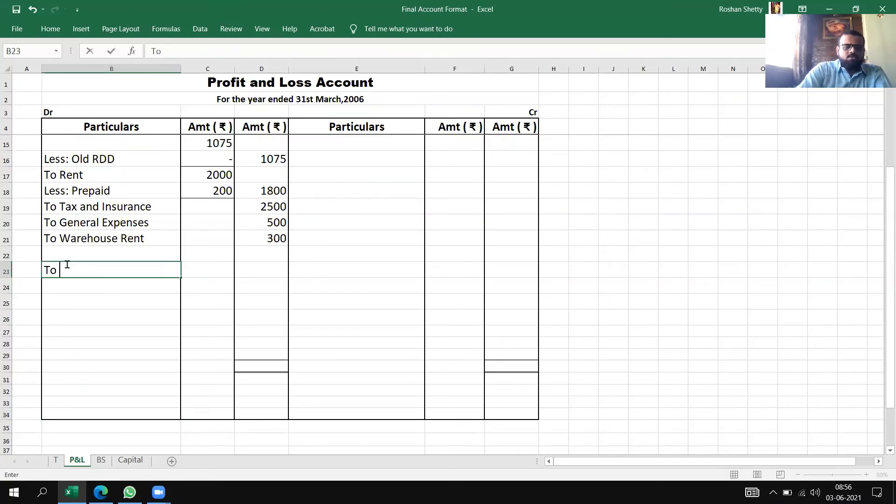
type("Net profy")
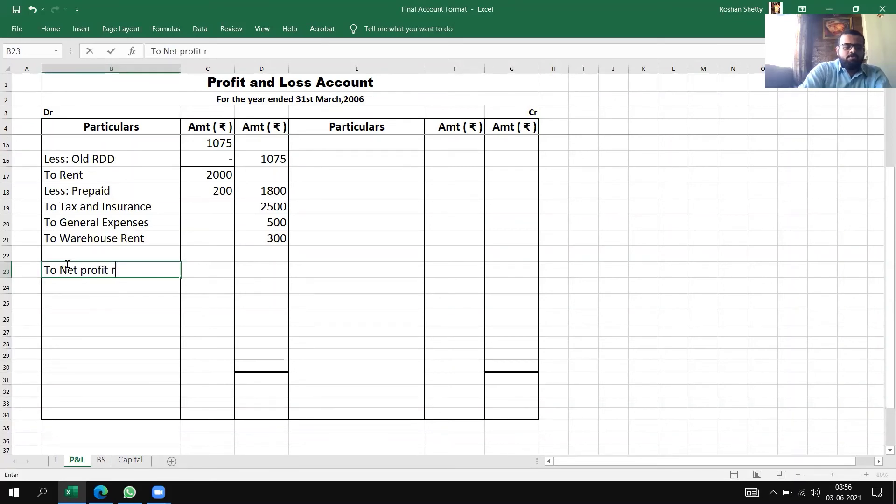
type("t transferred")
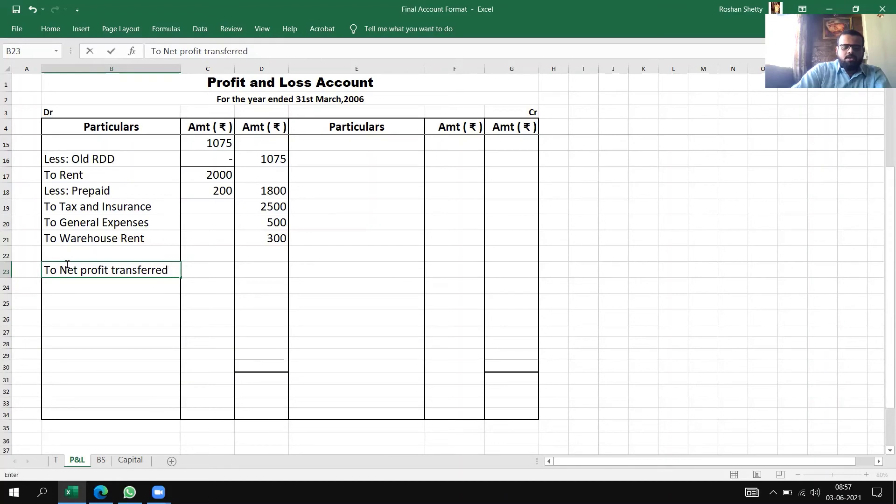
key("Return")
type("to ")
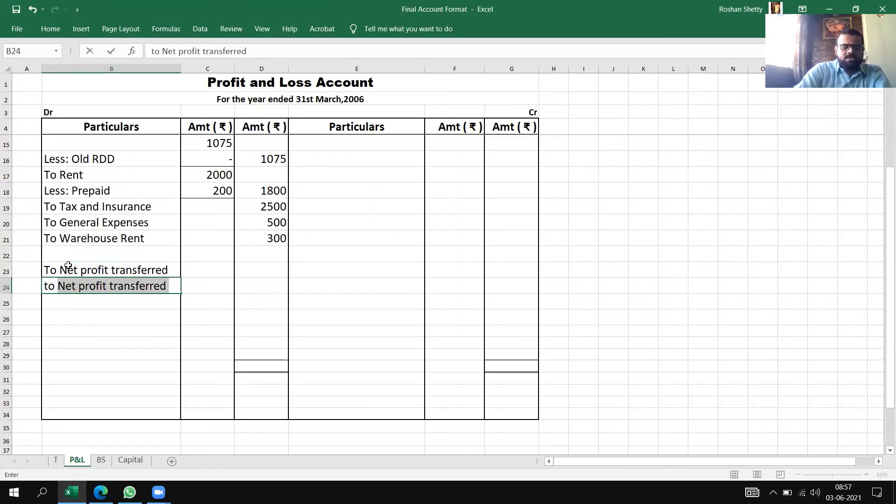
type("Partners")
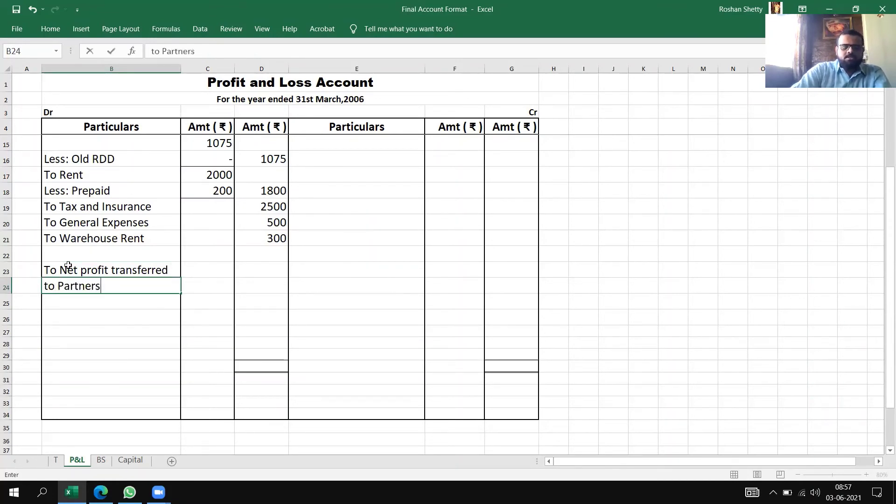
type(" Curren")
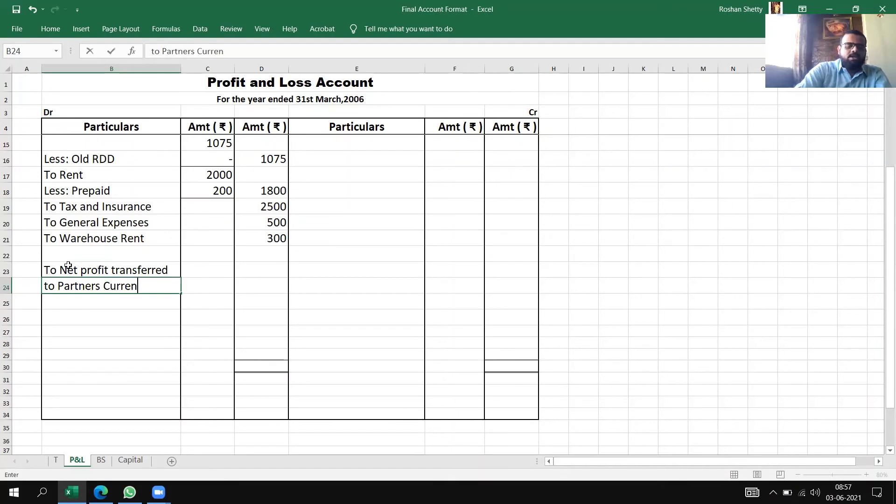
type("t A/c")
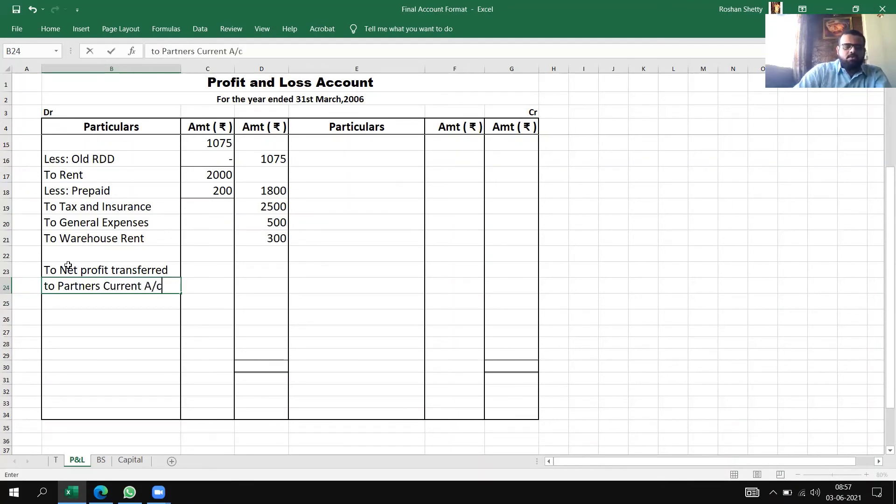
- Enter the two partners' names in B25 and B26 beneath the net profit label, one per row
left_click(88, 306)
type("R")
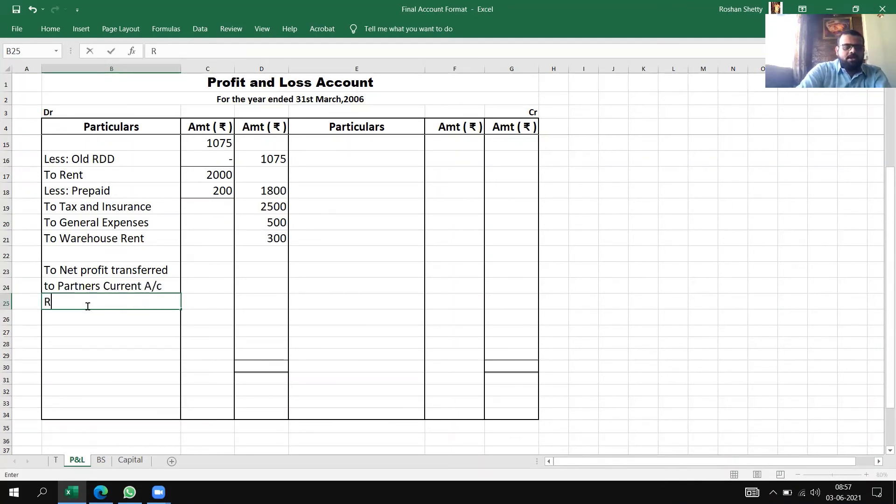
type("ajaram")
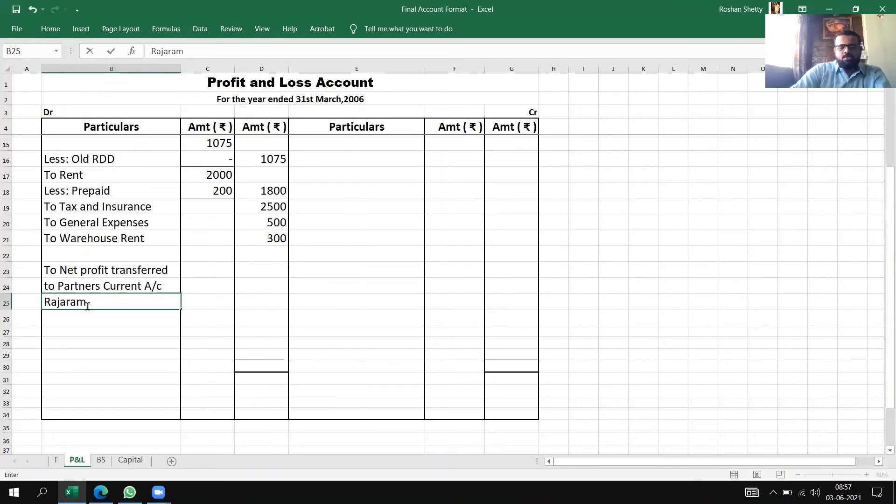
key("Return")
type("Sitaram")
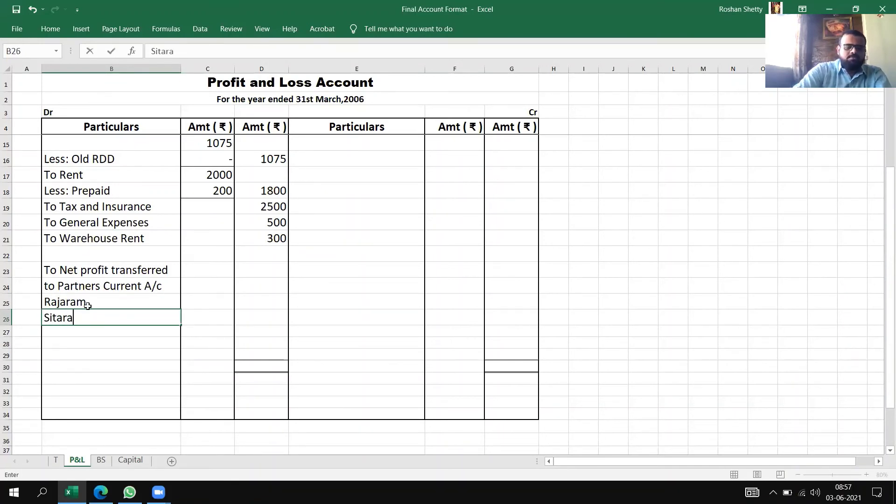
- Add a bottom border to C26 to close off the partners' profit shares
left_click(200, 316)
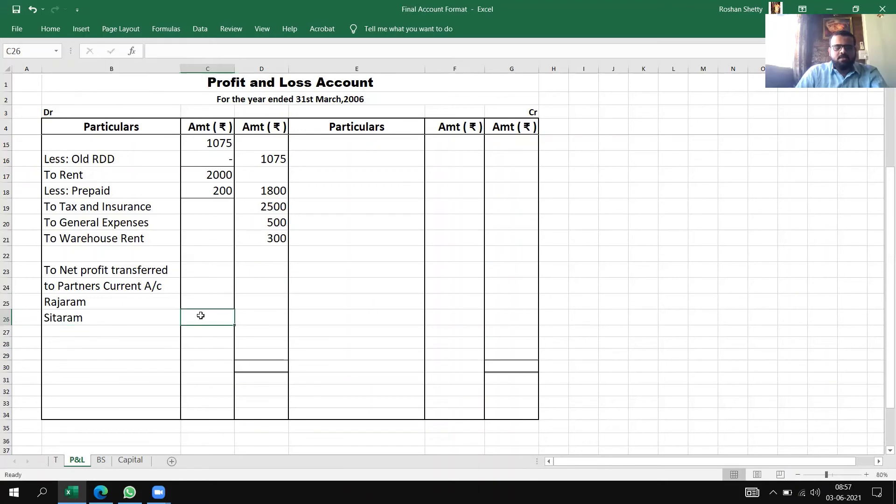
left_click(49, 29)
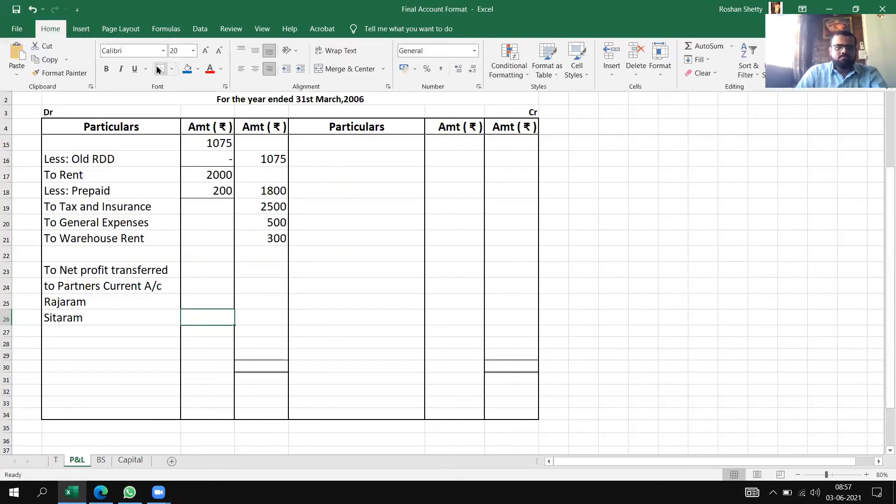
left_click(357, 293)
left_click(356, 311)
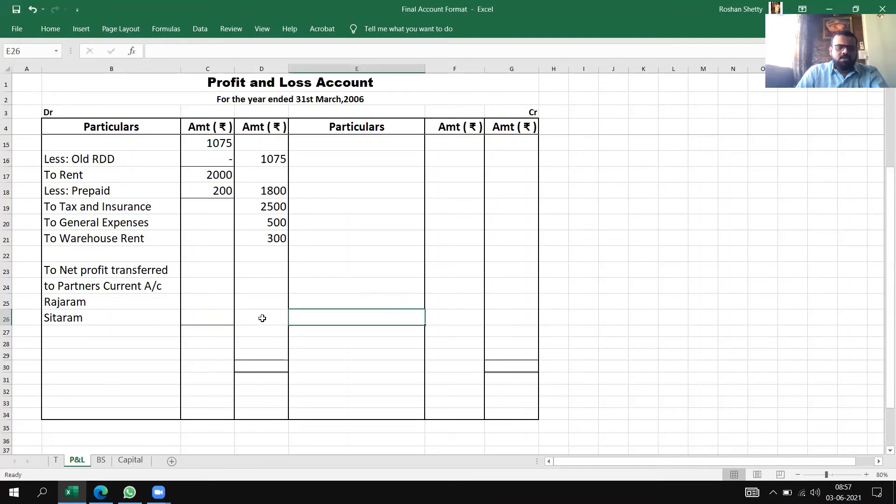
- Review the debit-side expense amounts in column D of the Profit and Loss Account against the gross profit
scroll(322, 320, "up", 3)
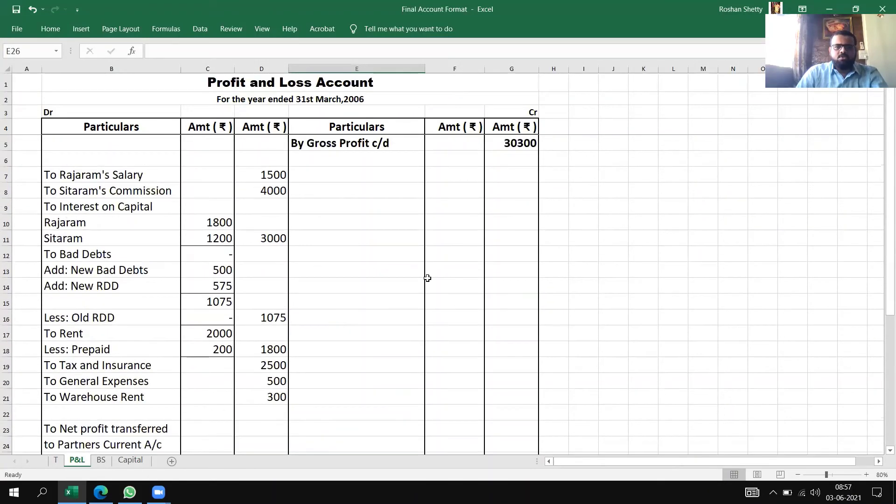
scroll(373, 324, "down", 2)
scroll(374, 324, "up", 2)
left_click_drag(239, 161, 276, 414)
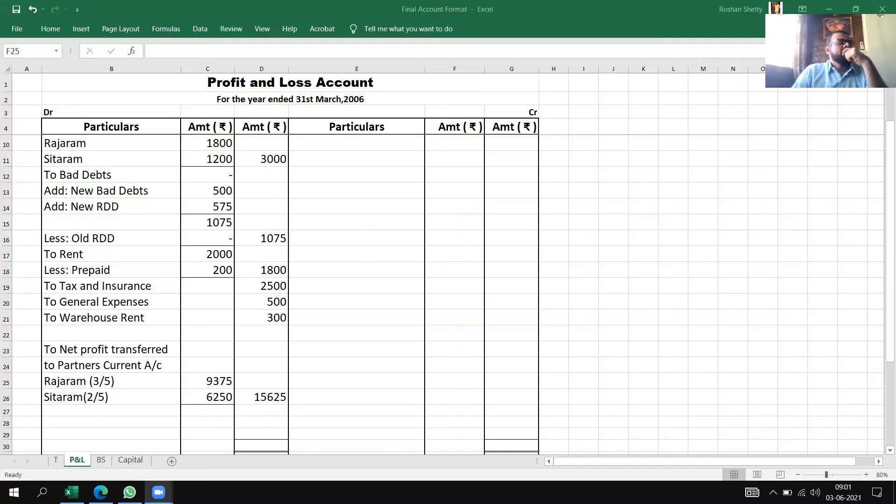
- Highlight the net profit transfer block B23:D26 with the standard orange fill
left_click_drag(50, 352, 292, 407)
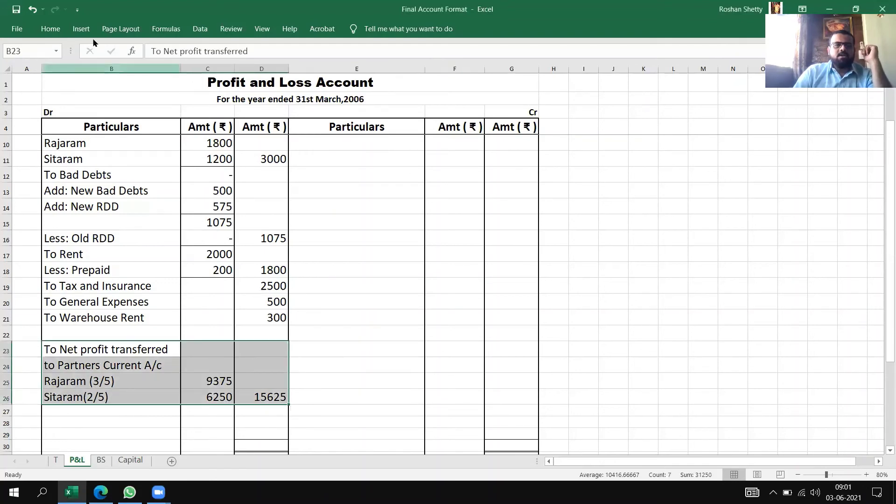
left_click(63, 30)
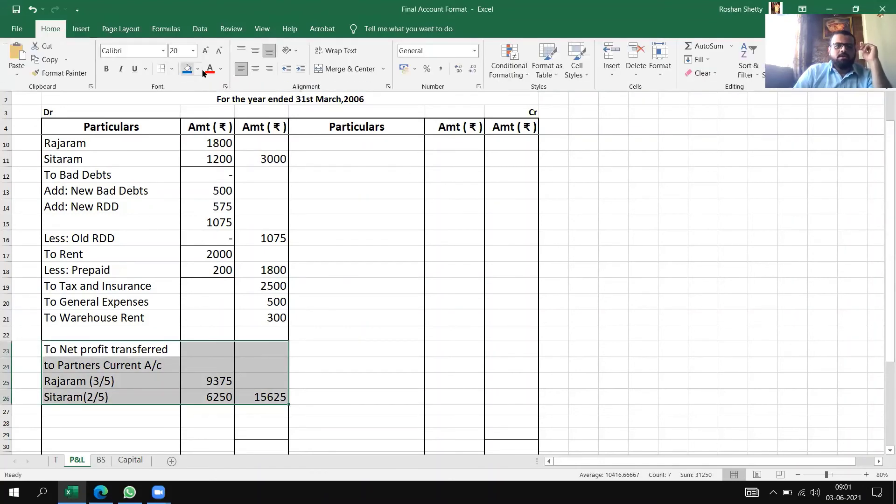
left_click(198, 69)
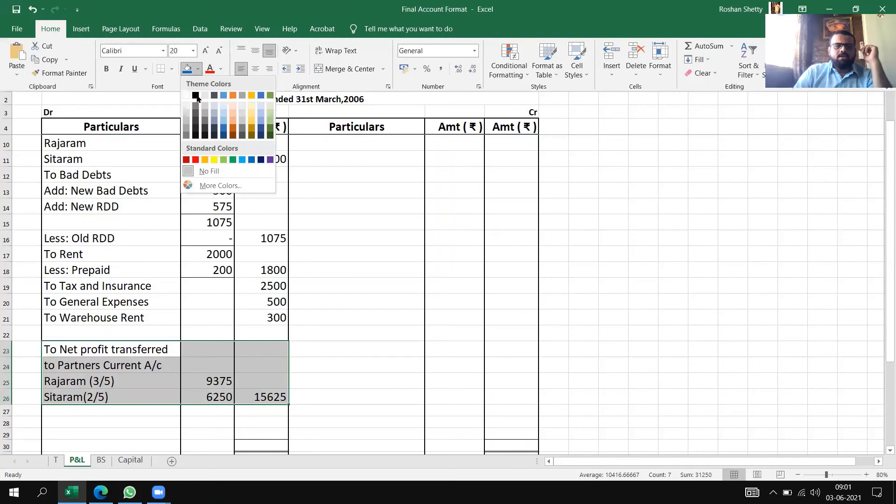
left_click(204, 159)
left_click(619, 287)
left_click(616, 288)
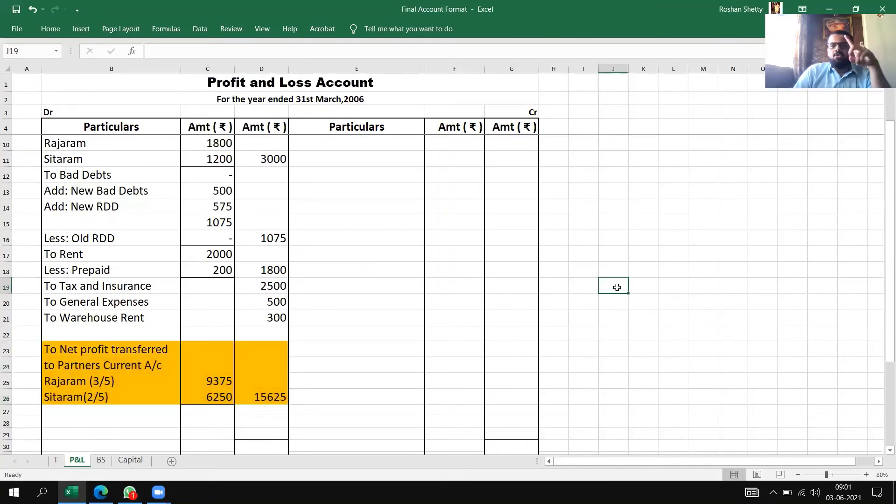
left_click(707, 273)
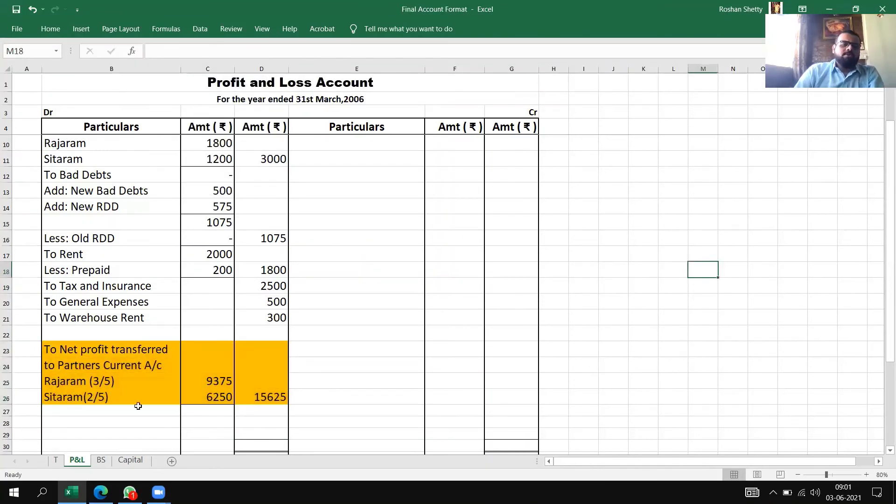
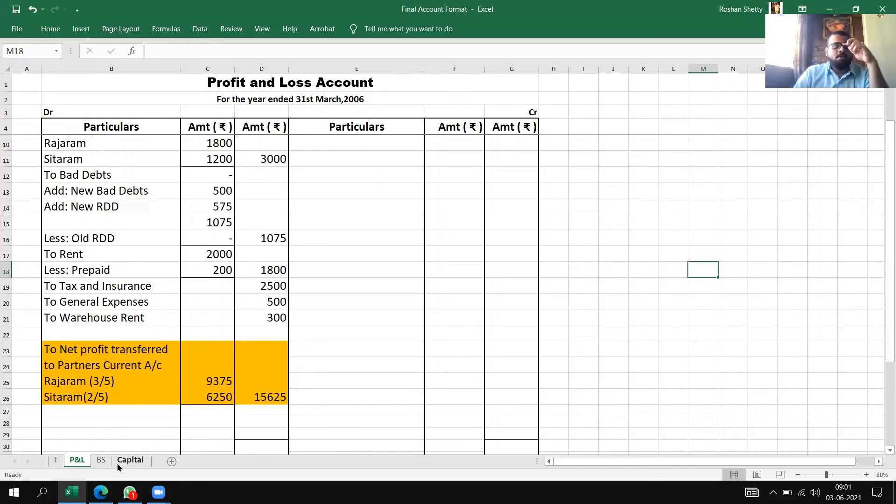
- Add the label "By Net Profit" in E12 on the credit side of the Partners Current Account
left_click(120, 461)
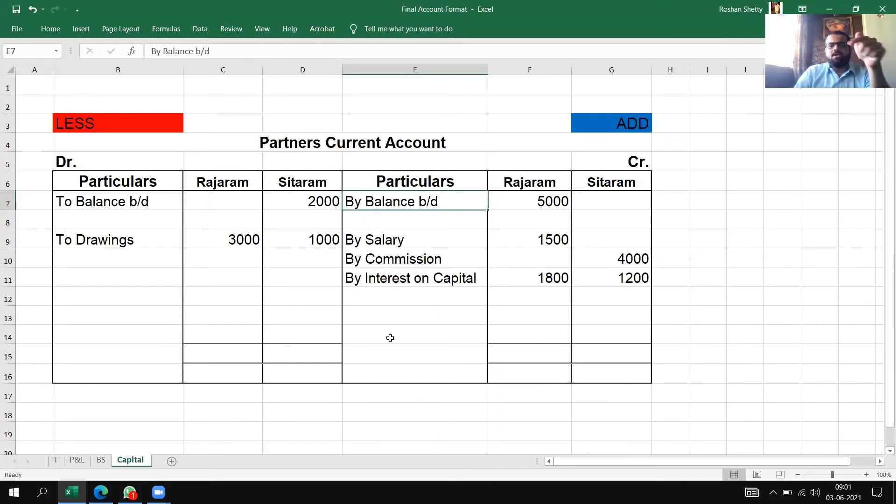
left_click(362, 298)
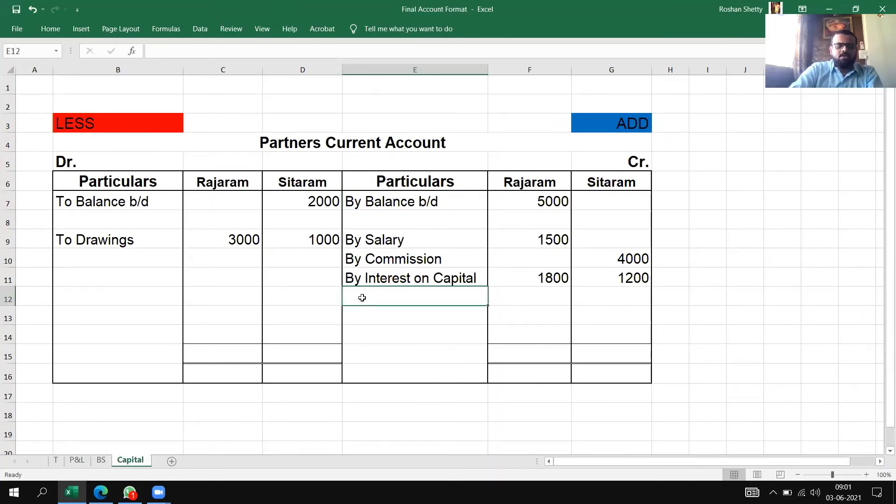
type("By Net")
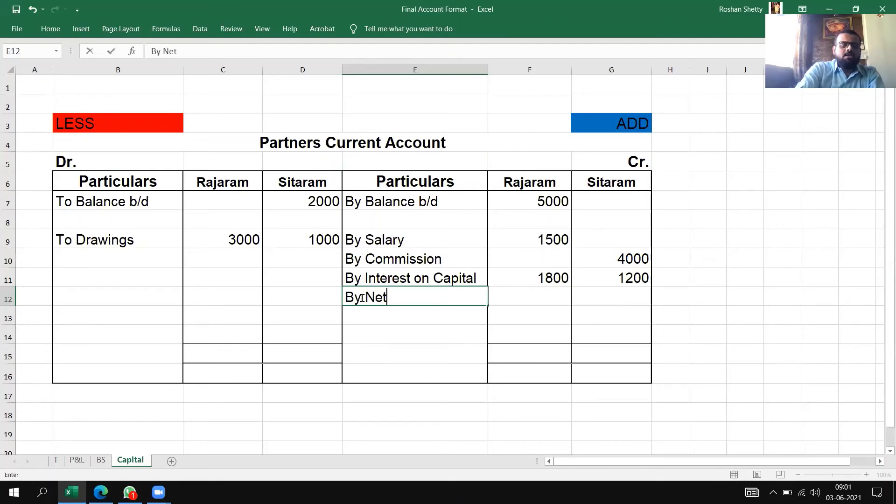
type(" Profit")
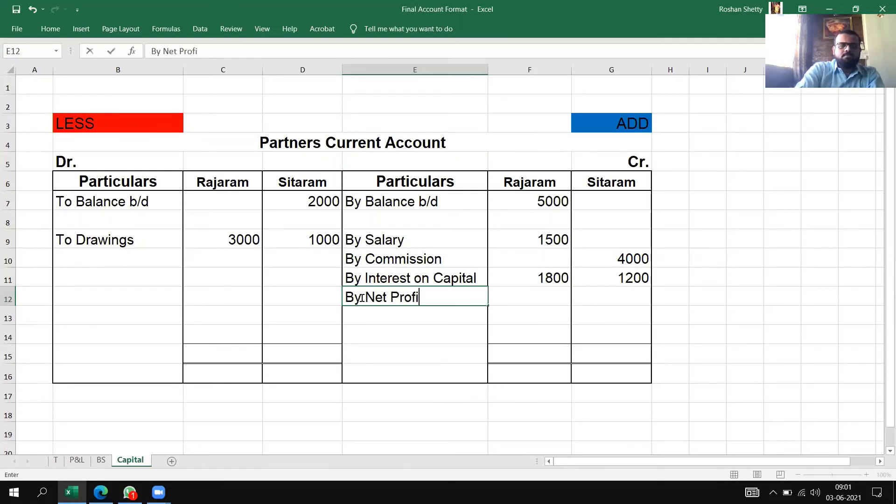
- Enter the partners' net profit shares from the Profit and Loss Account, 9375 in F12 and 6250 in G12
left_click(547, 294)
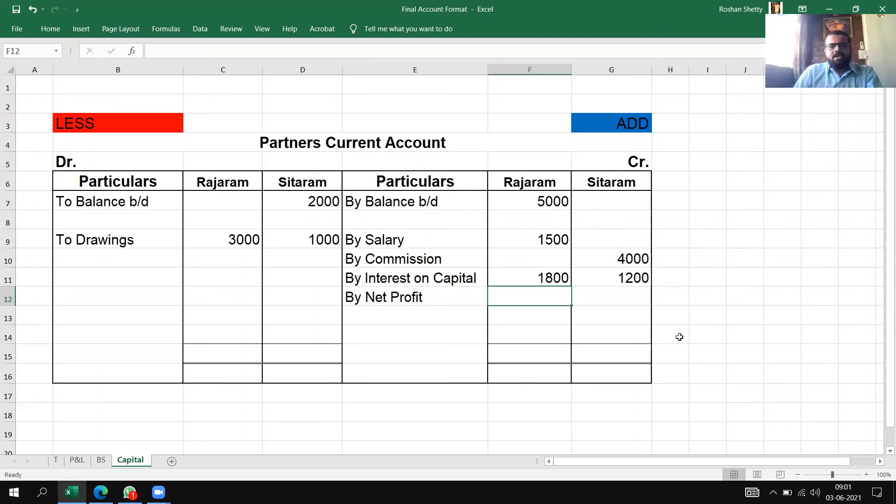
left_click(76, 461)
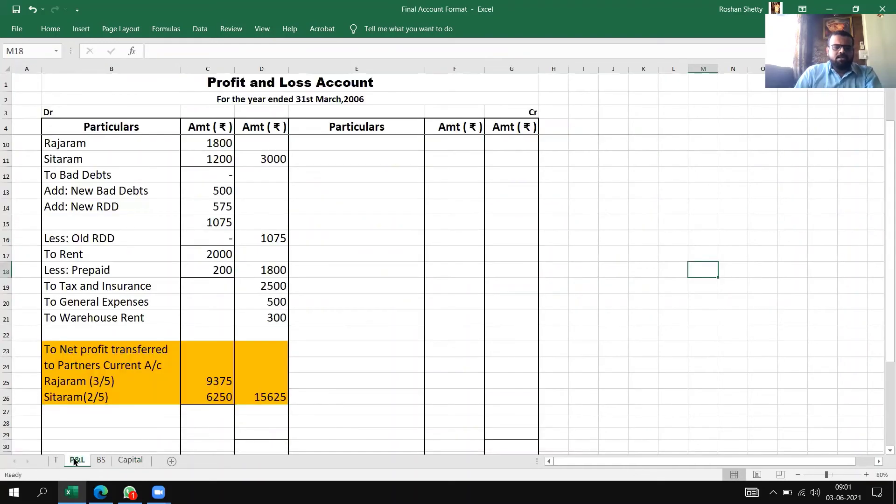
left_click(131, 460)
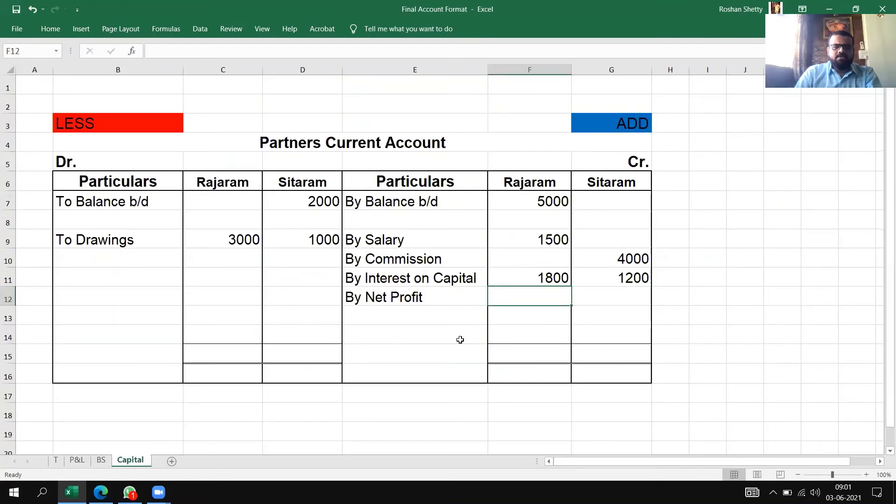
type("9375")
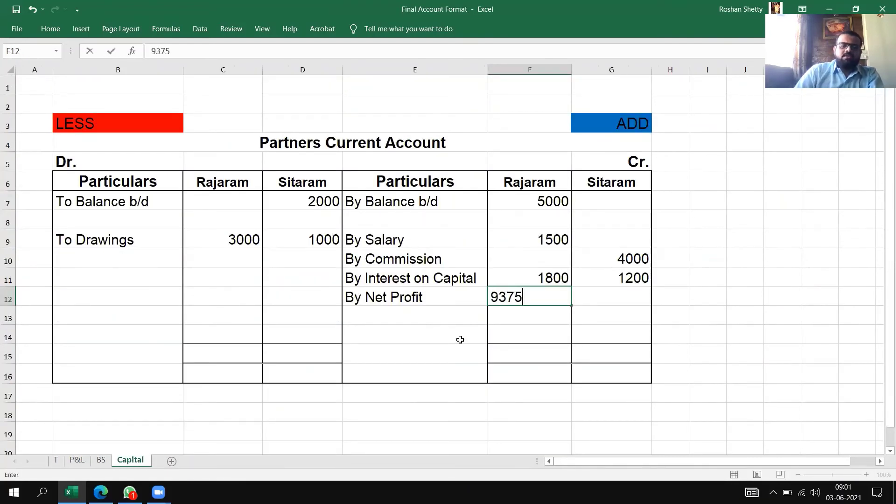
key("Tab")
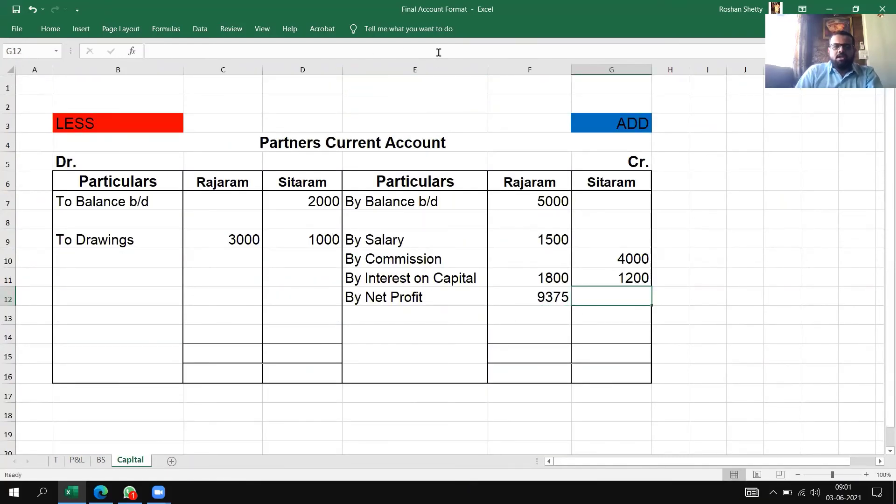
key("alt+Tab")
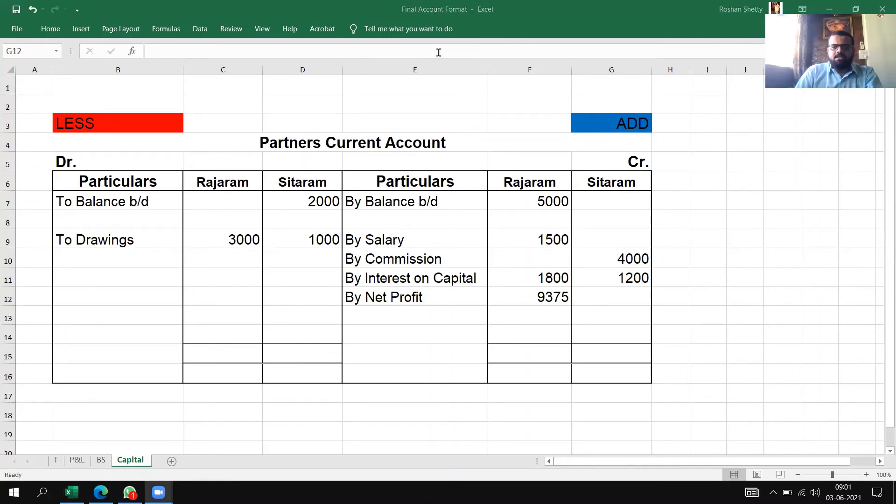
left_click(626, 299)
type("6250")
key("Return")
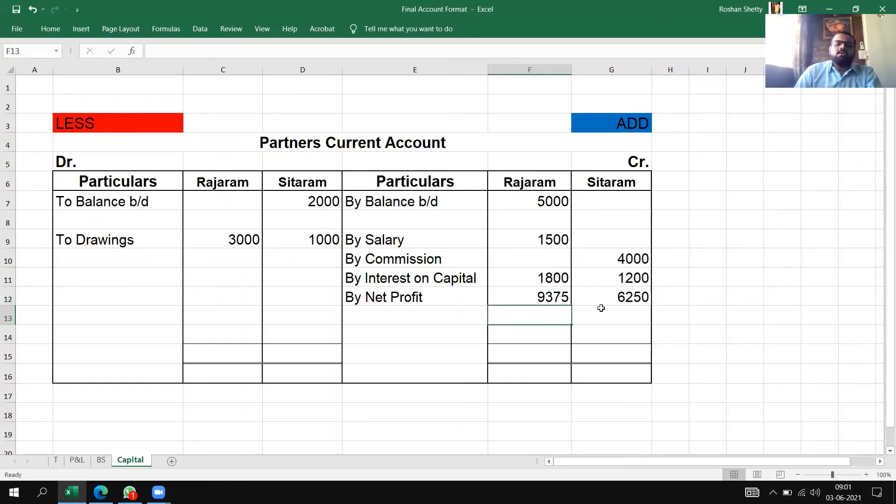
left_click(103, 463)
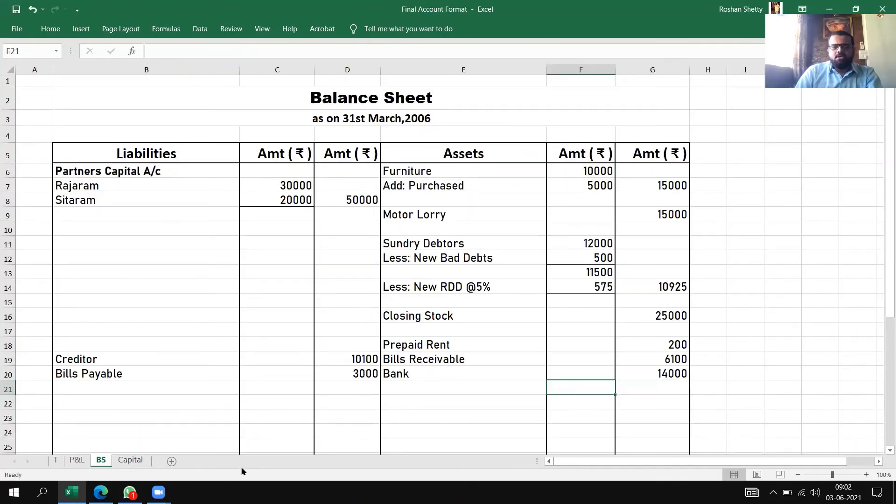
left_click(126, 460)
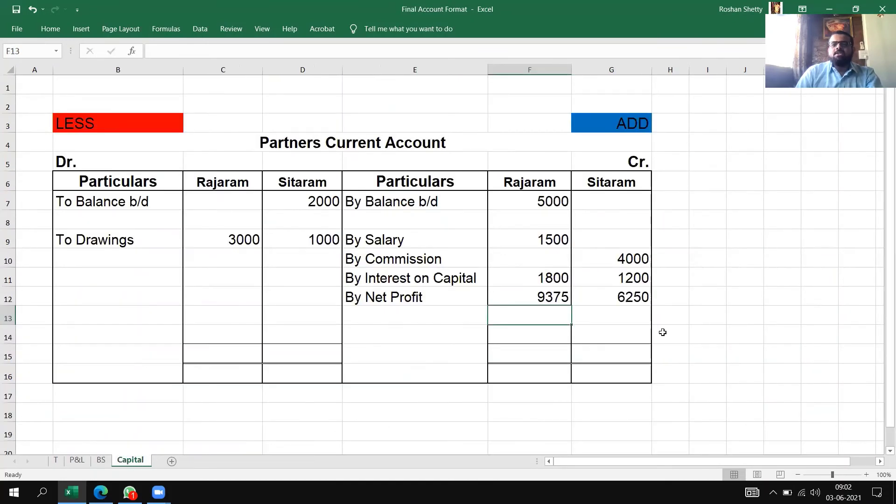
left_click(759, 317)
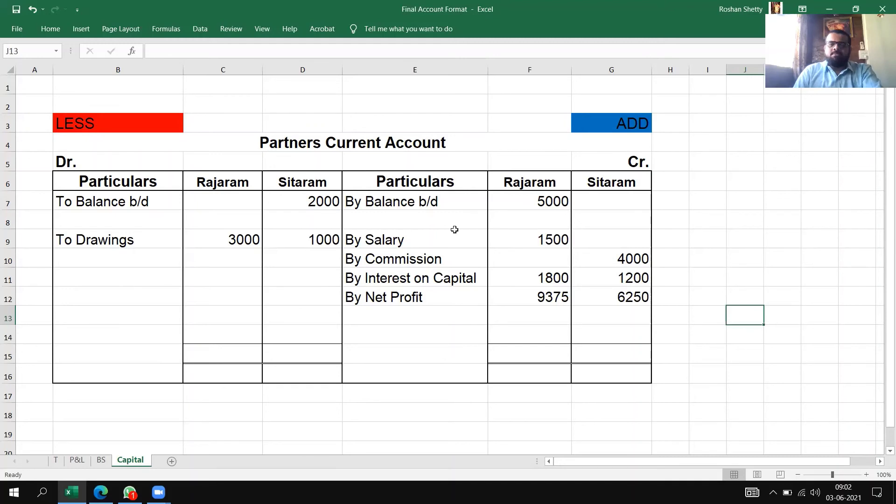
- Compare the second partner's credit amounts in column G with the debit amounts in column D to find the larger side
left_click(824, 194)
left_click_drag(636, 200, 625, 321)
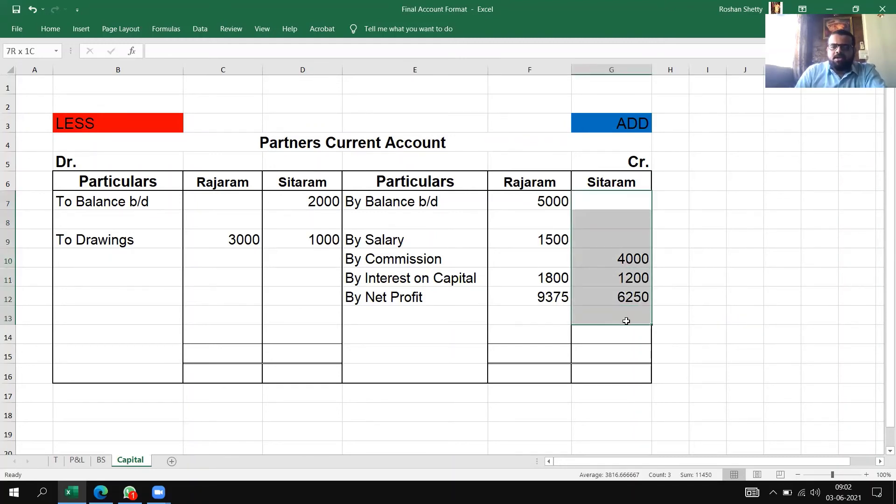
left_click(707, 263)
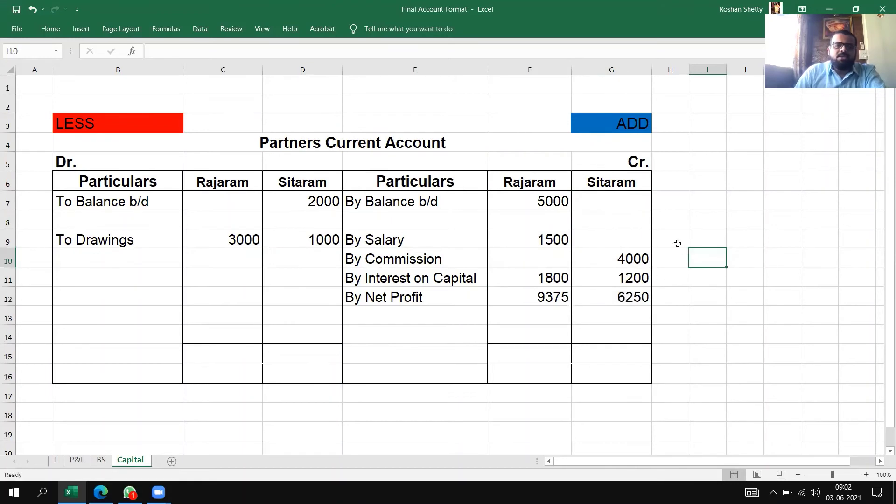
left_click(628, 197)
left_click_drag(617, 264, 617, 314)
left_click(741, 255)
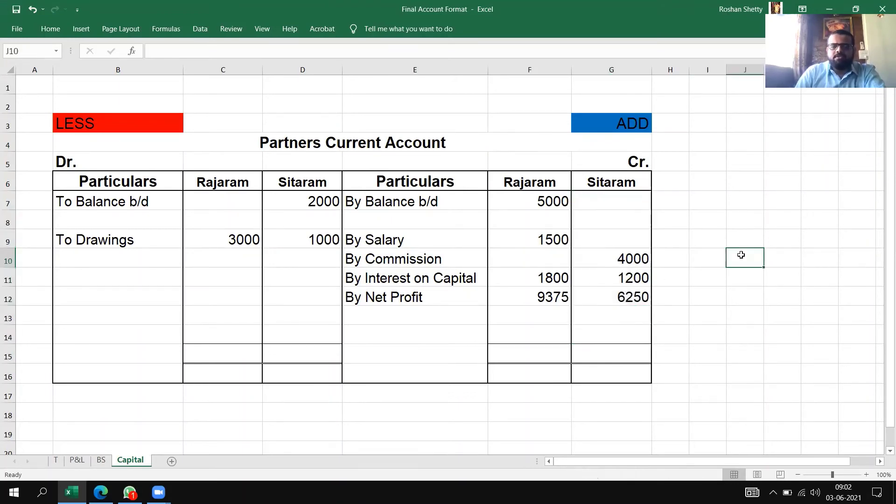
left_click_drag(330, 196, 324, 256)
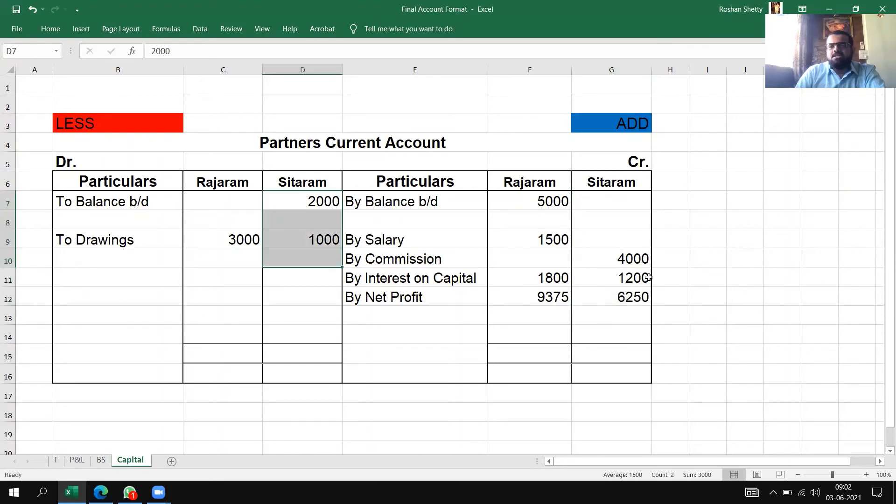
left_click(721, 258)
- Total the second partner's credit amounts and enter 11450 in both G15 and D15
left_click_drag(615, 206, 626, 311)
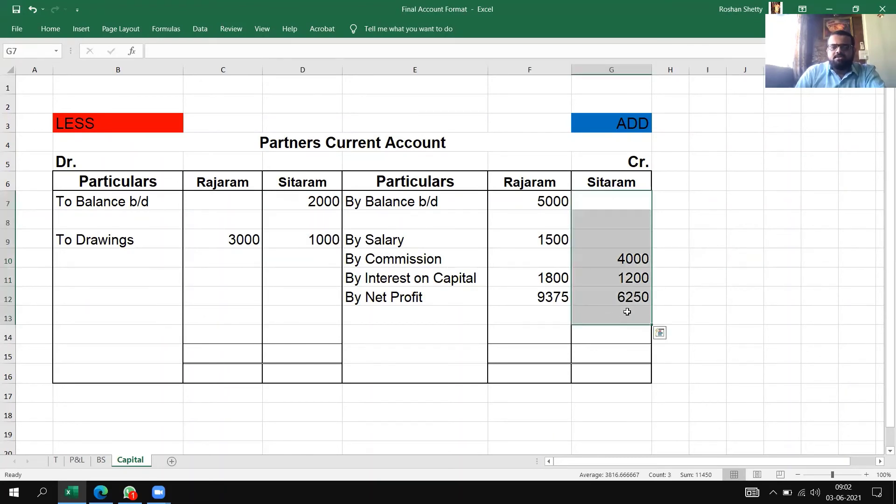
left_click(601, 357)
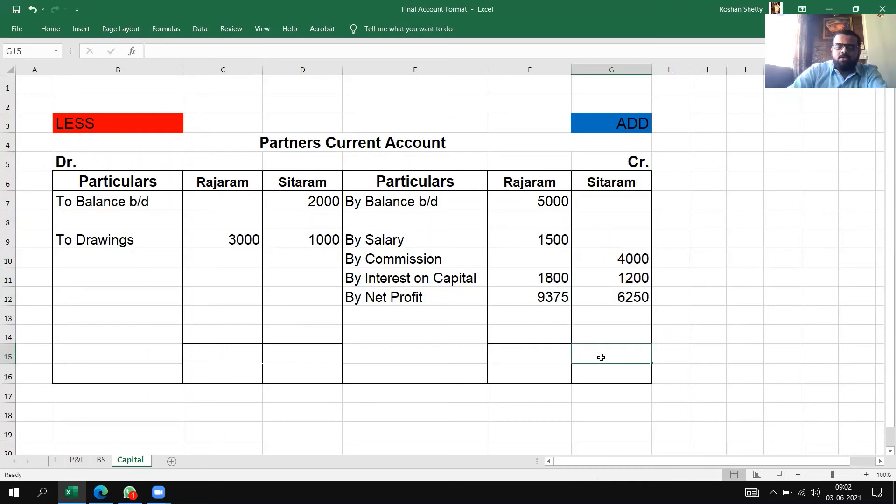
type("11450")
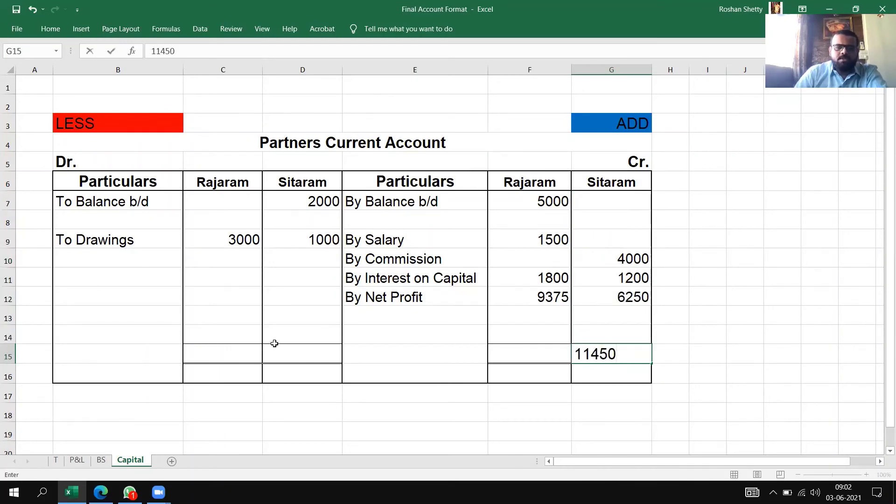
left_click(286, 354)
type("11450")
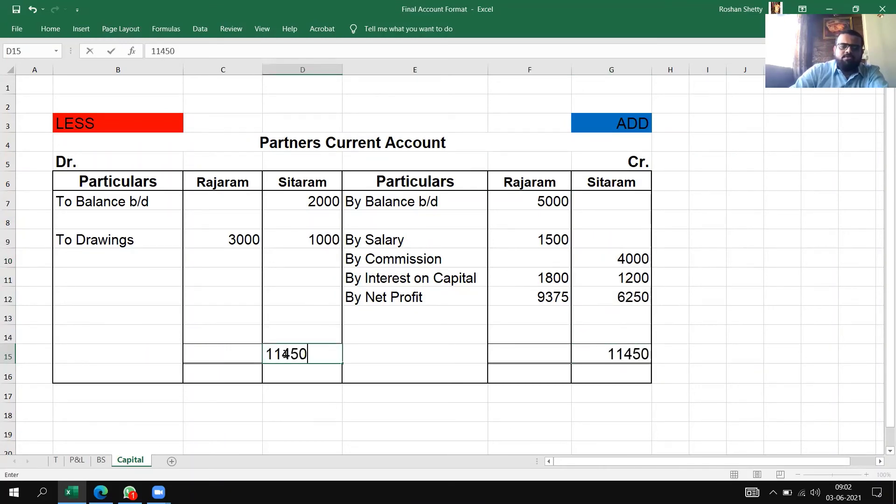
- Add the closing balance label "To Balance c/d" in B11 on the debit side
left_click(97, 278)
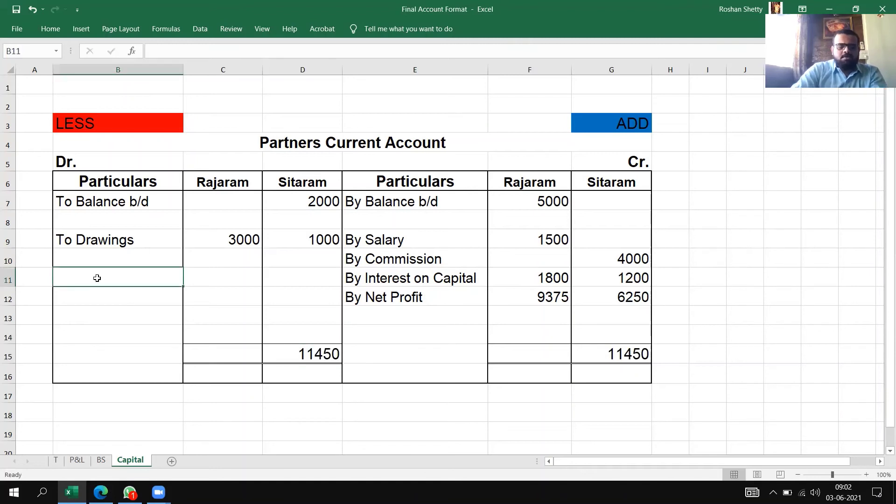
type("To B")
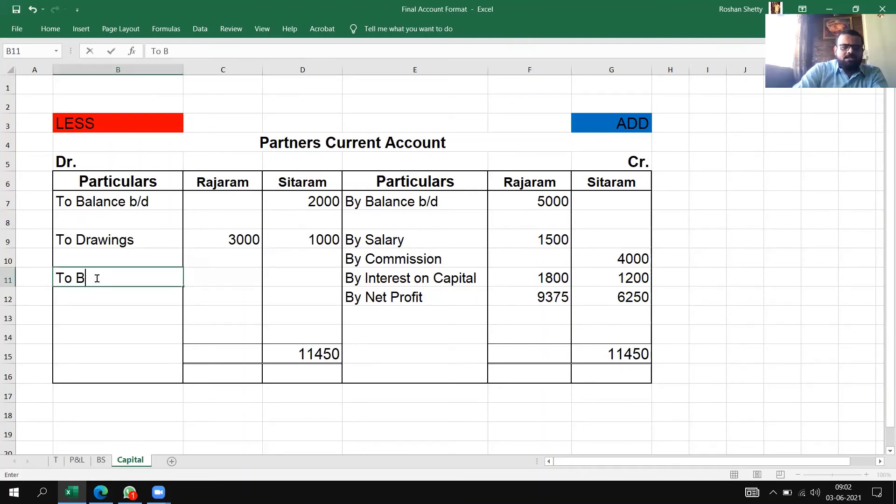
type("alance")
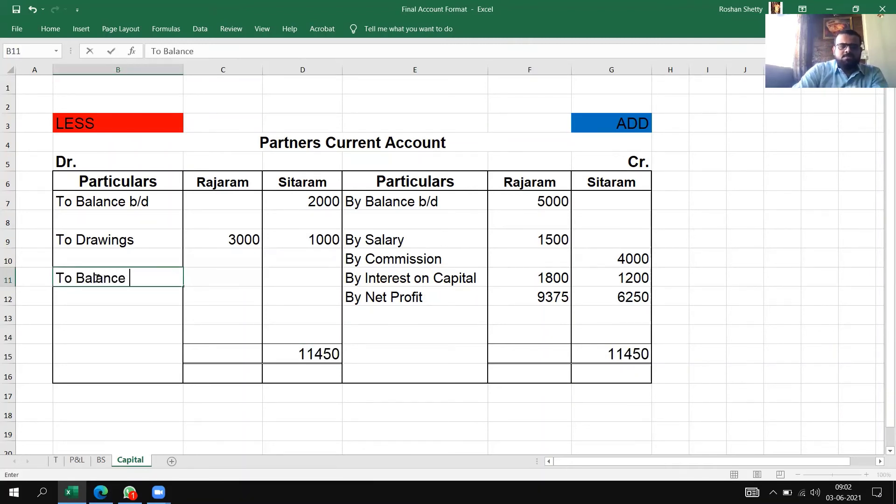
type(" c/d")
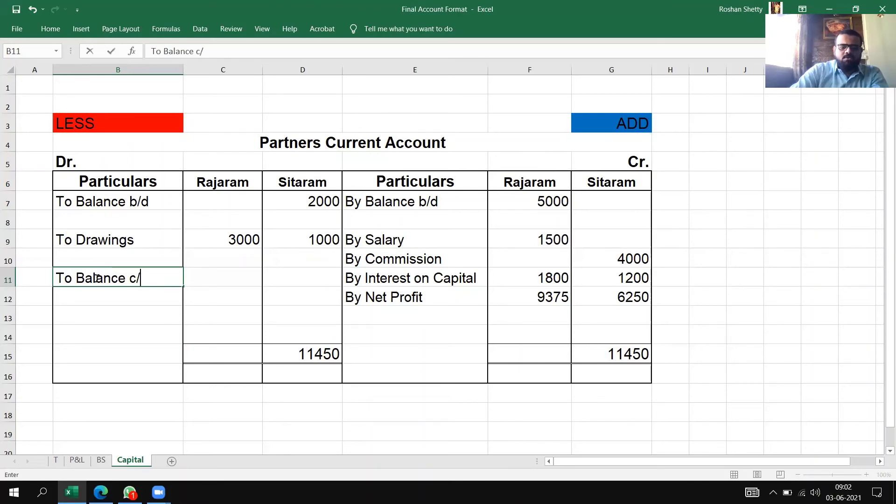
left_click(187, 282)
- Calculate the second partner's closing balance in D11 with the formula +11450-3000
left_click(285, 269)
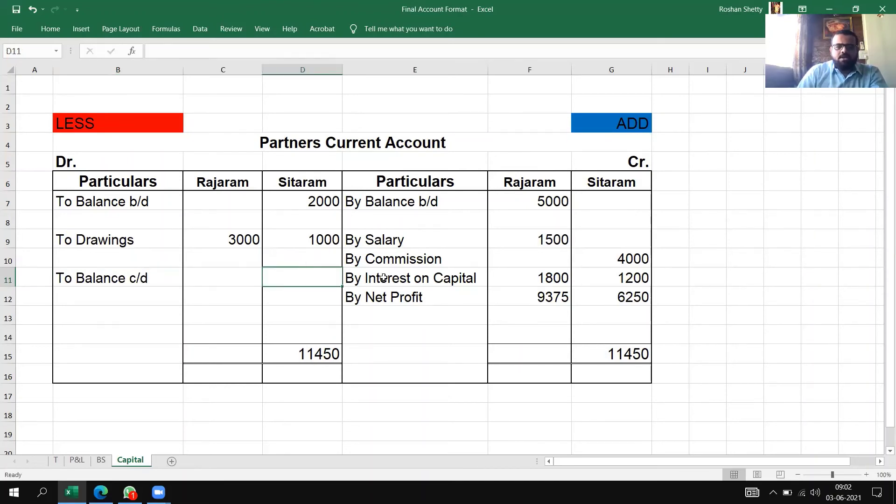
type("+")
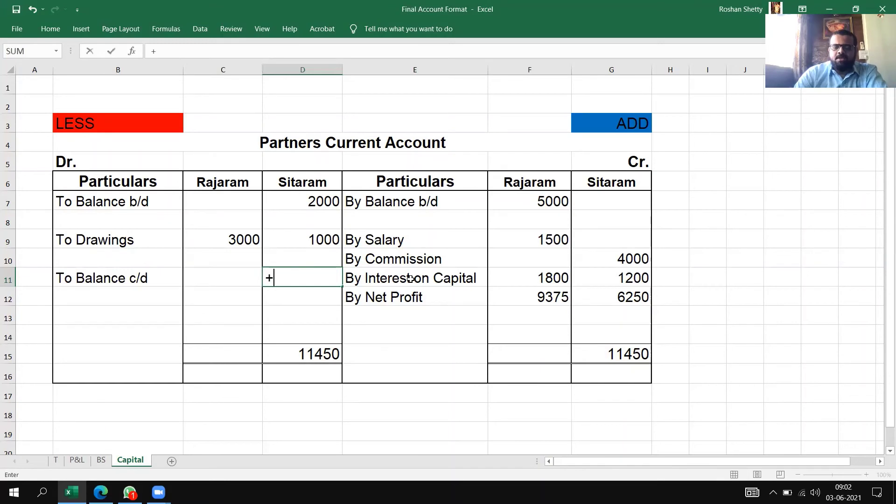
type("11450-3000")
key("Return")
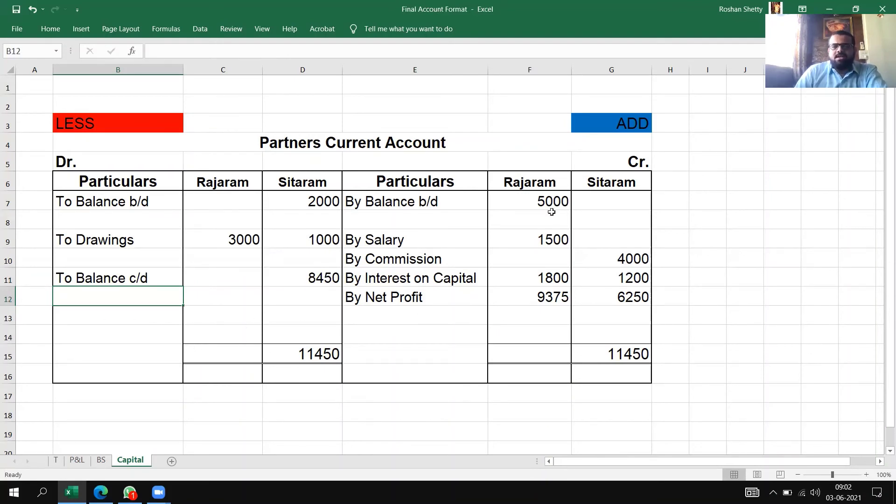
- Compare the first partner's debit and credit sides, then enter the credit total 17675 in F15
left_click_drag(548, 198, 548, 313)
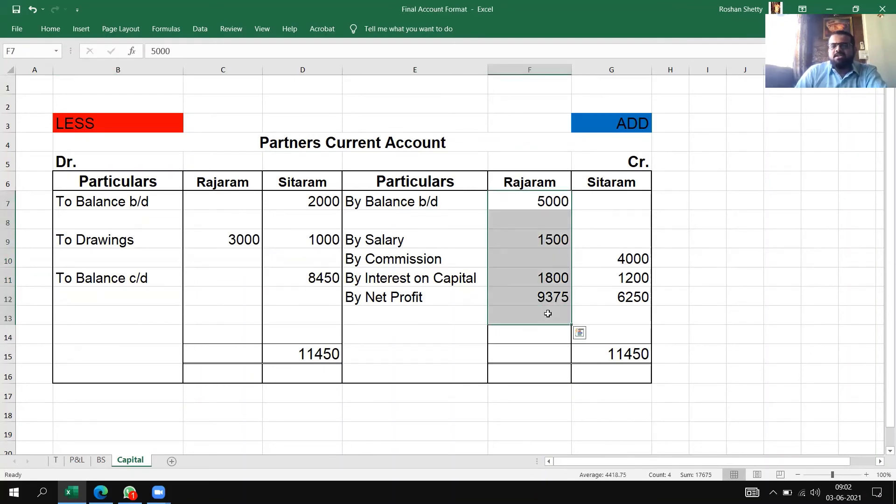
left_click(242, 235)
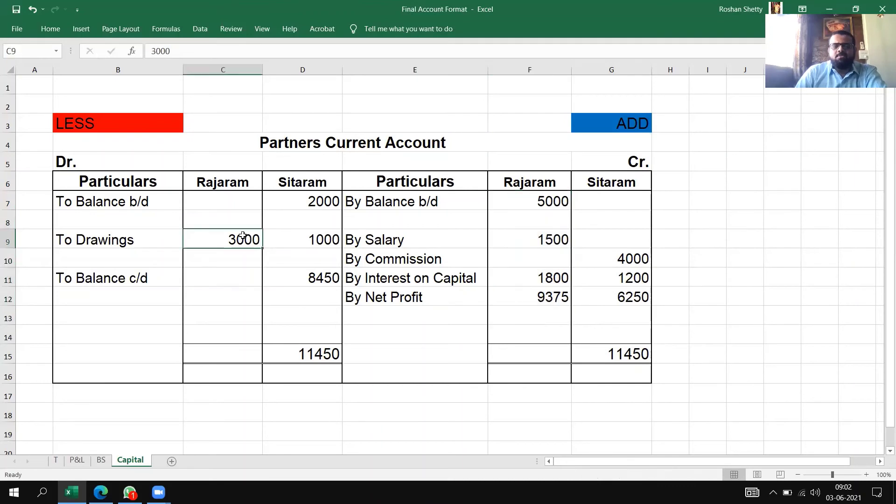
left_click(578, 239)
left_click_drag(547, 195, 540, 303)
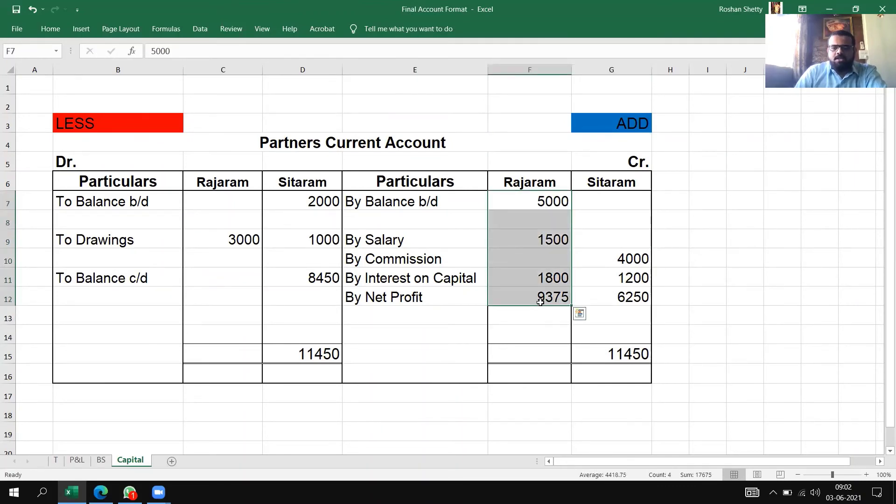
left_click(529, 356)
type("17675")
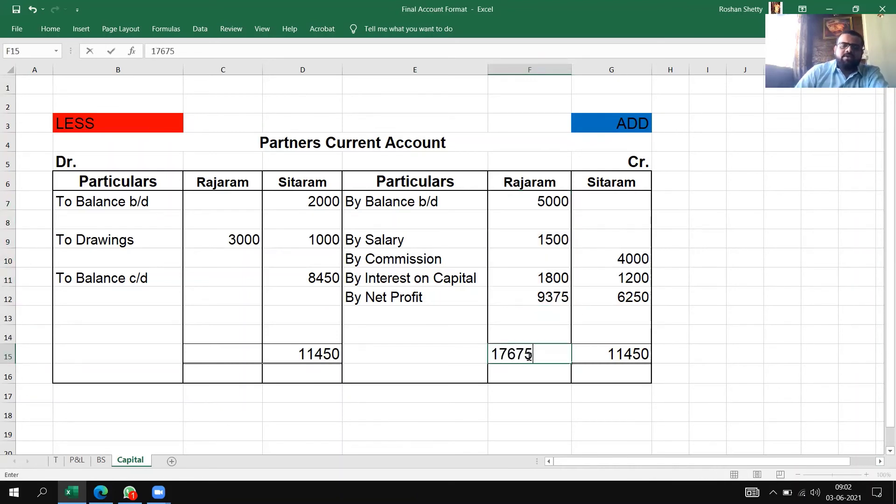
- Enter the matching debit-side total 17675 for the first partner in C15
left_click(761, 223)
left_click_drag(563, 201, 558, 220)
left_click_drag(551, 275, 551, 300)
left_click(230, 357)
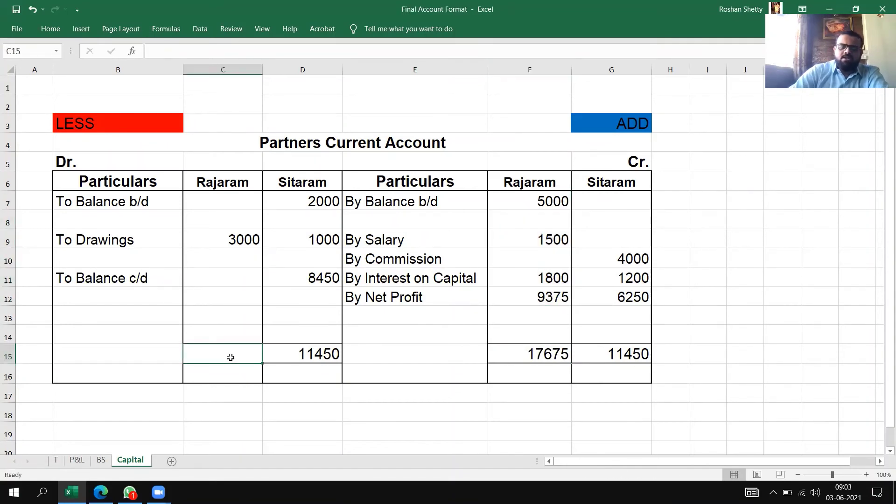
type("17675")
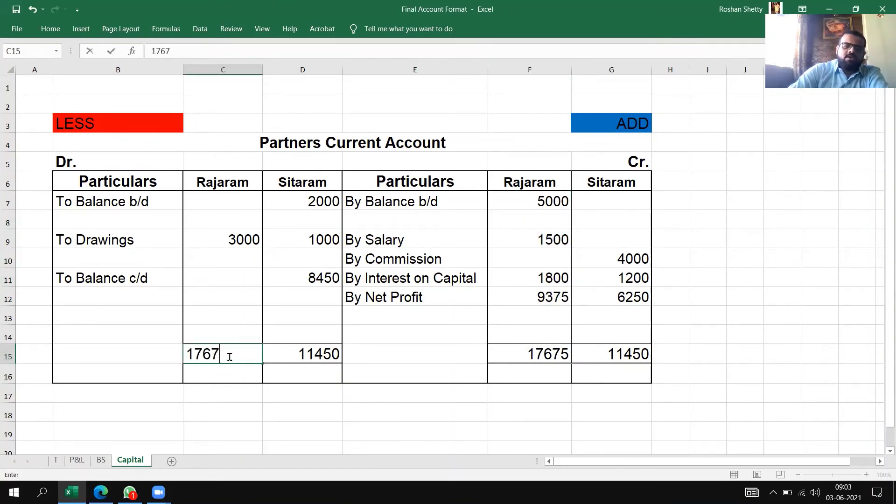
- Enter the first partner's closing balance 14675 in C11 of the Partners Current Account
left_click(243, 277)
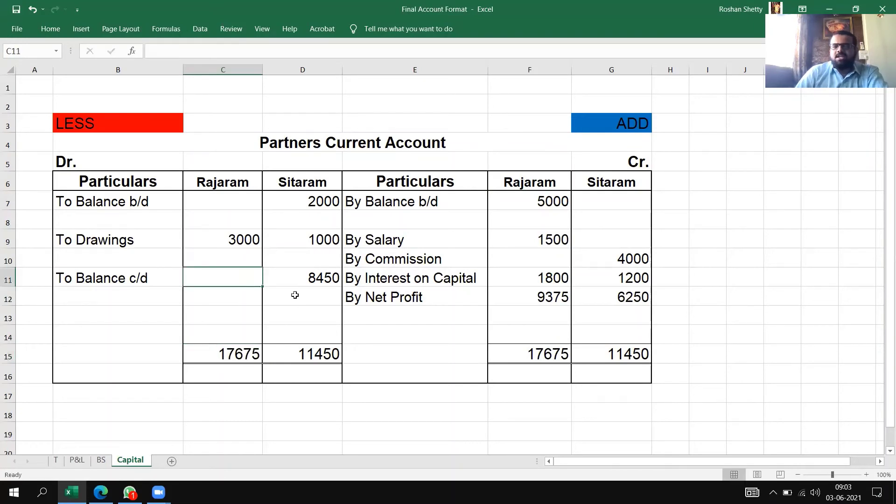
type("14675")
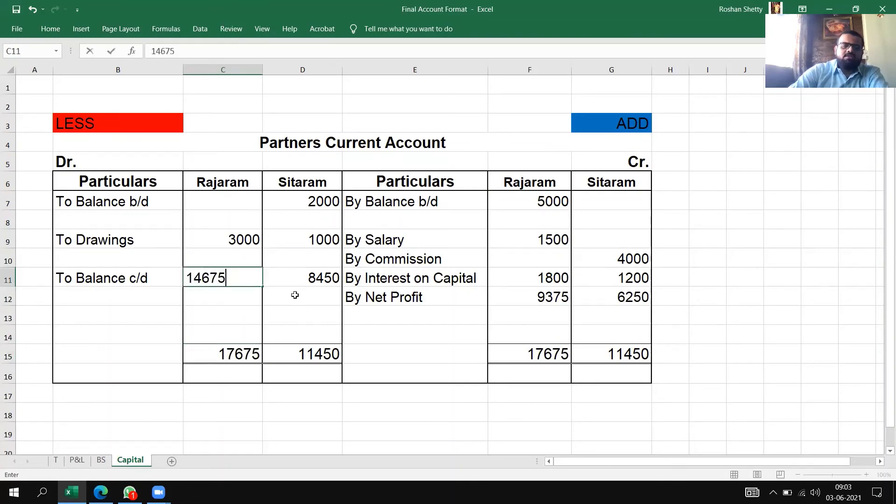
key("Return")
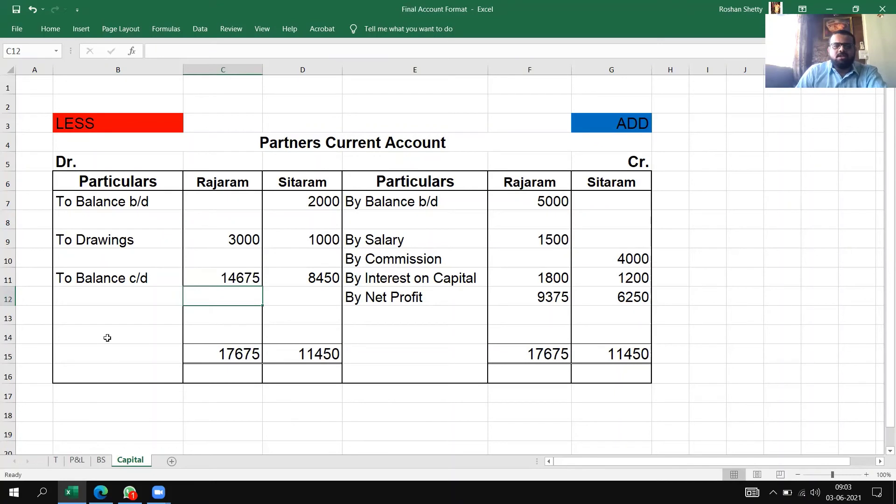
- Highlight the "To Balance c/d" entry across B11:D11 with an orange fill
left_click_drag(63, 280, 285, 278)
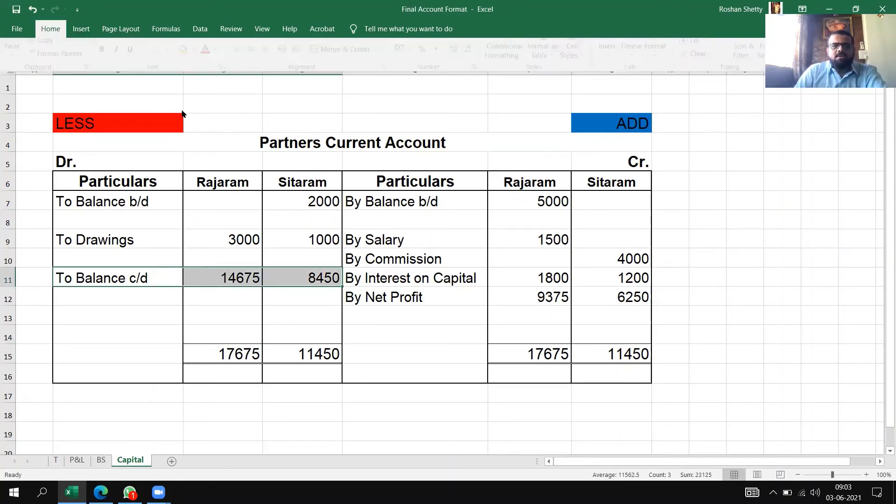
left_click(187, 69)
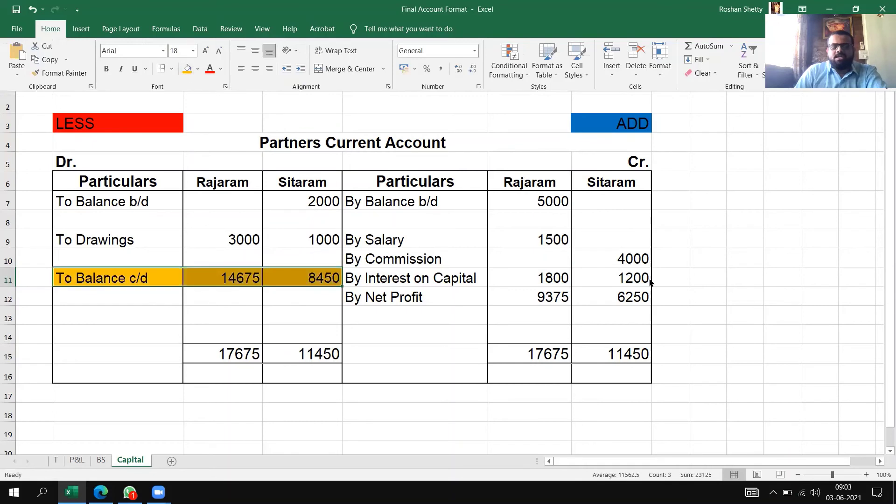
left_click(784, 270)
left_click(778, 257)
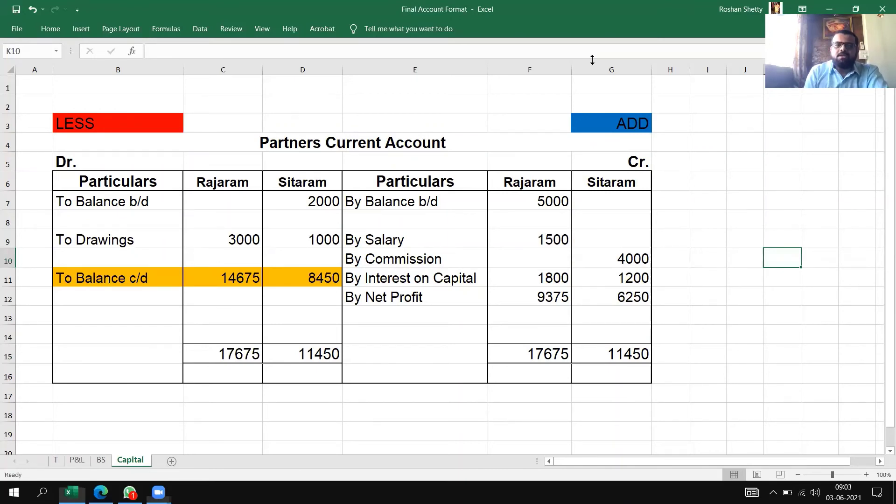
- Annotate the debit side with an arrow from the closing balance row to an underlined handwritten note "Liab"
left_click_drag(122, 301, 132, 380)
mouse_move(107, 368)
left_mouse_down()
mouse_move(133, 379)
mouse_move(136, 357)
left_mouse_up()
mouse_move(110, 404)
left_mouse_down()
mouse_move(123, 420)
mouse_move(168, 390)
mouse_move(114, 437)
mouse_move(185, 407)
left_mouse_up()
left_click(121, 397)
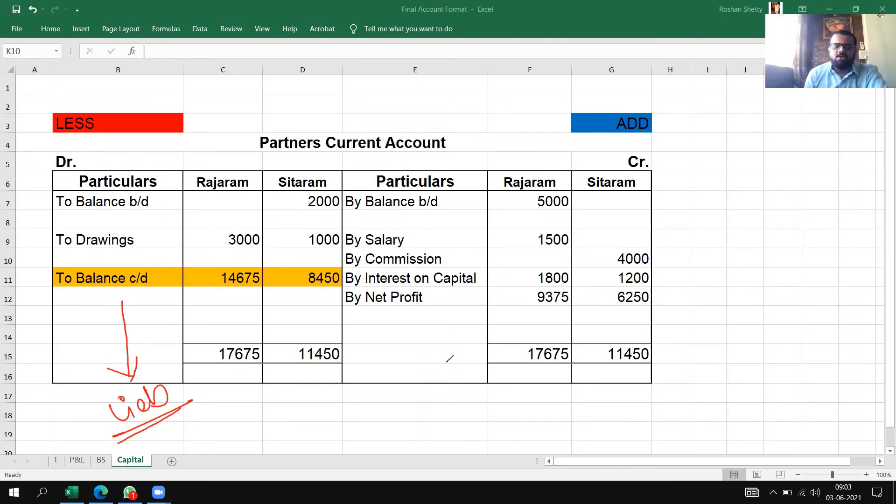
- Annotate the credit side with a downward arrow to an underlined handwritten note "Asset"
left_click_drag(444, 330, 453, 385)
mouse_move(458, 371)
left_mouse_down()
mouse_move(441, 431)
mouse_move(466, 410)
left_mouse_up()
left_click_drag(469, 406, 503, 416)
left_click_drag(490, 393, 520, 388)
left_click_drag(450, 439, 548, 410)
left_click_drag(537, 407, 549, 410)
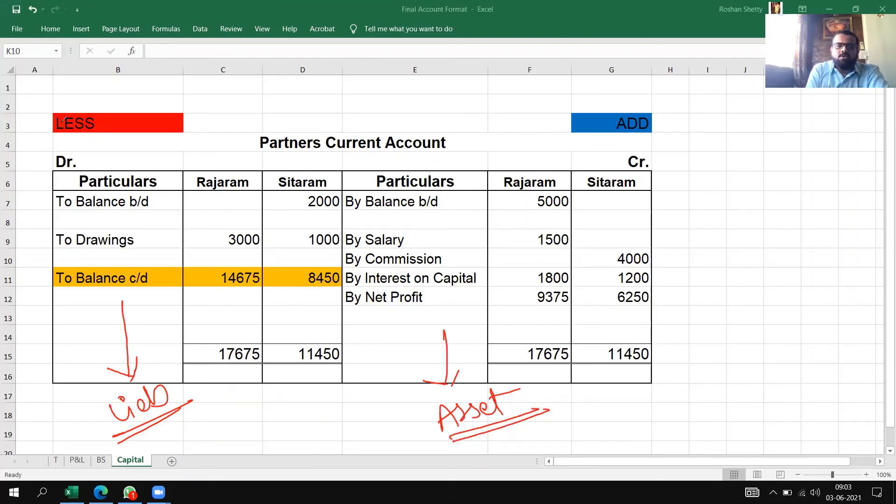
- Write a circled "L" above the LESS label and a circled "A" above the ADD label
left_click_drag(58, 88, 78, 95)
left_click_drag(654, 88, 668, 105)
left_click_drag(650, 99, 670, 94)
mouse_move(77, 82)
left_mouse_down()
mouse_move(45, 96)
mouse_move(88, 95)
mouse_move(70, 79)
left_mouse_up()
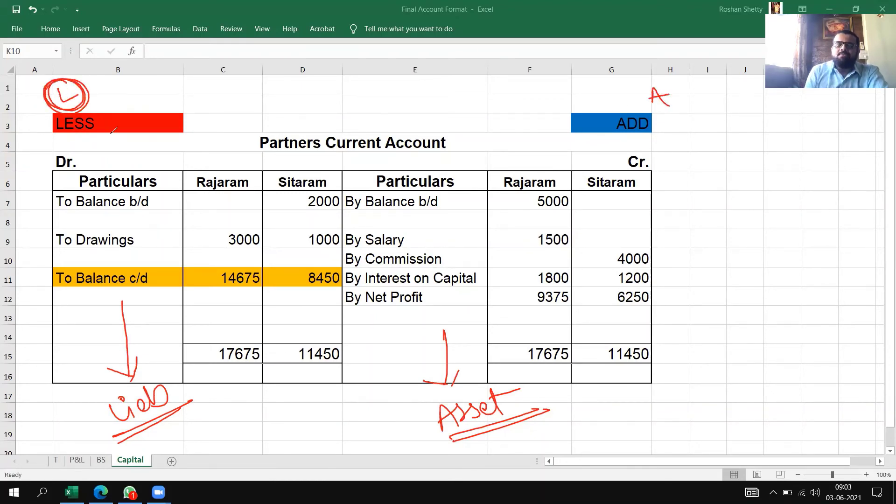
mouse_move(654, 112)
left_mouse_down()
mouse_move(681, 96)
mouse_move(653, 118)
mouse_move(637, 112)
left_mouse_up()
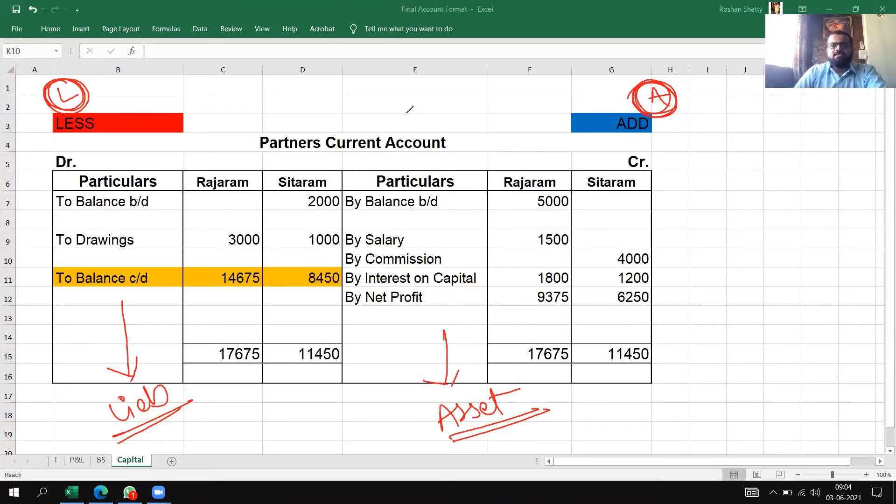
left_click_drag(56, 83, 88, 87)
left_click_drag(653, 101, 662, 103)
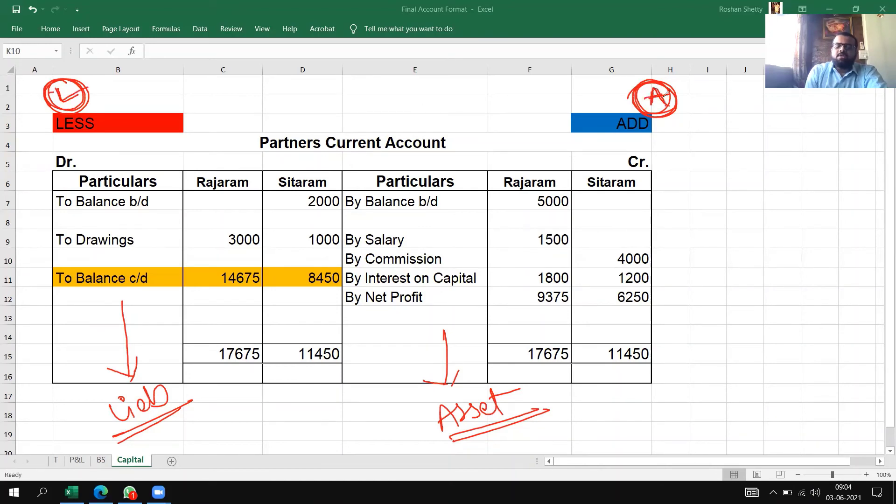
- Circle the "Asset" and "Liab" notes and both partners' closing balances, and clear all the annotations
mouse_move(502, 388)
left_mouse_down()
mouse_move(455, 380)
mouse_move(539, 410)
mouse_move(509, 372)
left_mouse_up()
mouse_move(163, 369)
left_mouse_down()
mouse_move(207, 417)
mouse_move(164, 372)
left_mouse_up()
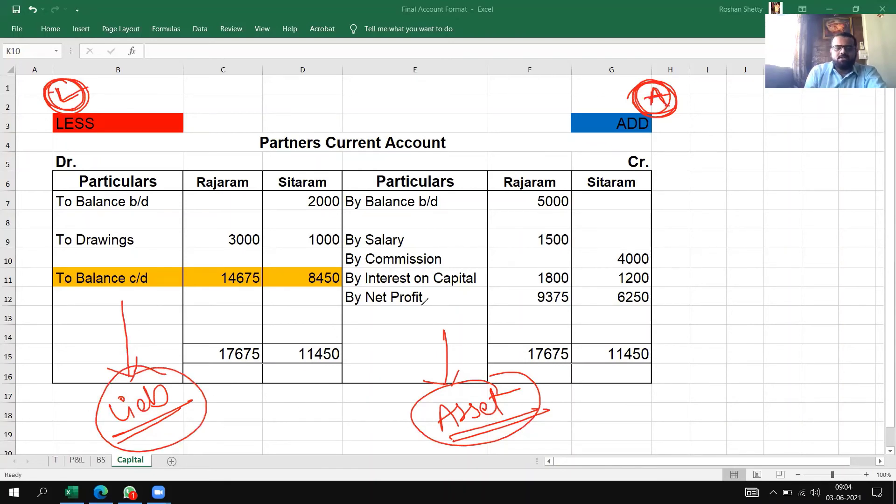
mouse_move(247, 268)
left_mouse_down()
mouse_move(215, 294)
mouse_move(255, 261)
left_mouse_up()
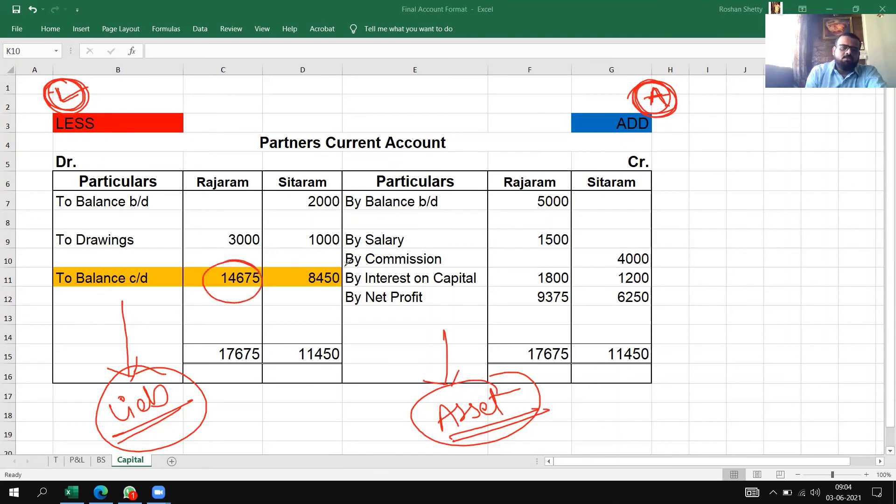
mouse_move(316, 254)
left_mouse_down()
mouse_move(329, 300)
mouse_move(289, 273)
left_mouse_up()
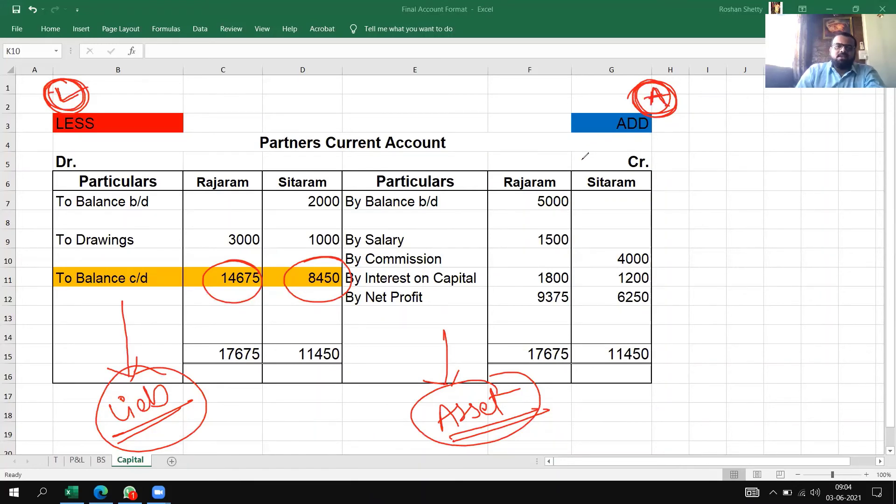
key("e")
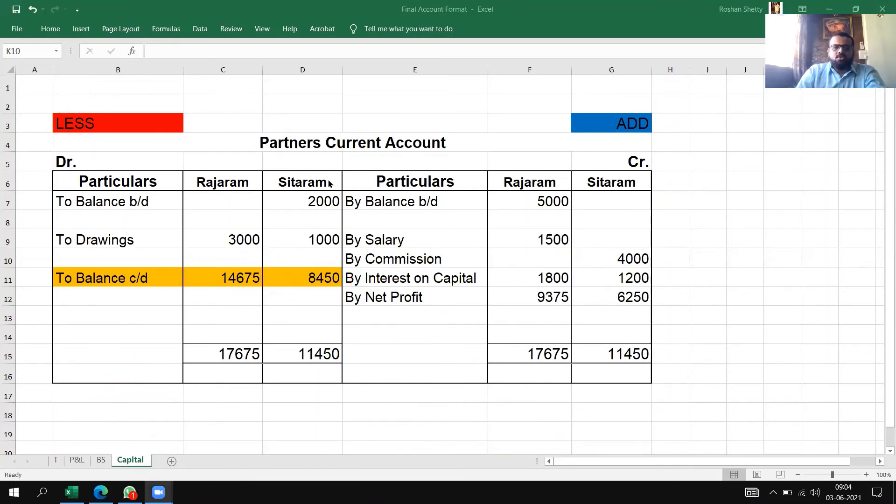
- On the BS sheet, copy the "Partners Capital A/c" heading and both partner names from B6:B8 to B11
left_click(100, 460)
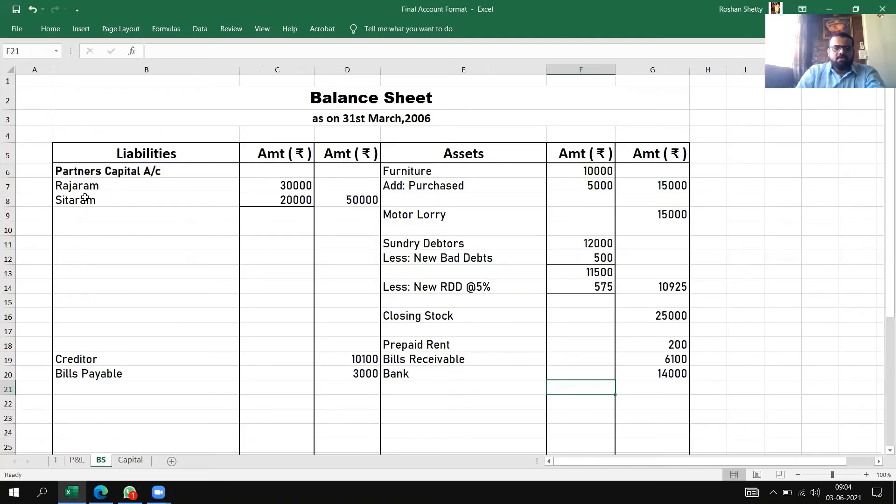
left_click(73, 169)
left_click_drag(76, 180, 82, 197)
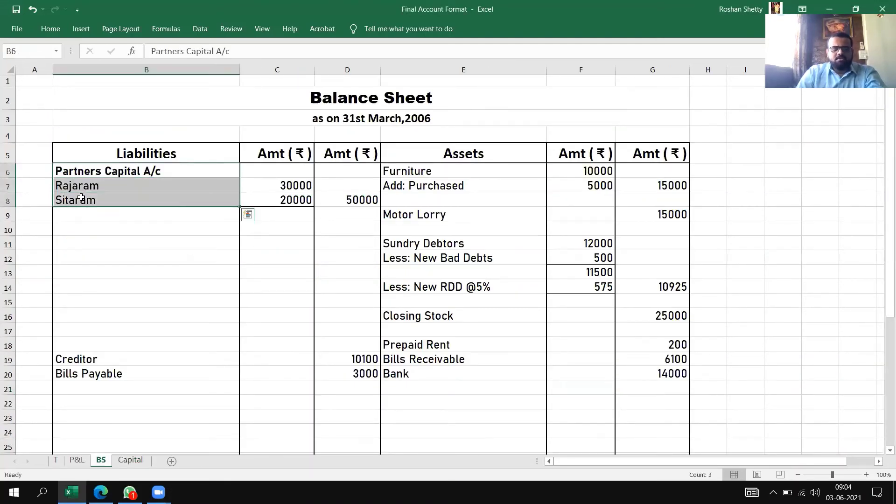
key("ctrl+c")
left_click(86, 246)
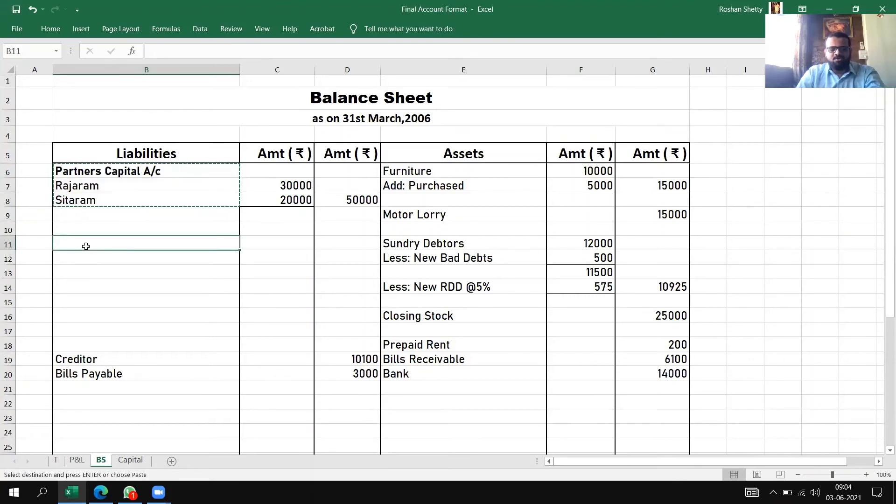
key("ctrl+v")
left_click(135, 345)
key("Escape")
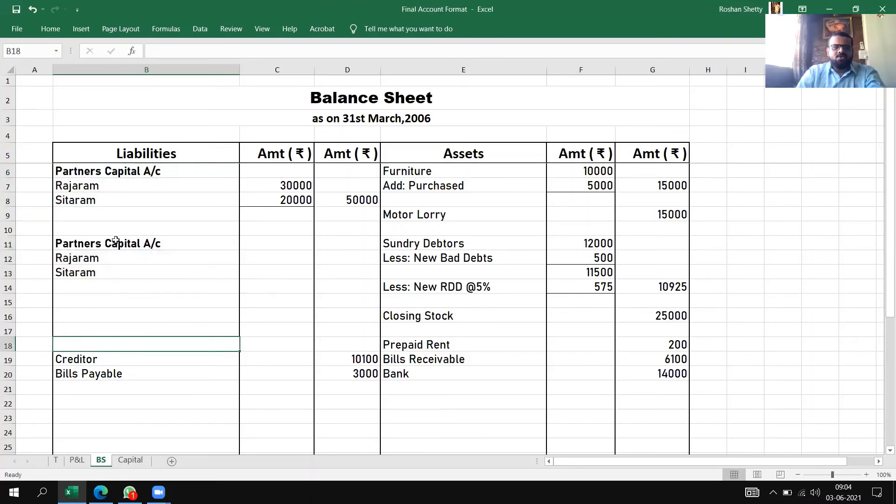
- Change the copied heading in B11 to "Partners Current A/c"
left_click(116, 240)
left_click(218, 51)
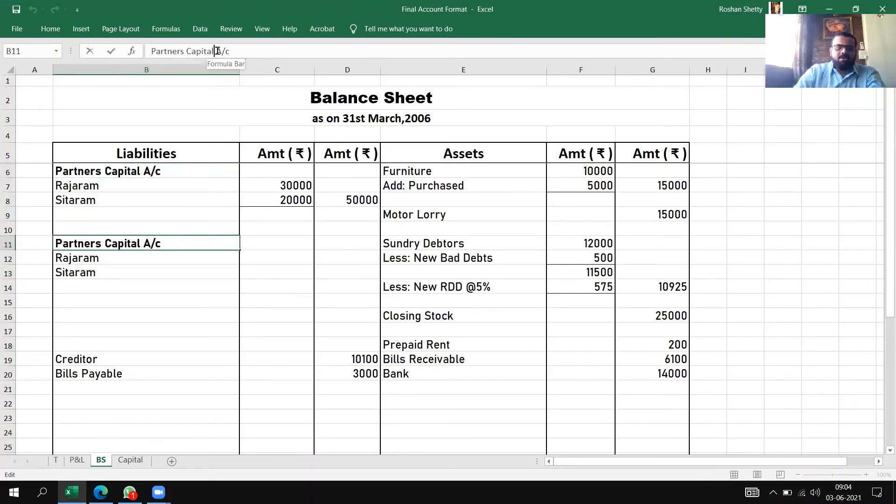
key("BackSpace")
key("BackSpace")
key("BackSpace")
key("BackSpace")
key("BackSpace")
key("BackSpace")
type("urrent")
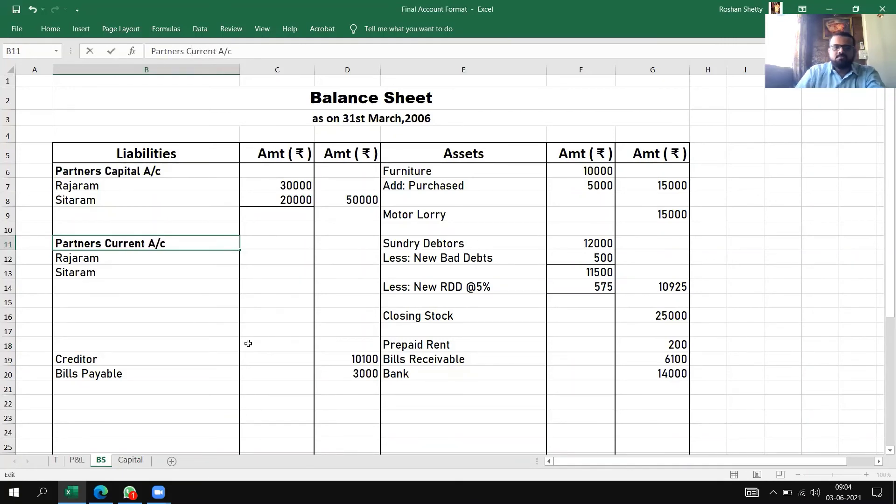
left_click(273, 329)
- Look up the first partner's closing balance on the Capital sheet and enter 14675 in C12 of the Balance Sheet
left_click(290, 260)
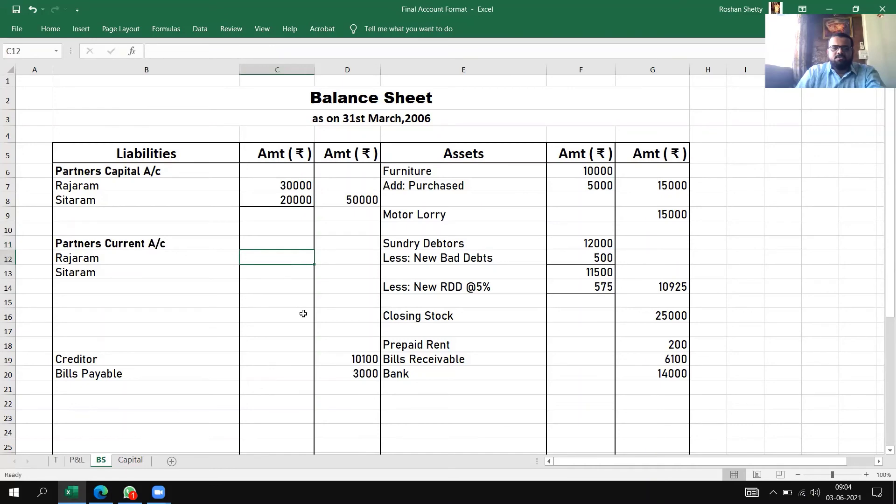
left_click(122, 461)
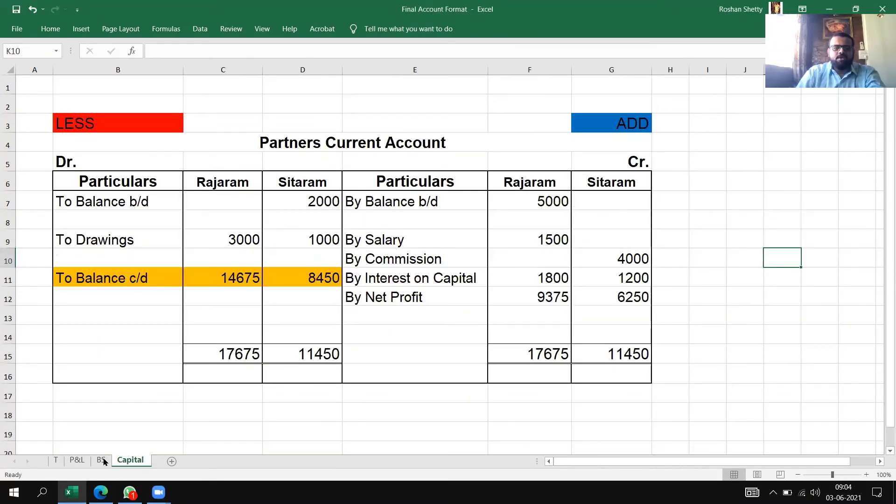
left_click(101, 461)
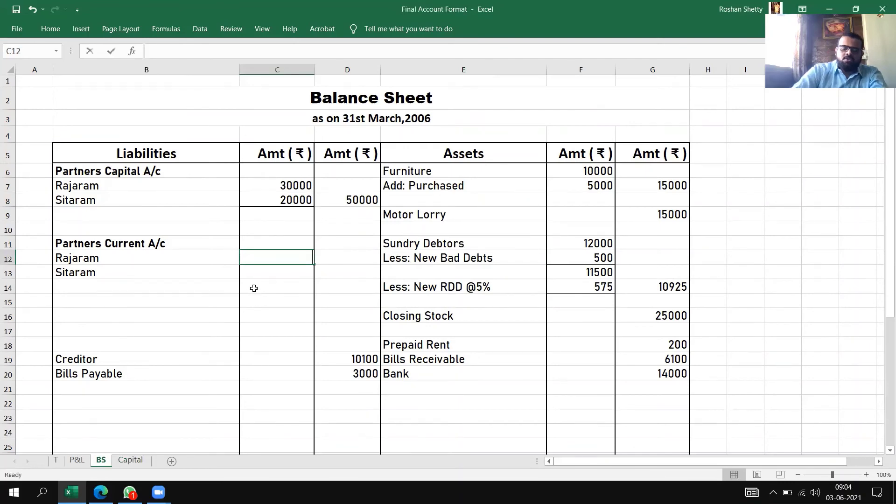
type("14675")
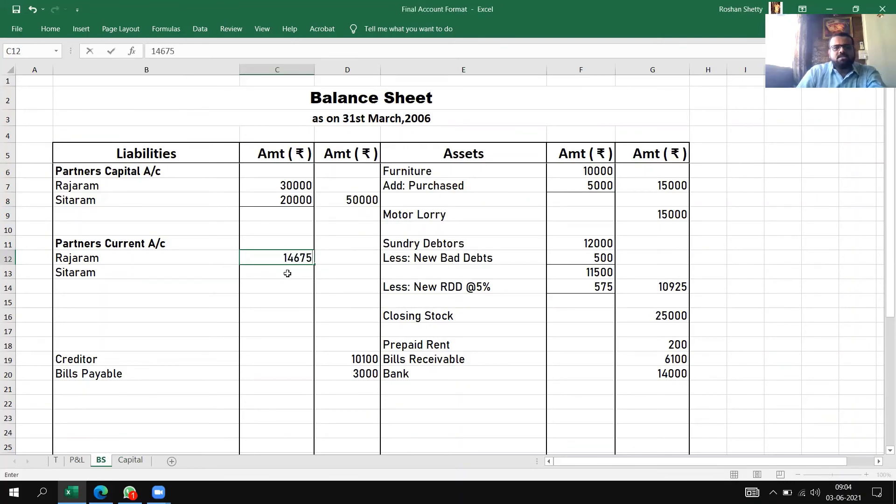
key("Return")
- Look up the second partner's closing balance on the Capital sheet and enter 8450 in C13 of the Balance Sheet
left_click(125, 463)
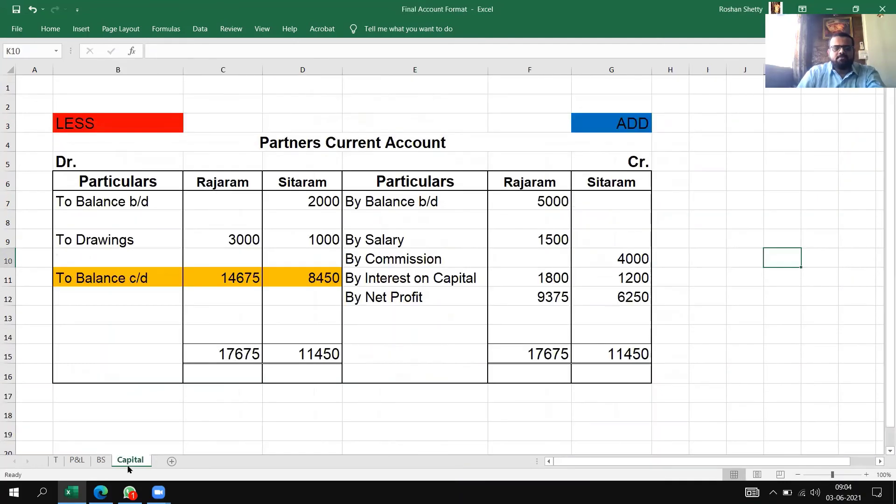
left_click(103, 462)
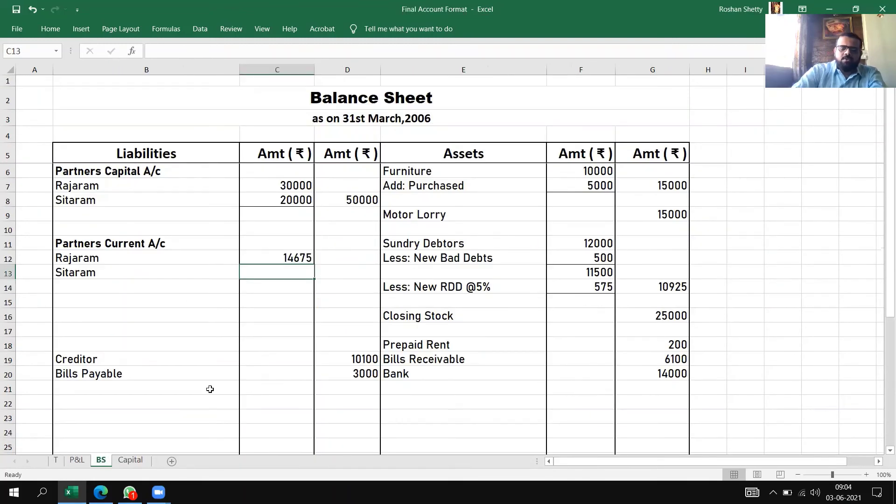
type("8450")
left_click(297, 365)
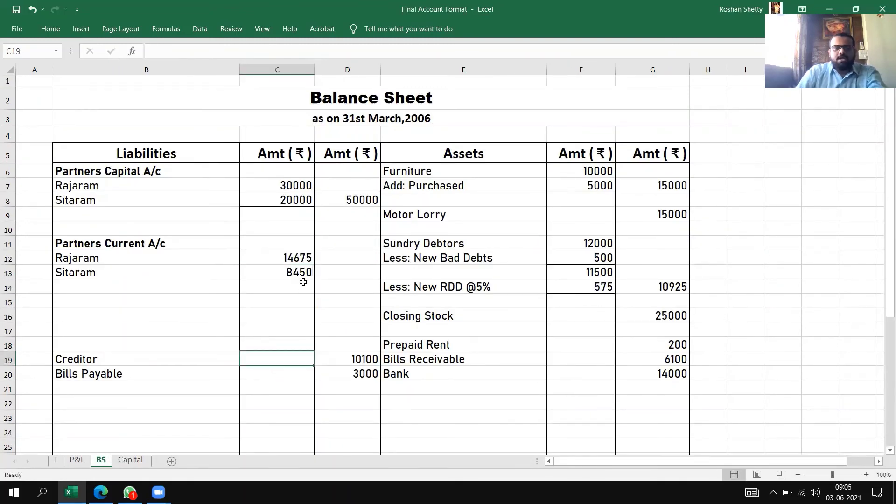
- Add a bottom border under the second partner's current account amount in C13
left_click(294, 275)
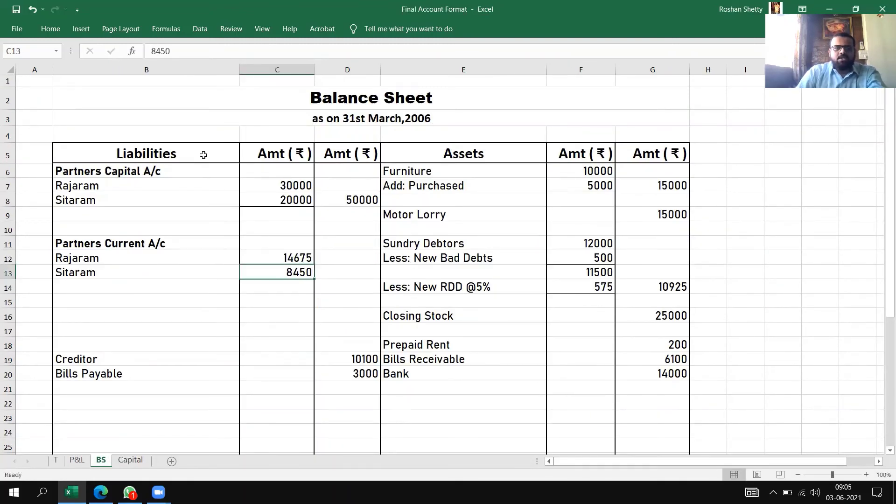
left_click(50, 28)
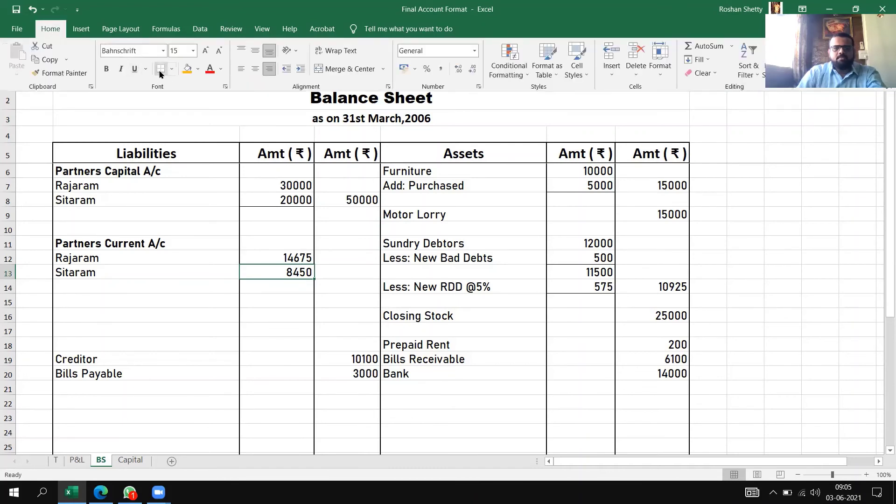
left_click(342, 265)
left_click(342, 264)
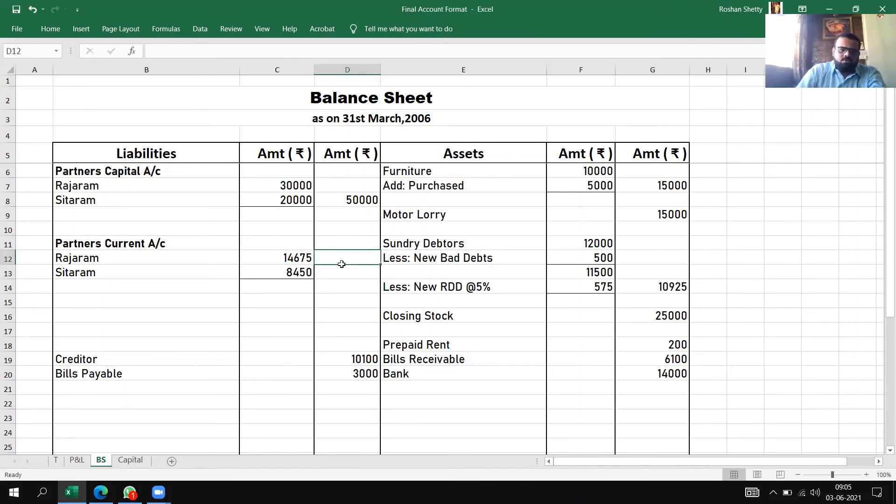
- Check the sum of C12:C13 and enter the Partners Current A/c total 23125 in D13
left_click_drag(287, 257, 288, 272)
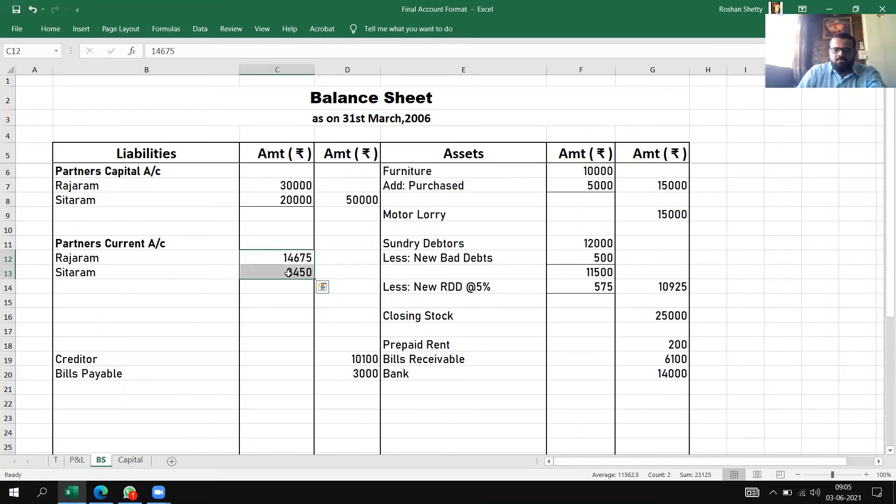
left_click(339, 273)
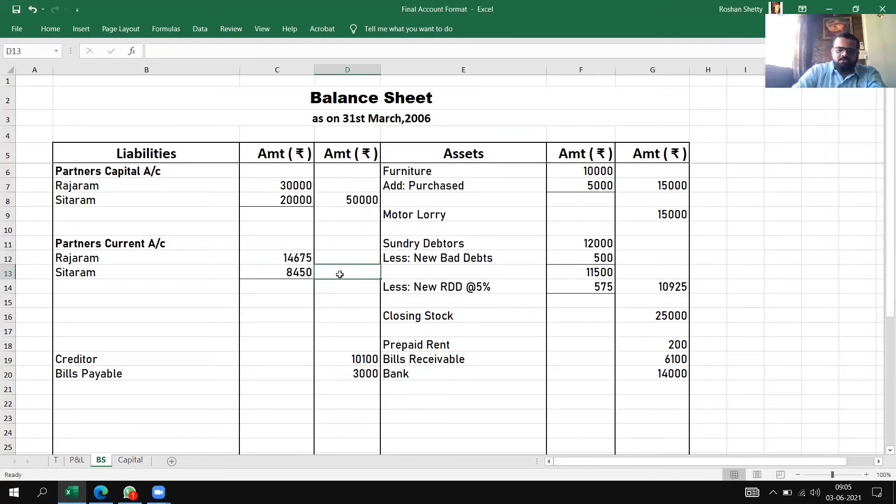
type("231")
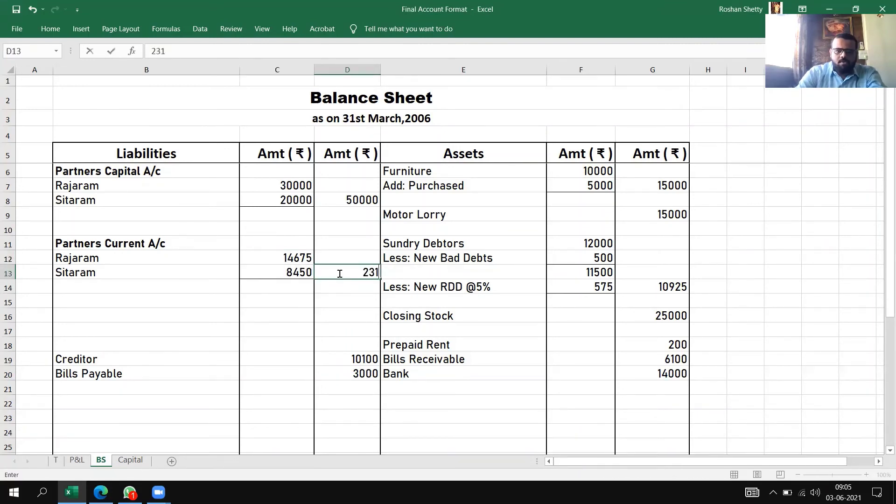
type("25")
left_click(348, 314)
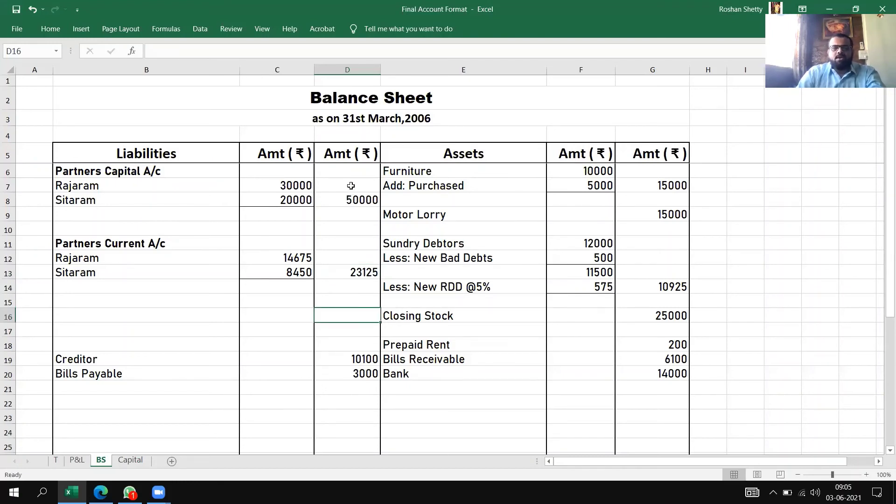
- On the Capital sheet, draw annotation ticks under To Balance c/d and By Net Profit, add arrows above the Partners Current Account title and underline it twice
scroll(264, 328, "down", 5)
scroll(274, 296, "up", 3)
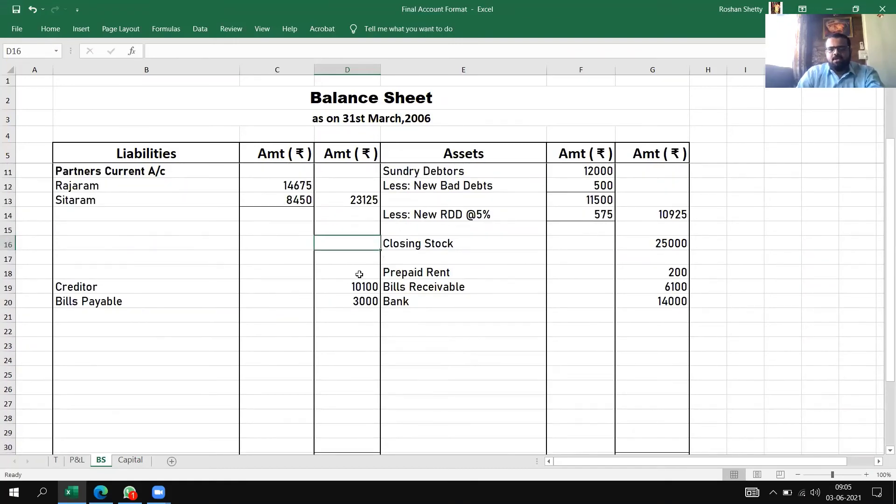
left_click(133, 459)
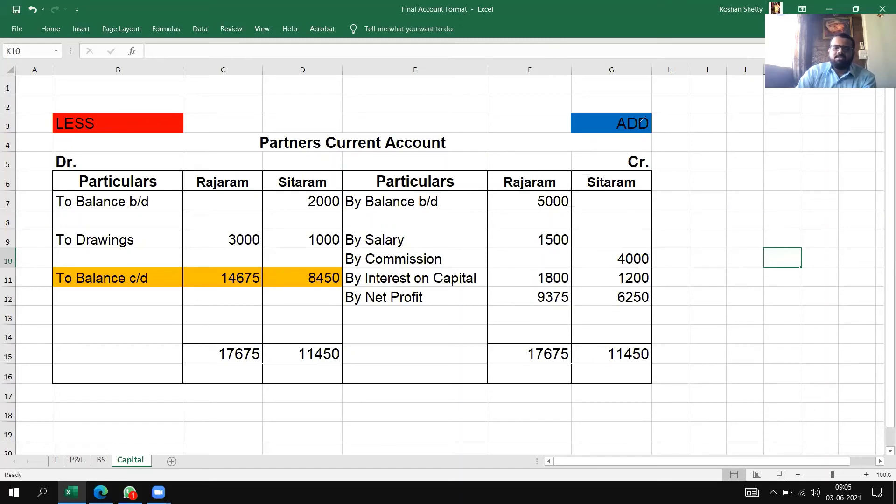
left_click_drag(78, 309, 155, 286)
left_click_drag(389, 329, 476, 297)
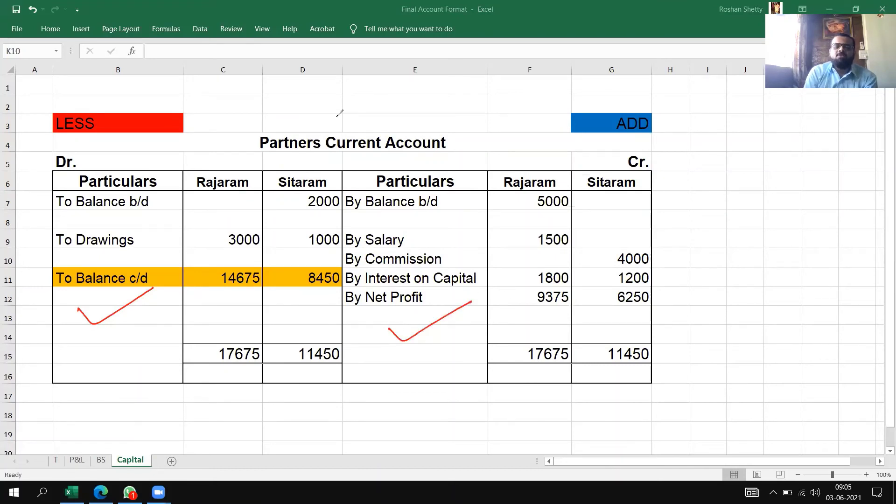
mouse_move(324, 98)
left_mouse_down()
mouse_move(333, 116)
mouse_move(354, 104)
mouse_move(357, 126)
left_mouse_up()
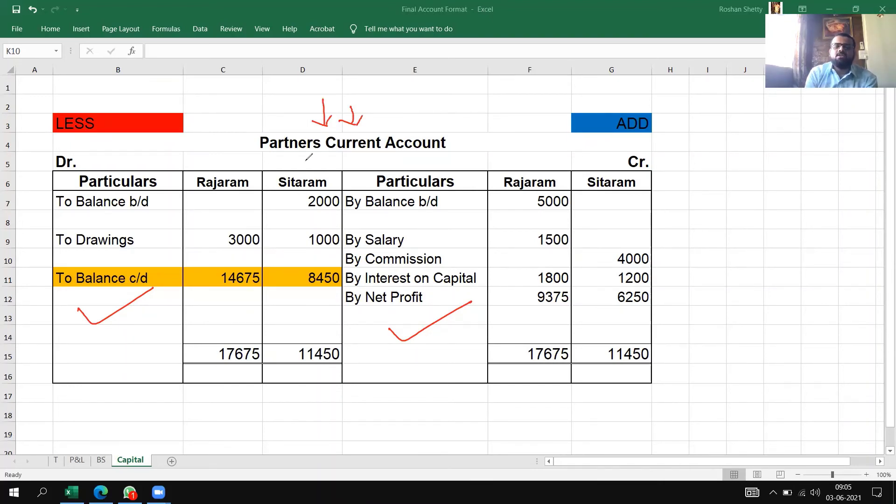
left_click_drag(259, 158, 440, 158)
left_click_drag(259, 161, 440, 159)
- Draw arrows from the debit and credit ticks to handwritten, double-underlined "Liab" and "Asset" labels, and clear all annotations
mouse_move(121, 309)
left_mouse_down()
mouse_move(114, 373)
mouse_move(124, 355)
left_mouse_up()
left_click_drag(105, 398, 133, 413)
mouse_move(140, 396)
left_mouse_down()
mouse_move(152, 380)
mouse_move(158, 394)
left_mouse_up()
mouse_move(438, 333)
left_mouse_down()
mouse_move(450, 401)
mouse_move(468, 413)
mouse_move(505, 386)
mouse_move(539, 422)
left_mouse_up()
left_click_drag(161, 411, 117, 435)
left_click_drag(183, 399, 140, 422)
left_click_drag(178, 410, 117, 448)
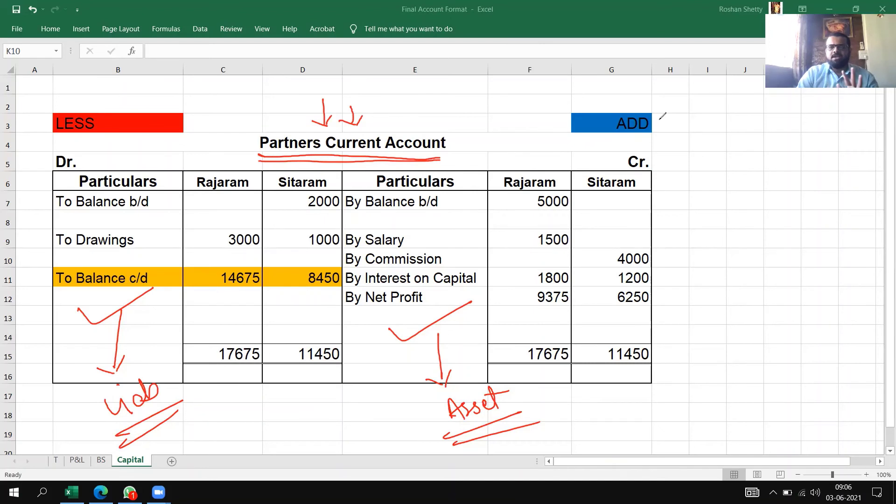
key("e")
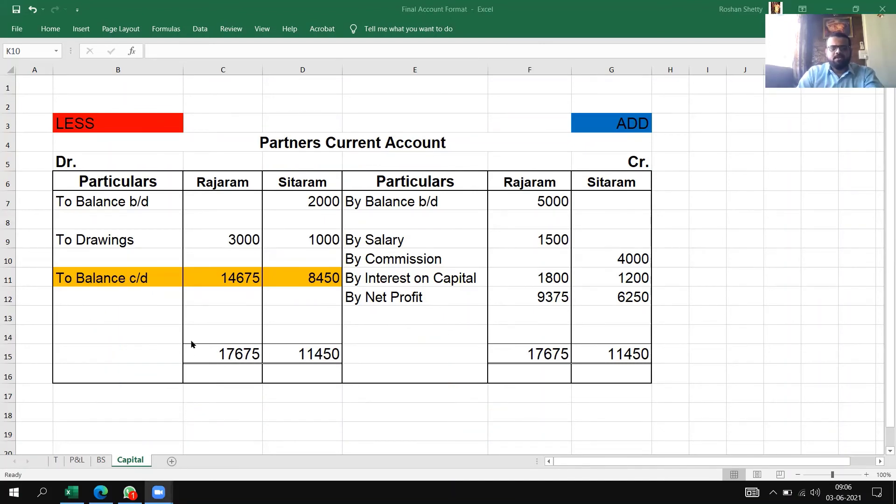
- Check the sums of the liabilities and assets amount columns on the Balance Sheet and enter the liabilities total 86225 in D31
left_click(99, 460)
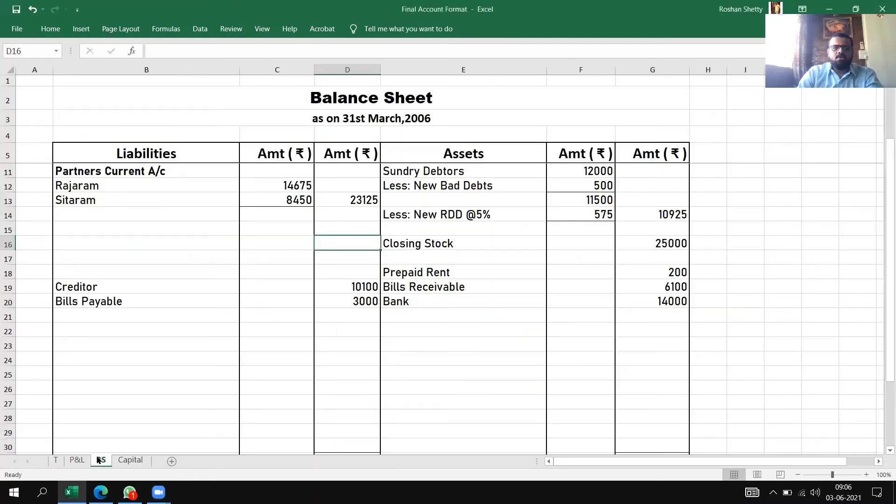
scroll(416, 259, "up", 2)
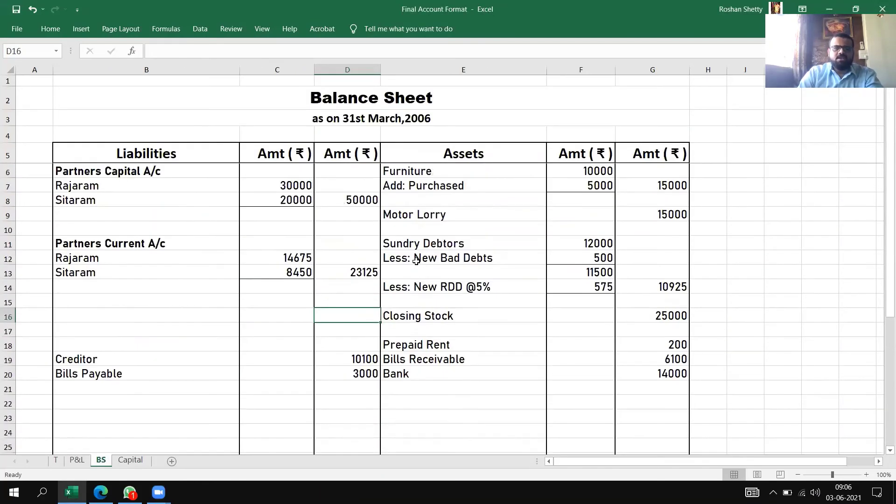
left_click(356, 185)
left_click_drag(383, 452, 370, 405)
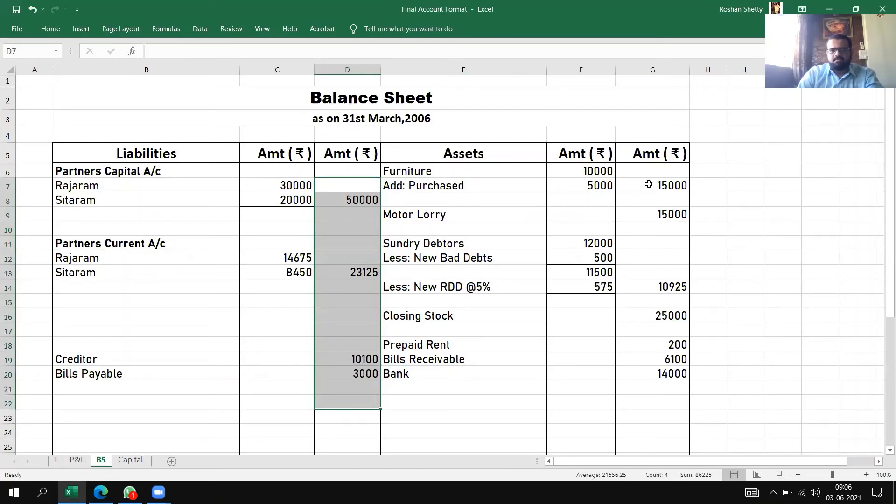
left_click_drag(665, 167, 674, 400)
scroll(457, 371, "down", 5)
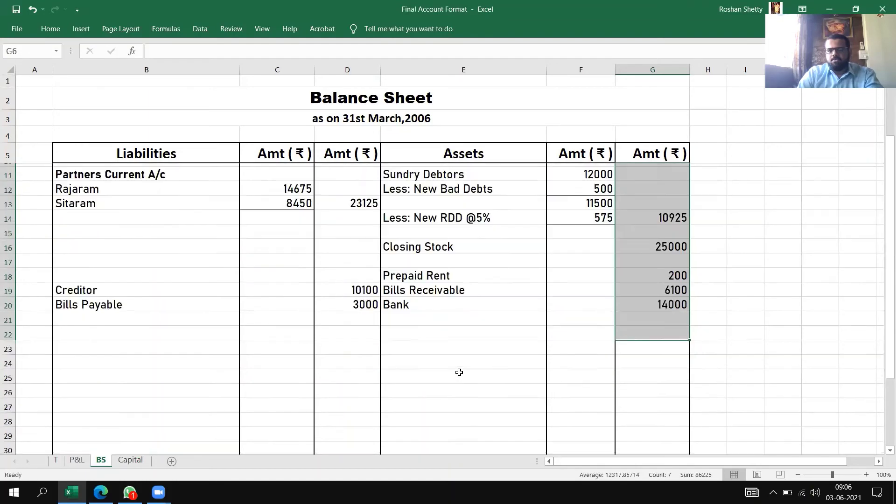
left_click(347, 313)
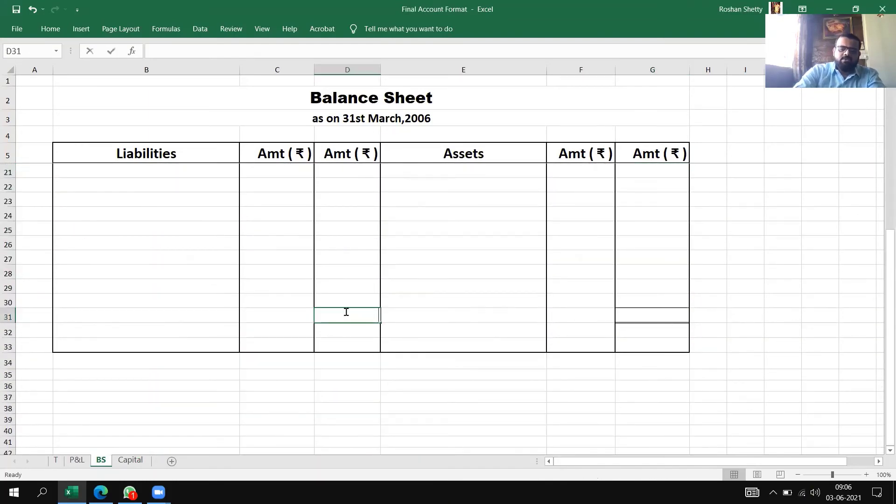
type("86225")
- Enter the matching assets total 86225 in G31 of the Balance Sheet
key("Tab")
key("Tab")
key("Tab")
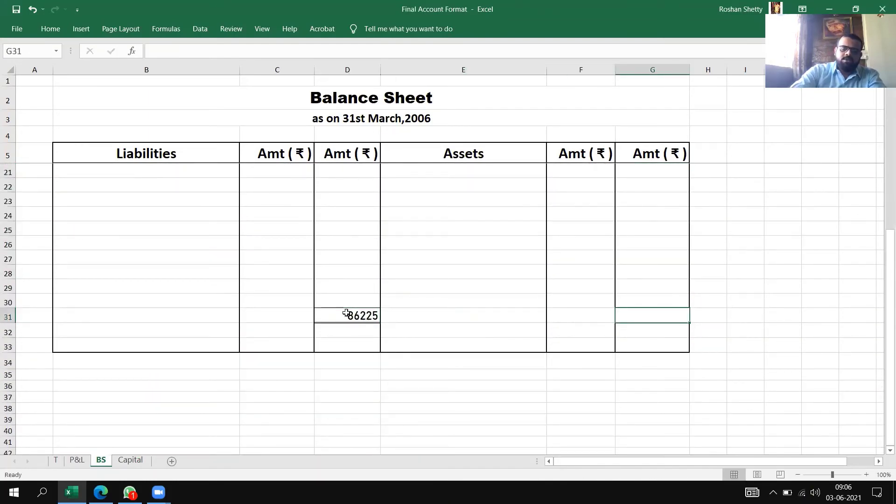
type("86225")
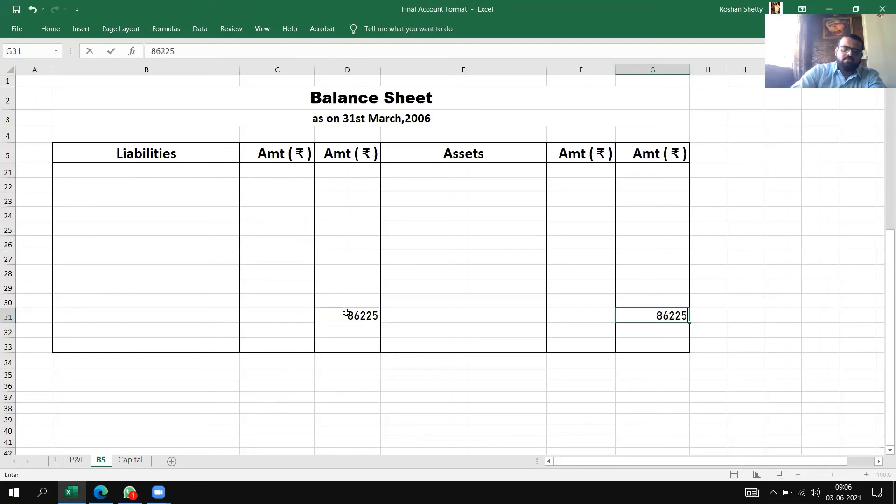
left_click(744, 274)
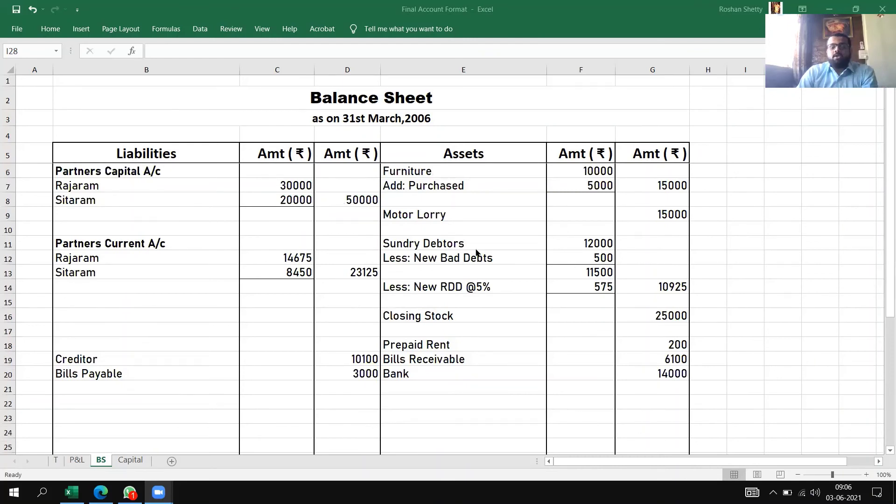
- Delete the empty rows 23 to 29 between the last Balance Sheet entries and the totals row
scroll(470, 251, "down", 3)
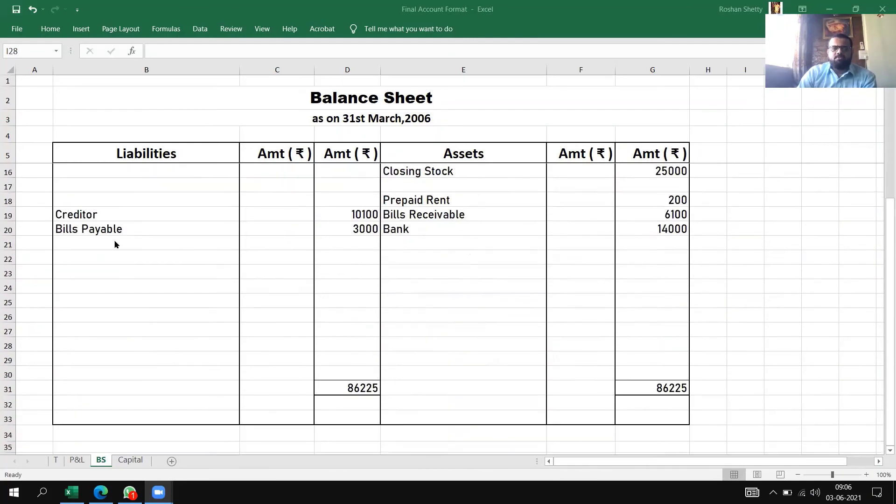
left_click_drag(5, 273, 9, 359)
right_click(7, 312)
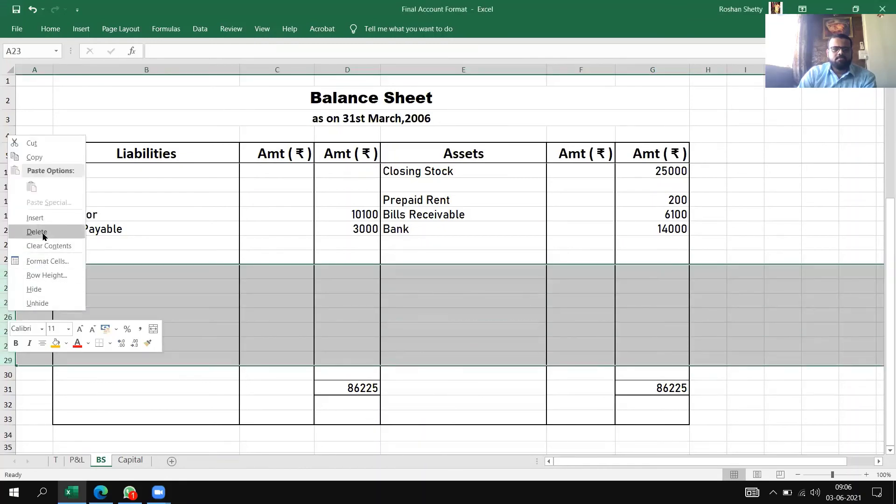
key("Escape")
key("ctrl+minus")
left_click(812, 303)
scroll(812, 309, "up", 4)
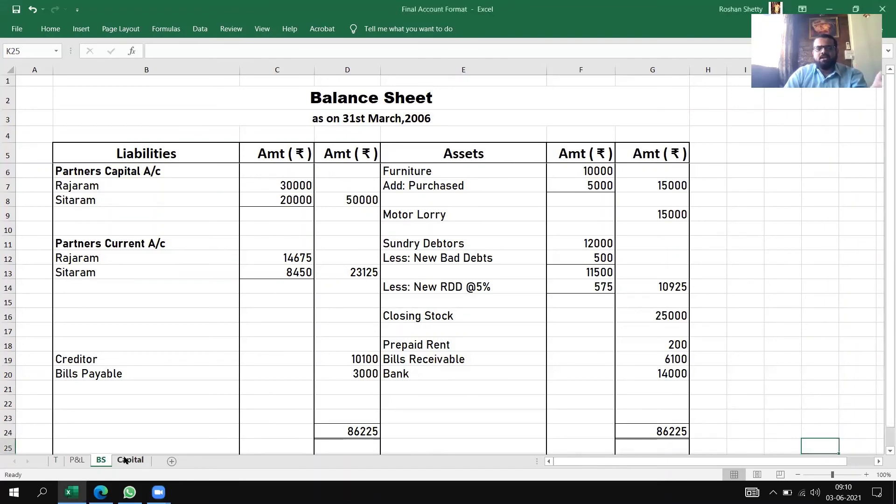
- On the Capital sheet, annotate the debit side with an arrow from To Balance c/d to a circled "L" and circle the LESS label
left_click(125, 460)
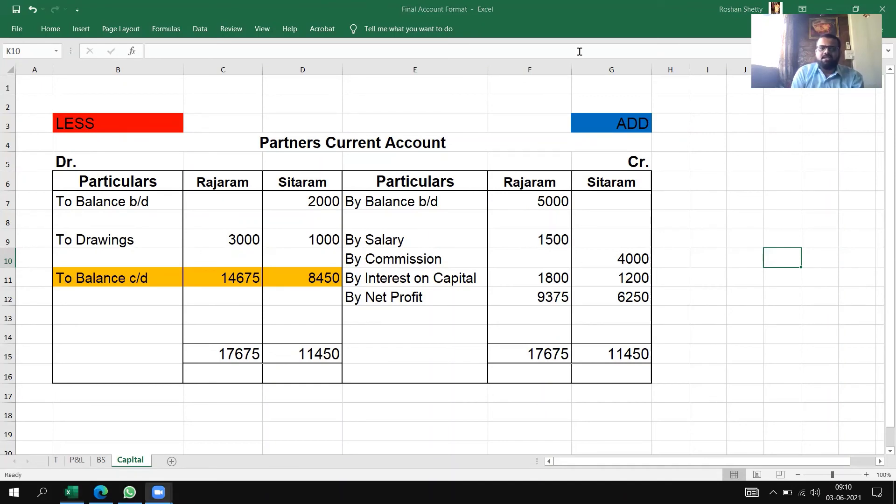
mouse_move(110, 290)
left_mouse_down()
mouse_move(89, 332)
mouse_move(115, 336)
left_mouse_up()
mouse_move(82, 363)
left_mouse_down()
mouse_move(110, 376)
mouse_move(120, 370)
left_mouse_up()
left_click_drag(55, 109, 65, 134)
mouse_move(108, 359)
left_mouse_down()
mouse_move(70, 357)
mouse_move(61, 372)
left_mouse_up()
- Annotate the credit side with an arrow to a circled "A", circle the ADD label, and clear all annotations
left_click_drag(413, 314, 413, 357)
left_click_drag(397, 354, 431, 340)
mouse_move(419, 395)
left_mouse_down()
mouse_move(427, 375)
mouse_move(440, 388)
left_mouse_up()
left_click_drag(420, 385, 448, 365)
left_click_drag(606, 131, 583, 124)
mouse_move(398, 375)
left_mouse_down()
mouse_move(392, 392)
mouse_move(437, 365)
left_mouse_up()
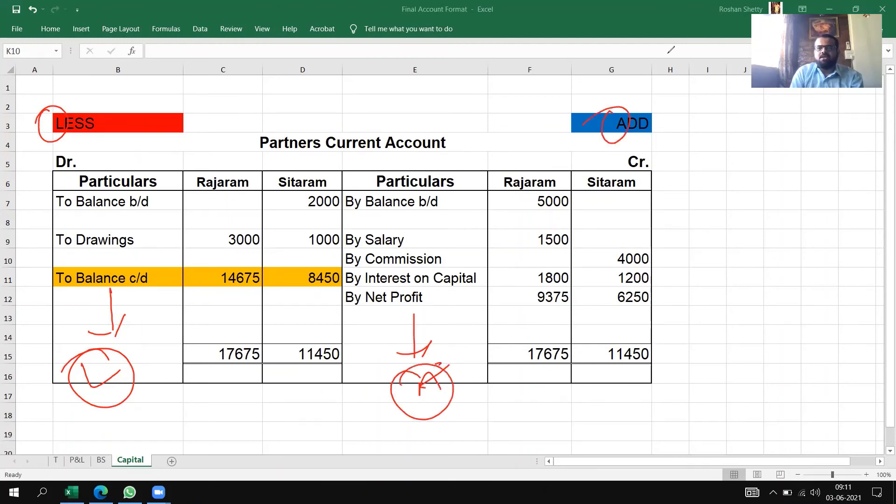
left_click(671, 50)
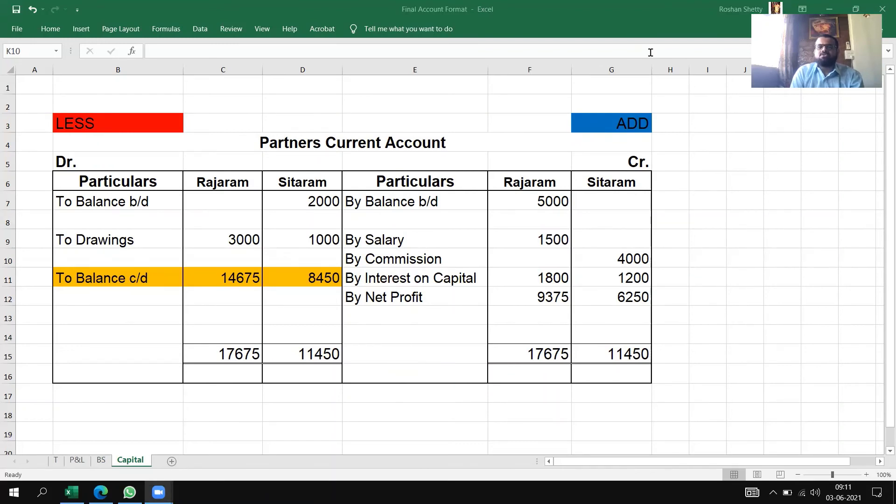
- Switch to TRA NOTE BOOK.pdf in Edge and handwrite the heading "Provident Fund (PF)" on blank page 2
left_click(615, 69)
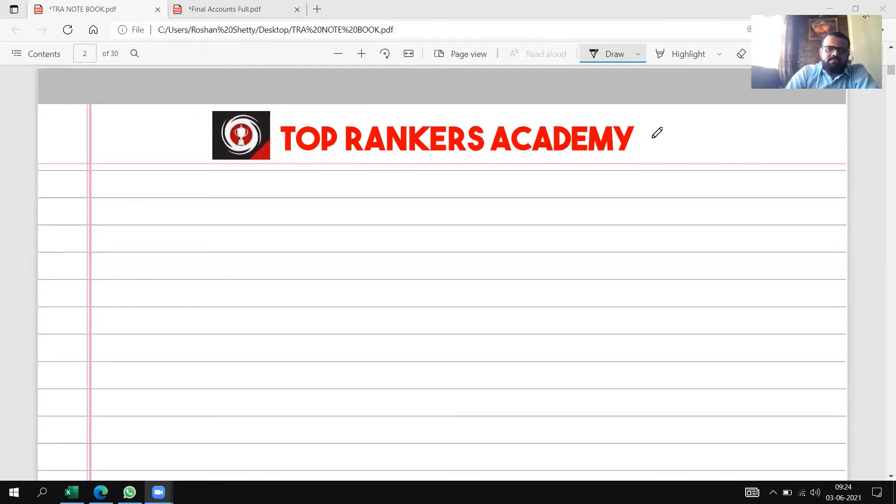
scroll(658, 132, "down", 2)
scroll(658, 132, "up", 2)
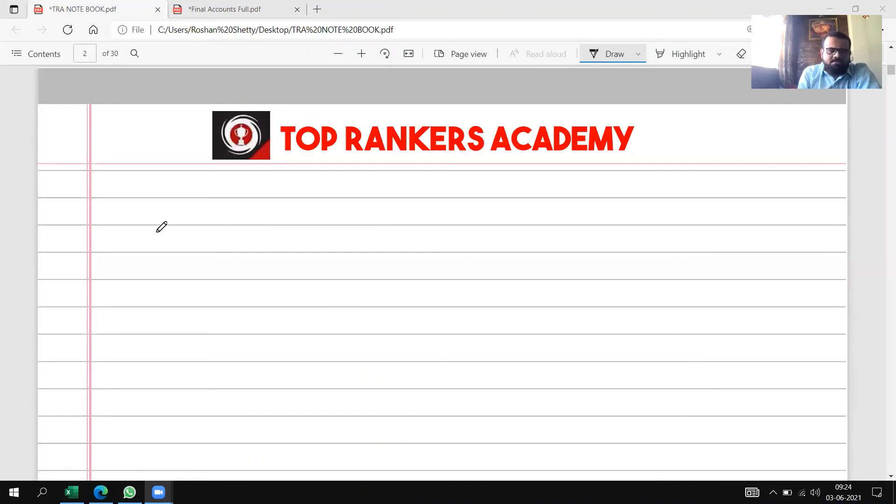
mouse_move(167, 200)
left_mouse_down()
mouse_move(196, 214)
mouse_move(243, 205)
mouse_move(249, 225)
mouse_move(319, 216)
mouse_move(320, 231)
left_mouse_up()
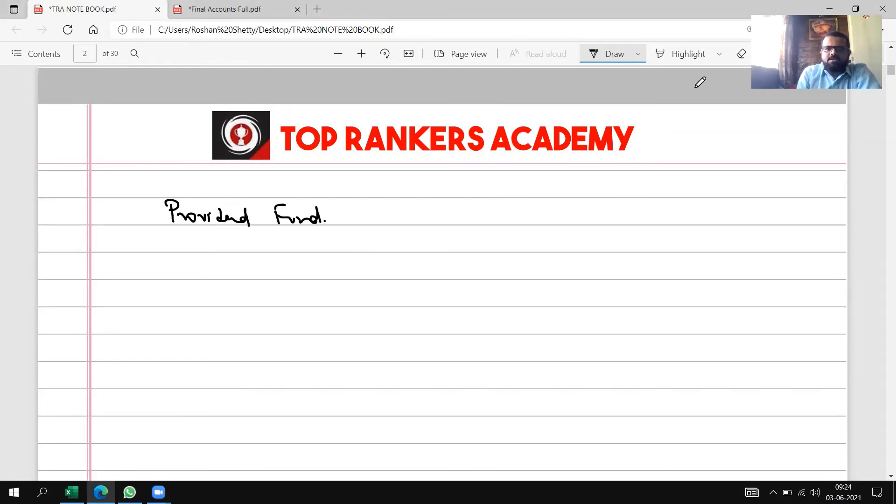
mouse_move(342, 198)
left_mouse_down()
mouse_move(359, 205)
mouse_move(362, 218)
mouse_move(384, 213)
mouse_move(376, 228)
left_mouse_up()
- Handwrite "PF Investment" below the heading, erasing the bracketed version and rewriting the word without brackets
mouse_move(167, 263)
left_mouse_down()
mouse_move(172, 277)
mouse_move(195, 260)
mouse_move(193, 269)
mouse_move(228, 283)
mouse_move(248, 262)
mouse_move(290, 260)
mouse_move(289, 277)
mouse_move(363, 268)
mouse_move(337, 276)
left_mouse_up()
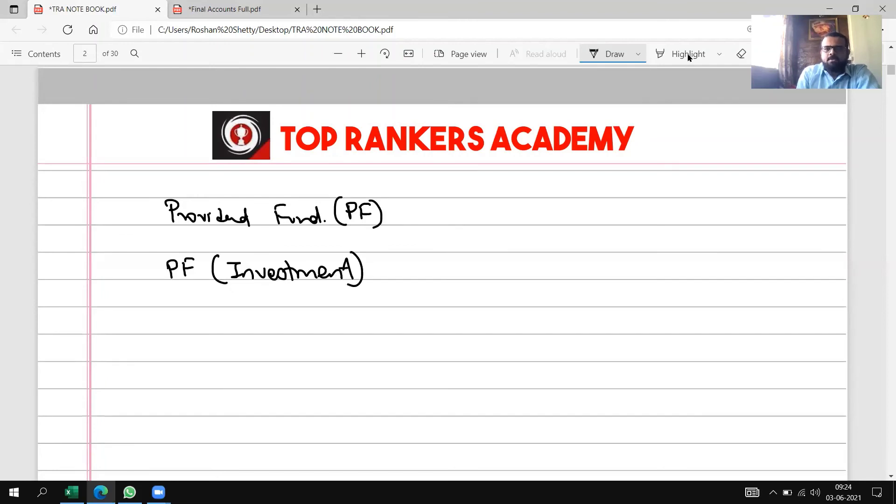
left_click(741, 54)
mouse_move(236, 261)
left_mouse_down()
mouse_move(218, 288)
mouse_move(392, 260)
mouse_move(310, 260)
mouse_move(268, 279)
mouse_move(227, 276)
mouse_move(357, 256)
left_mouse_up()
left_click(614, 54)
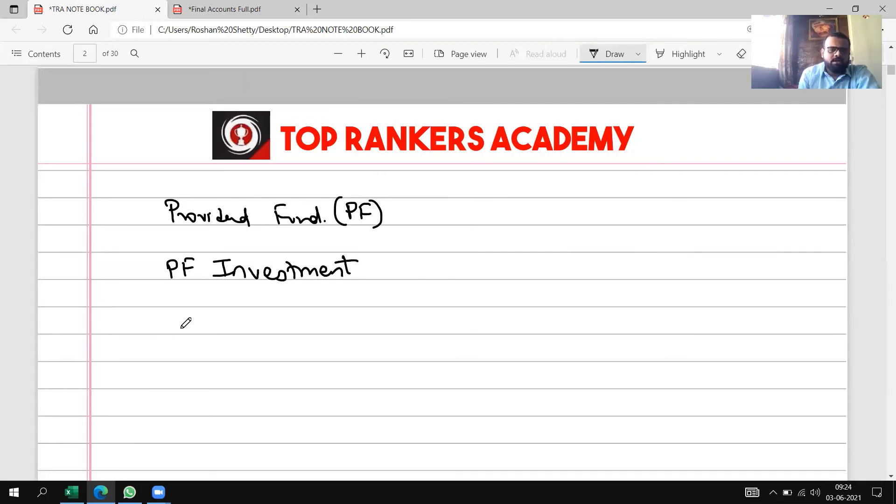
- Handwrite "PF Contribution" and "Int on Prov. Fund." on the lines below PF Investment
mouse_move(171, 312)
left_mouse_down()
mouse_move(262, 311)
mouse_move(286, 320)
mouse_move(290, 309)
mouse_move(315, 322)
mouse_move(340, 314)
mouse_move(353, 326)
left_mouse_up()
mouse_move(179, 367)
left_mouse_down()
mouse_move(187, 378)
mouse_move(216, 369)
mouse_move(334, 379)
mouse_move(345, 363)
mouse_move(366, 383)
mouse_move(376, 366)
left_mouse_up()
left_click(382, 381)
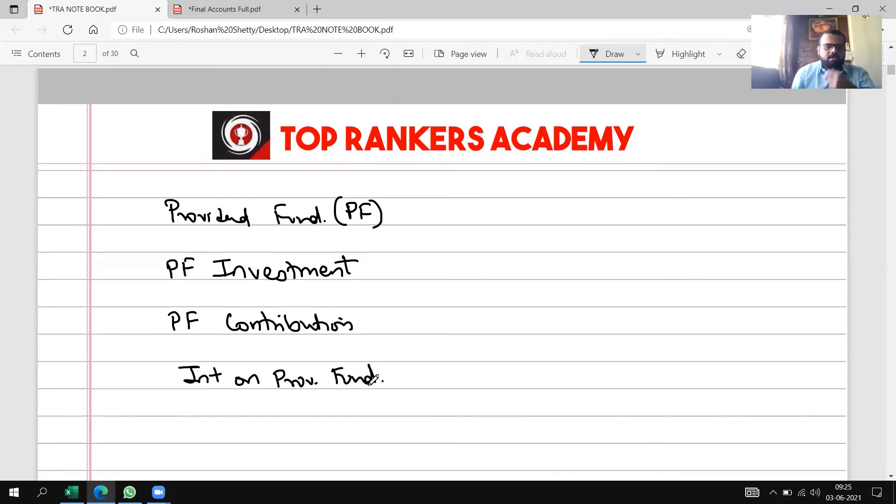